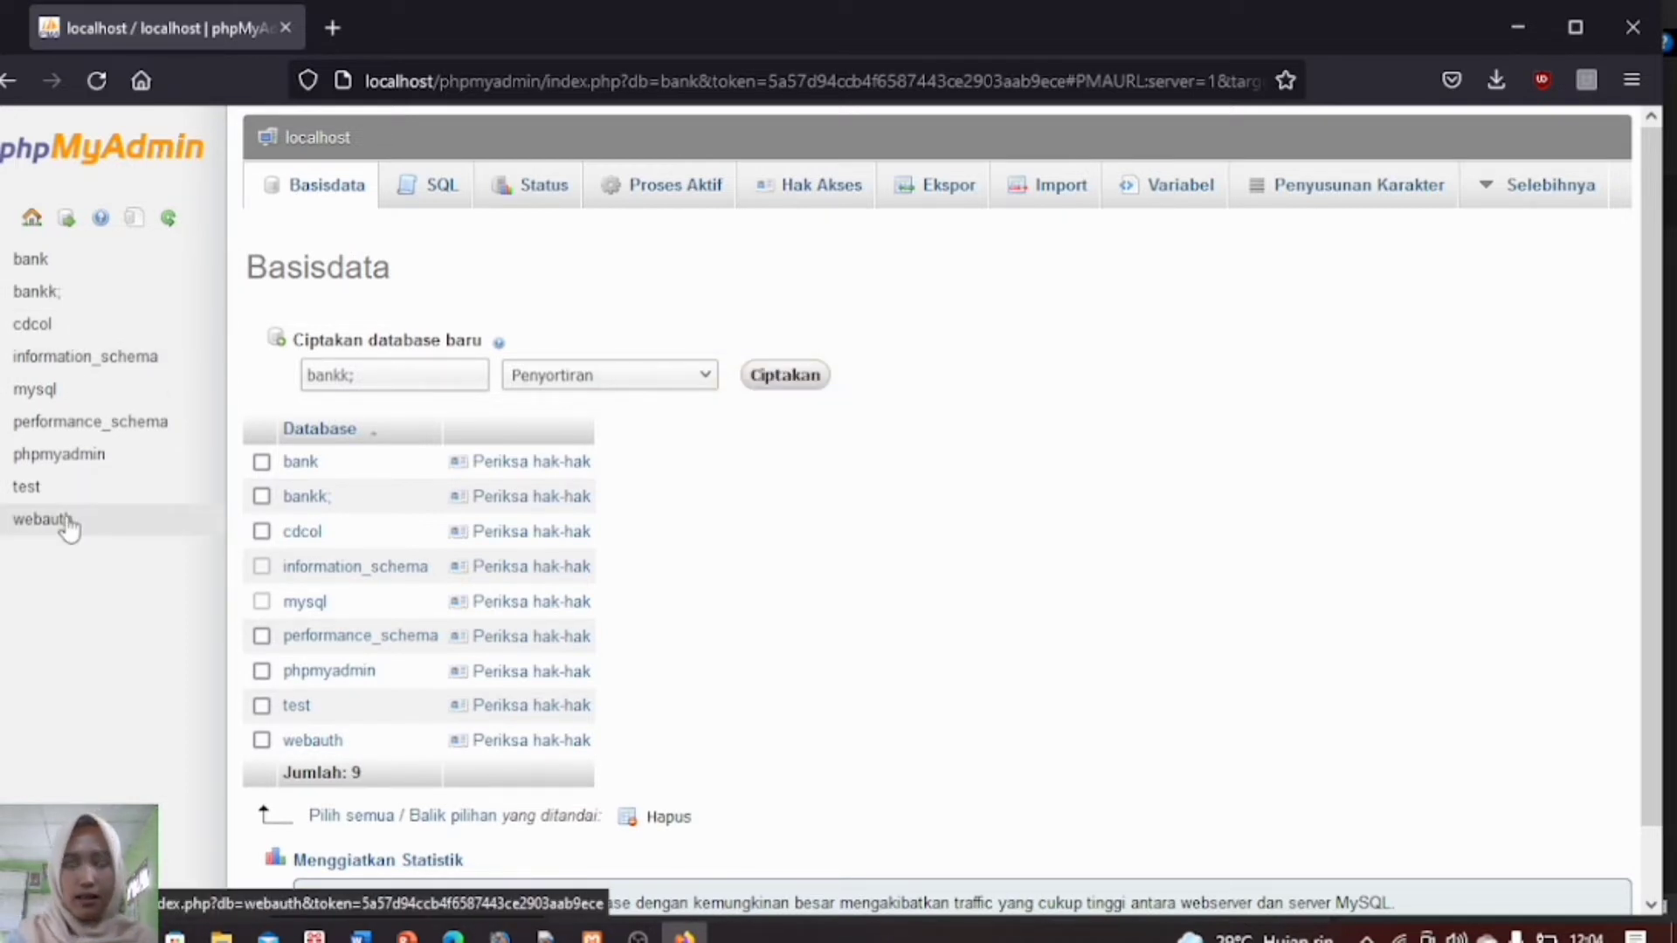
Step: Start a new table named nasabah with 4 columns in the bankk; database
left_click(32, 295)
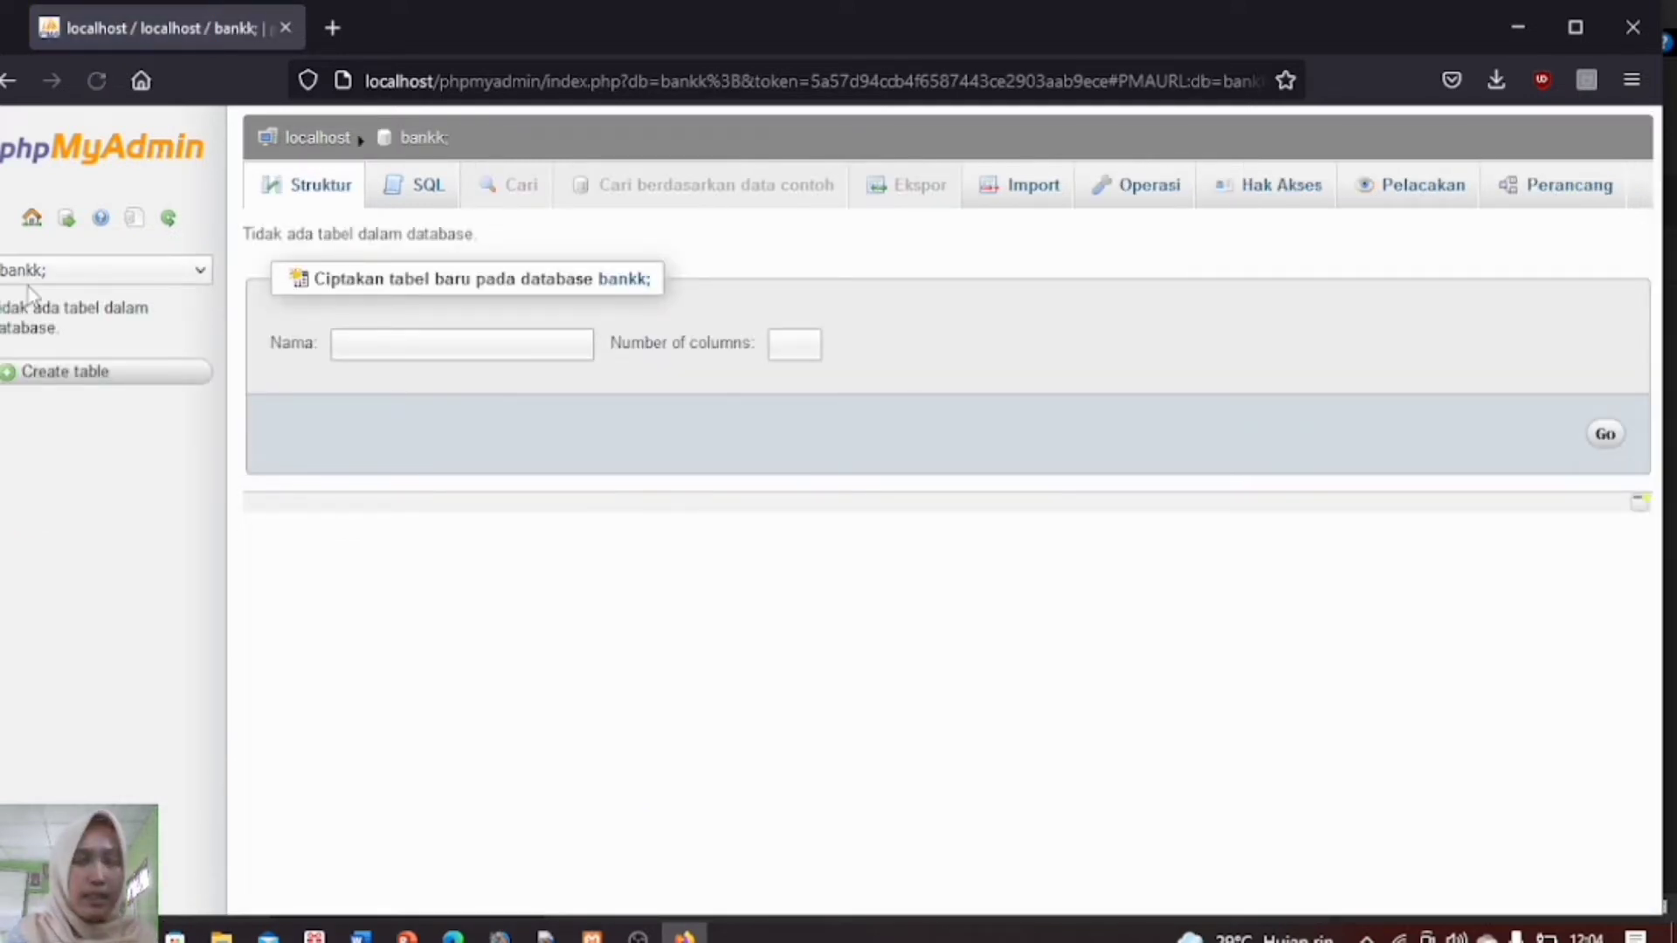
left_click(398, 347)
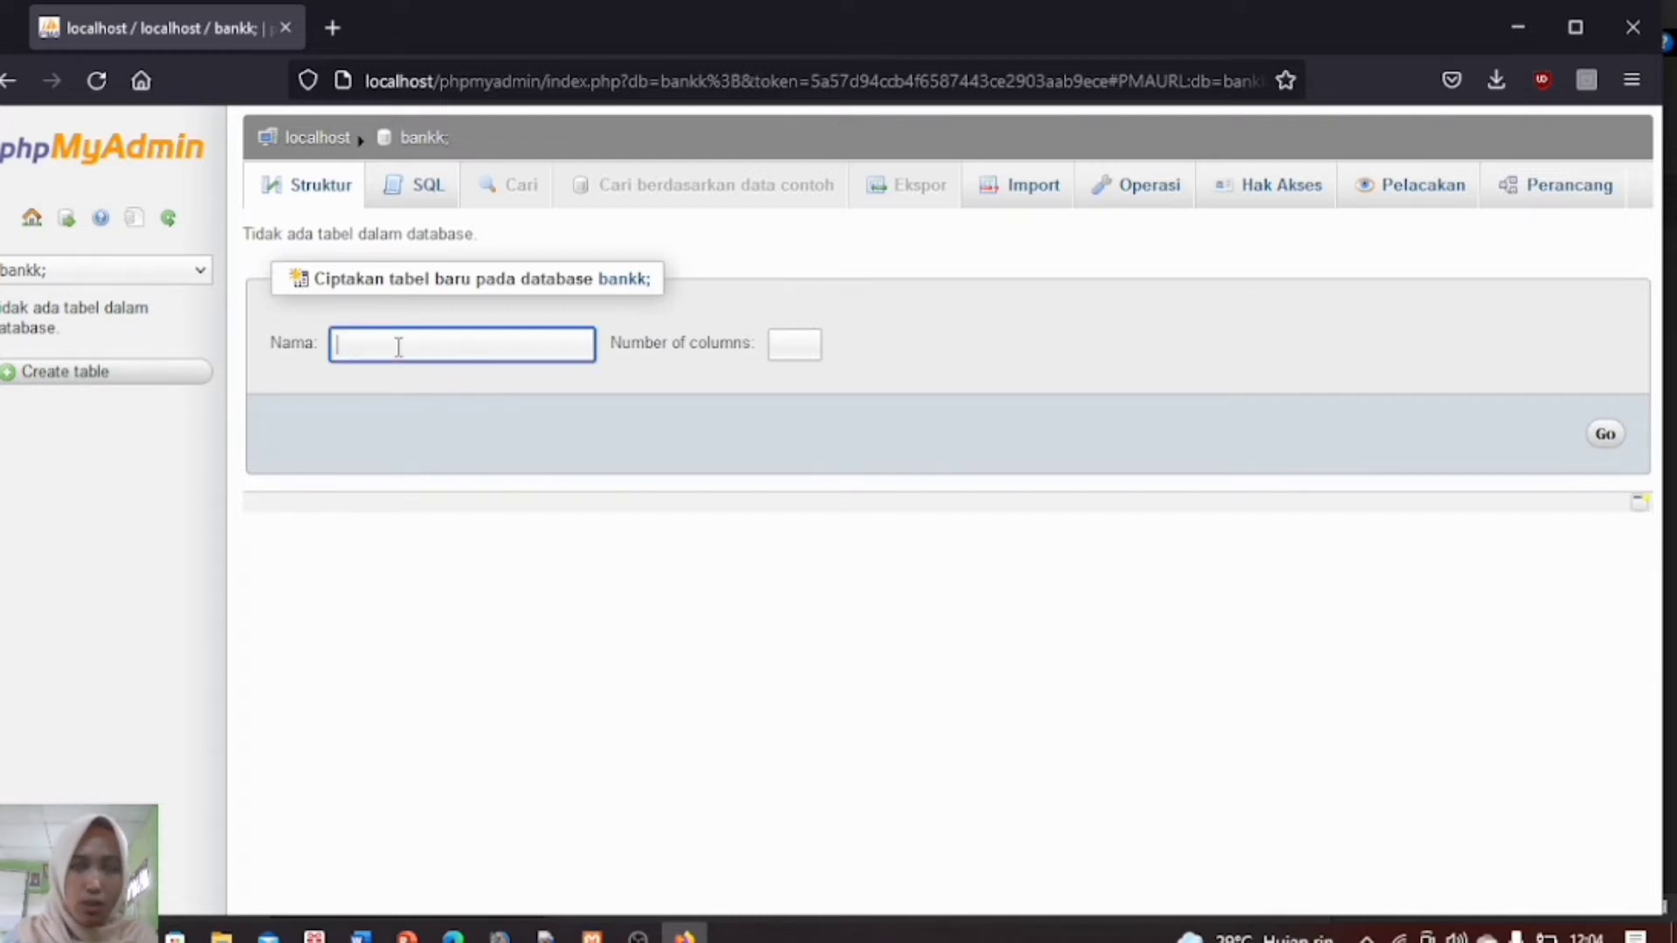
type("nasabah")
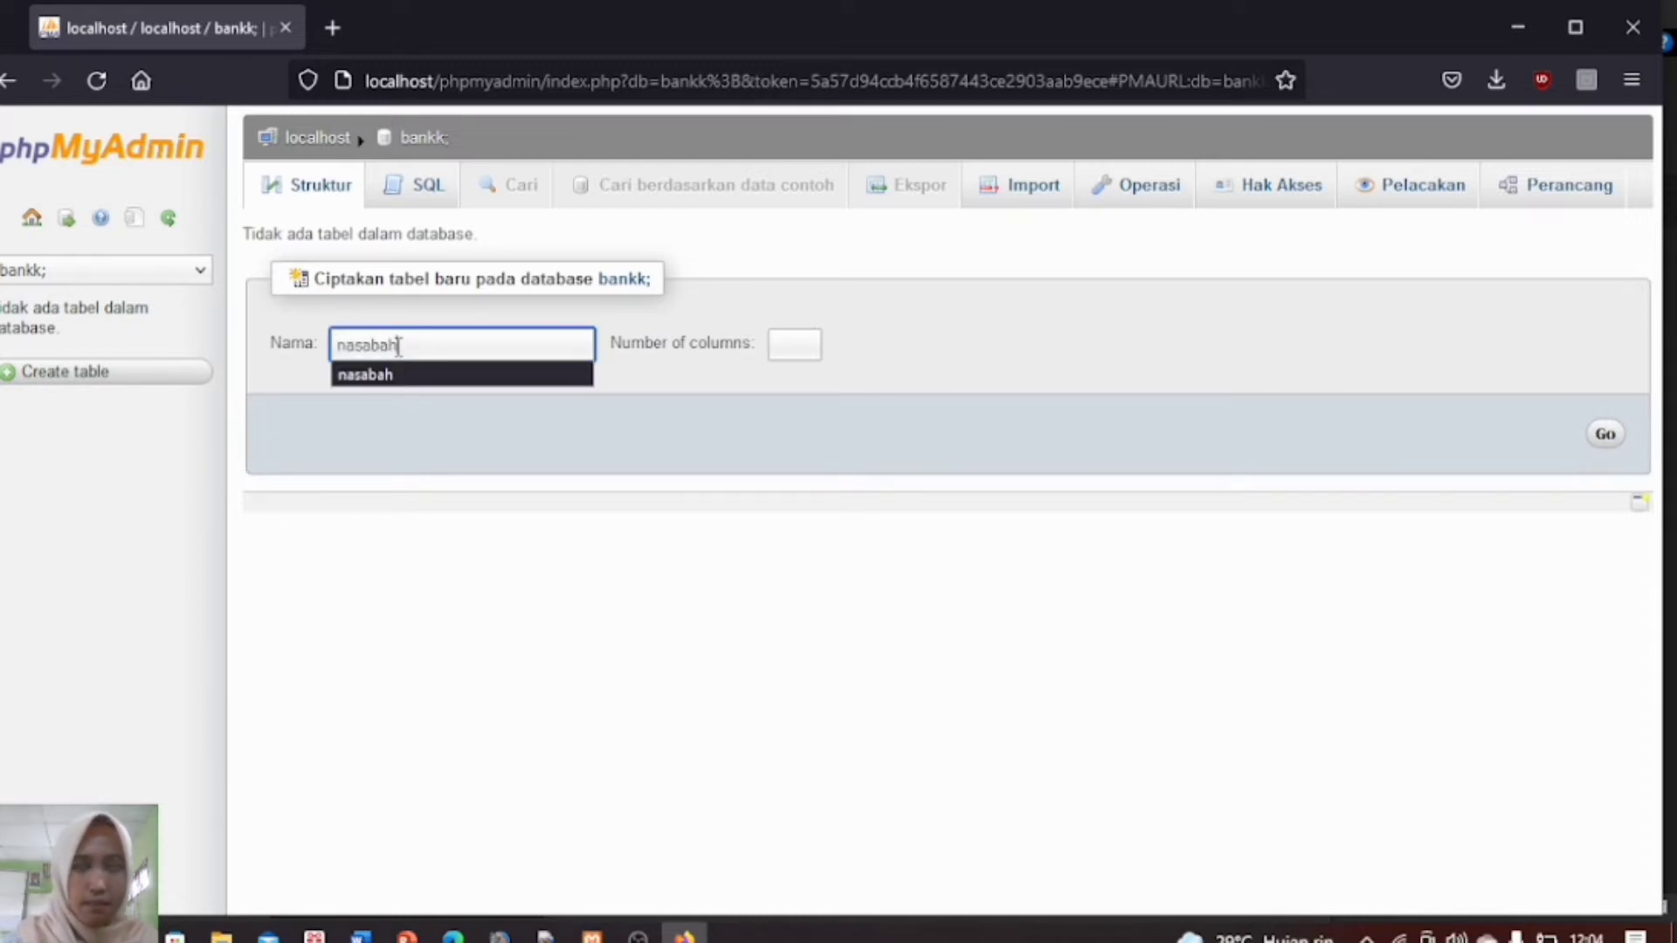
left_click(786, 344)
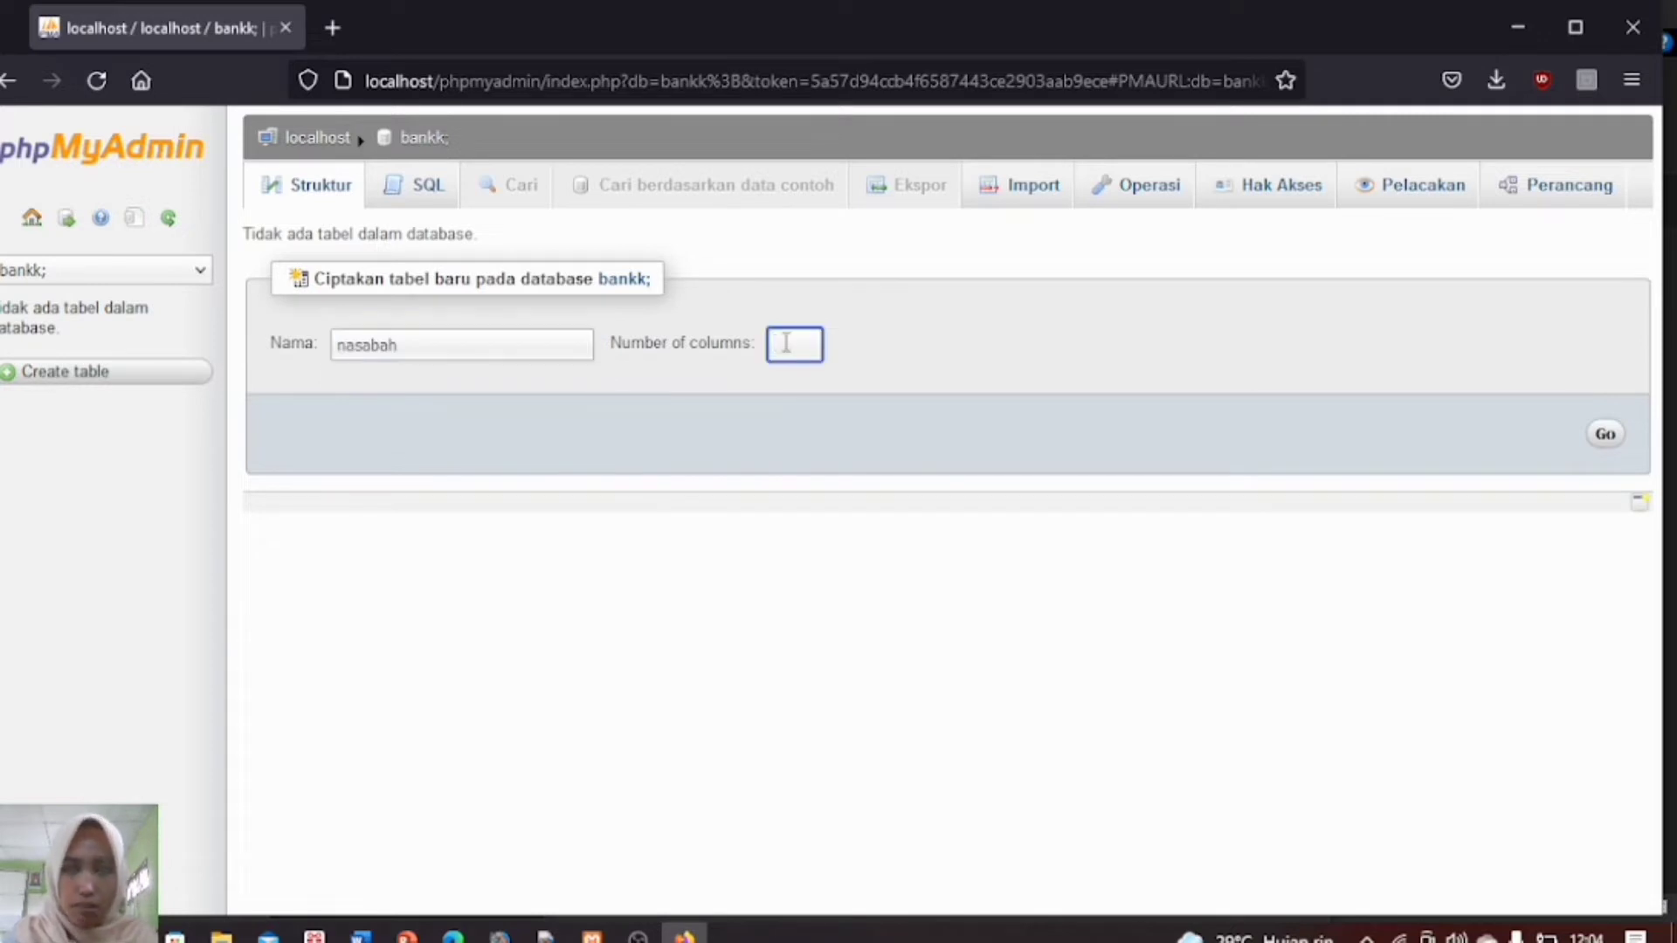
type("4")
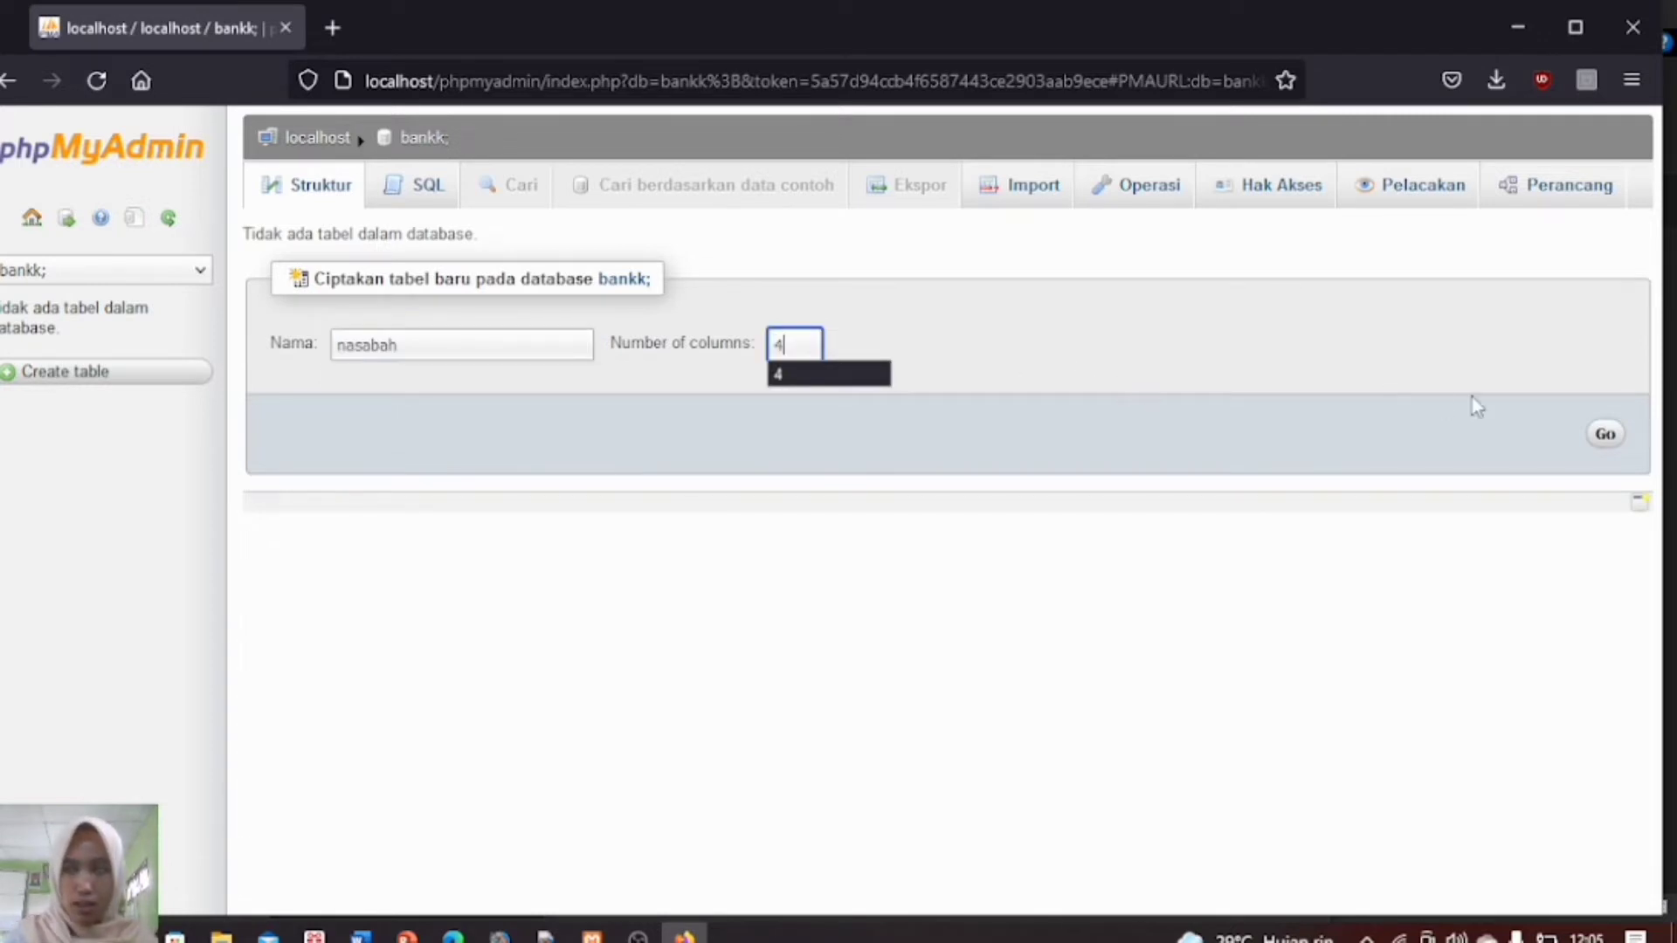
left_click(1620, 440)
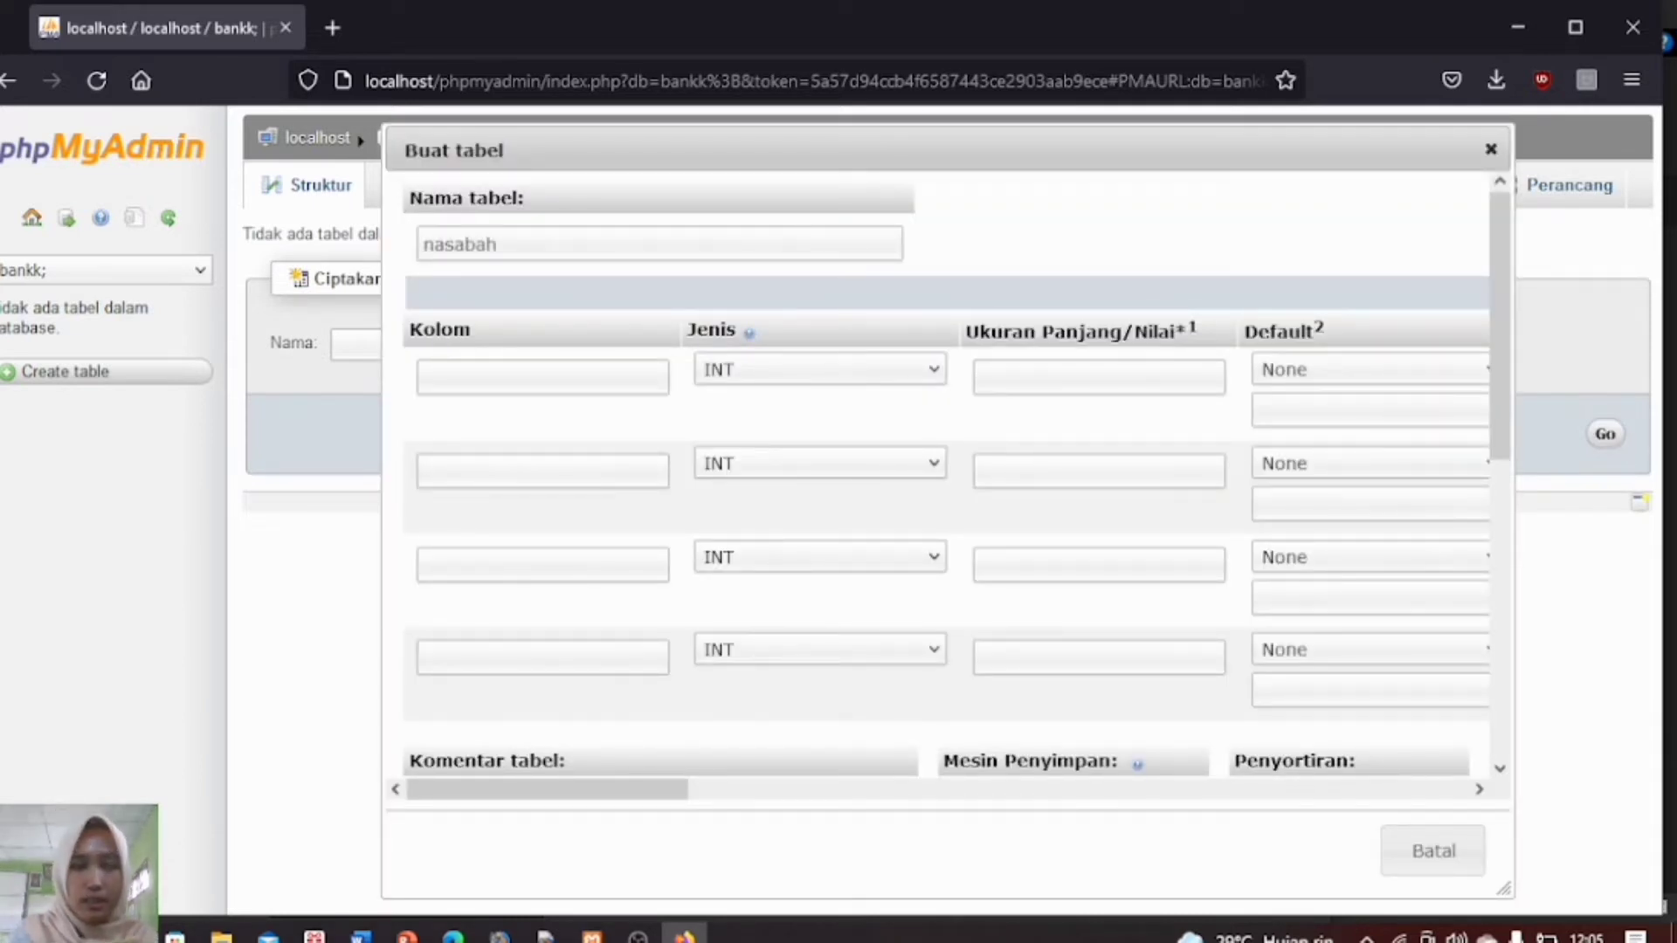
Step: Define the first column as kode_bank with a length of 15
left_click(557, 374)
type("ko")
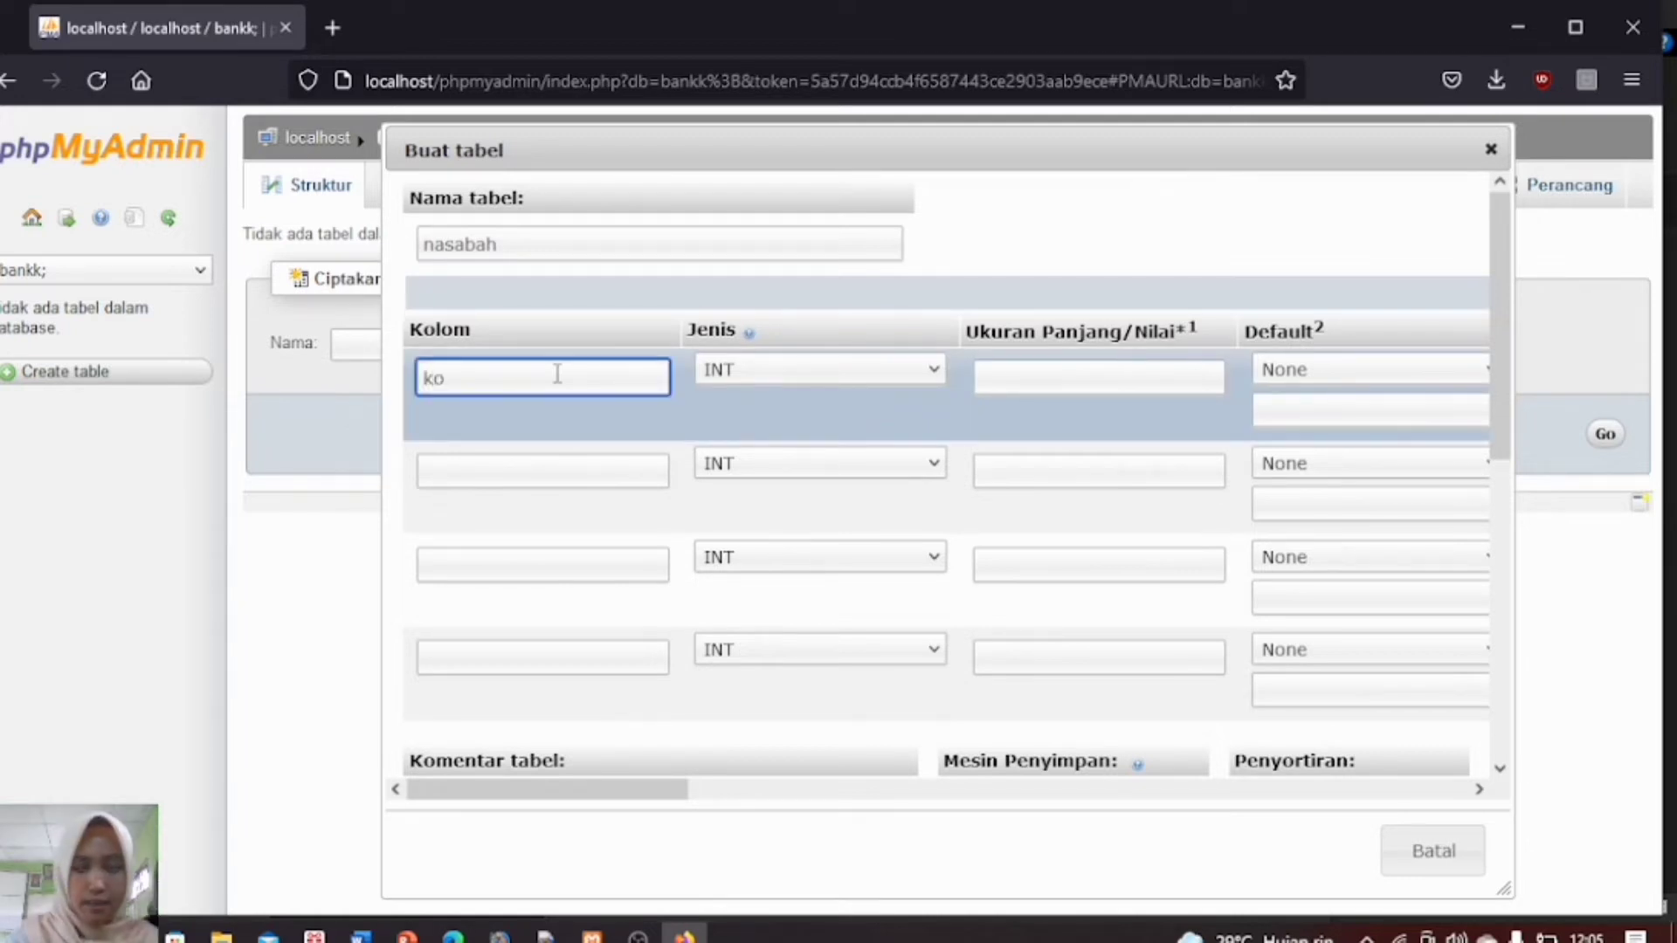
type("de_bank")
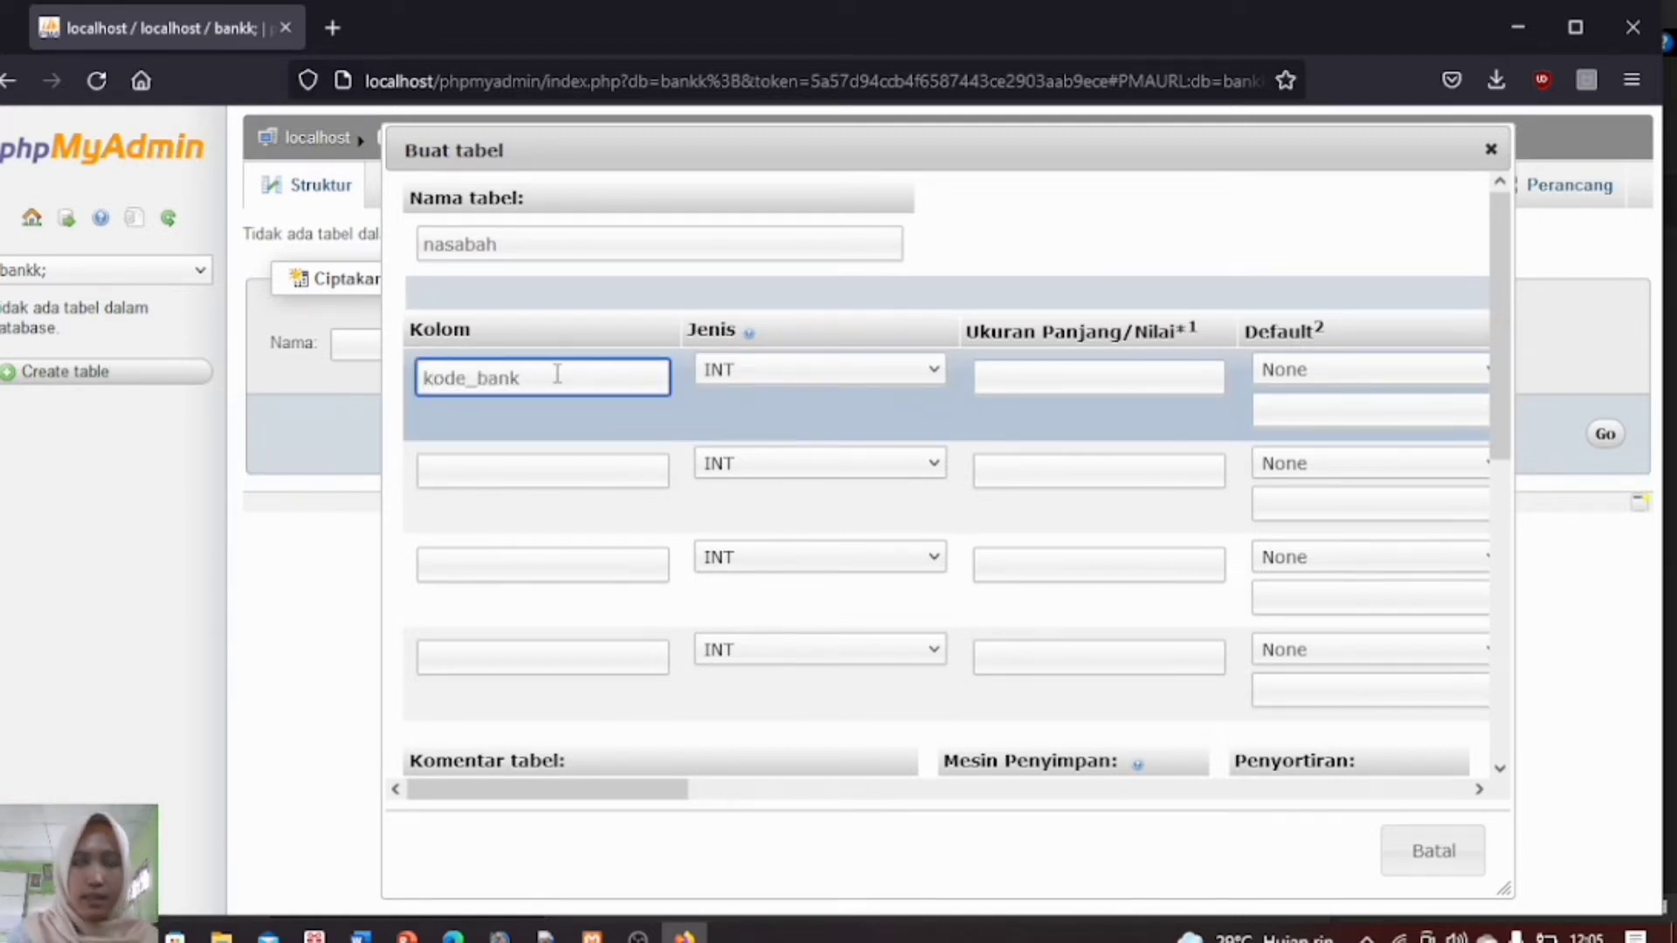
left_click(1039, 377)
type("15")
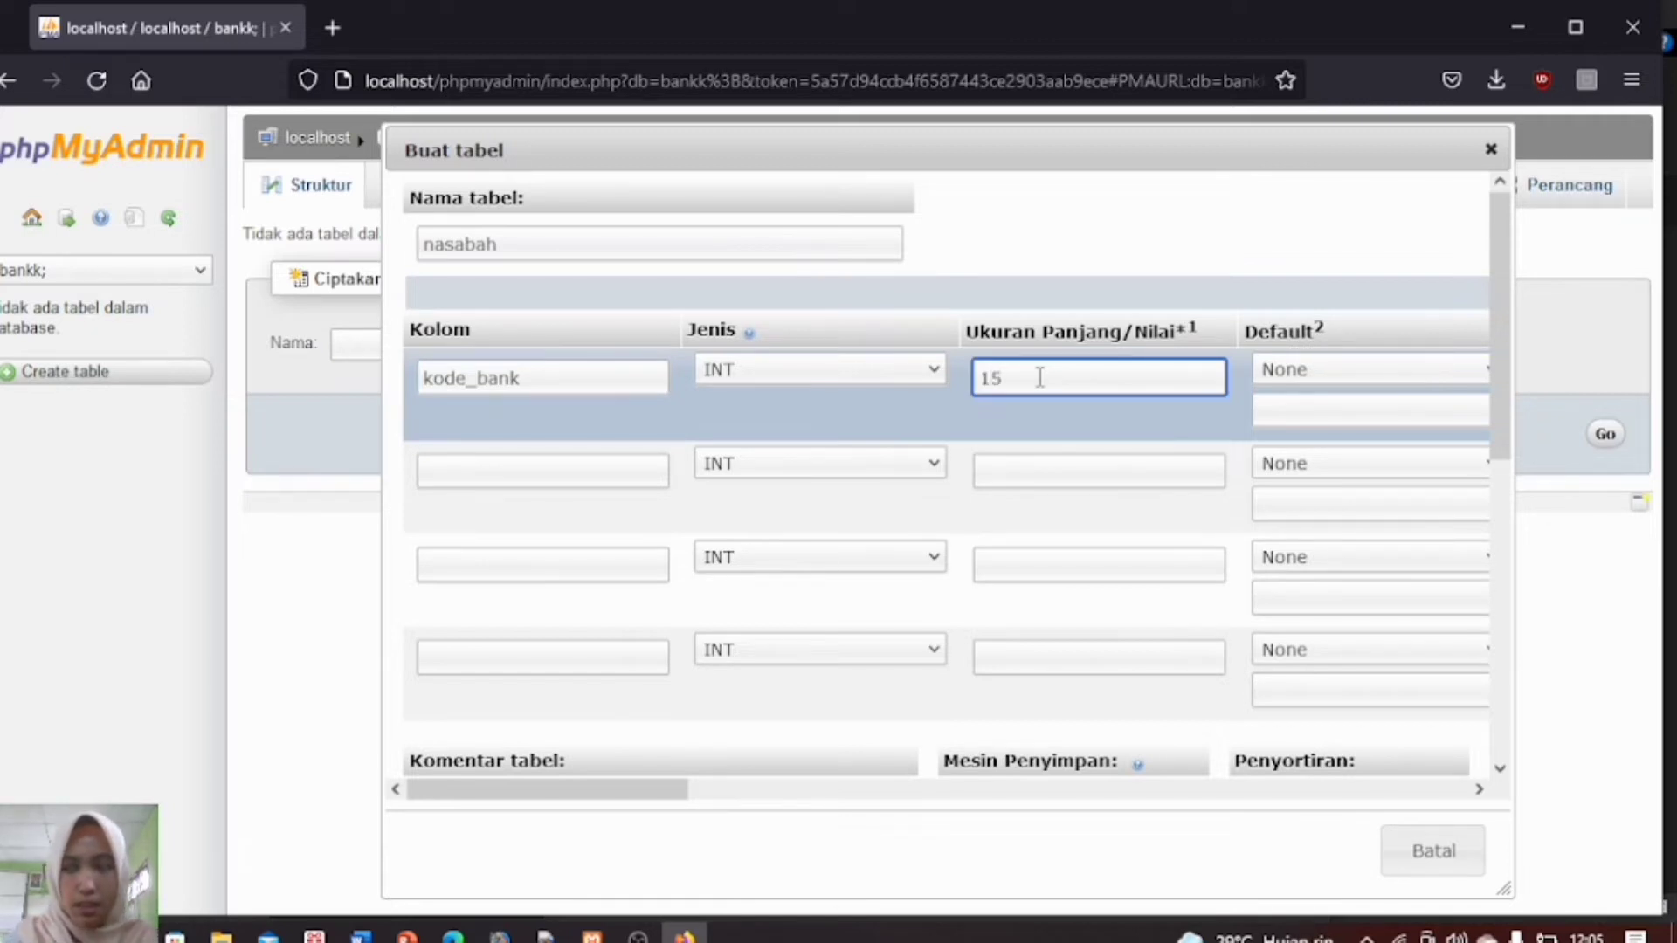
Step: Define the second column as id_nasabah with a length of 10
left_click(608, 469)
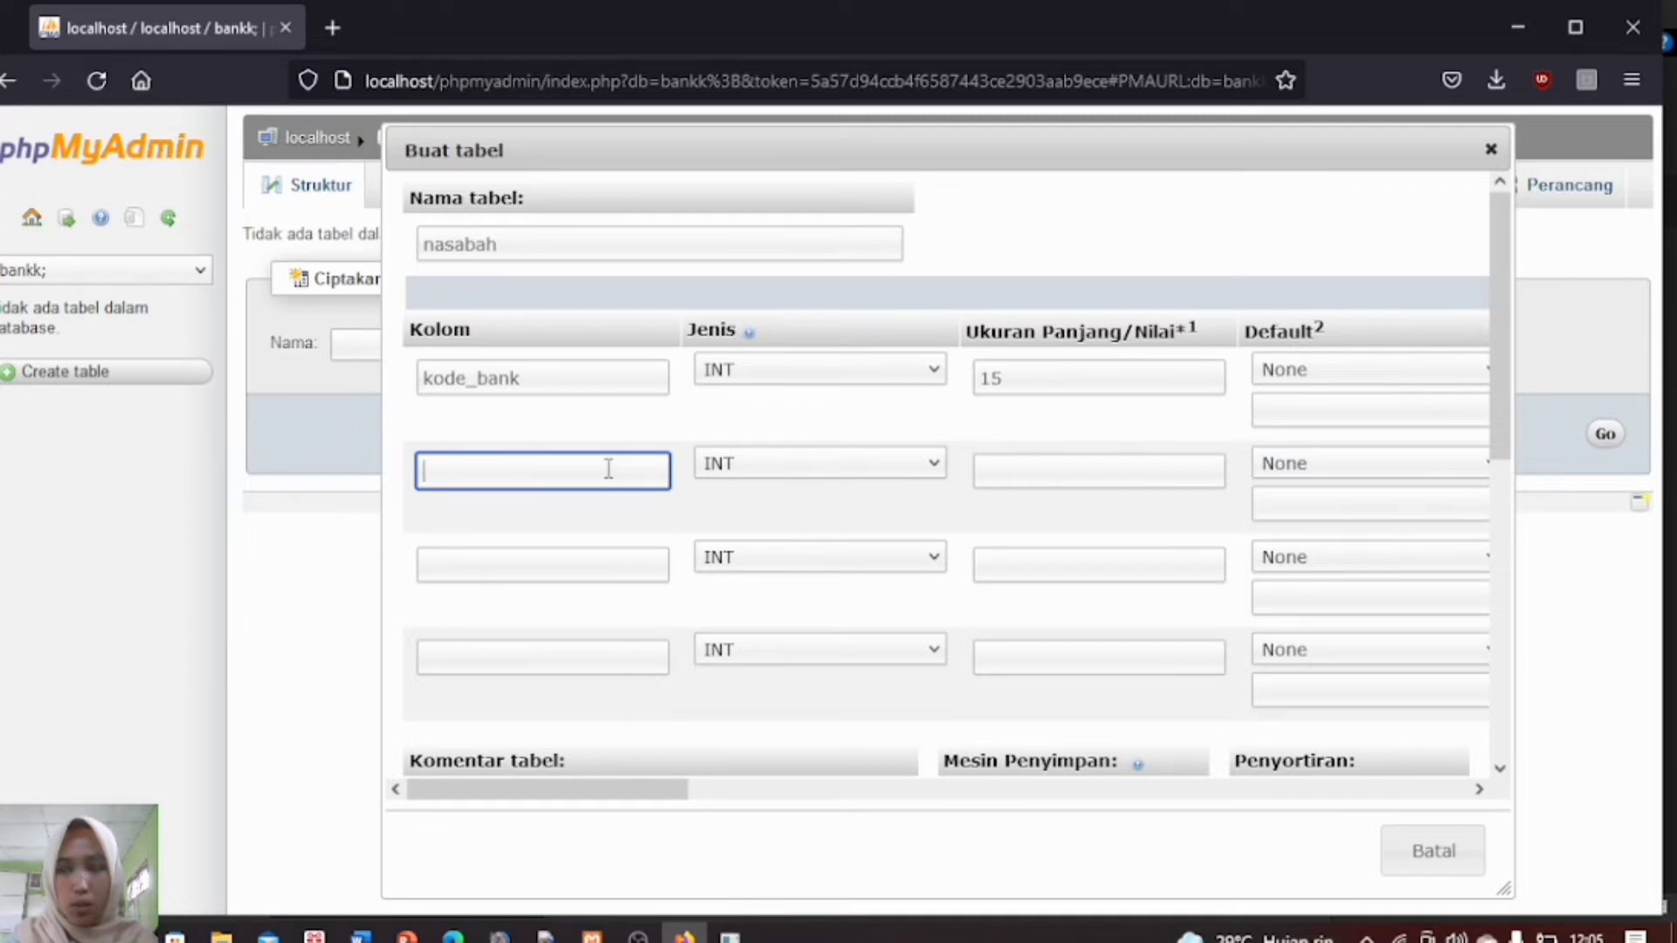
type("id")
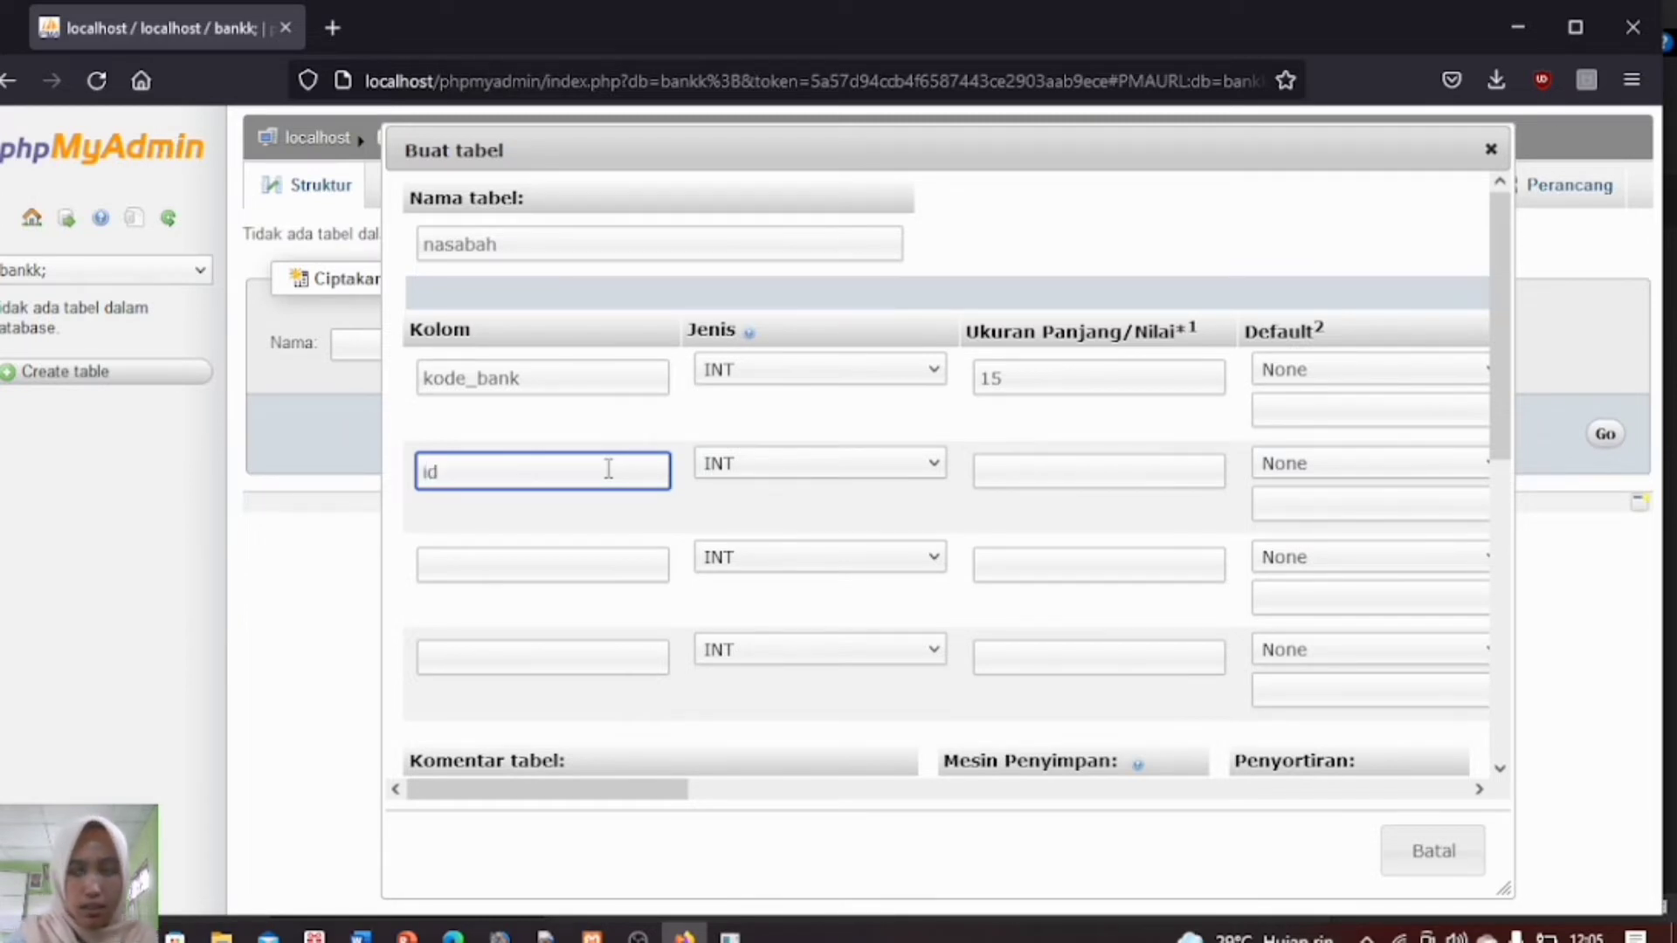
type("_")
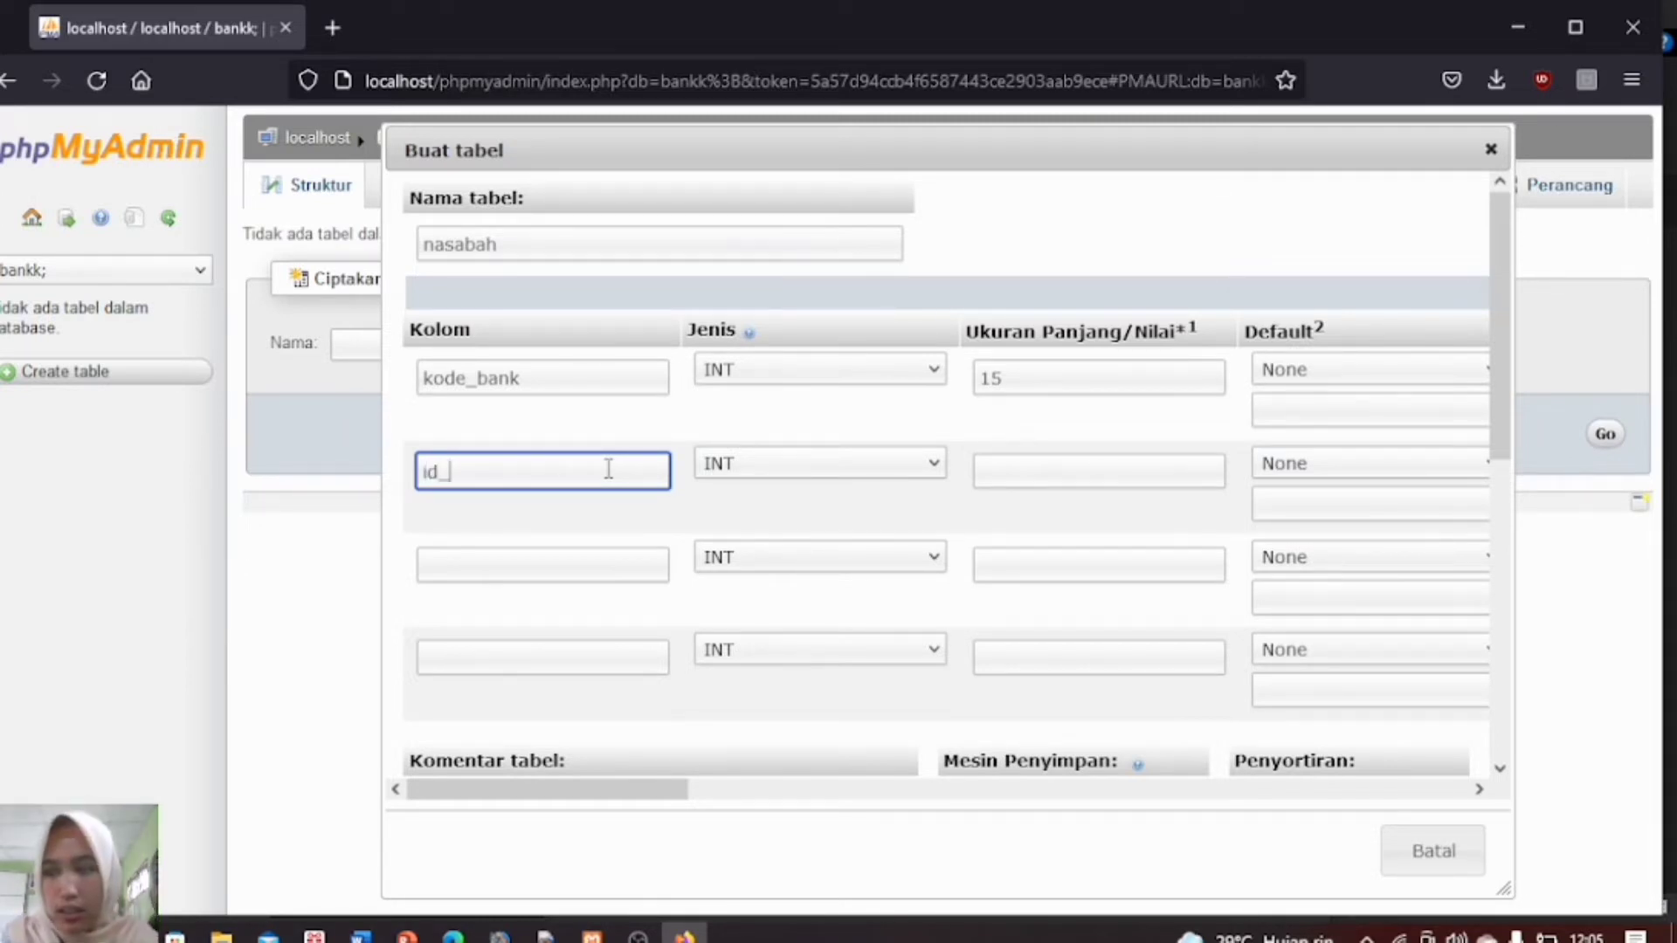
type("nasabah")
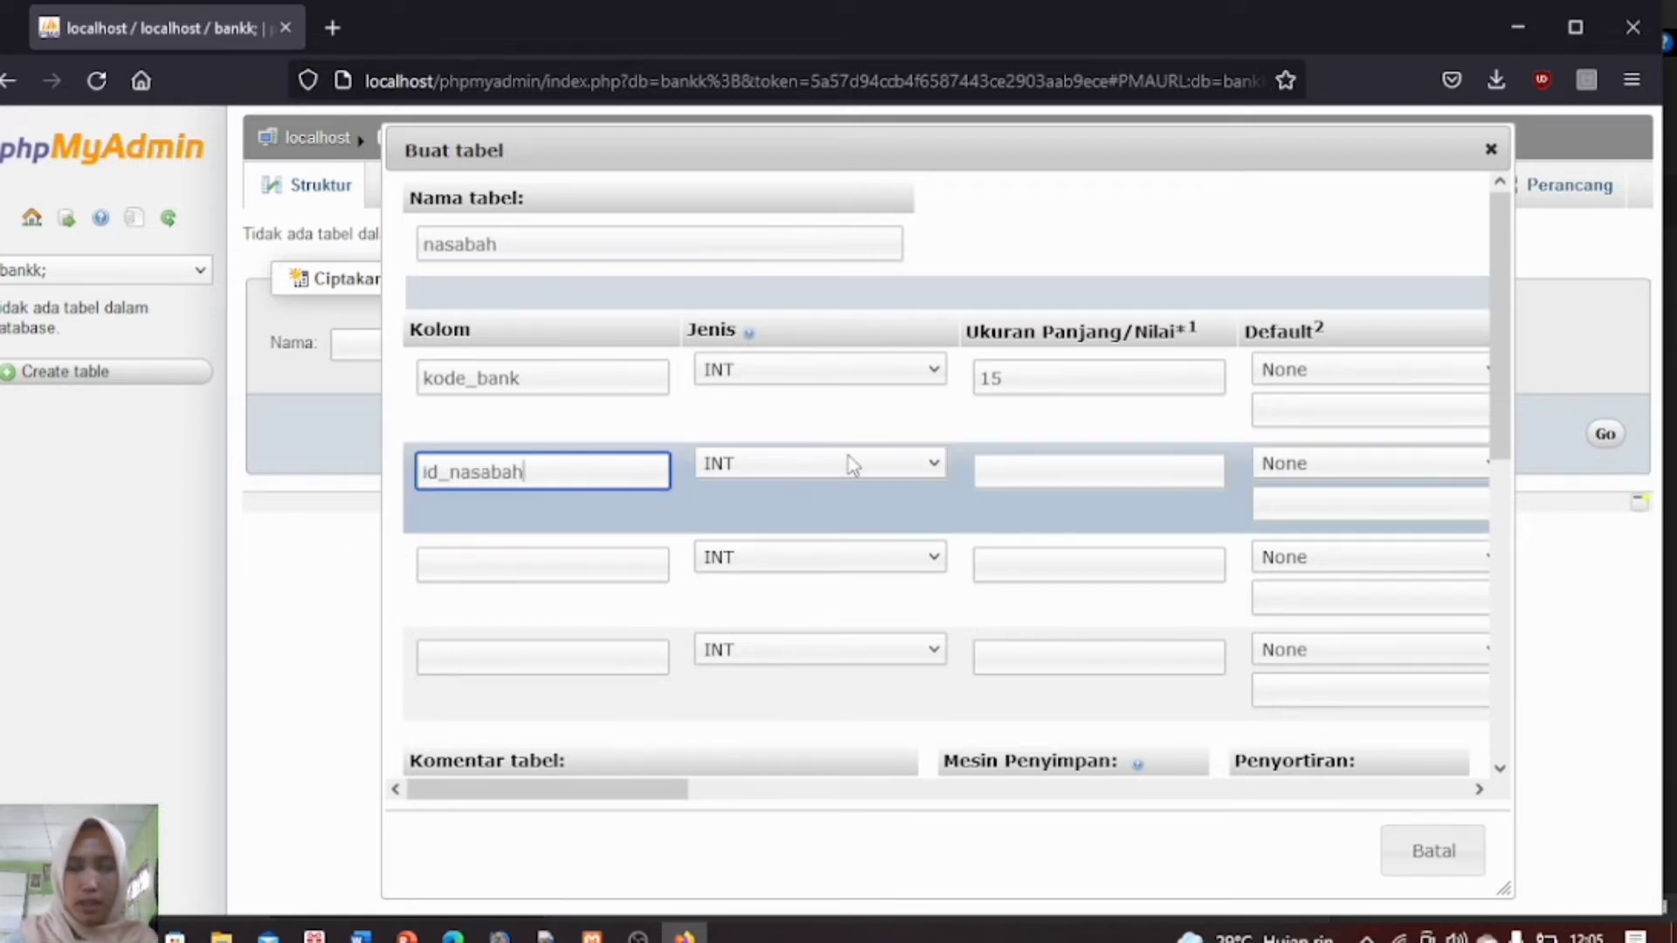
left_click(1041, 467)
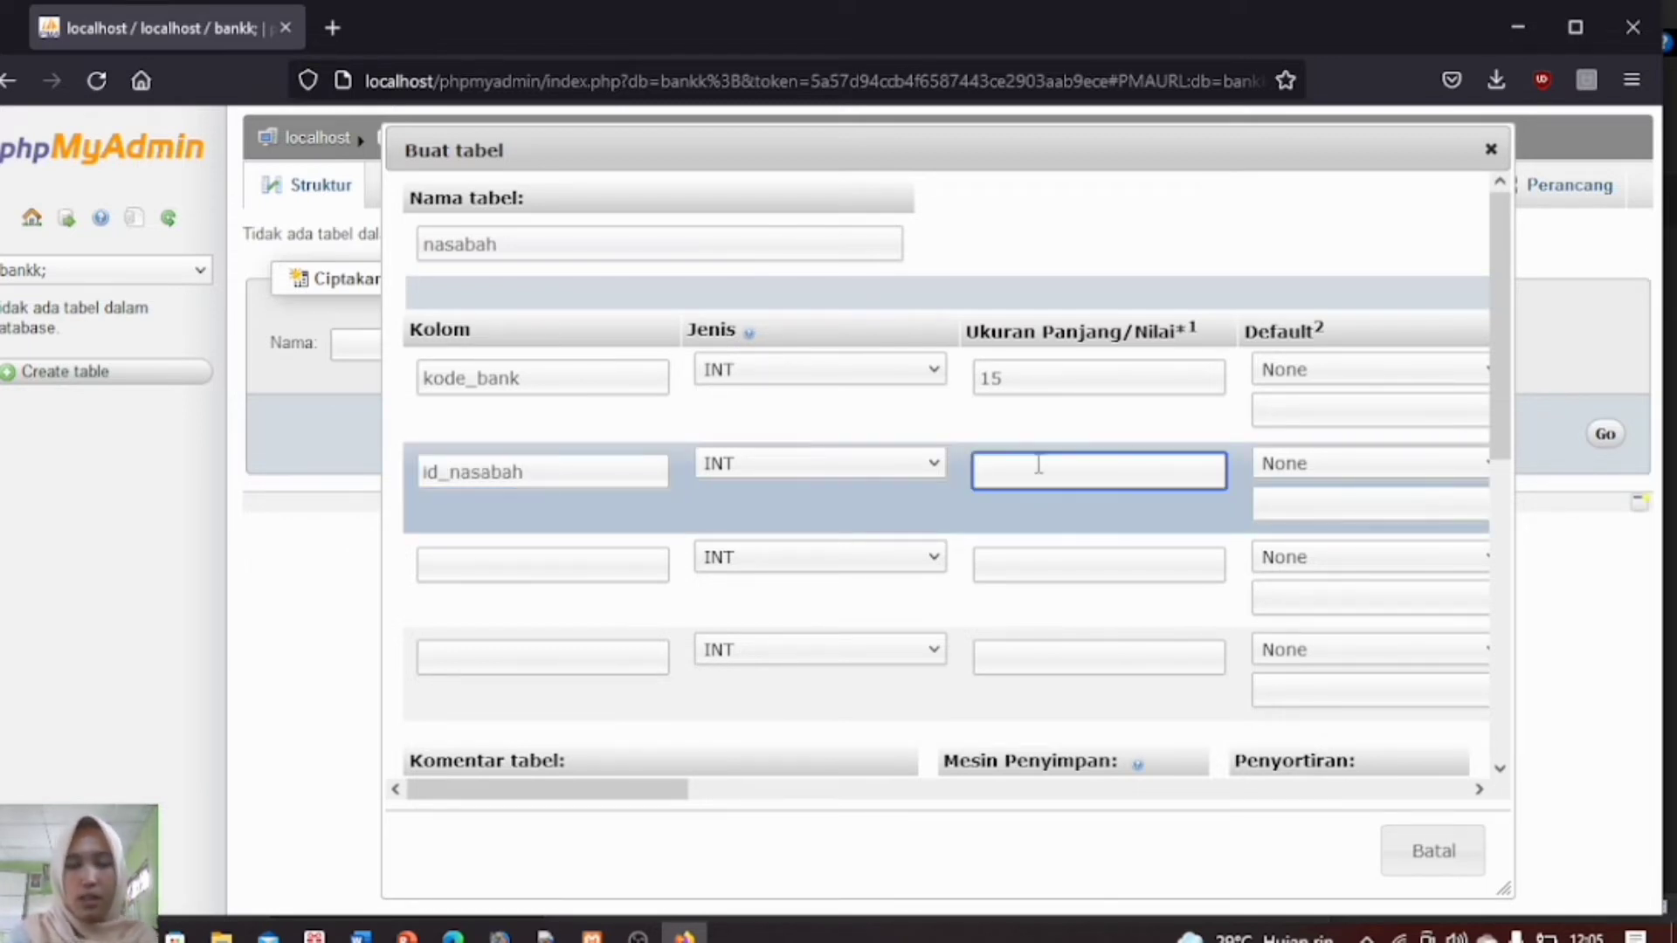
type("10")
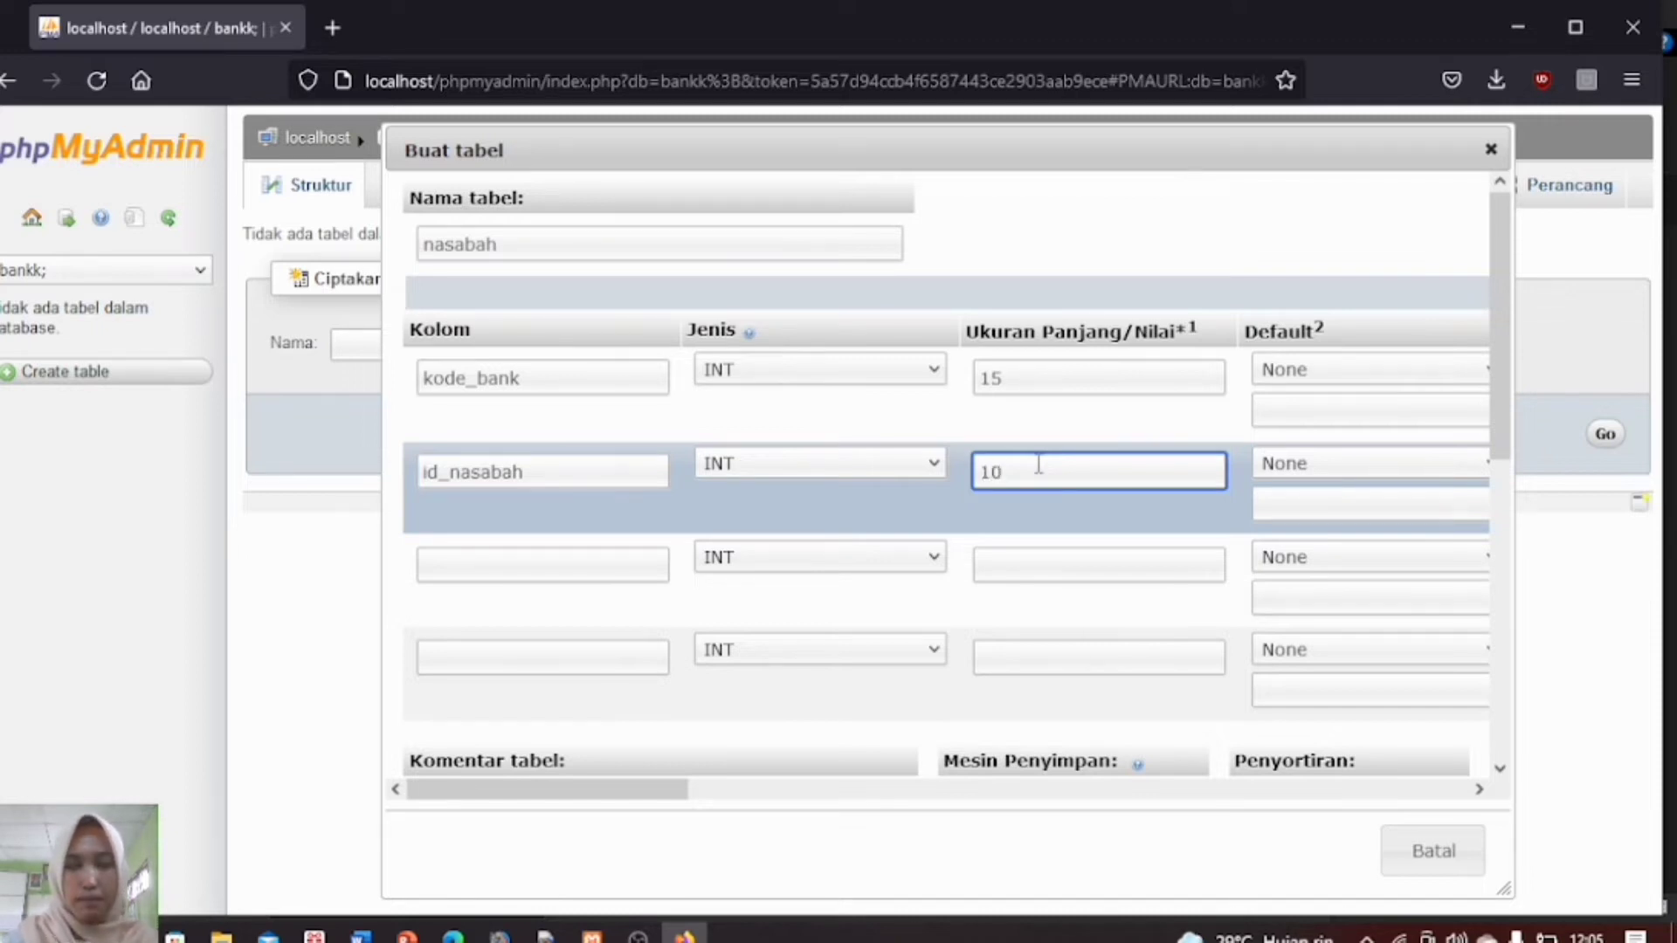
Step: Define the third column as nama_nasabah, type VARCHAR, with a length of 20
left_click(582, 558)
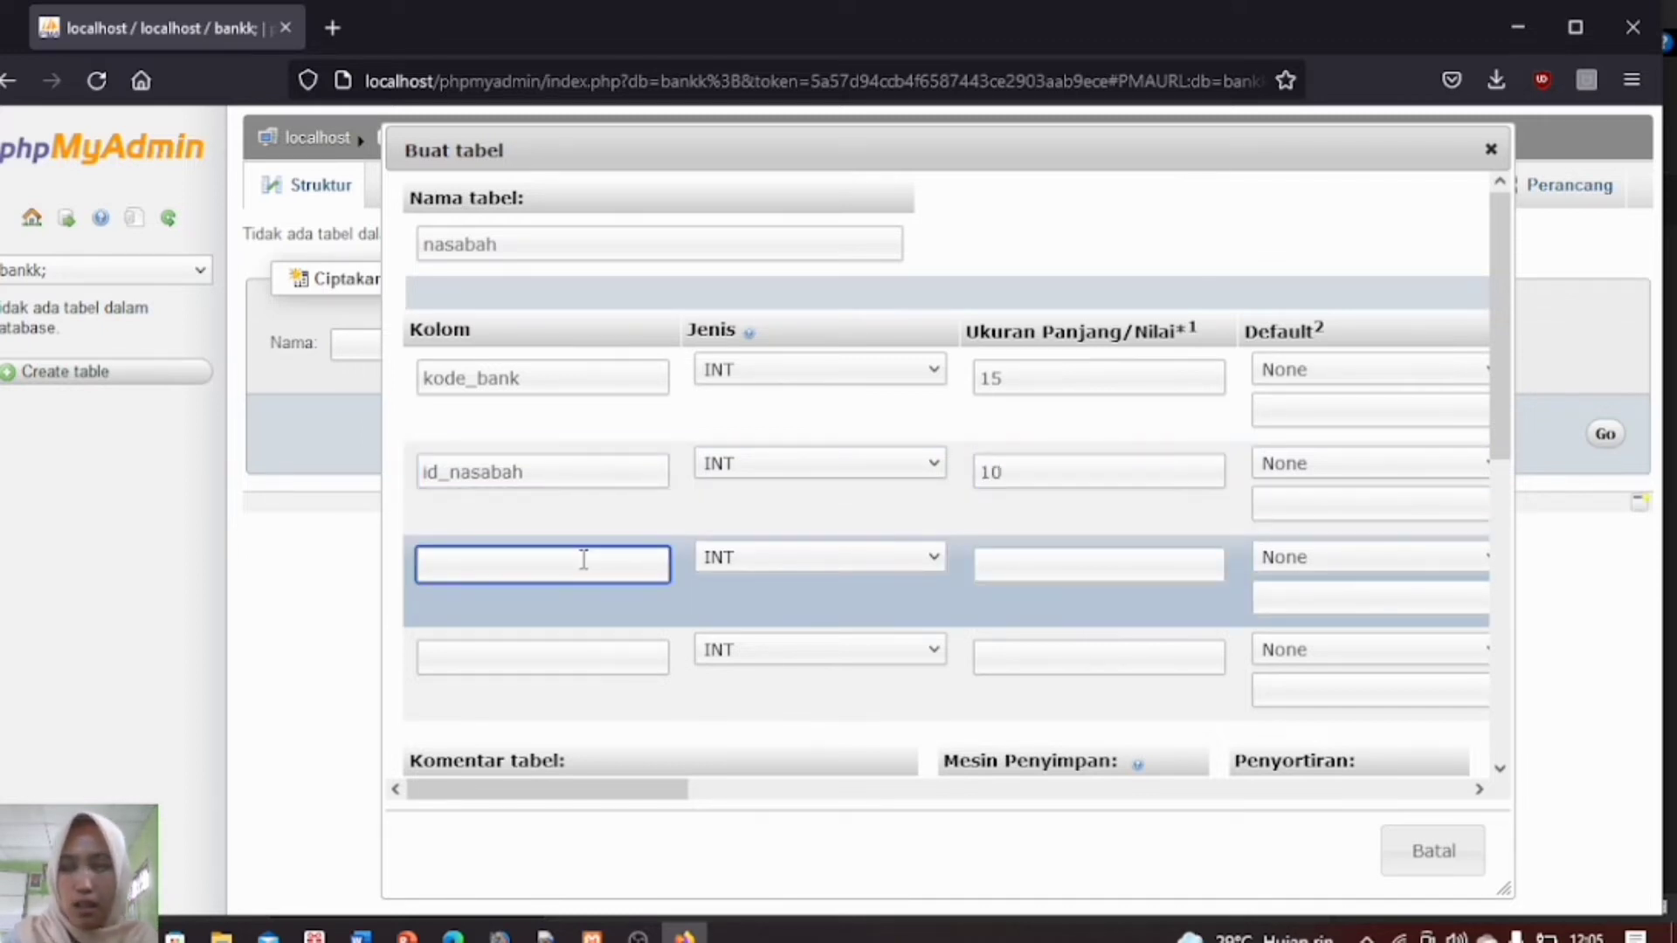
type("nama_n")
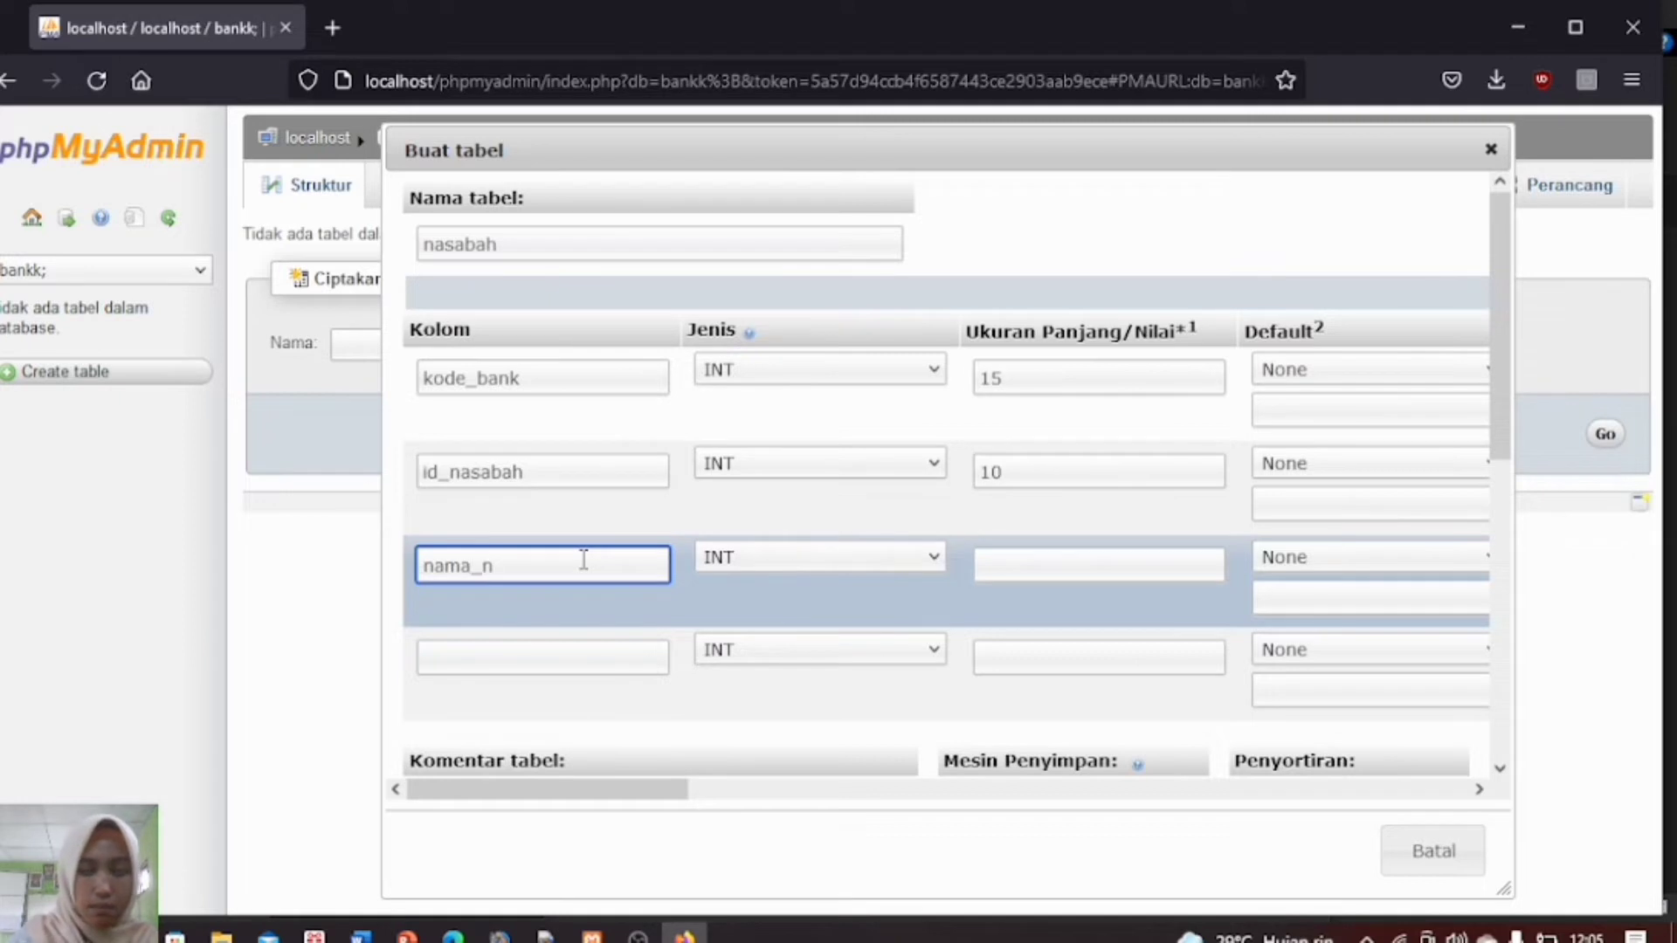
type("asabah")
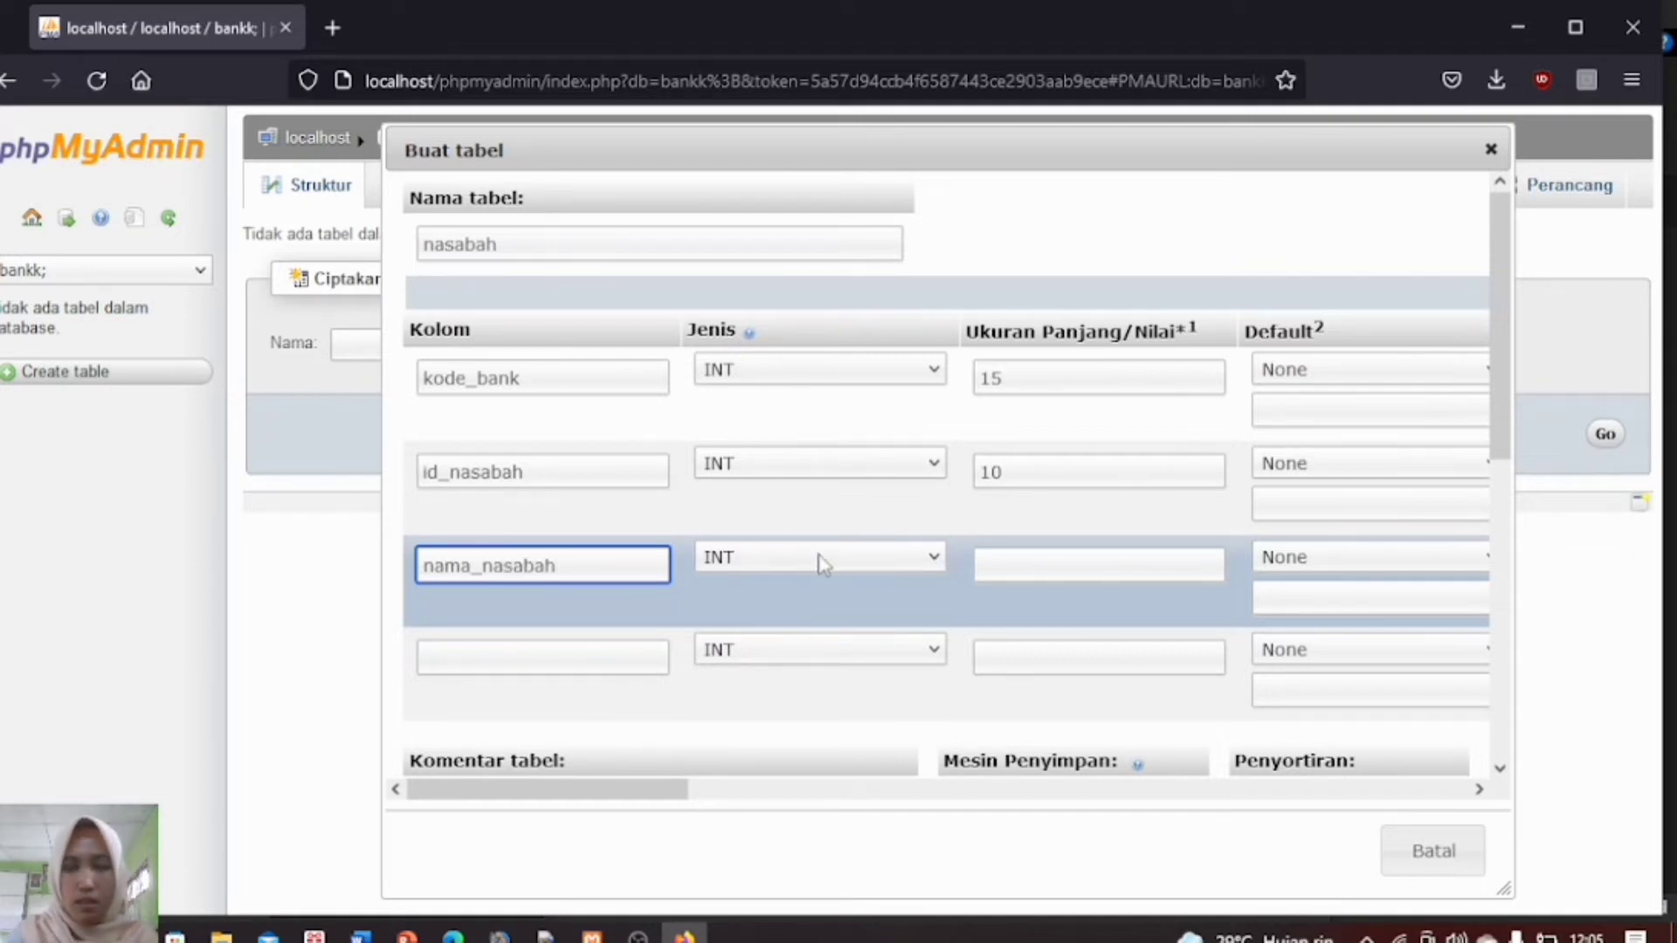
left_click(824, 559)
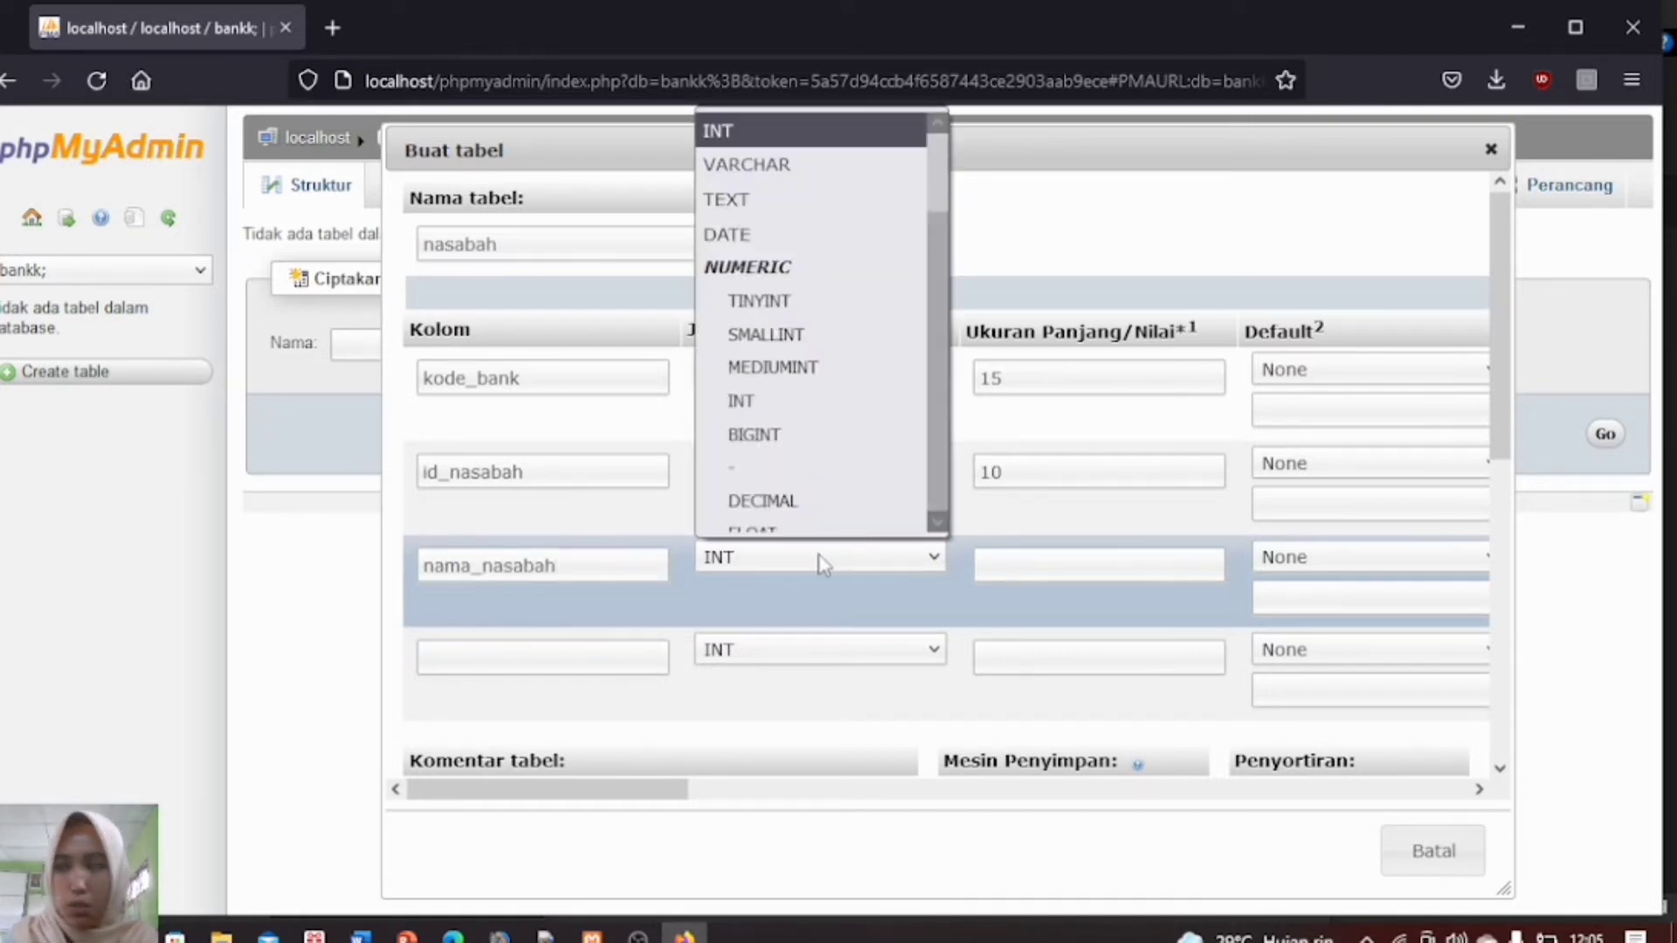
left_click(766, 164)
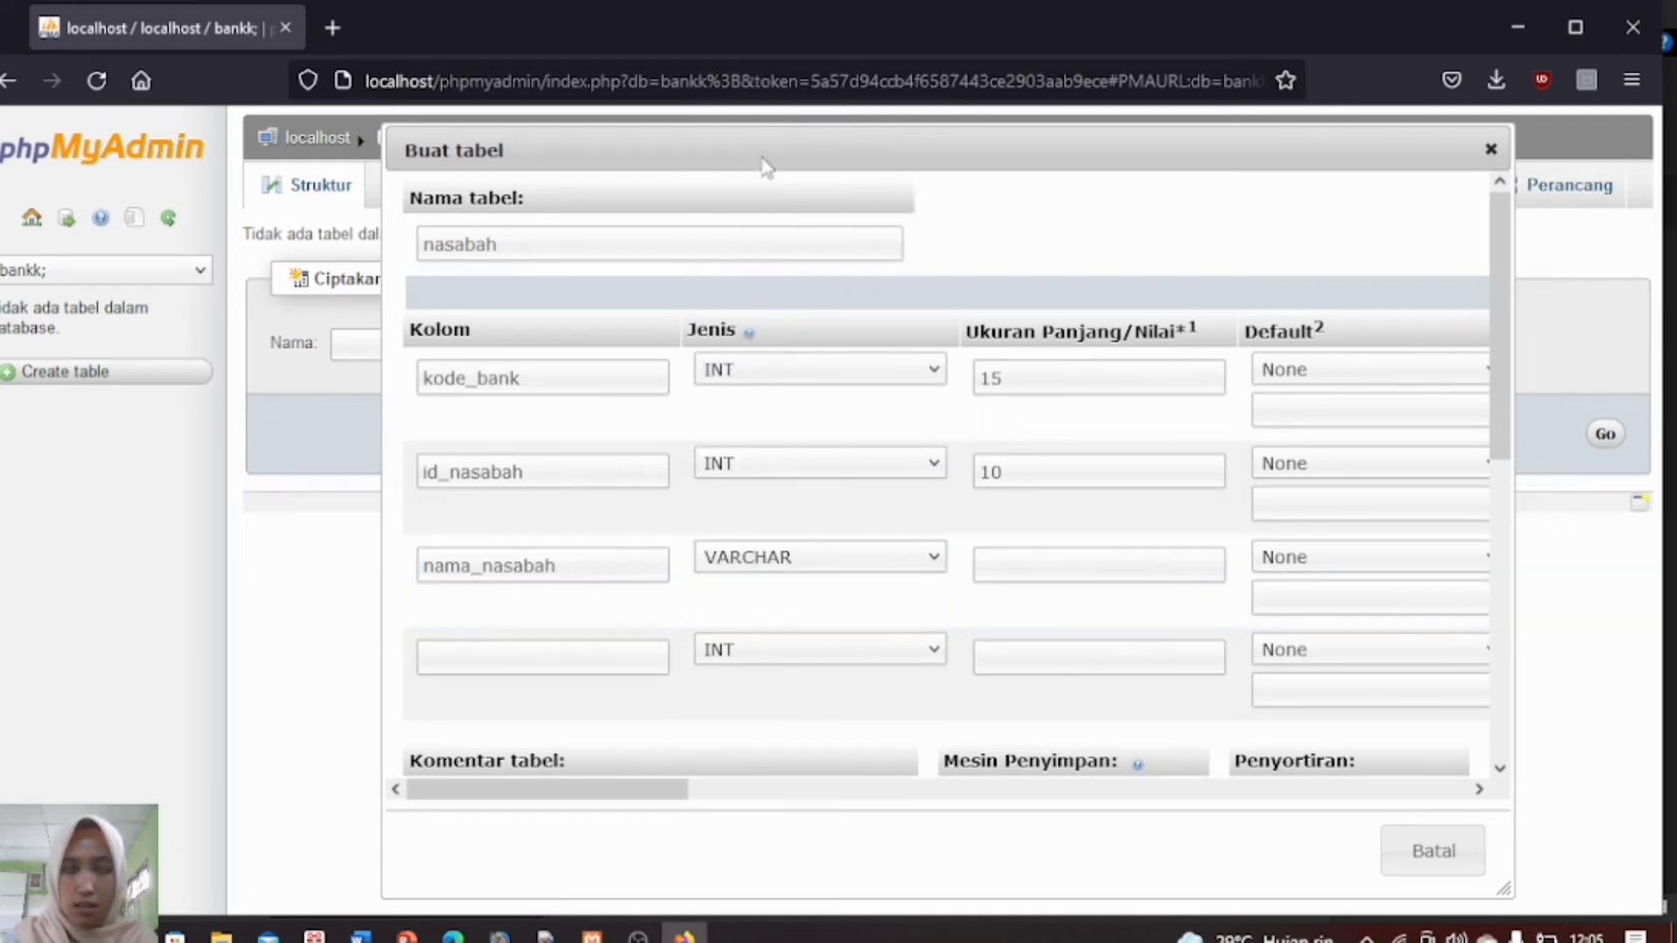
left_click(1018, 564)
type("20")
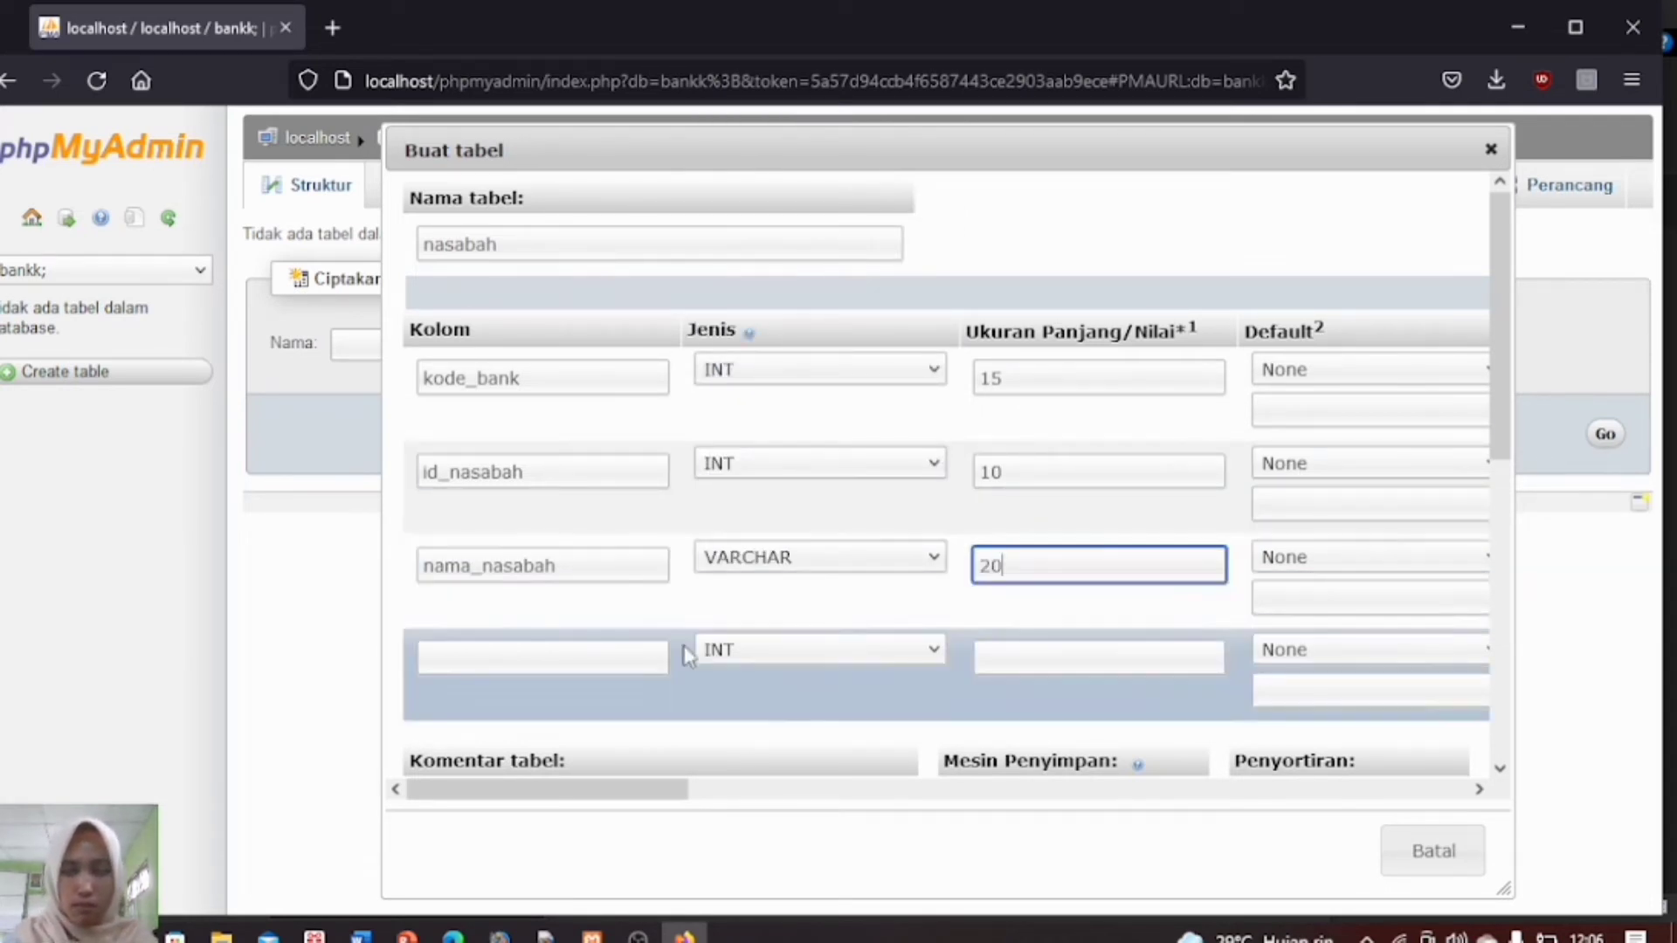
Step: Define the fourth column as alamat, type VARCHAR, with a length of 15
left_click(570, 657)
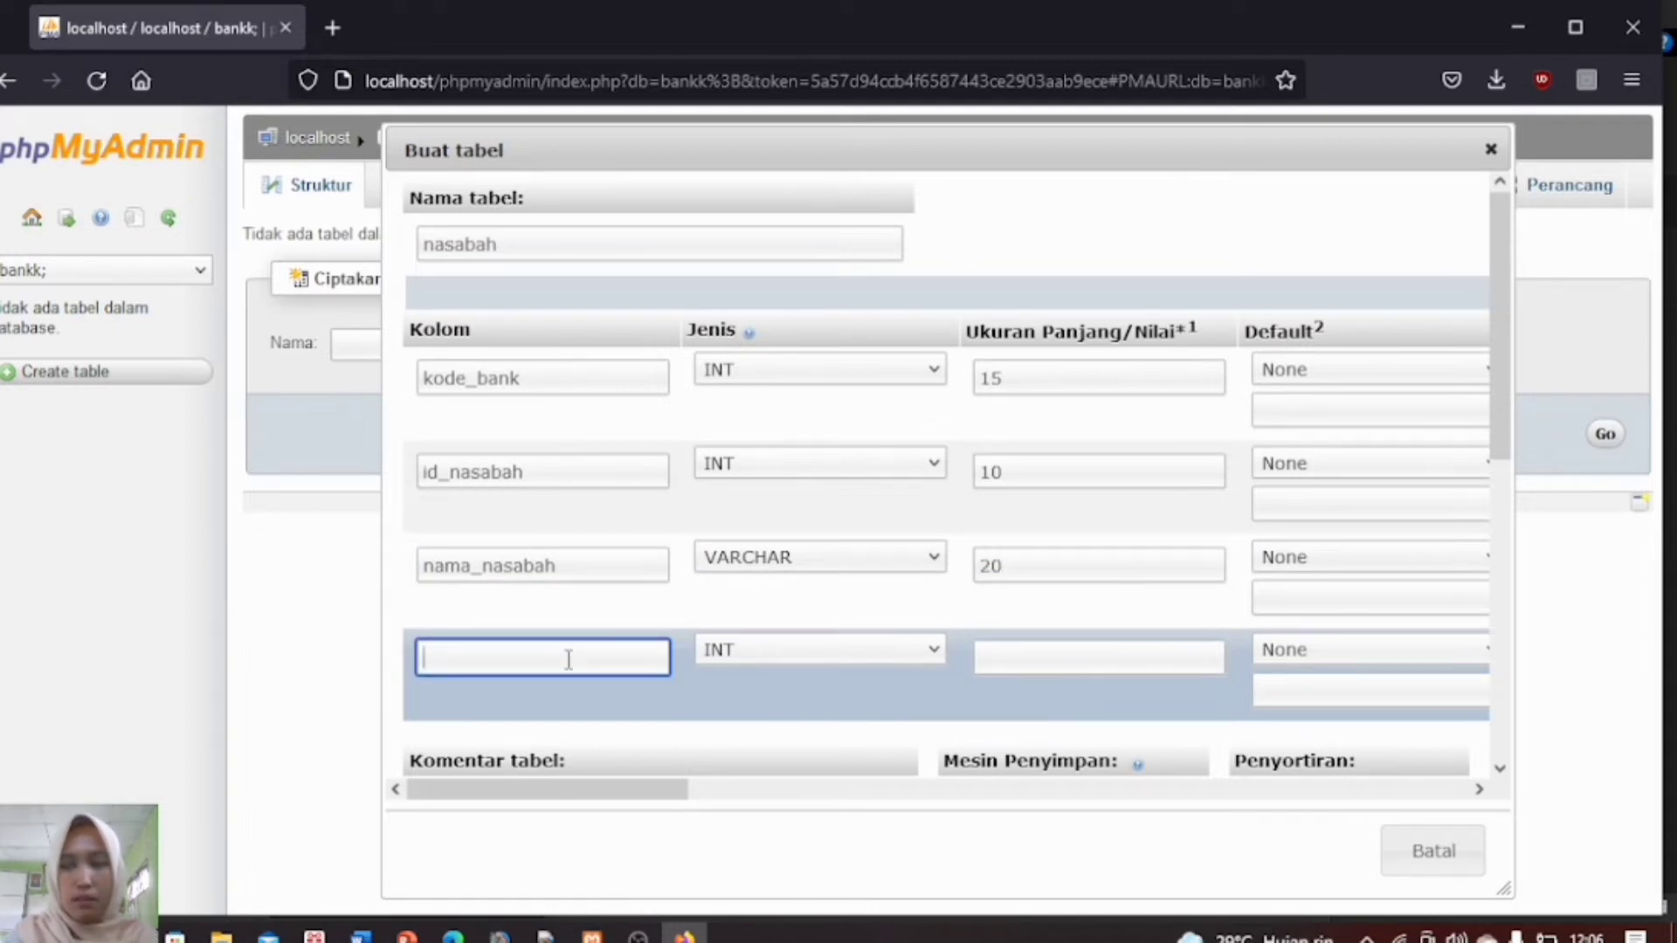
type("a")
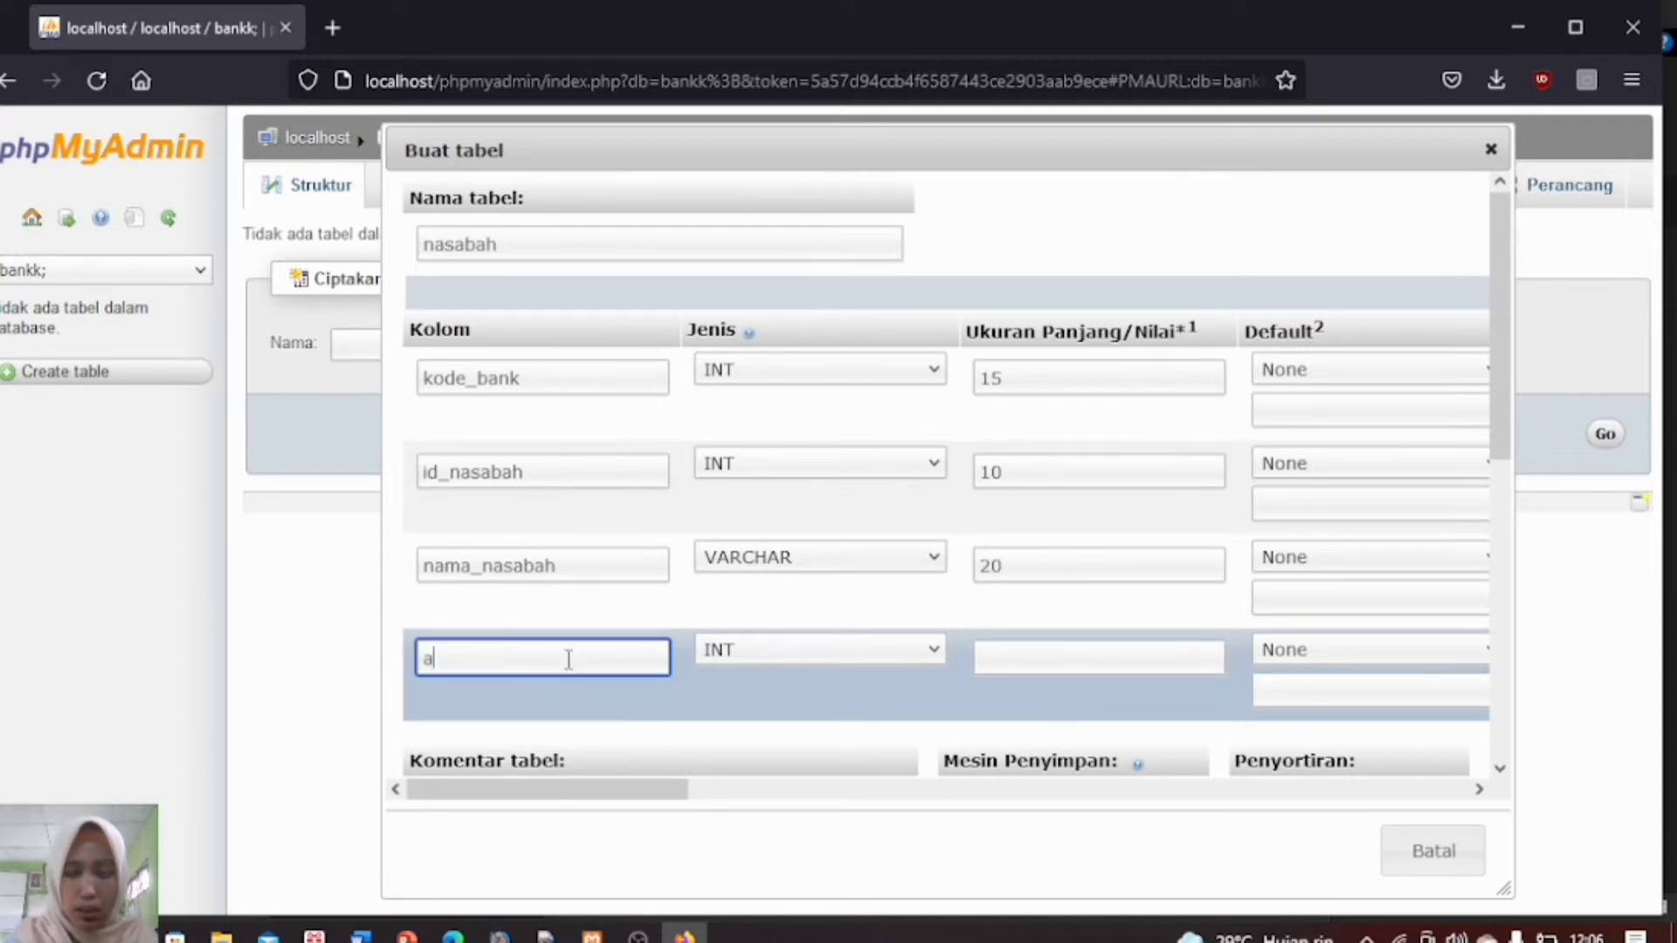
type("lamat")
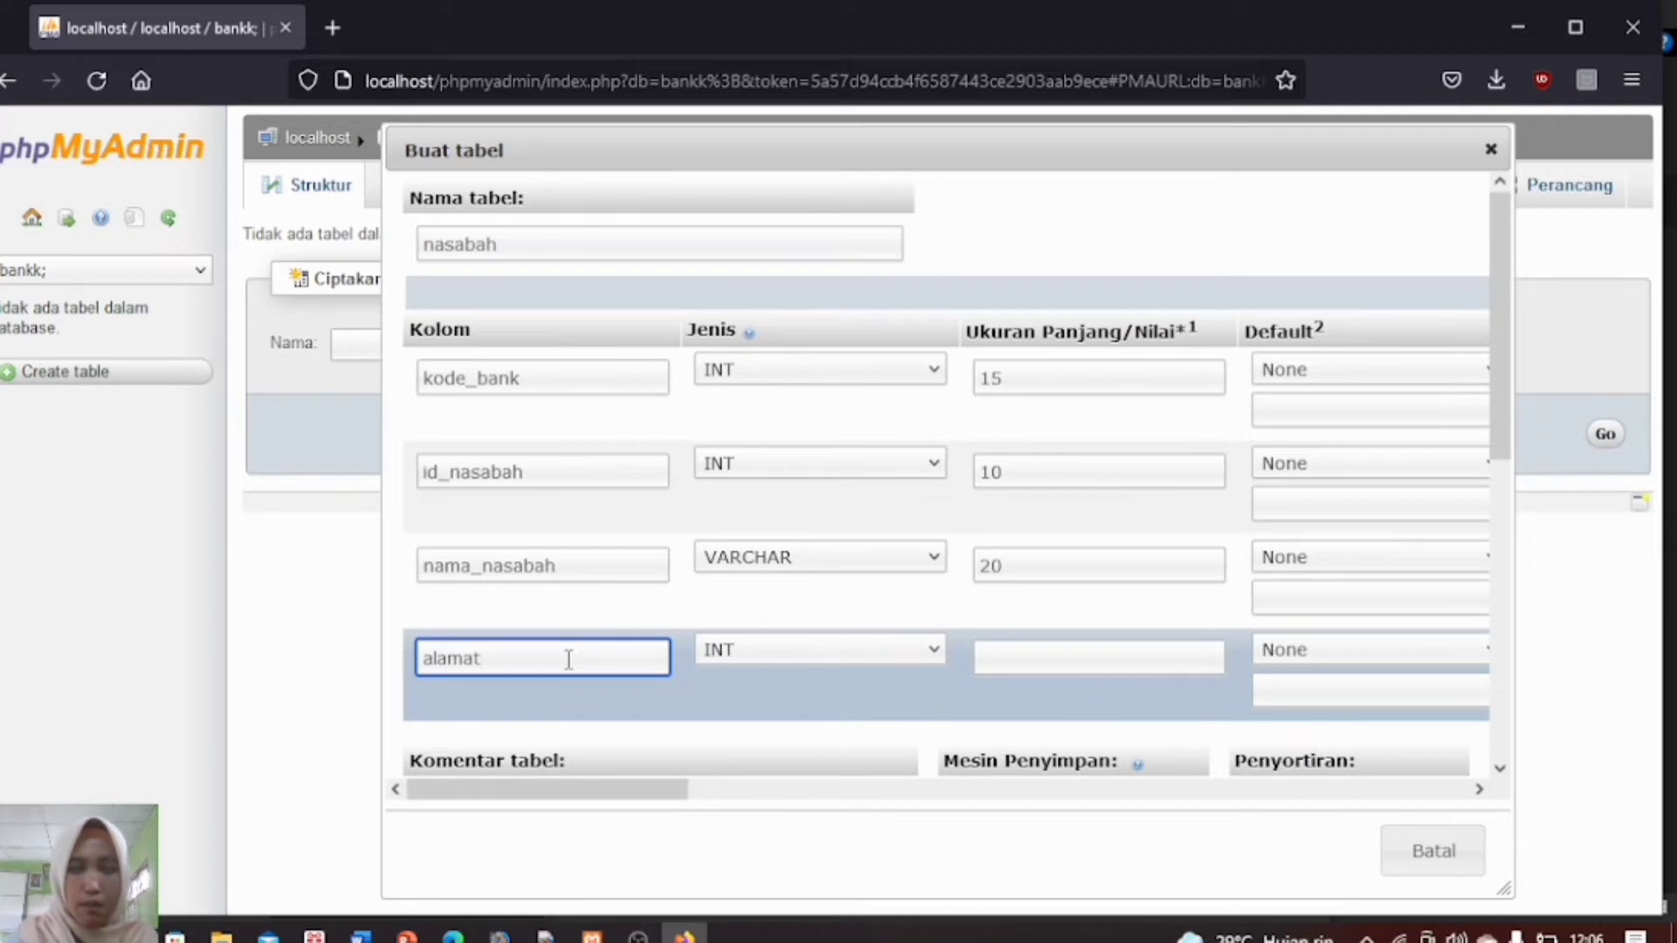
left_click(778, 648)
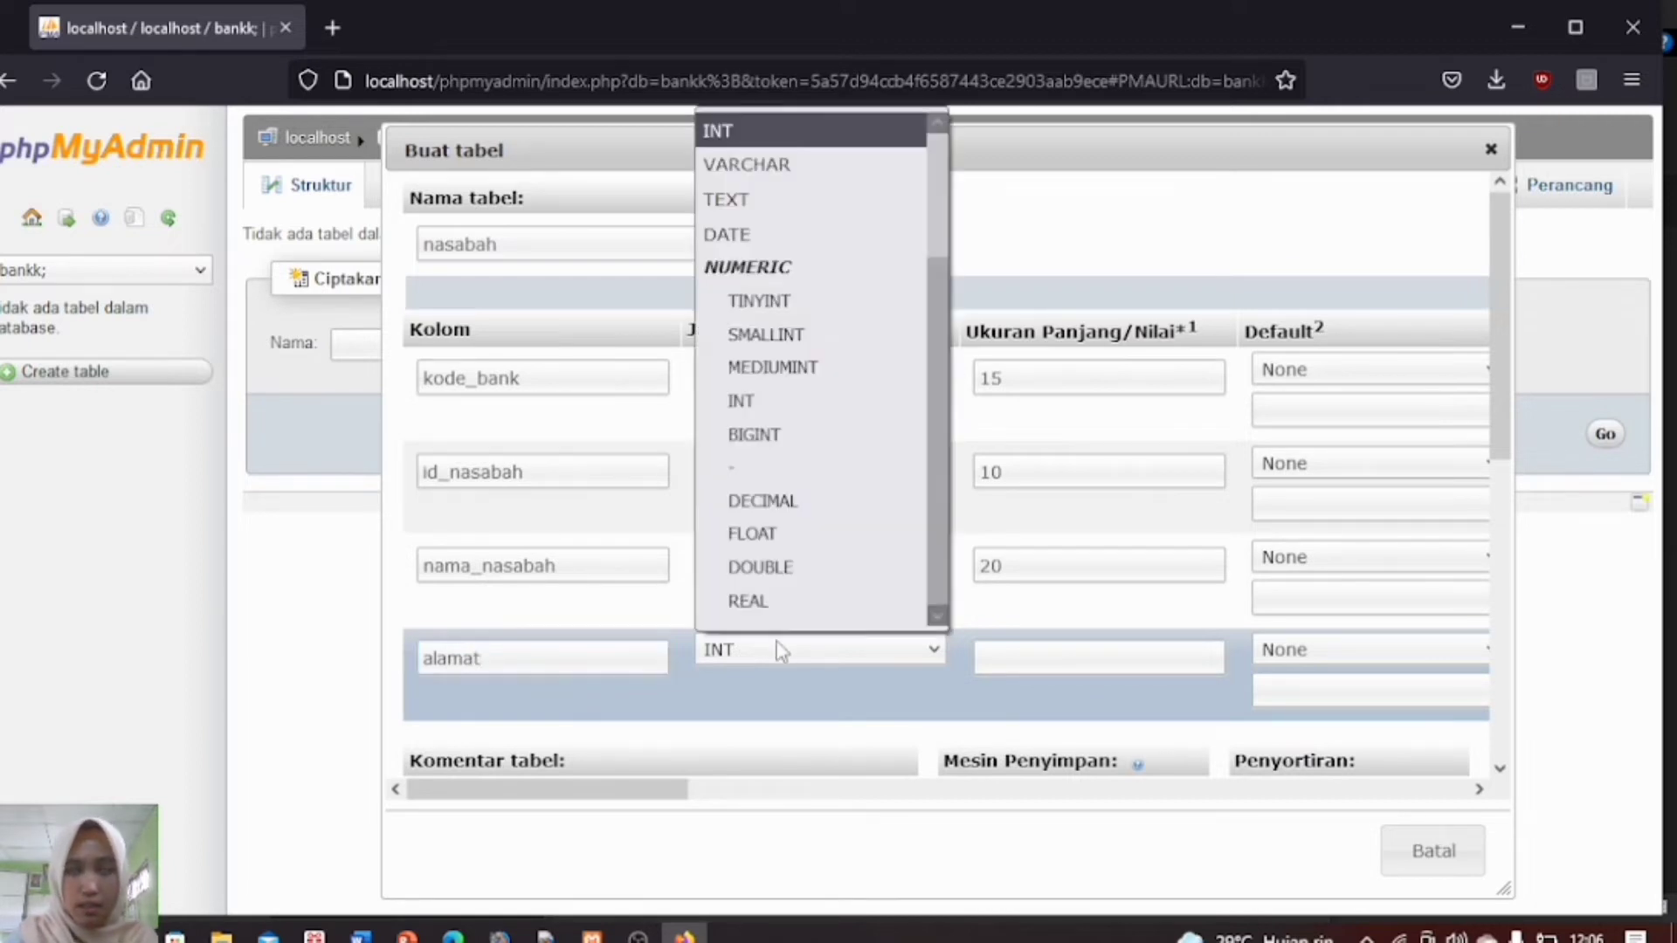
left_click(786, 166)
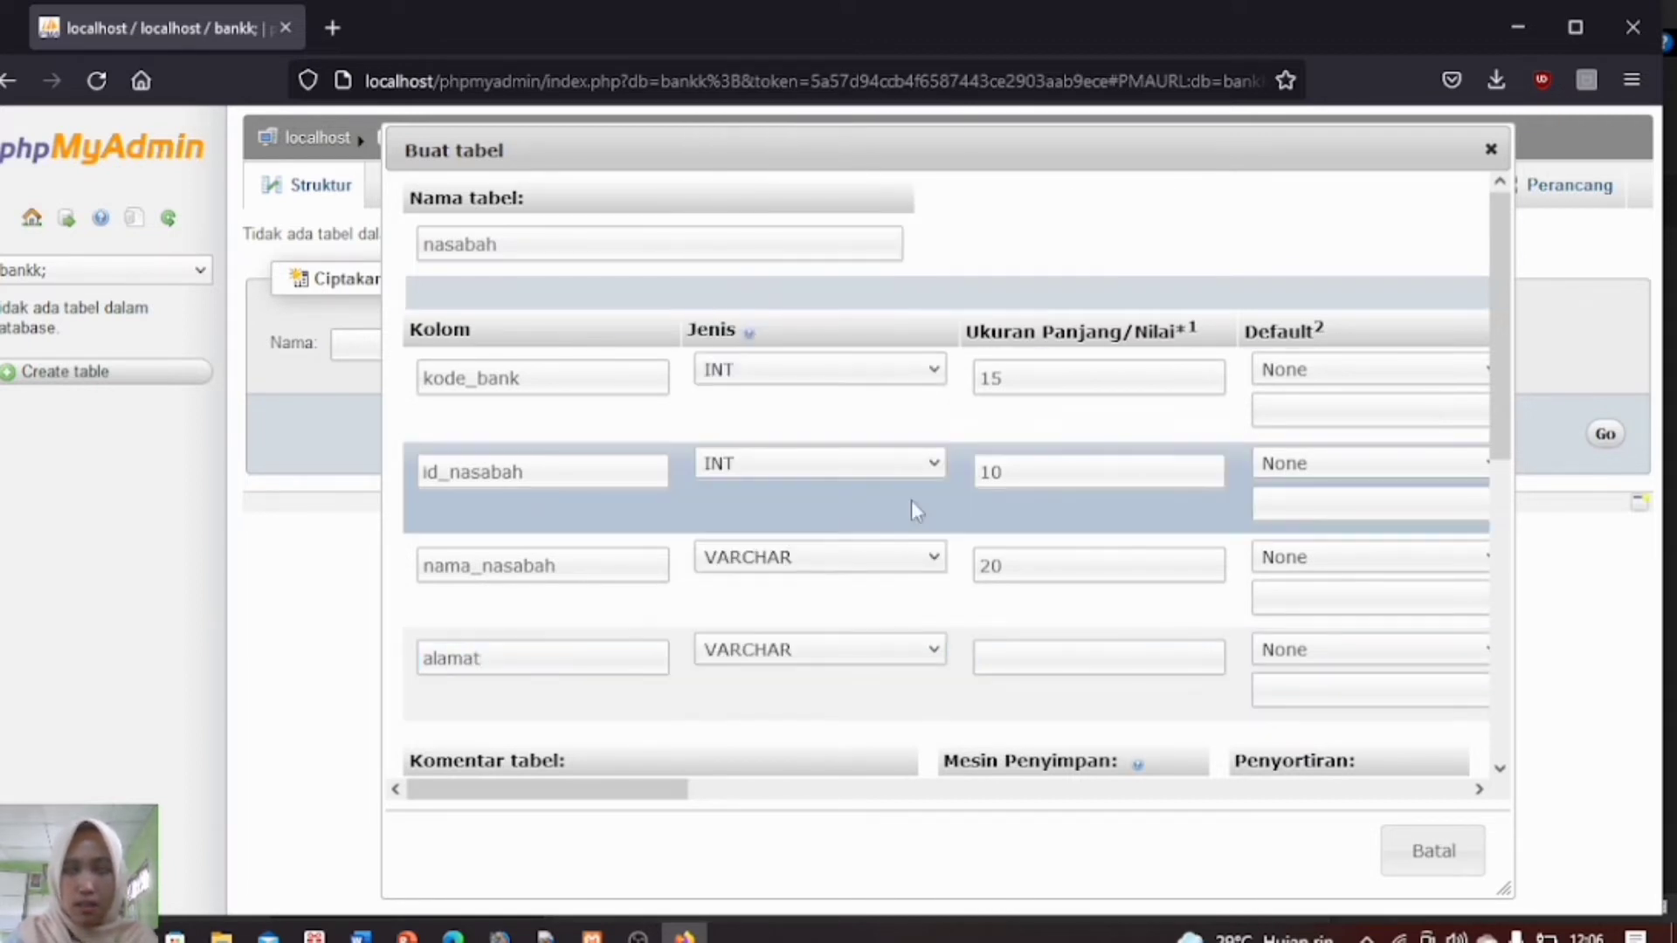
left_click(1030, 653)
type("15")
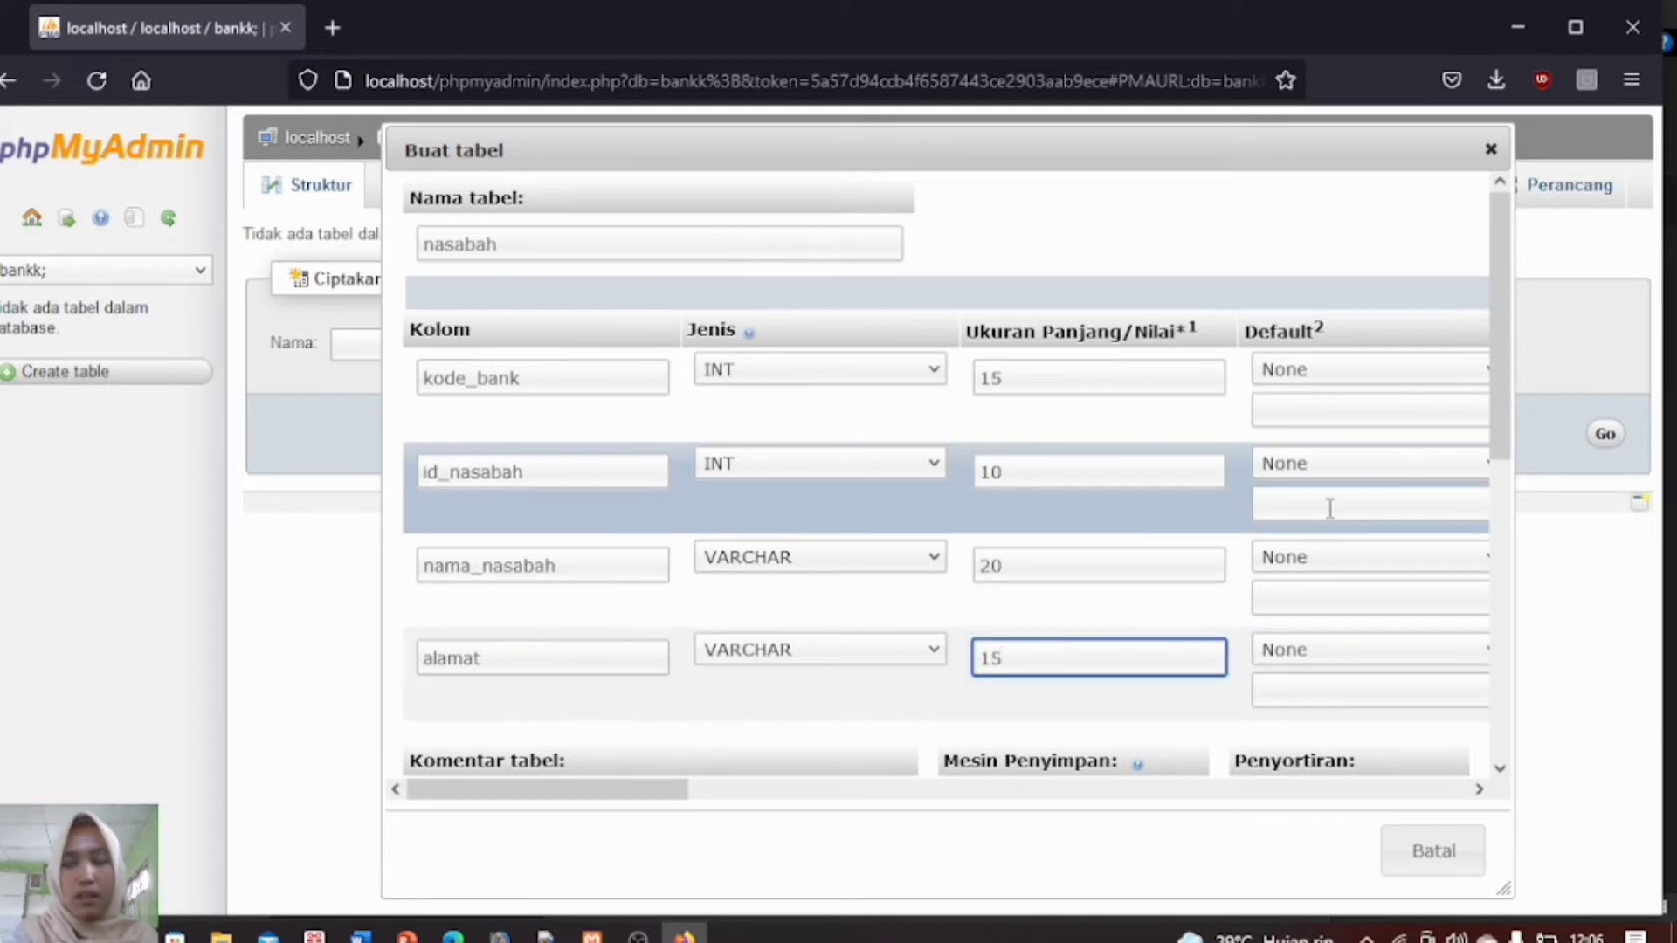
Step: Make the kode_bank column the PRIMARY index and turn on its auto-increment (A_I) option
left_click(1480, 789)
left_click(1480, 789)
left_click(1480, 790)
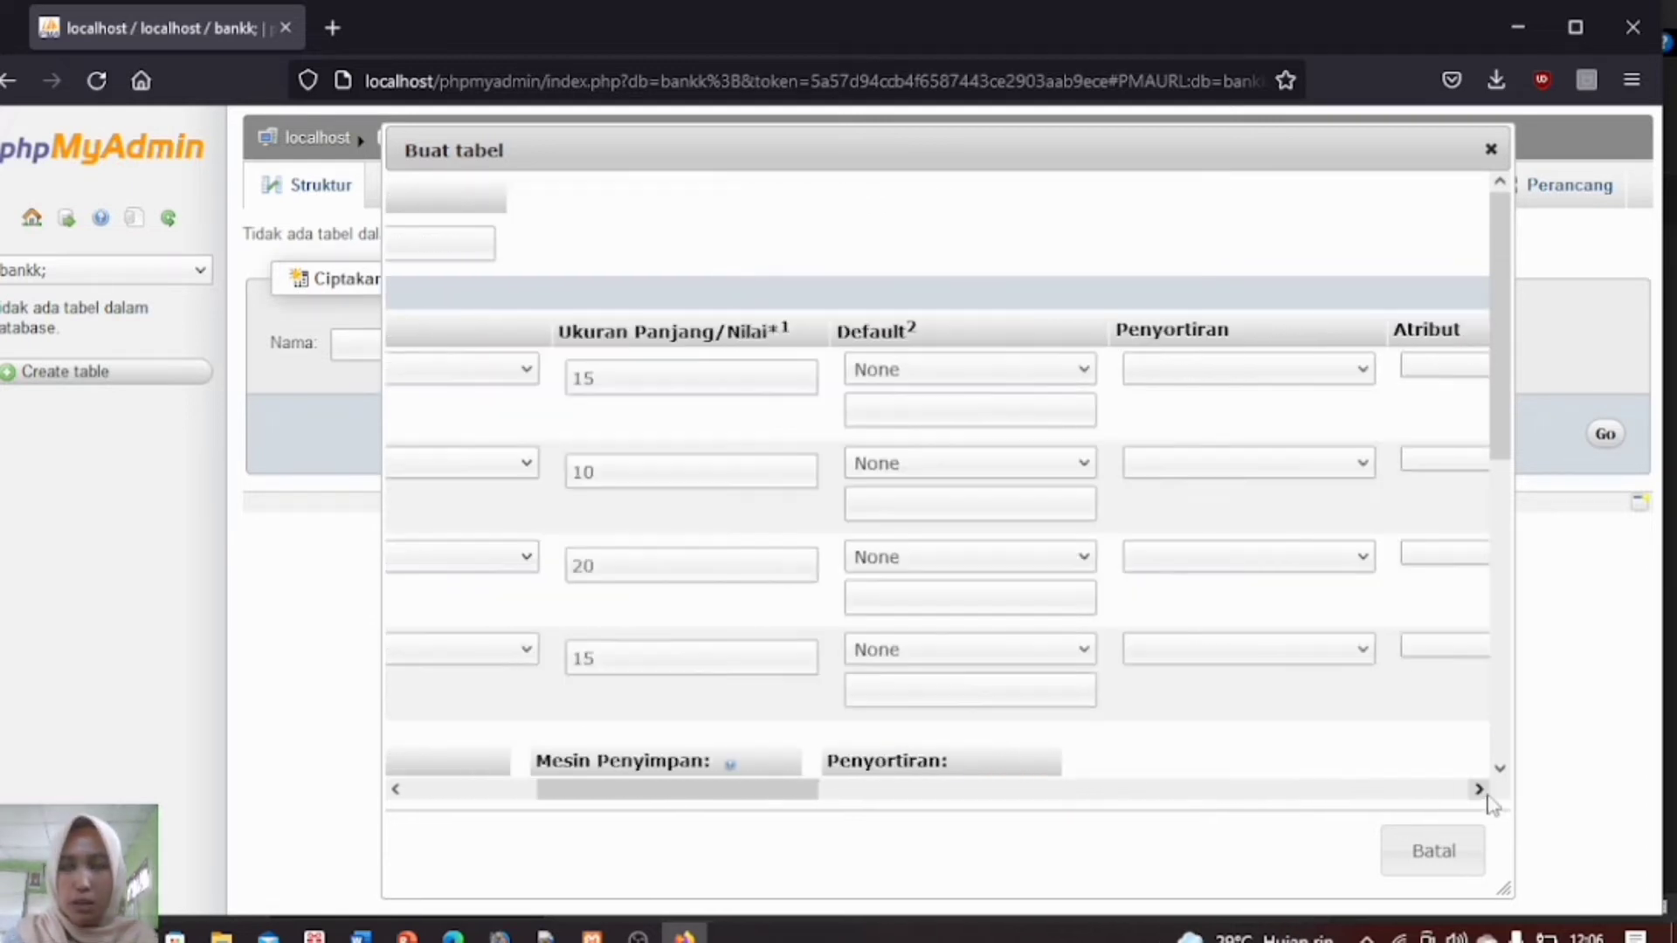
left_click(1481, 789)
left_click(1480, 790)
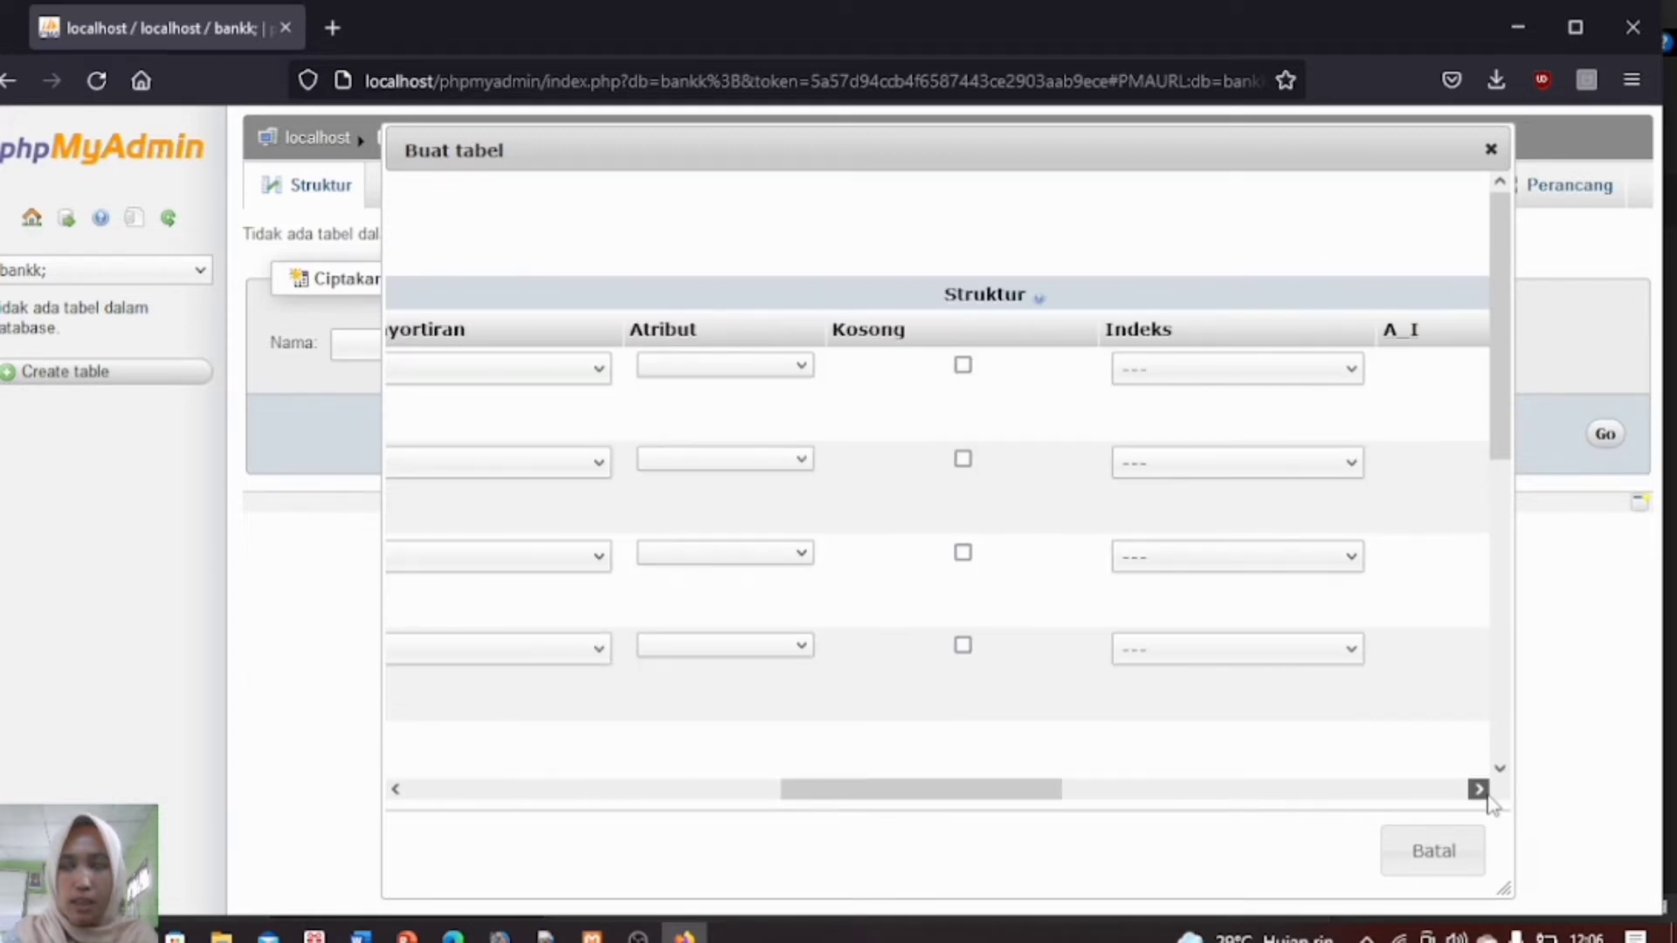
left_click(1481, 789)
left_click(1284, 368)
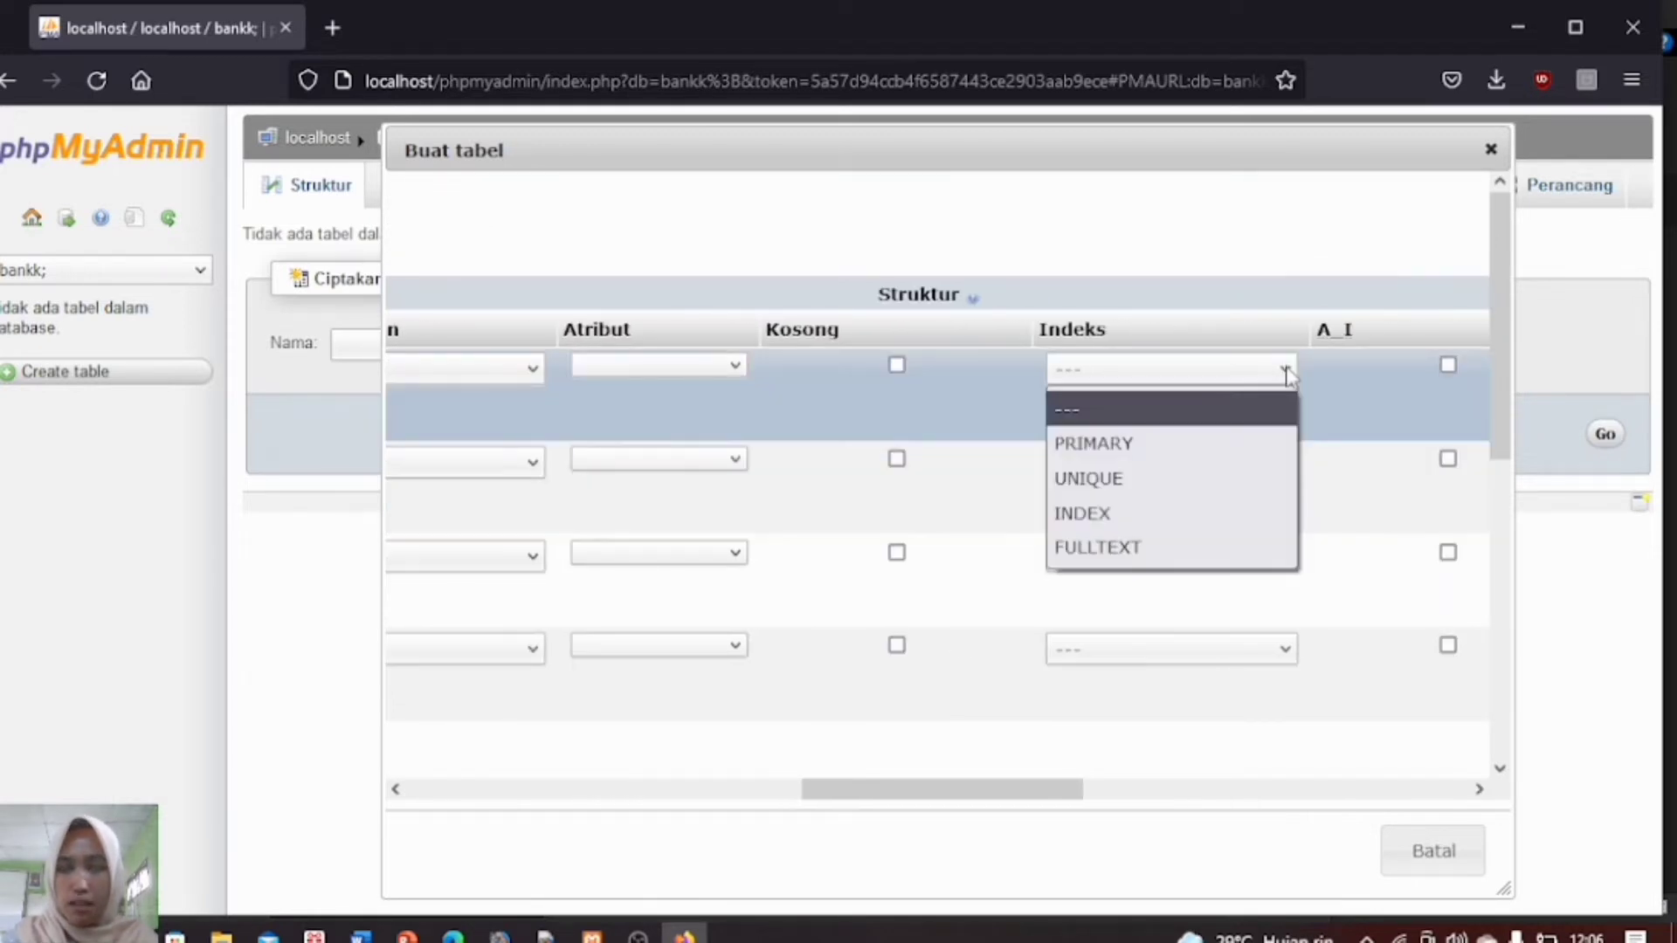
left_click(1233, 438)
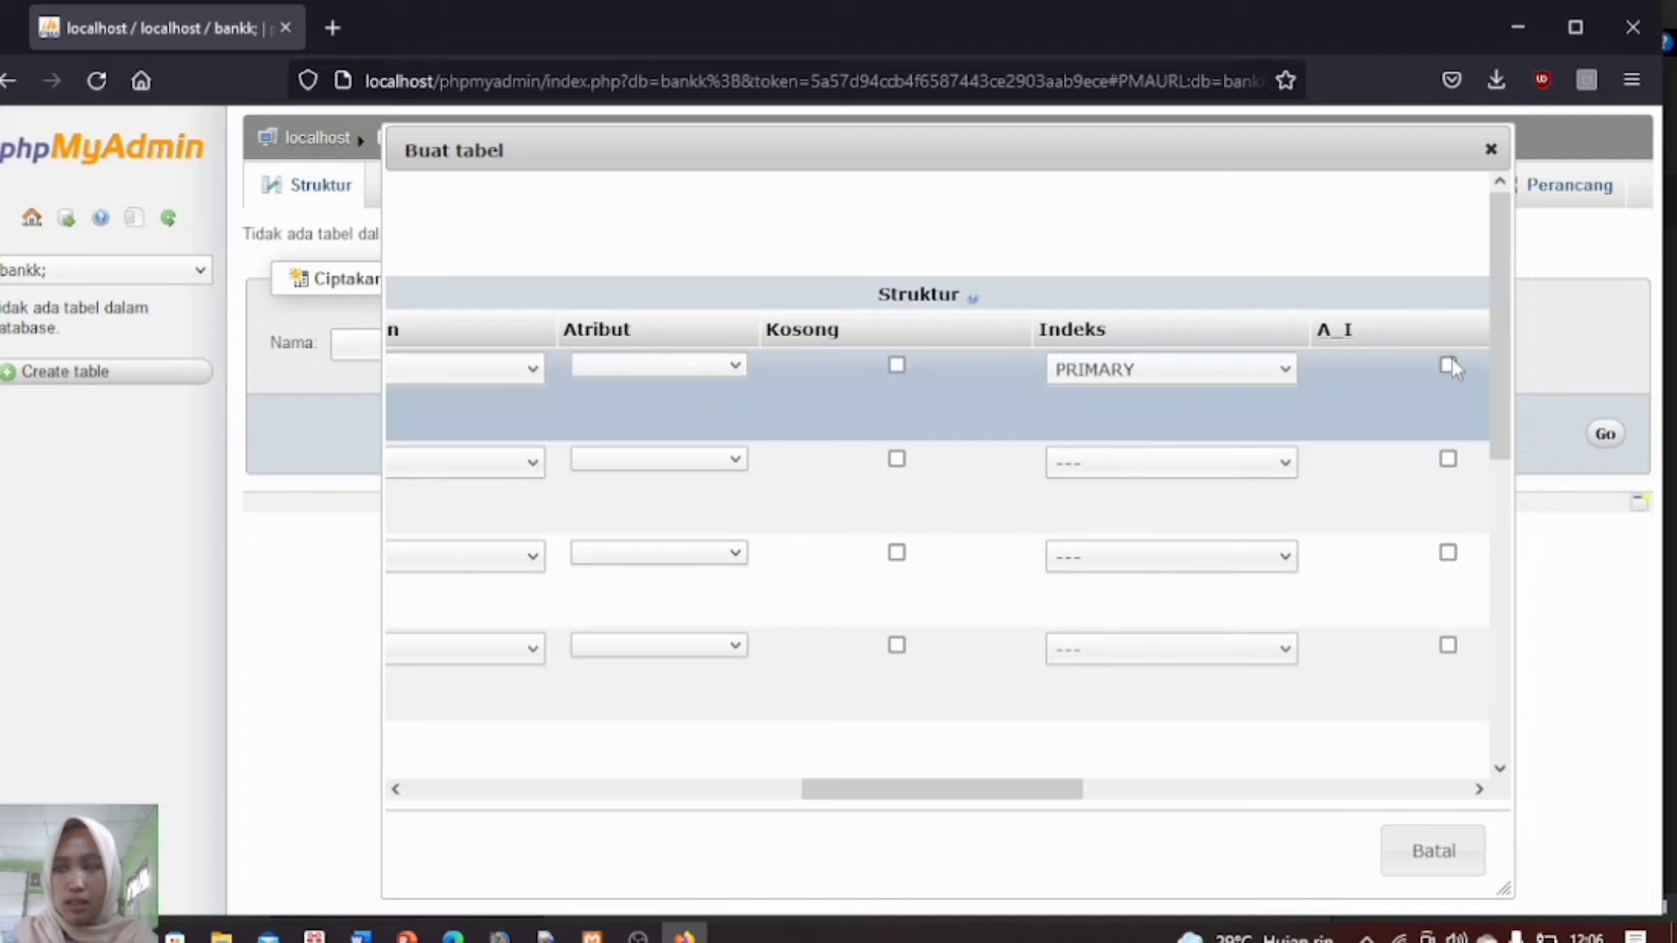
left_click(1448, 365)
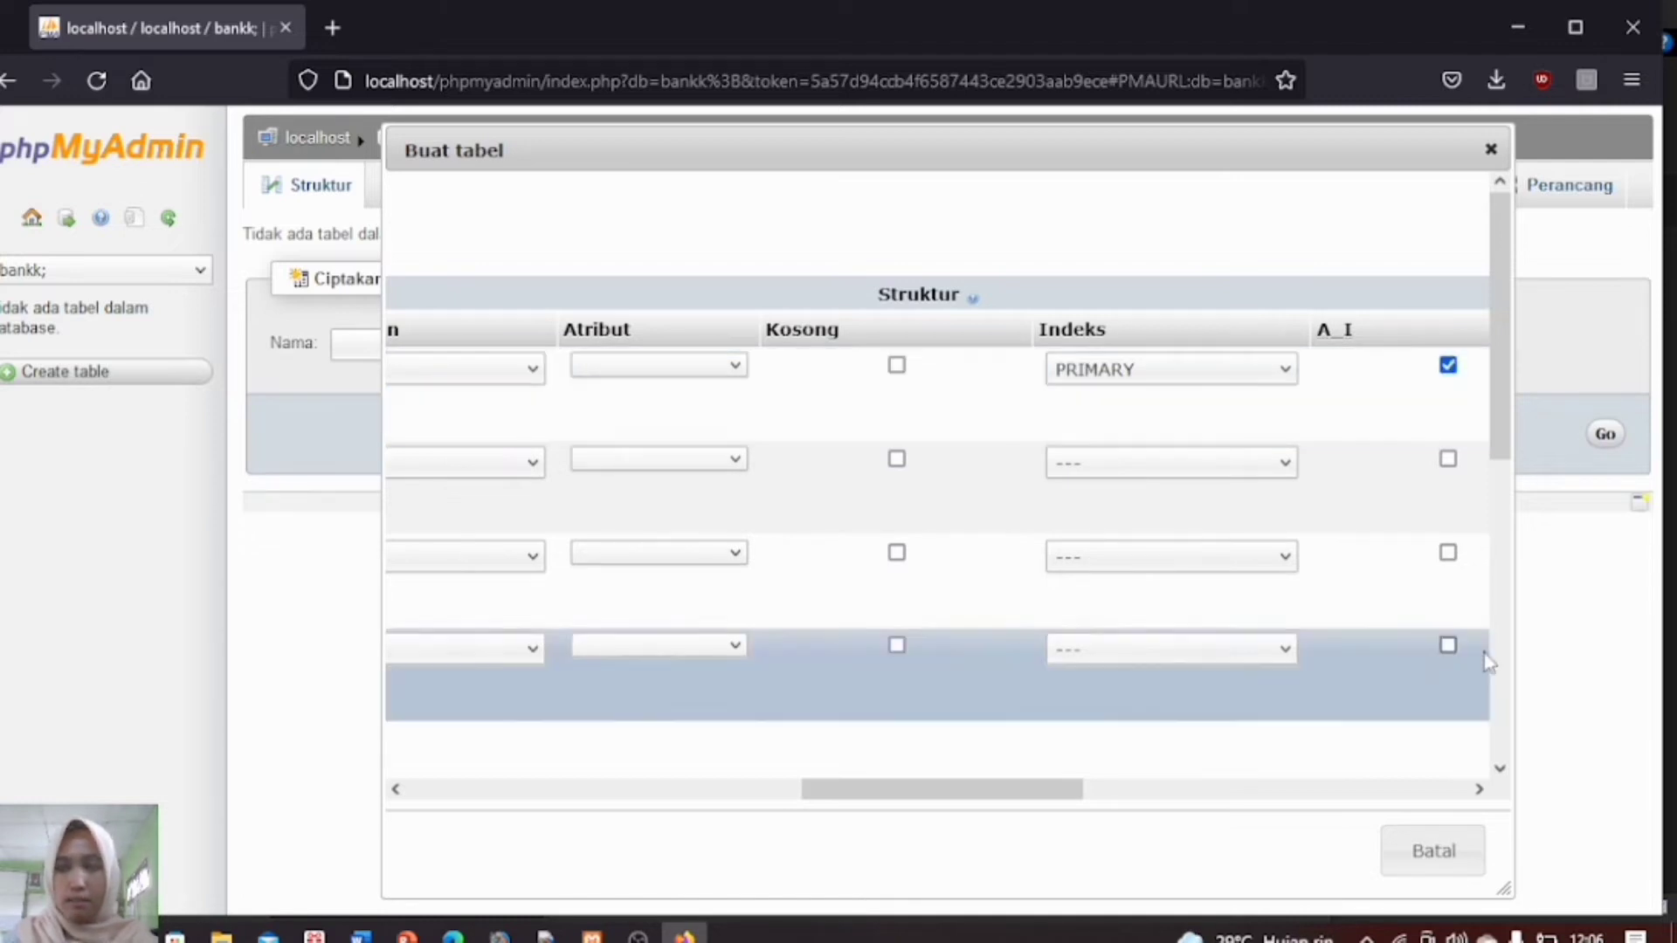
Step: Save the nasabah table definition to create the table
left_click(1500, 768)
scroll(1500, 768, "down", 3)
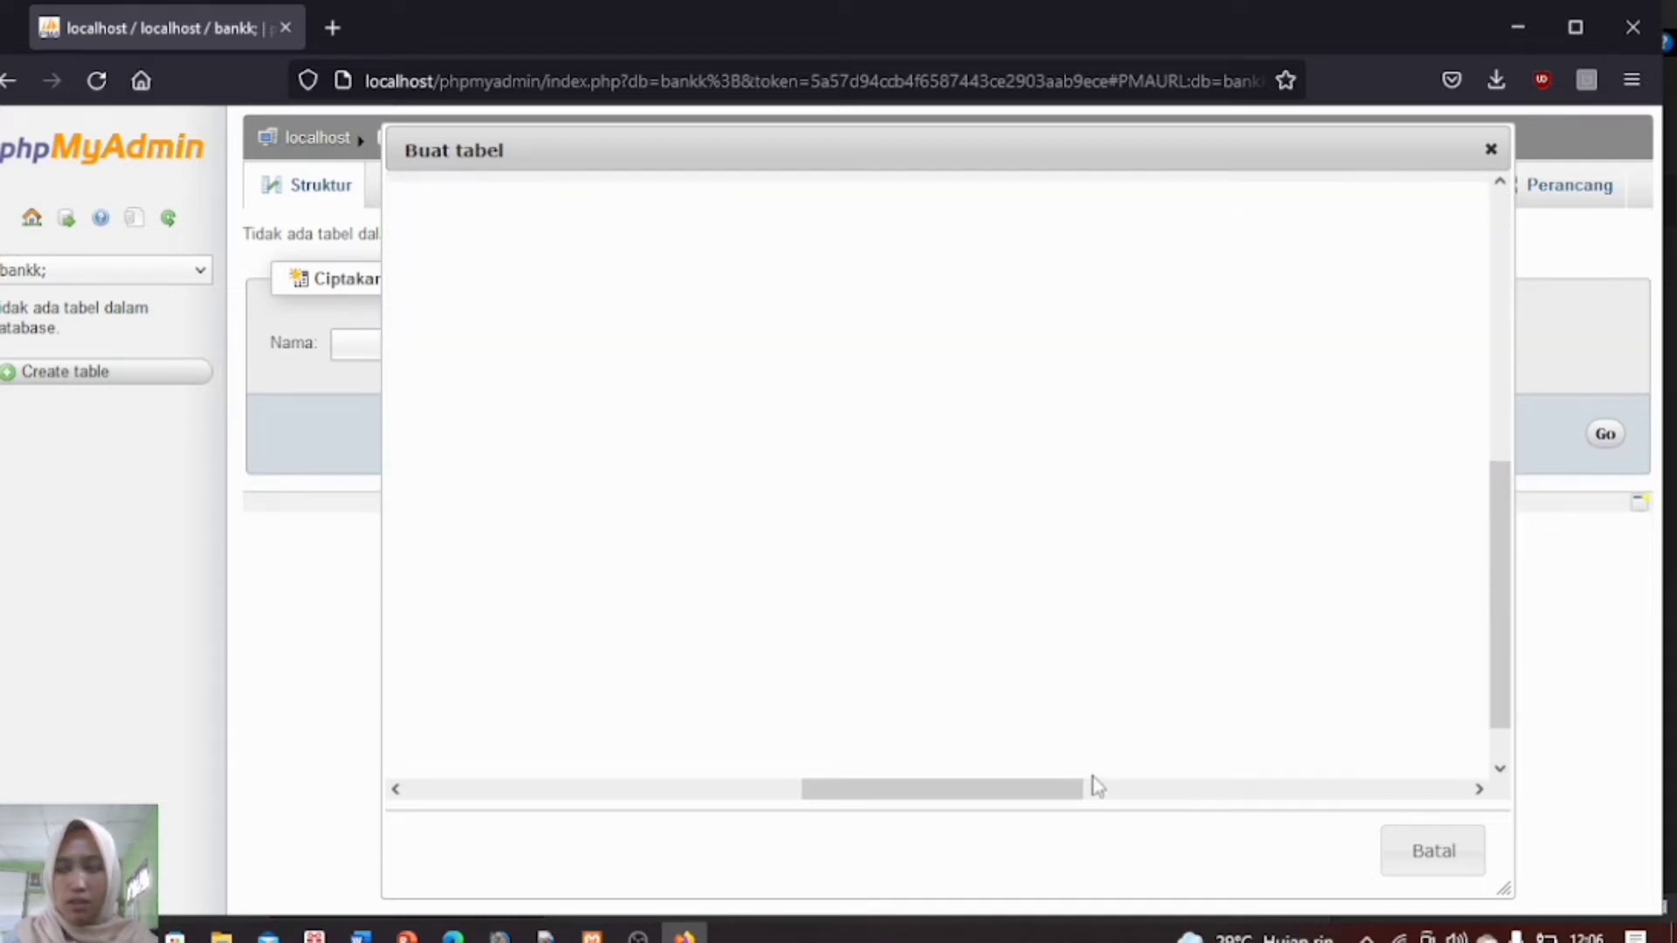
left_click_drag(1089, 783, 723, 764)
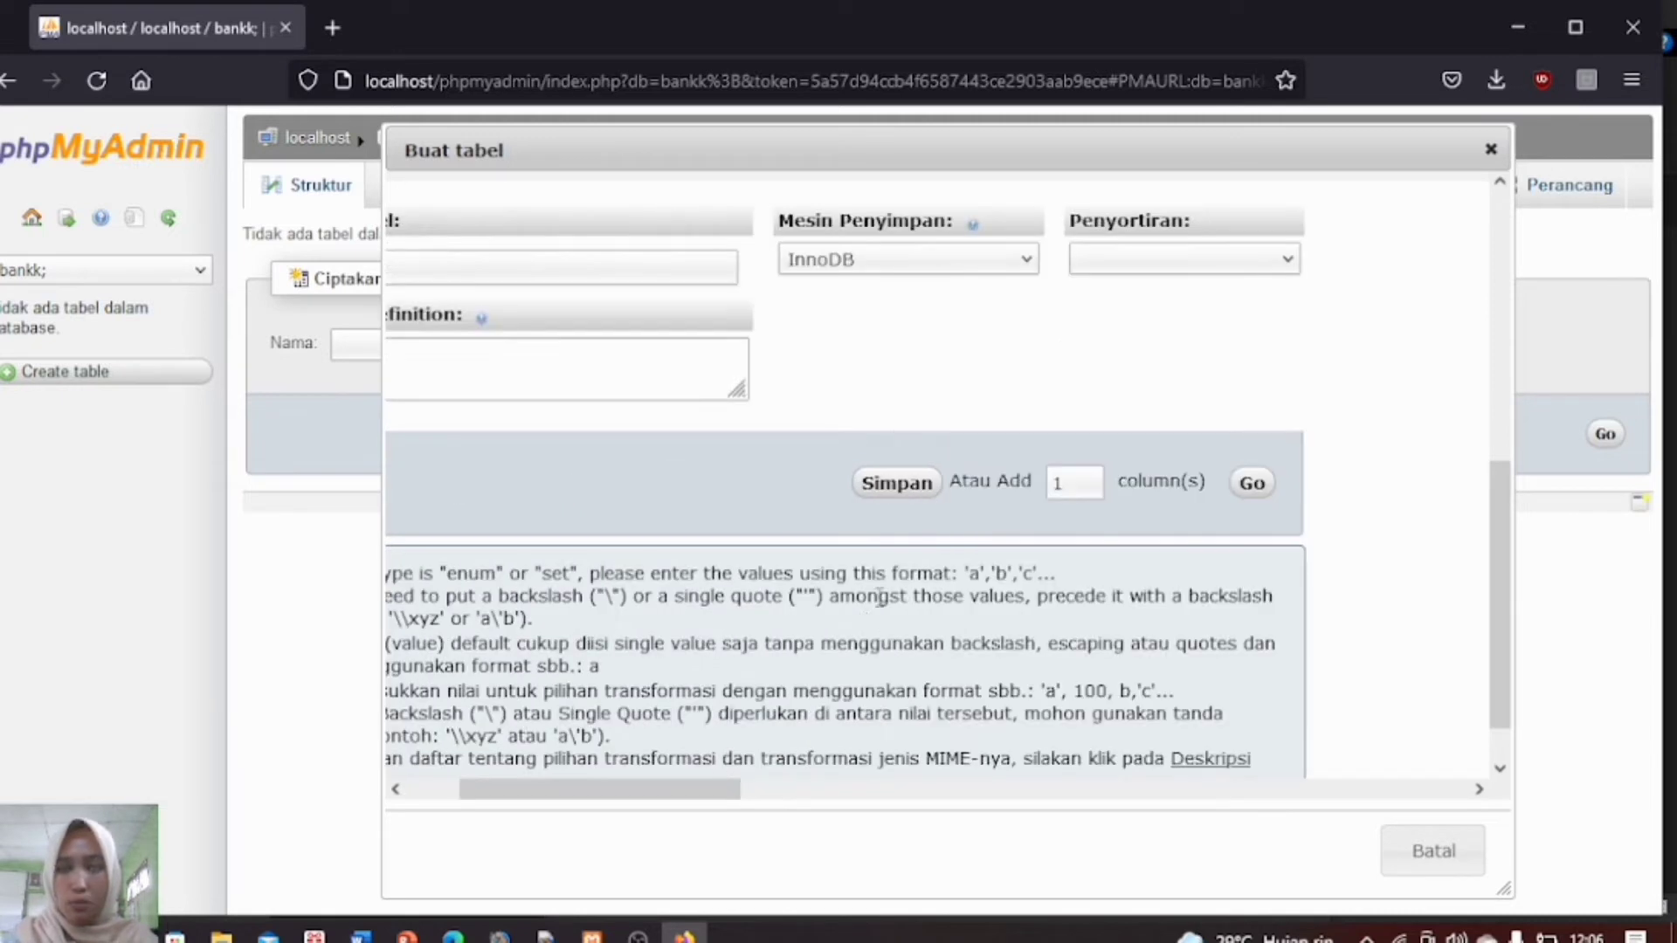
left_click(897, 486)
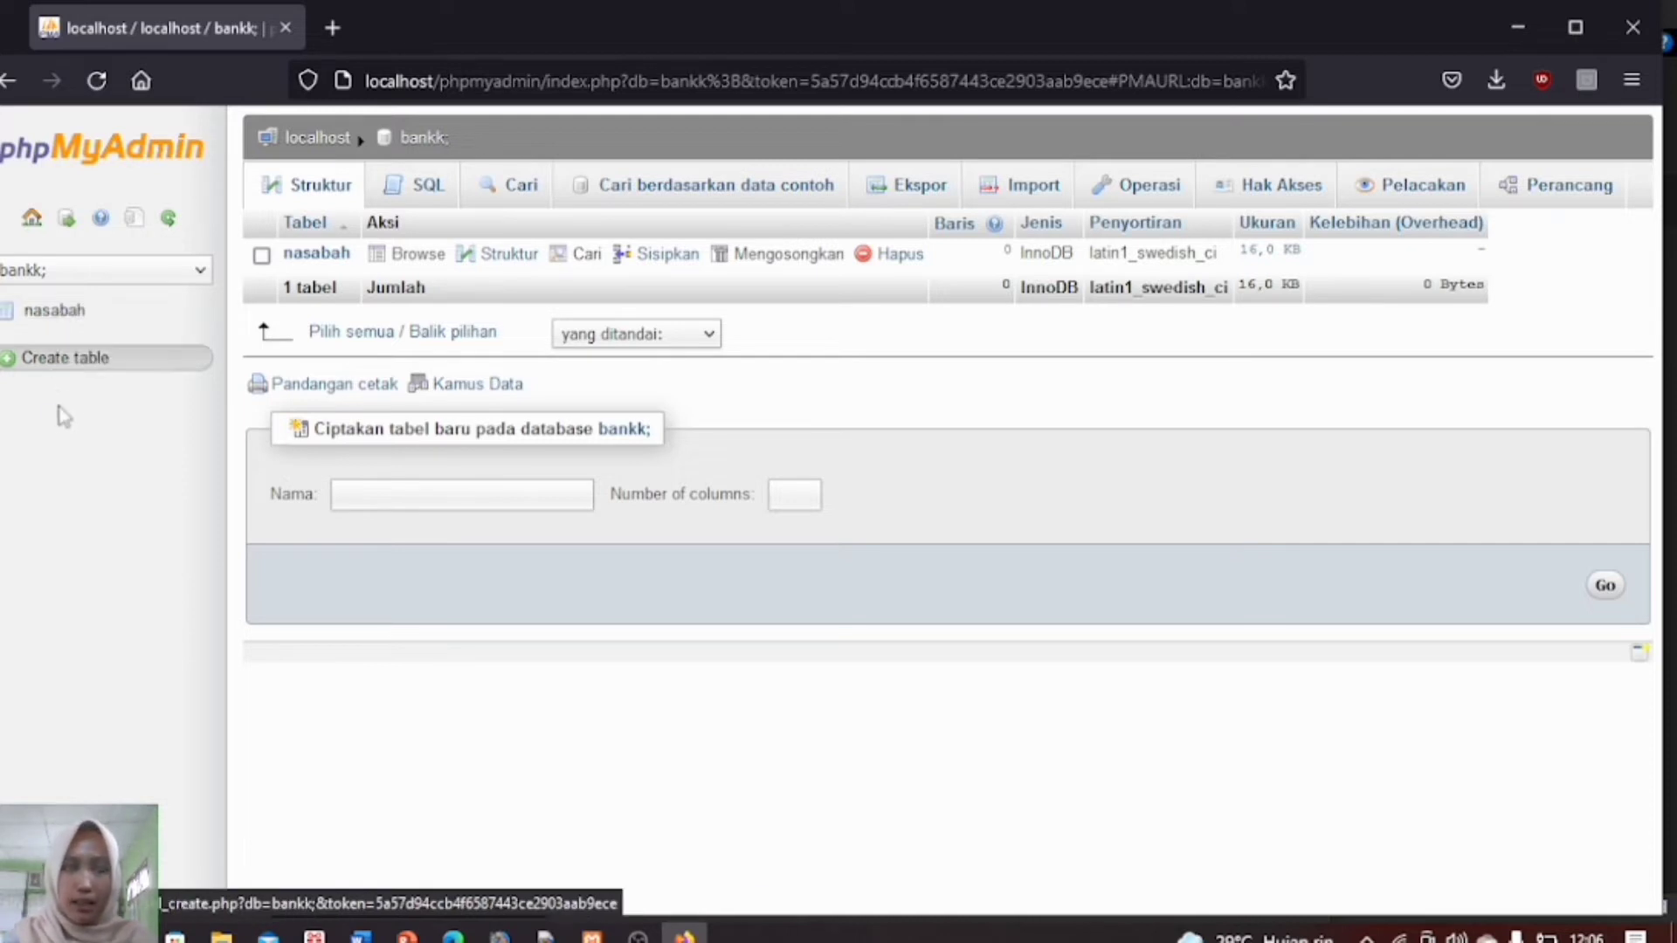
Step: Start a new record in the nasabah table with kode_bank 1 and the first customer's ID, name and address
left_click(55, 313)
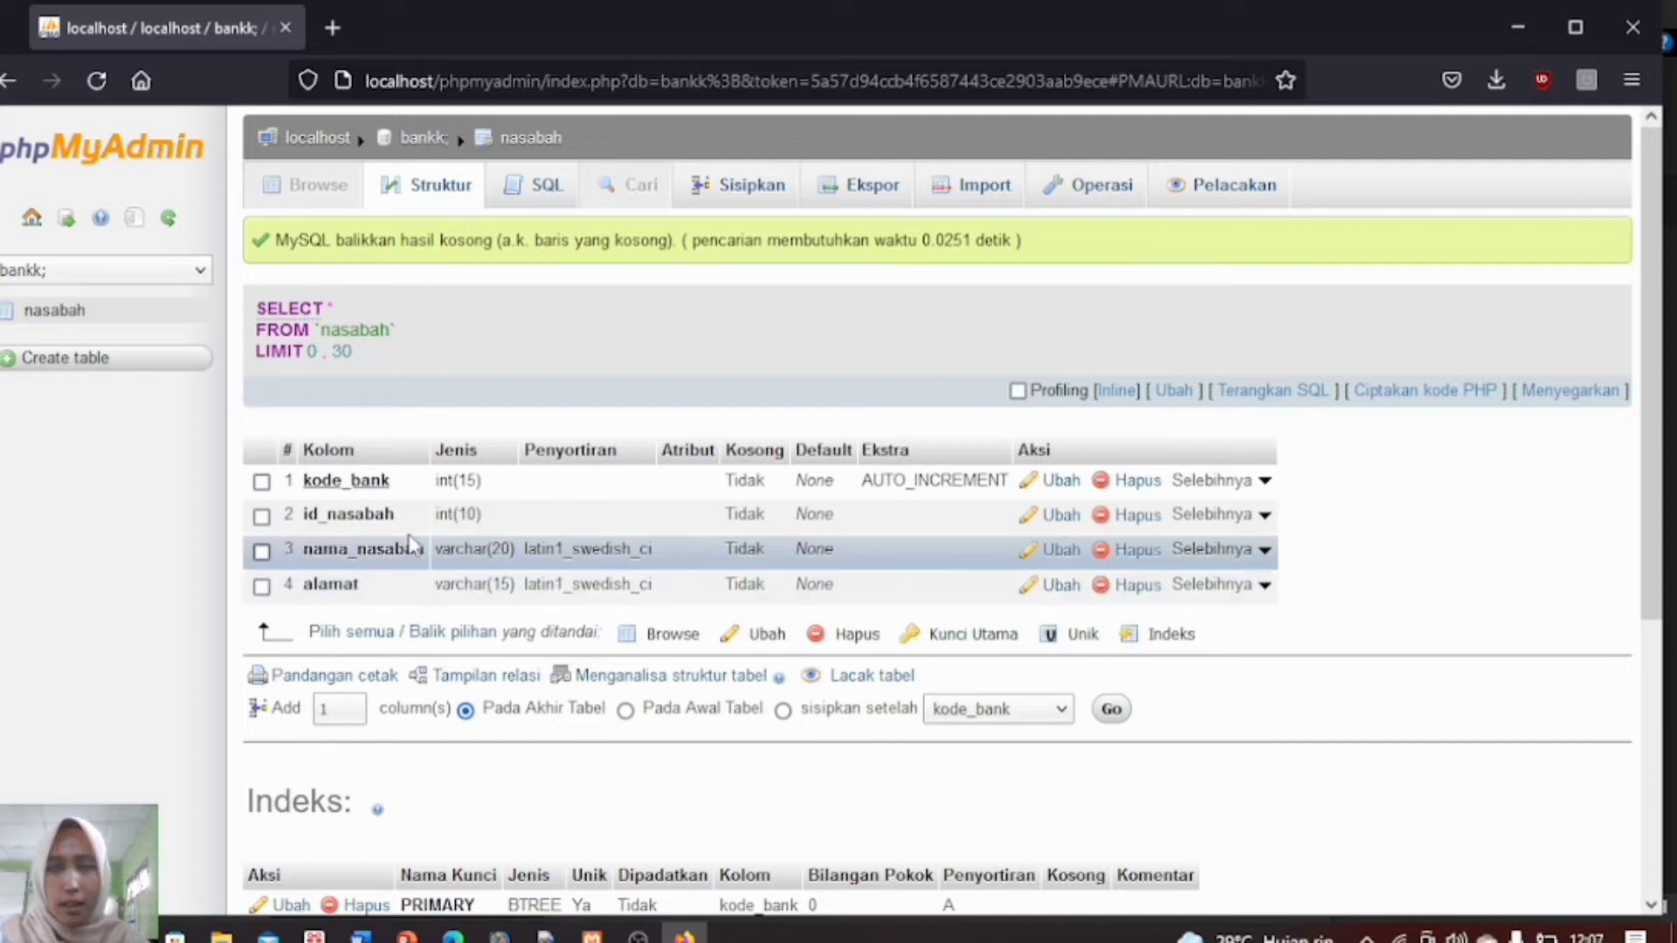
left_click(754, 203)
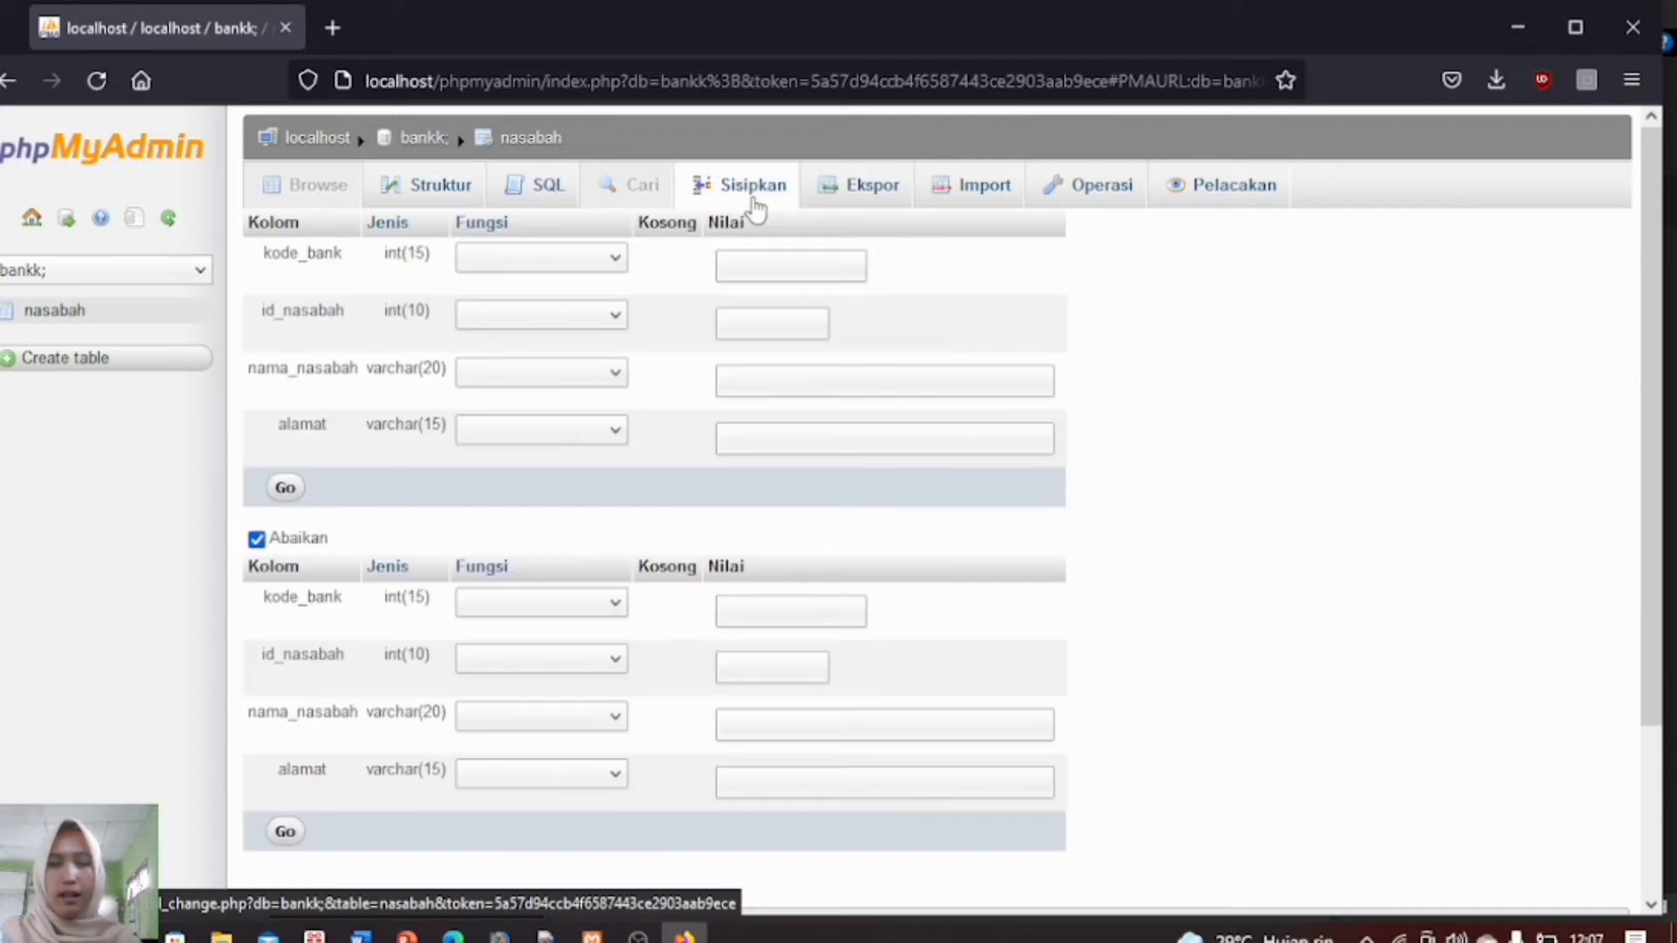
left_click(761, 259)
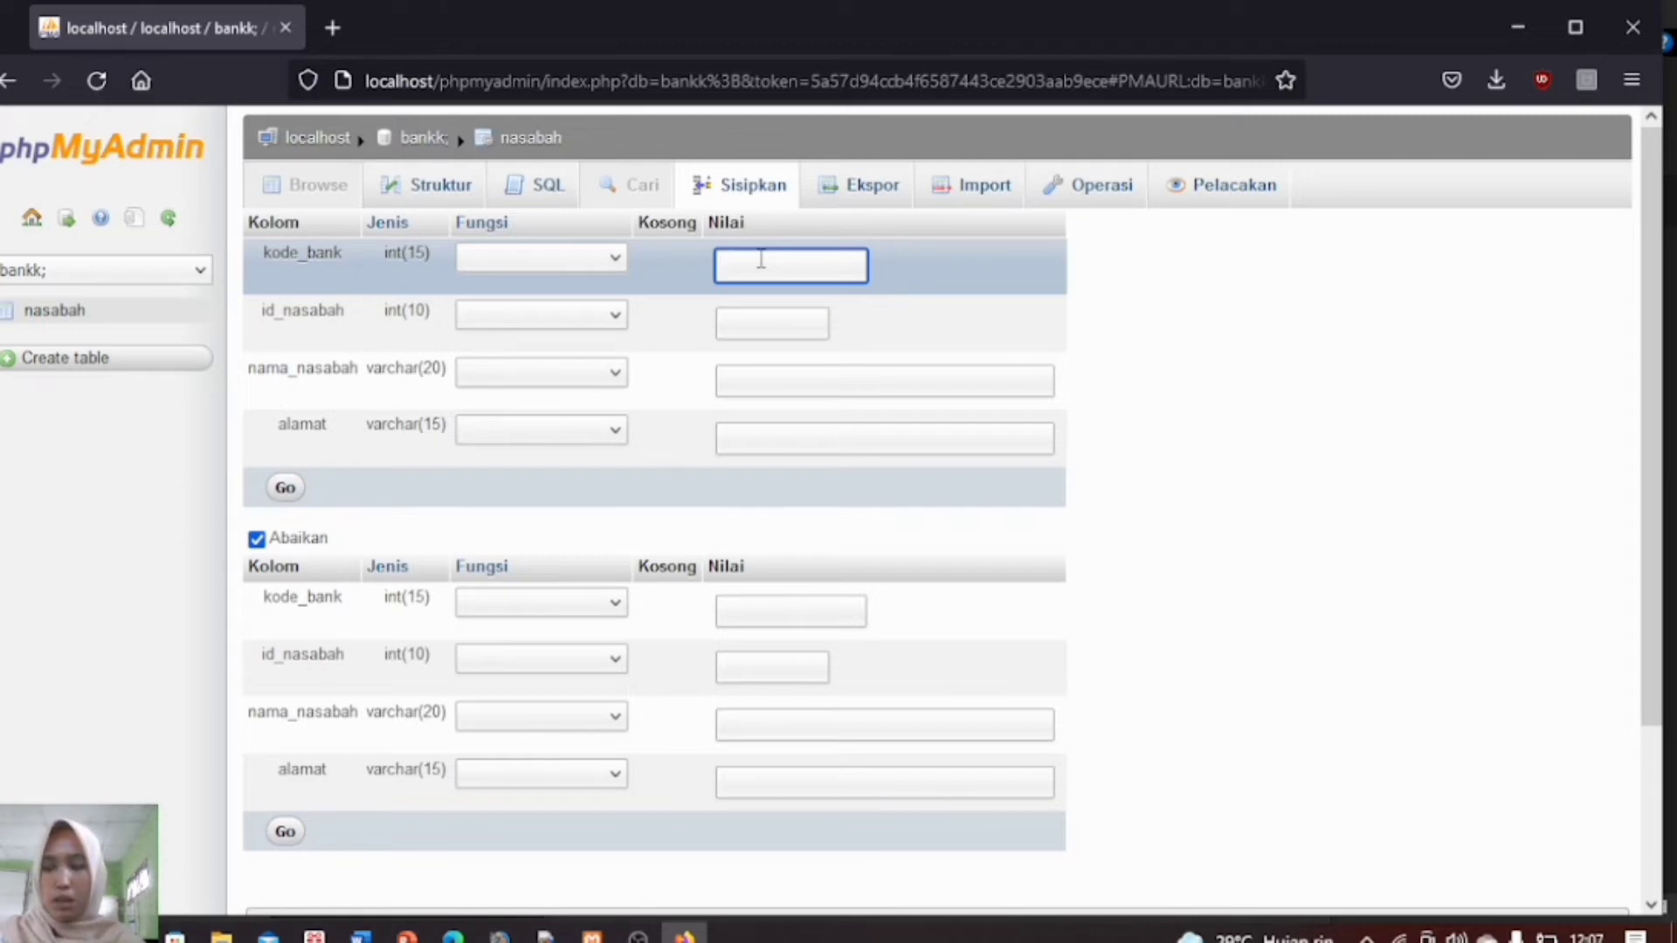
type("1")
Step: Fill in the second new nasabah record with kode_bank 2 and the customer's ID, name and address
left_click(779, 611)
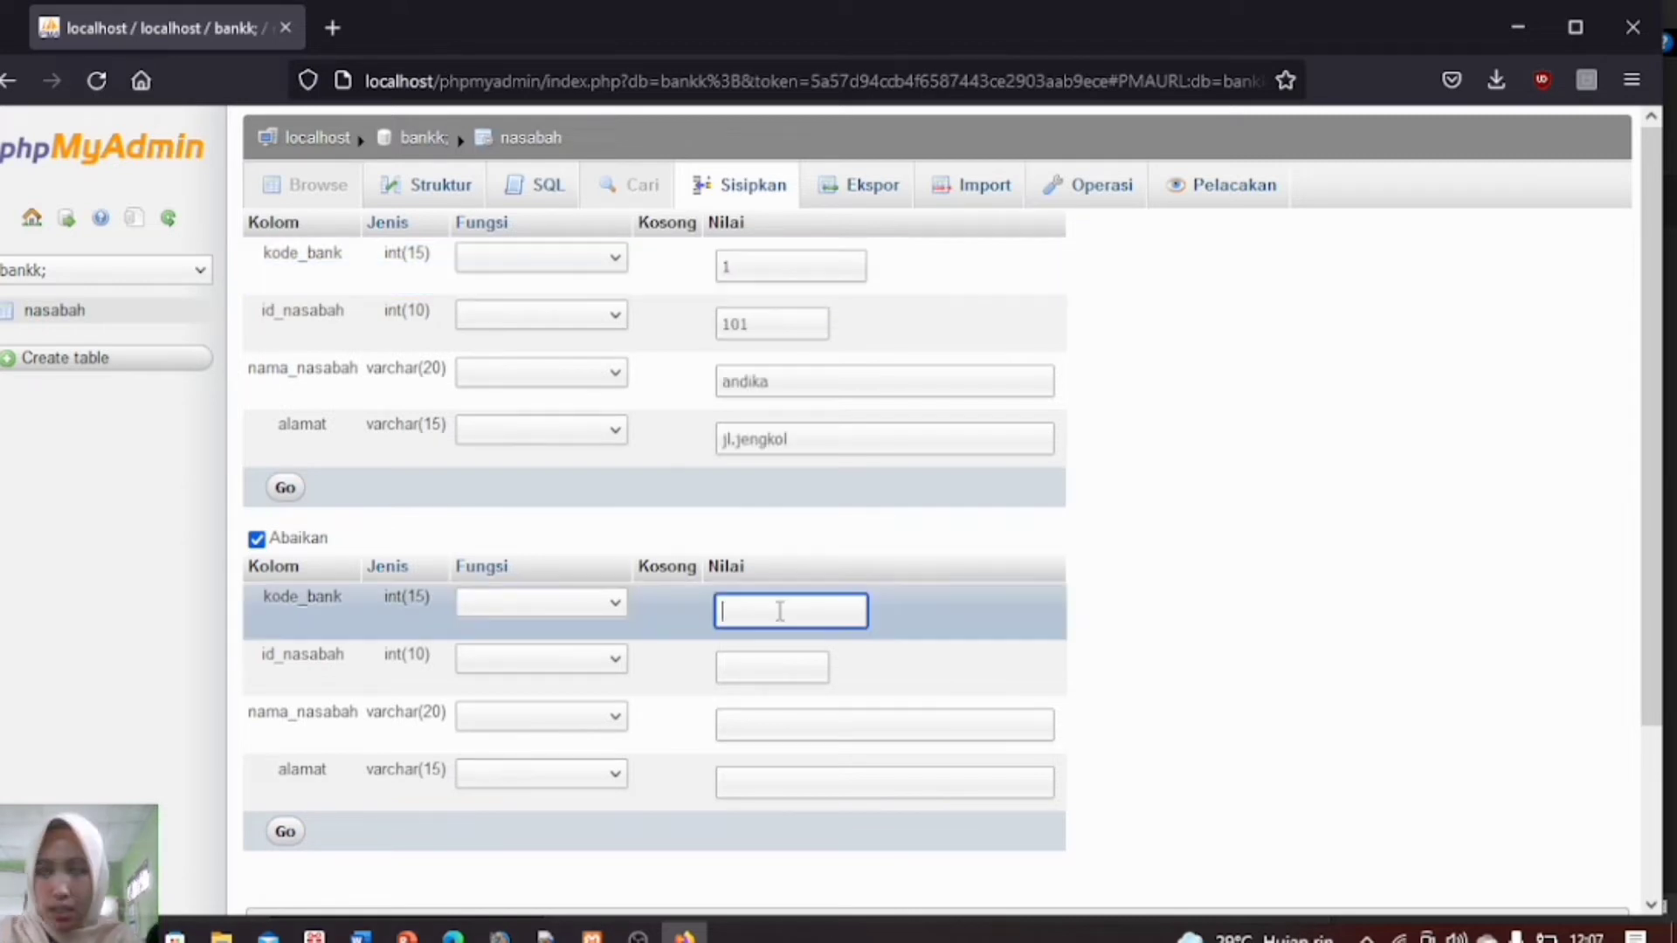
type("2")
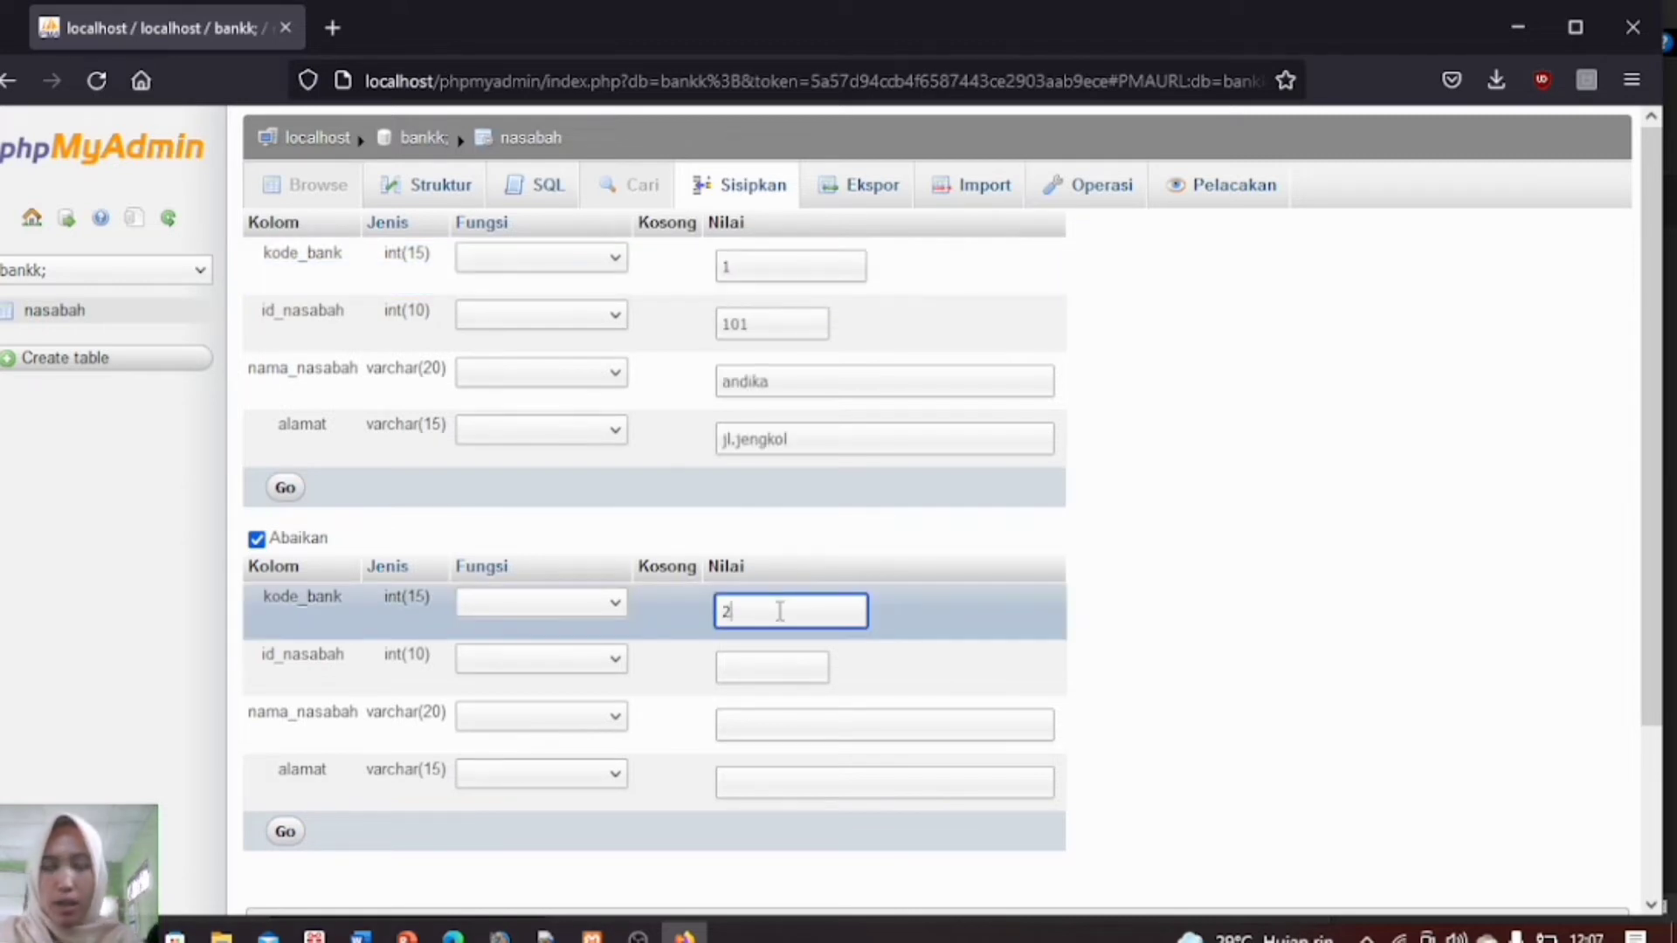
left_click(791, 656)
type("102")
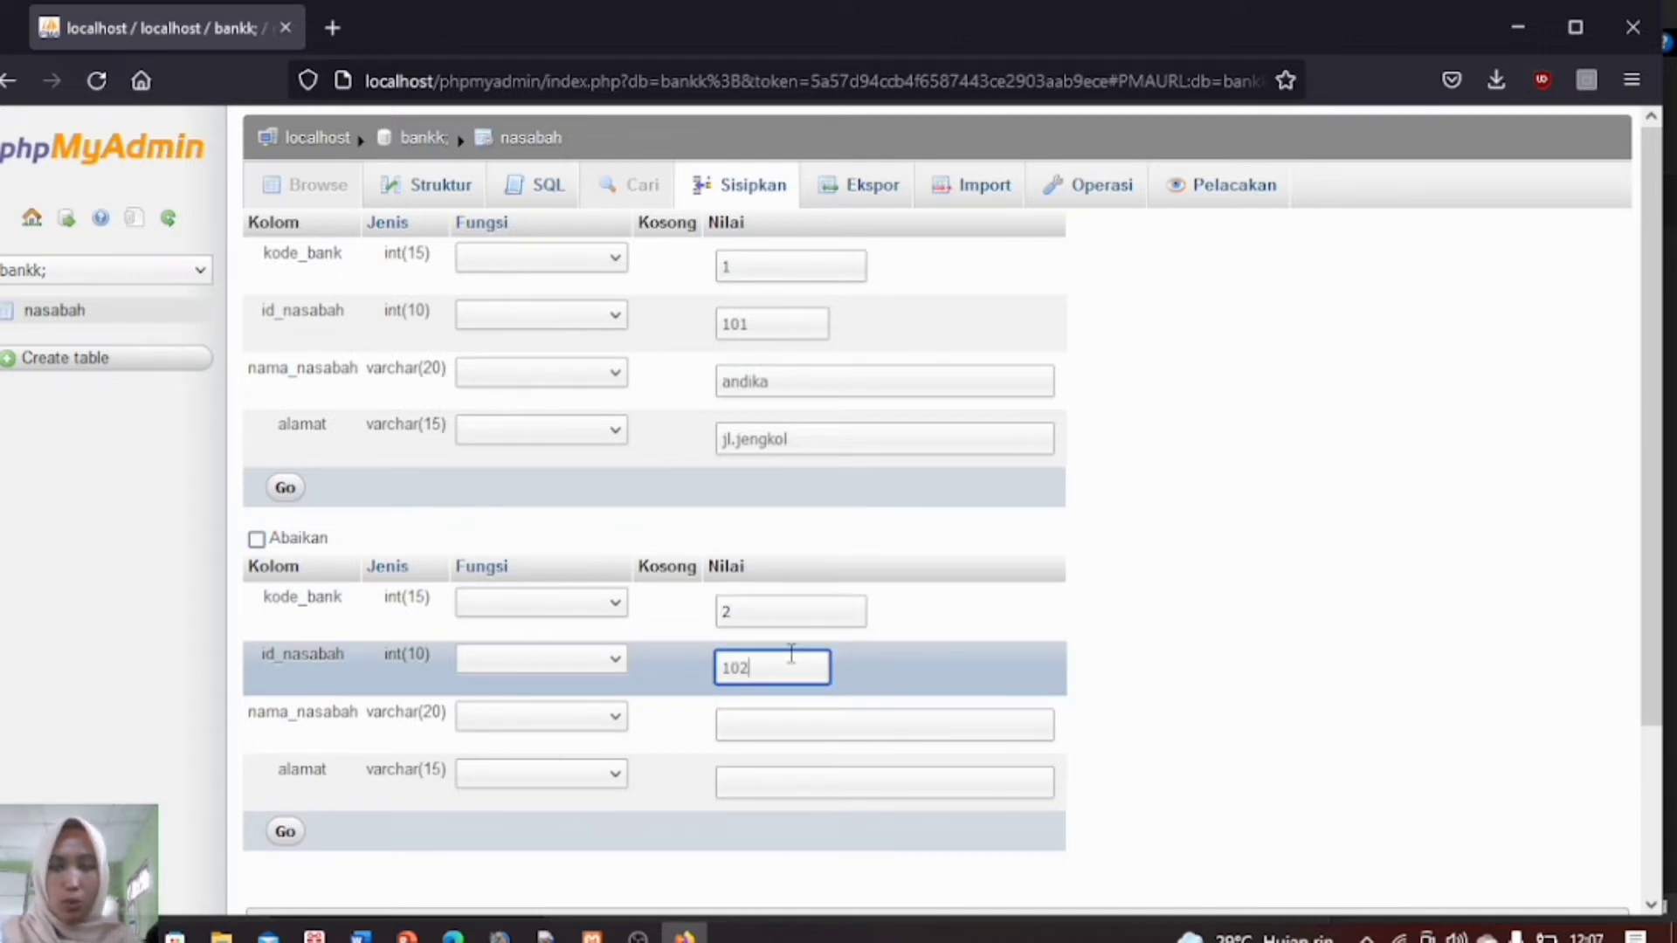
left_click(798, 721)
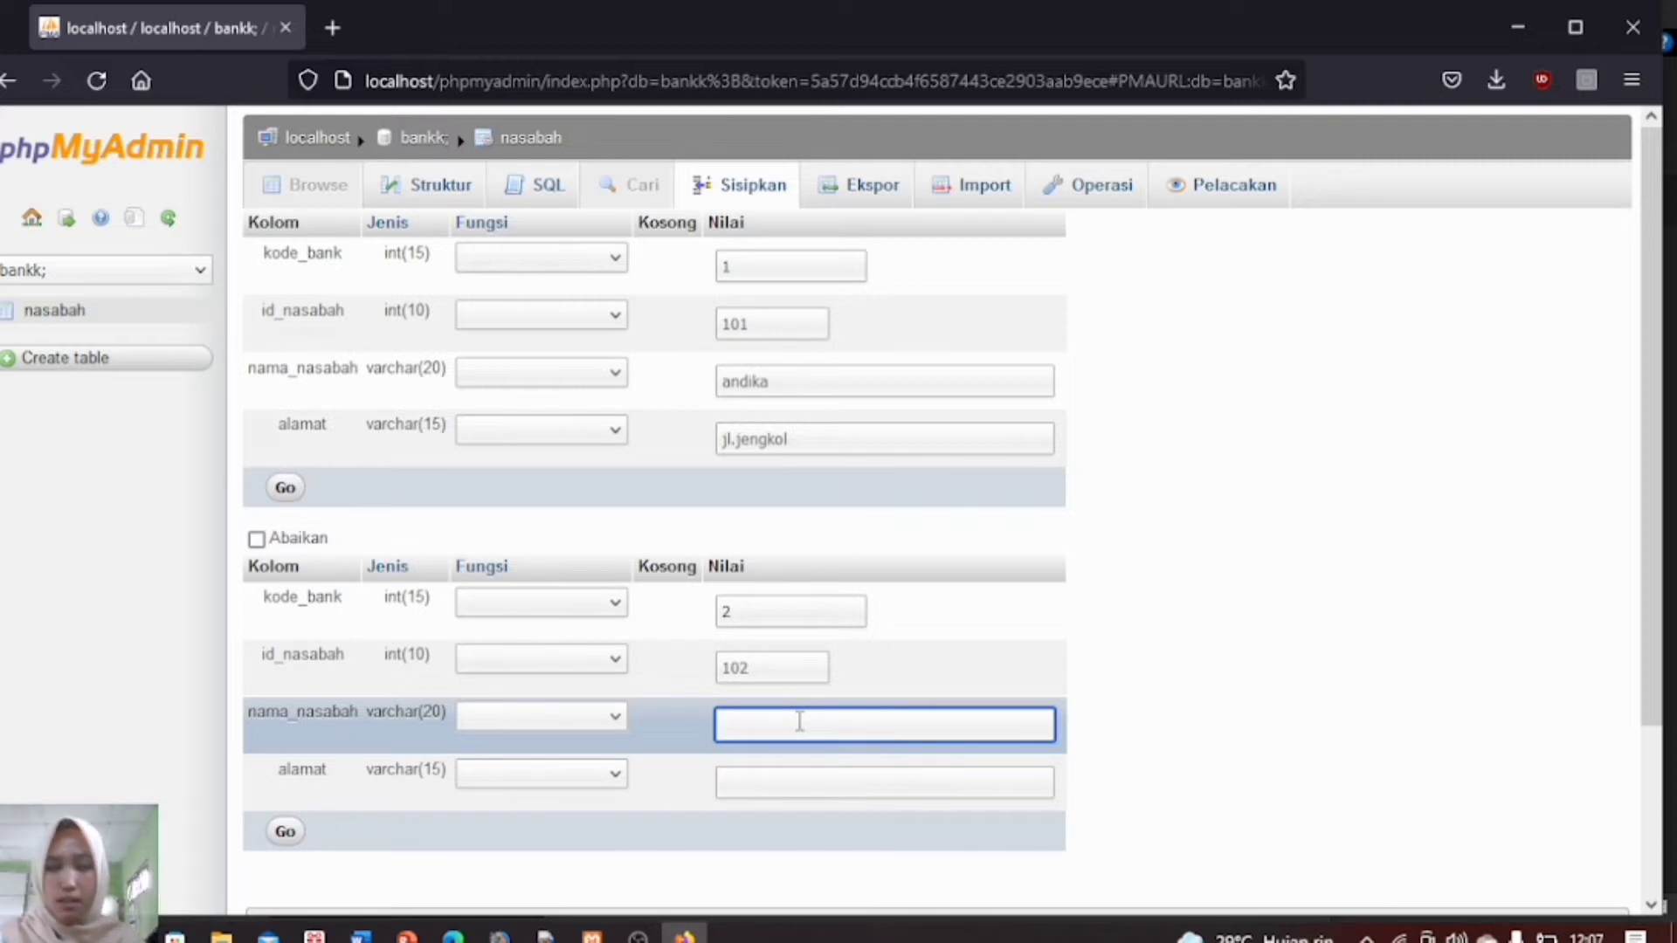
type("joko")
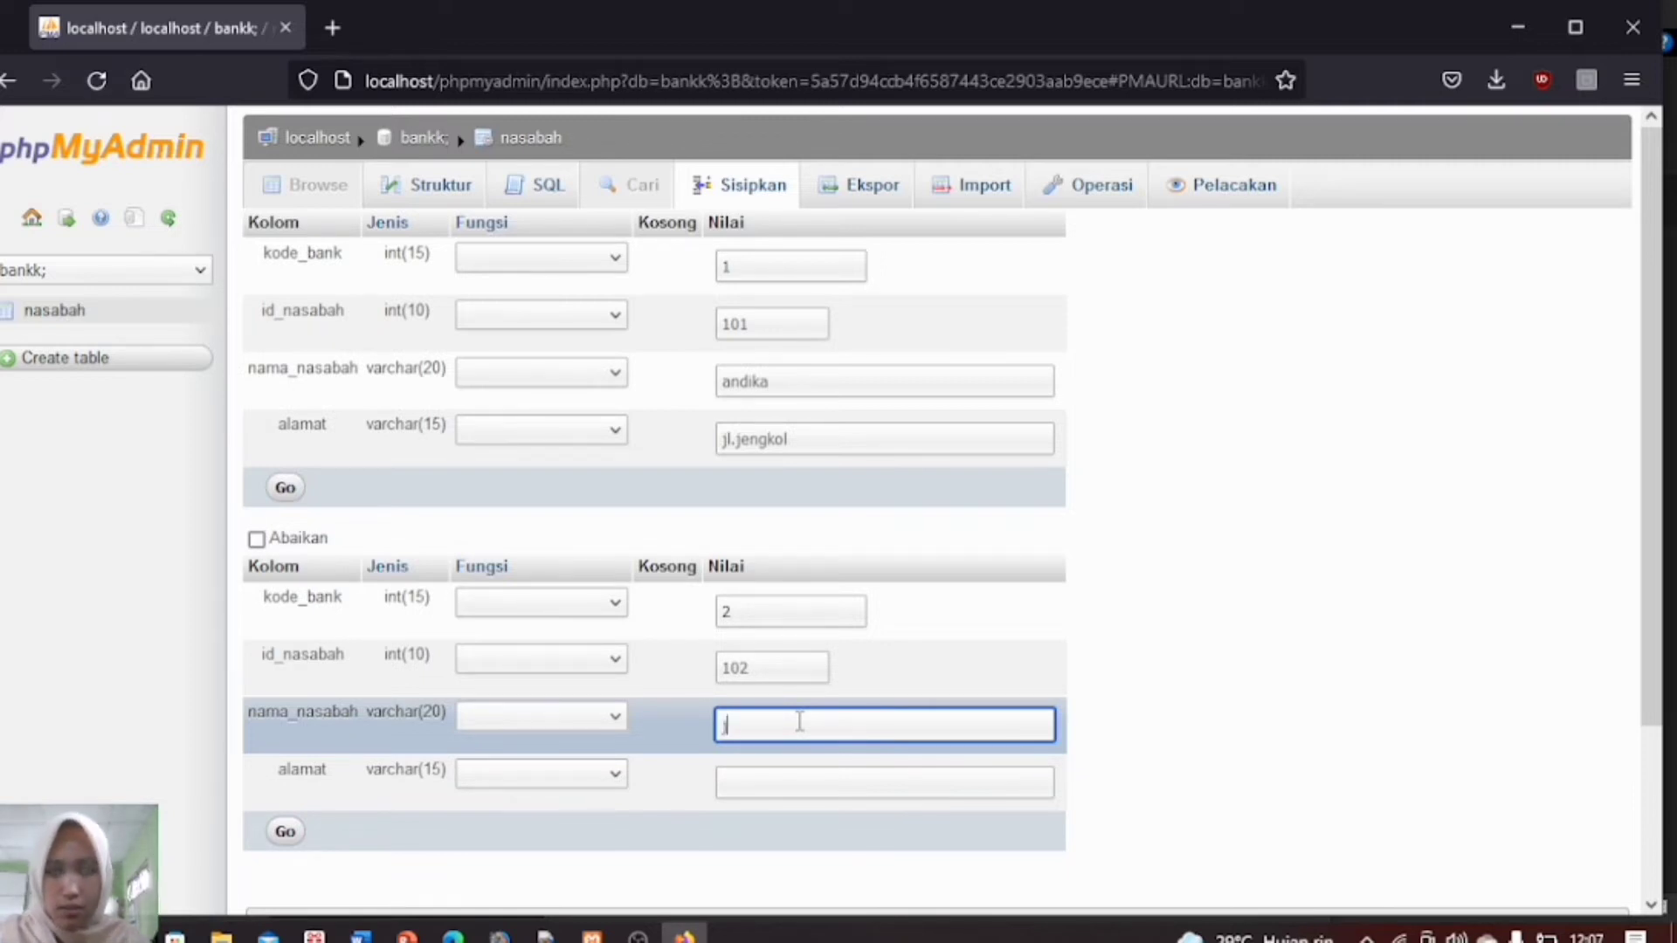
left_click(827, 788)
type("jl")
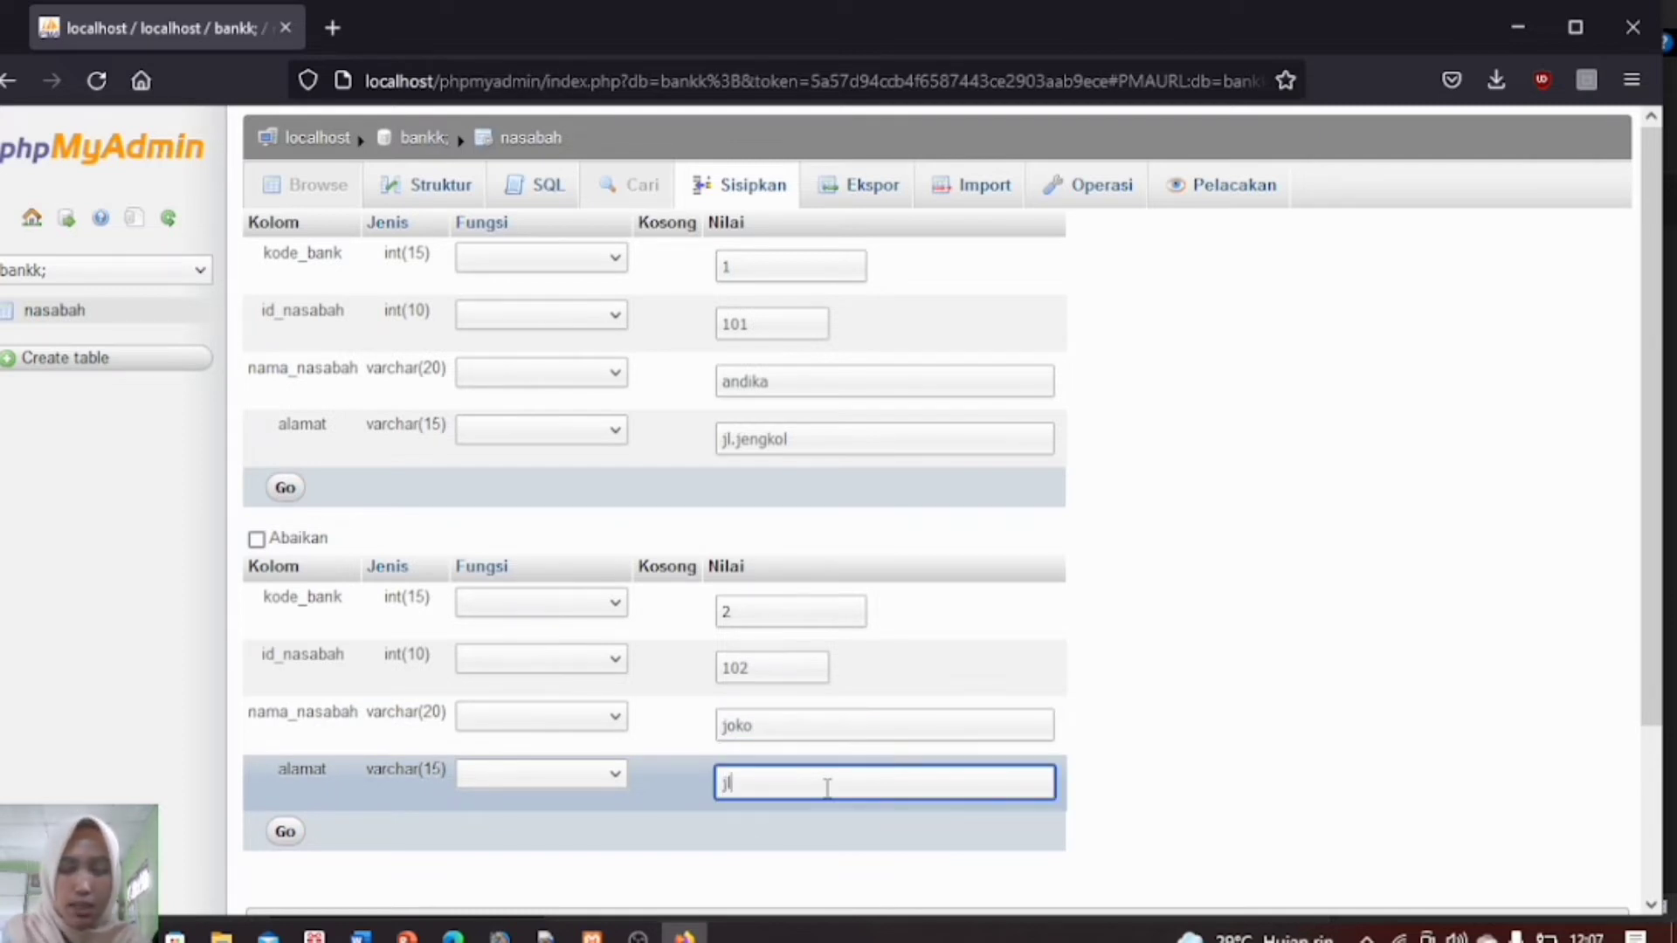
type(".mangga")
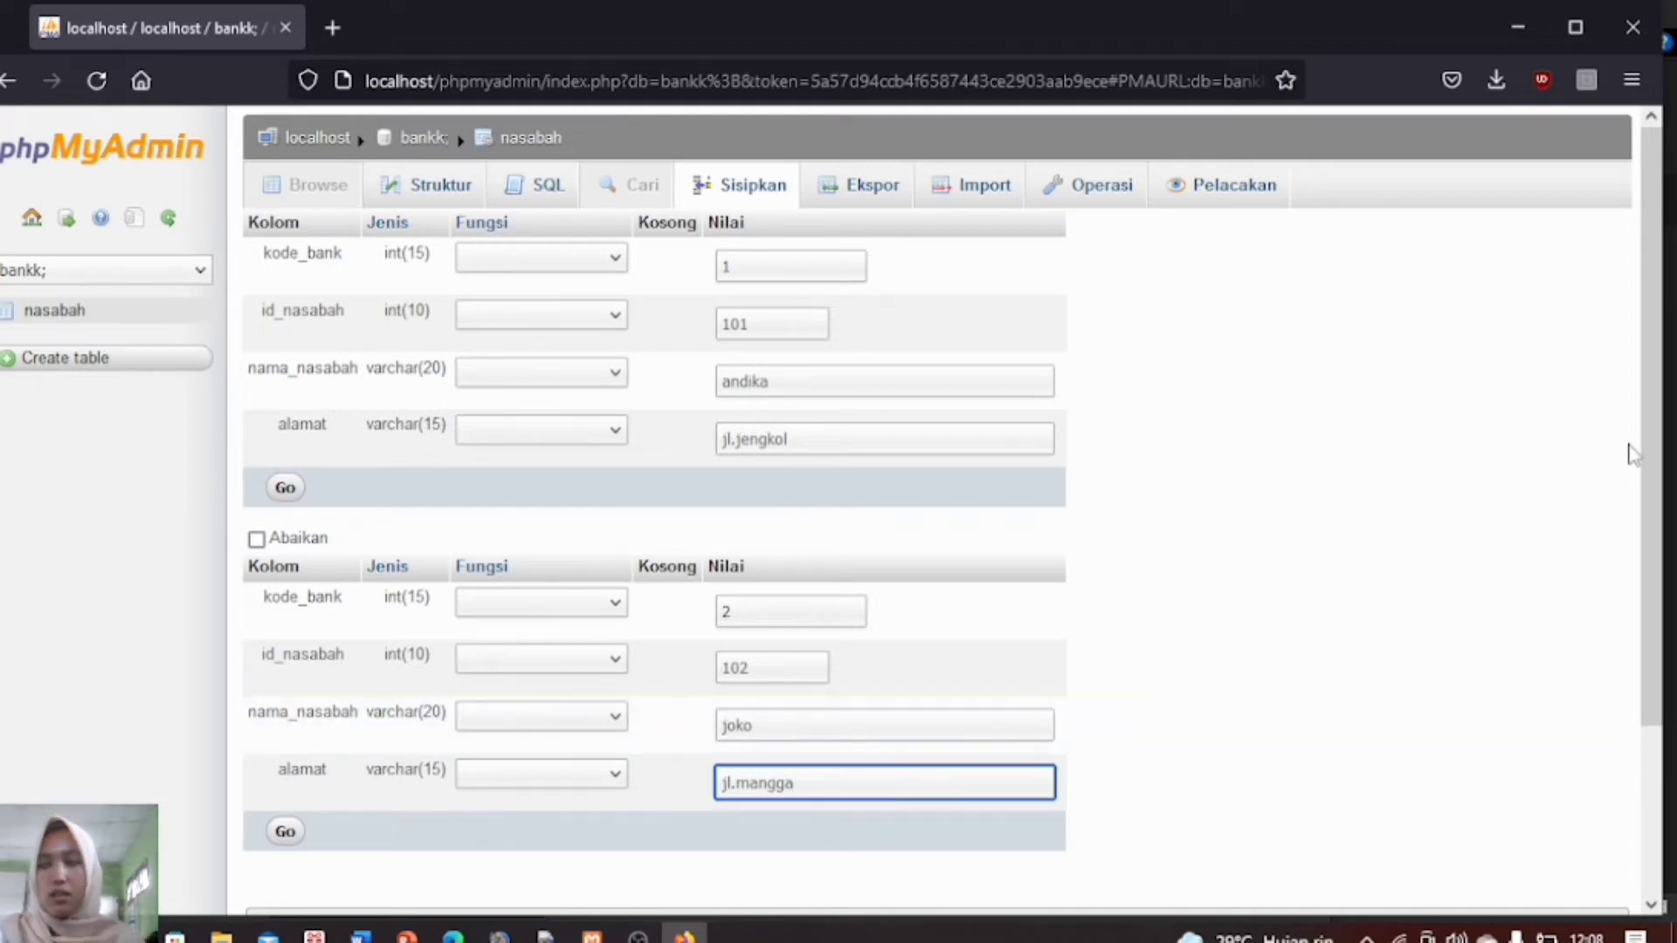
Step: Insert the records with kode_bank 1 and 2 as new rows and browse the nasabah table
left_click_drag(1640, 453, 1659, 609)
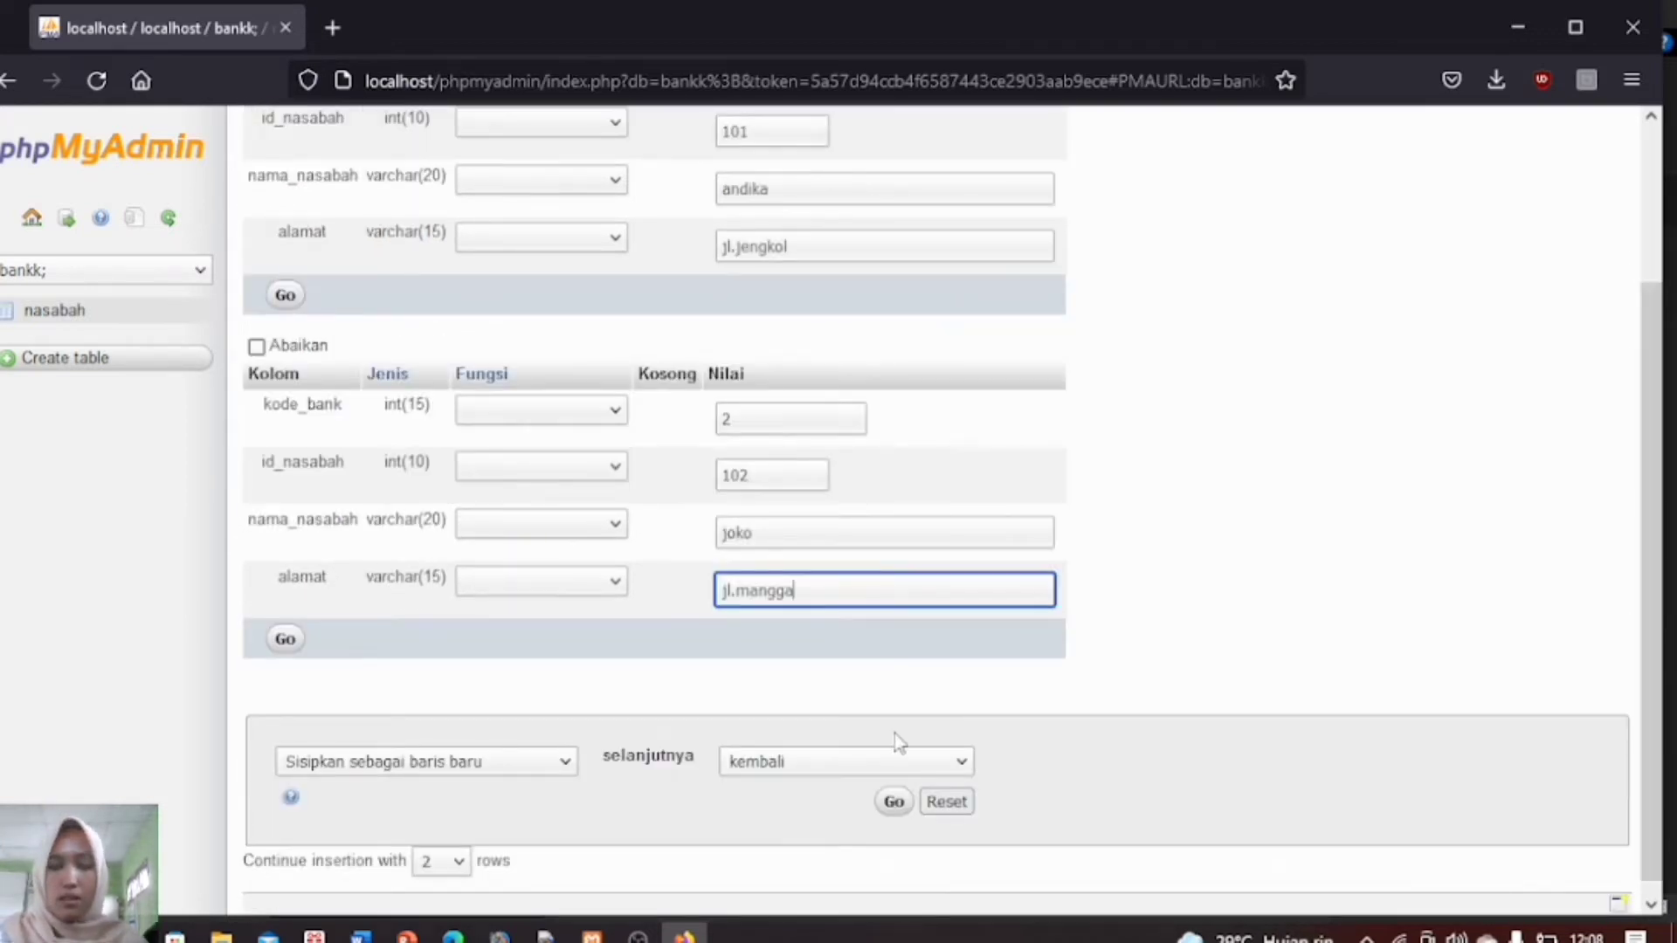
left_click(898, 805)
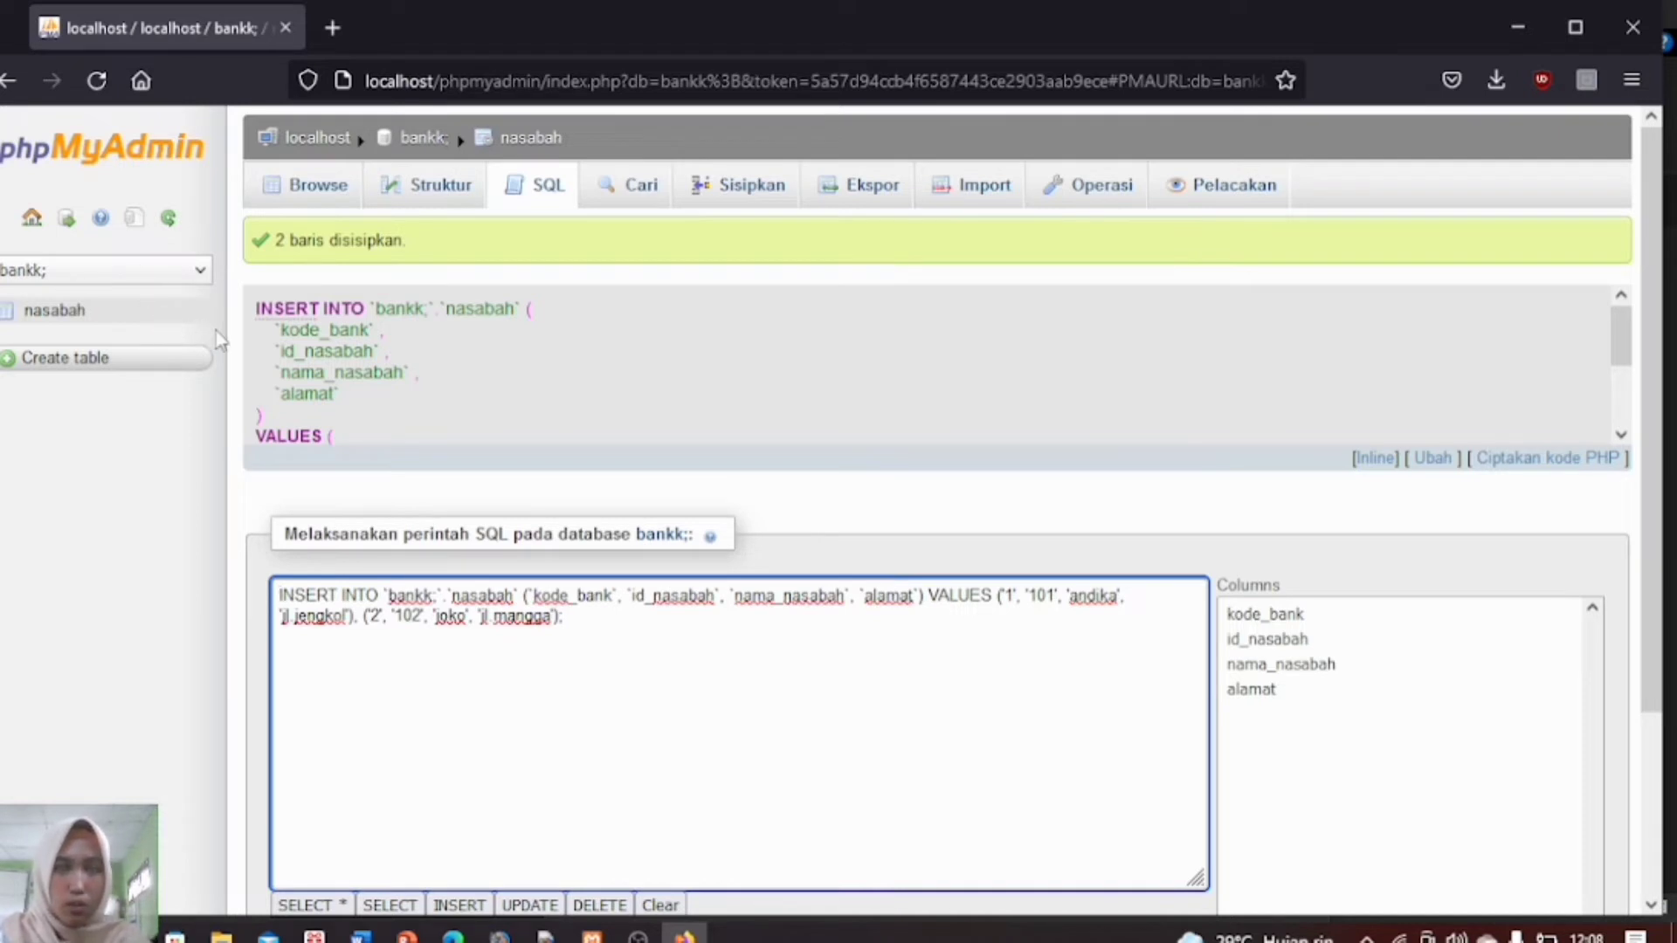
left_click(52, 319)
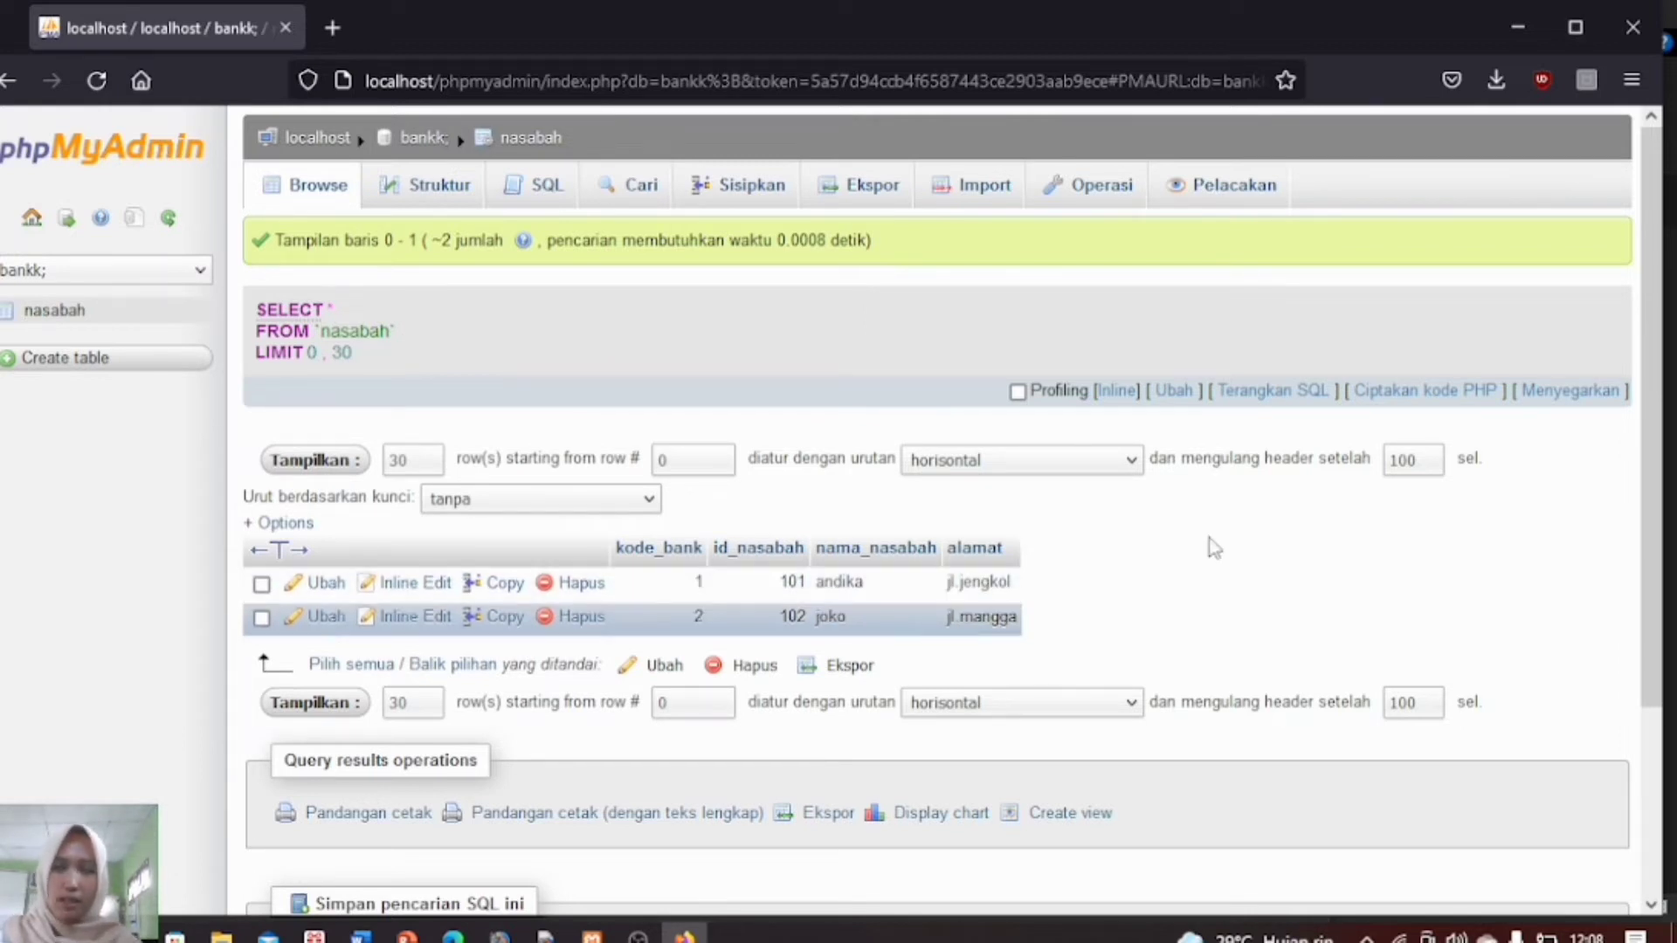
Step: Start another insertion into nasabah, filling the first record with kode_bank 3 and the customer's ID, name and address
left_click(764, 193)
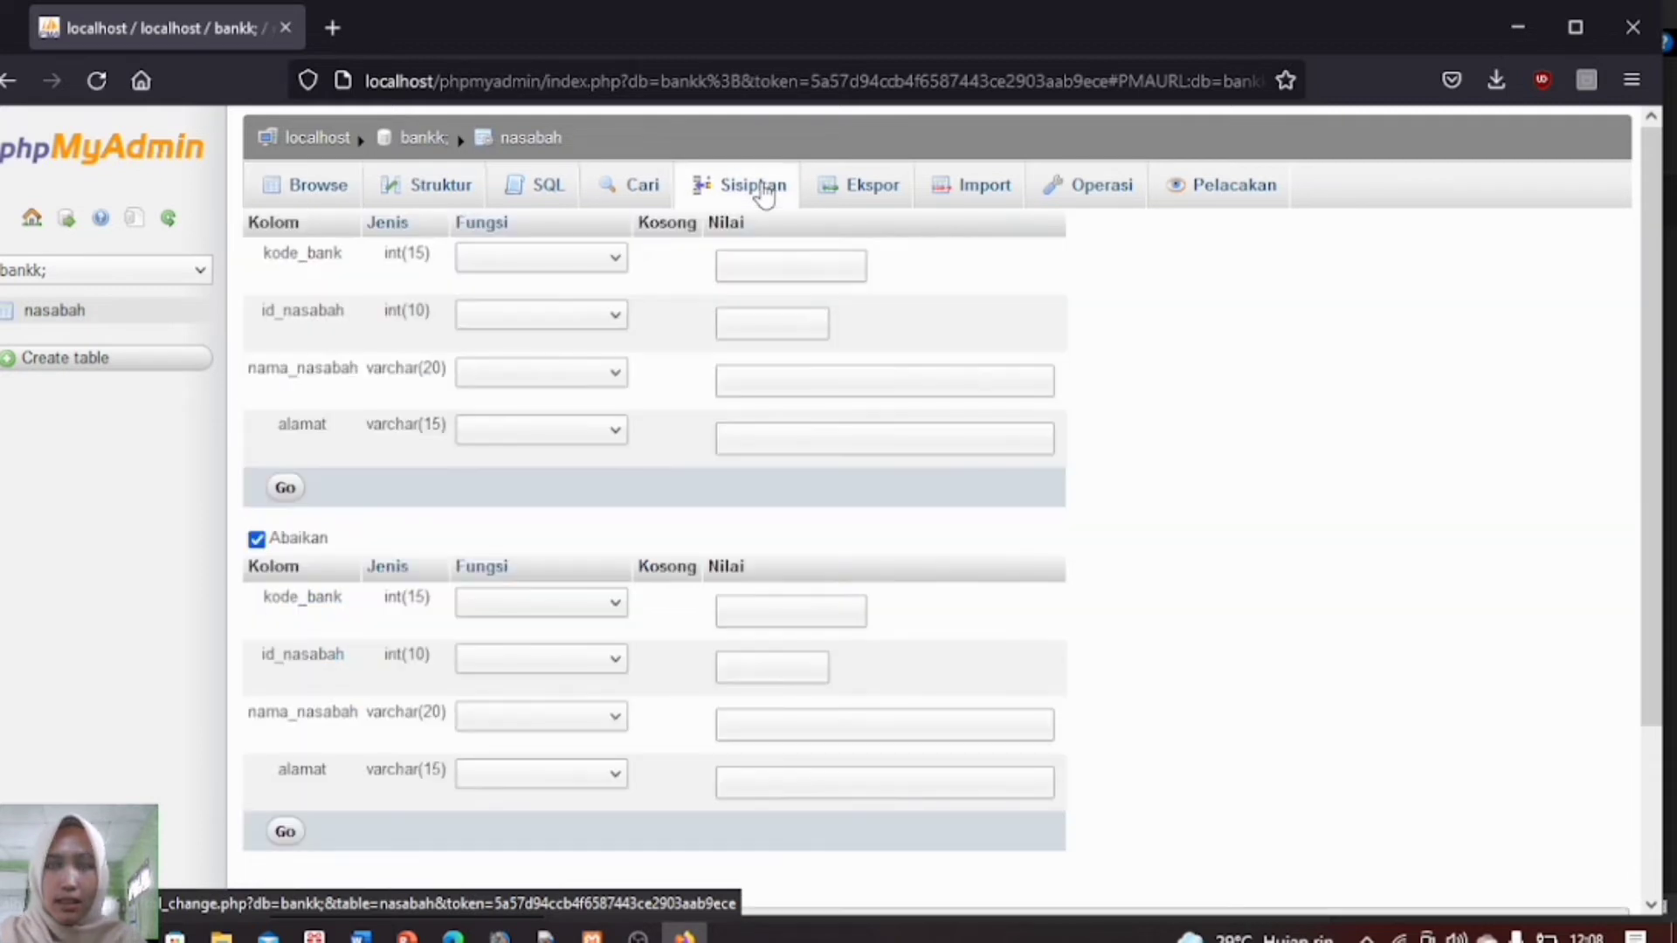
left_click(796, 267)
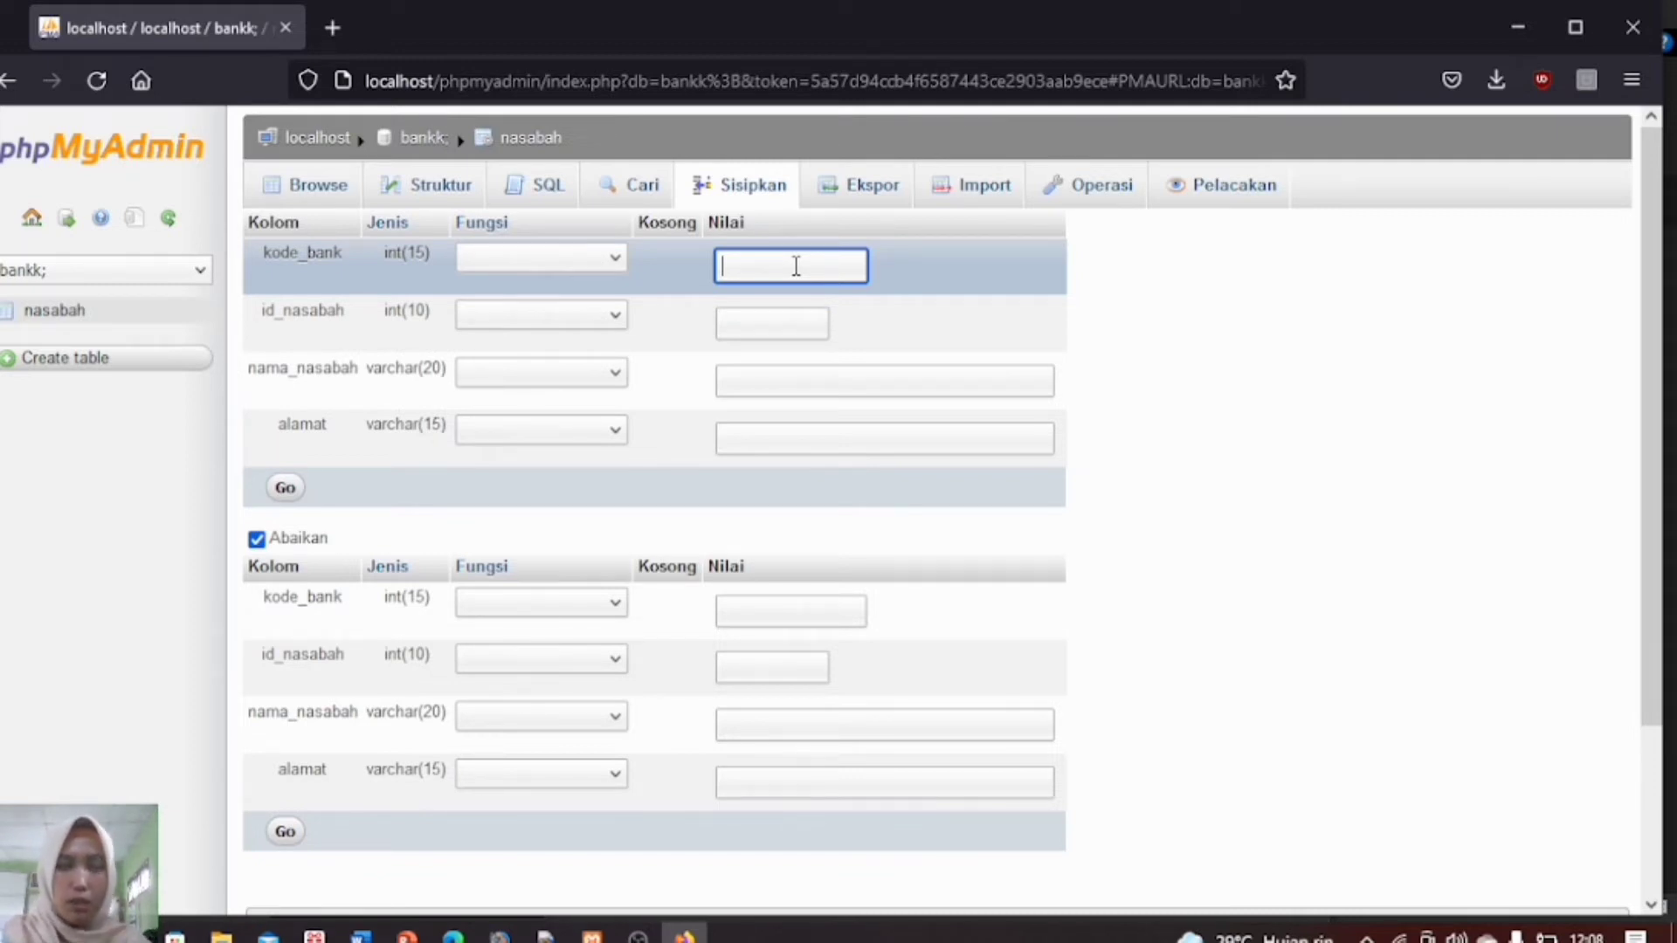
type("3")
left_click(800, 326)
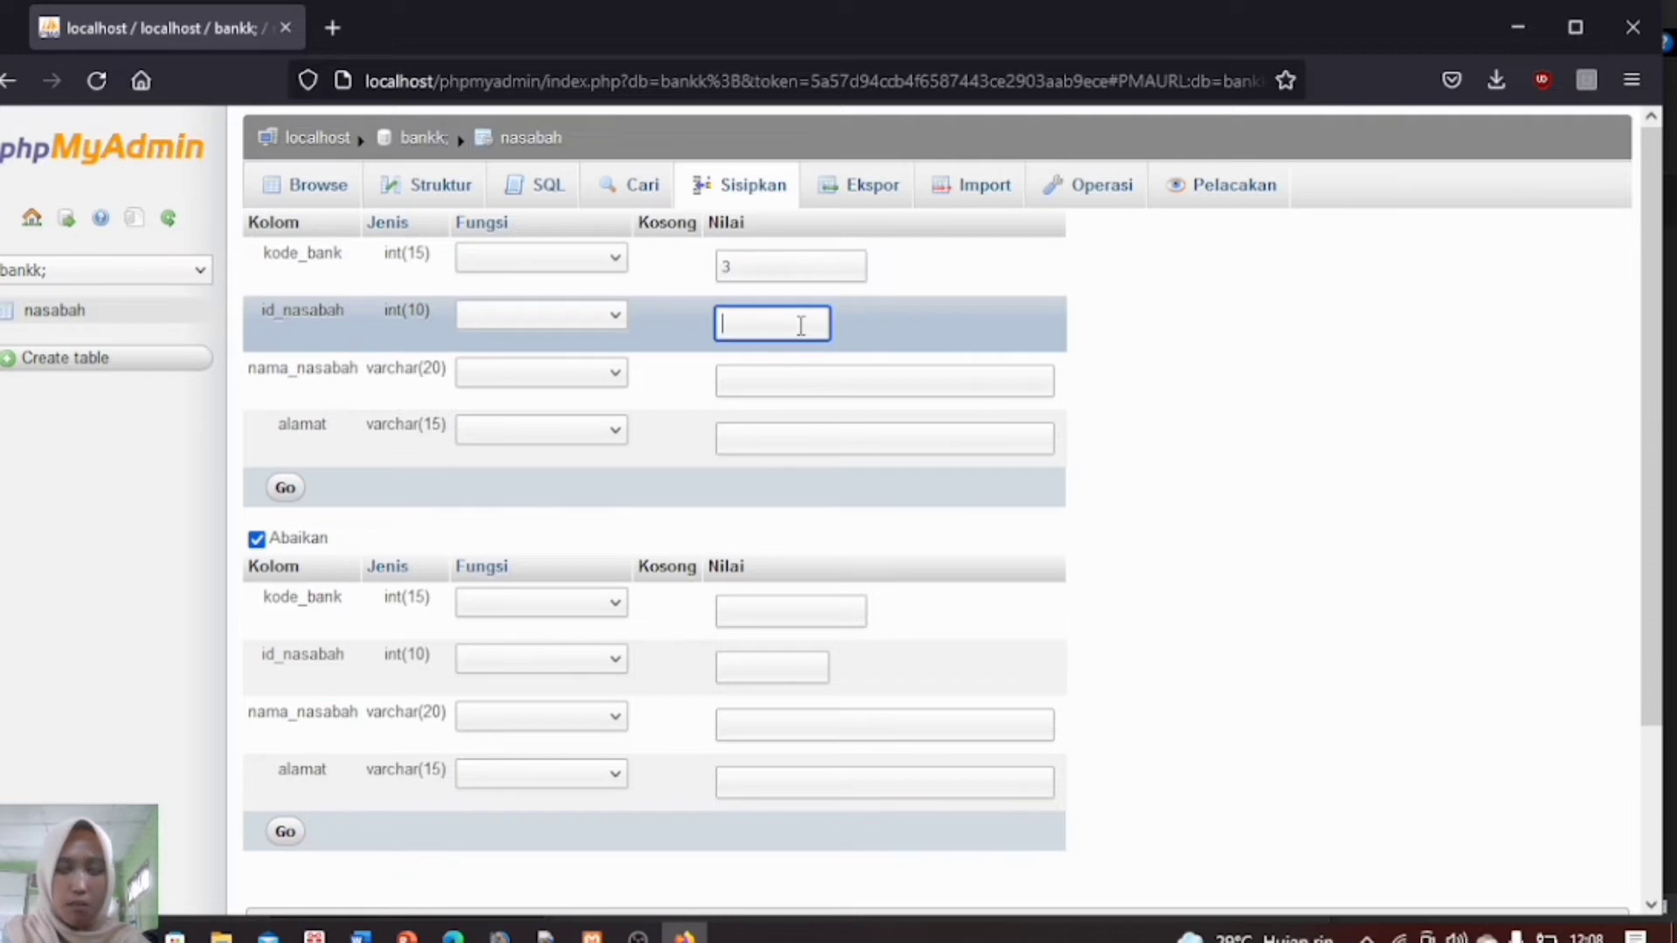
type("103")
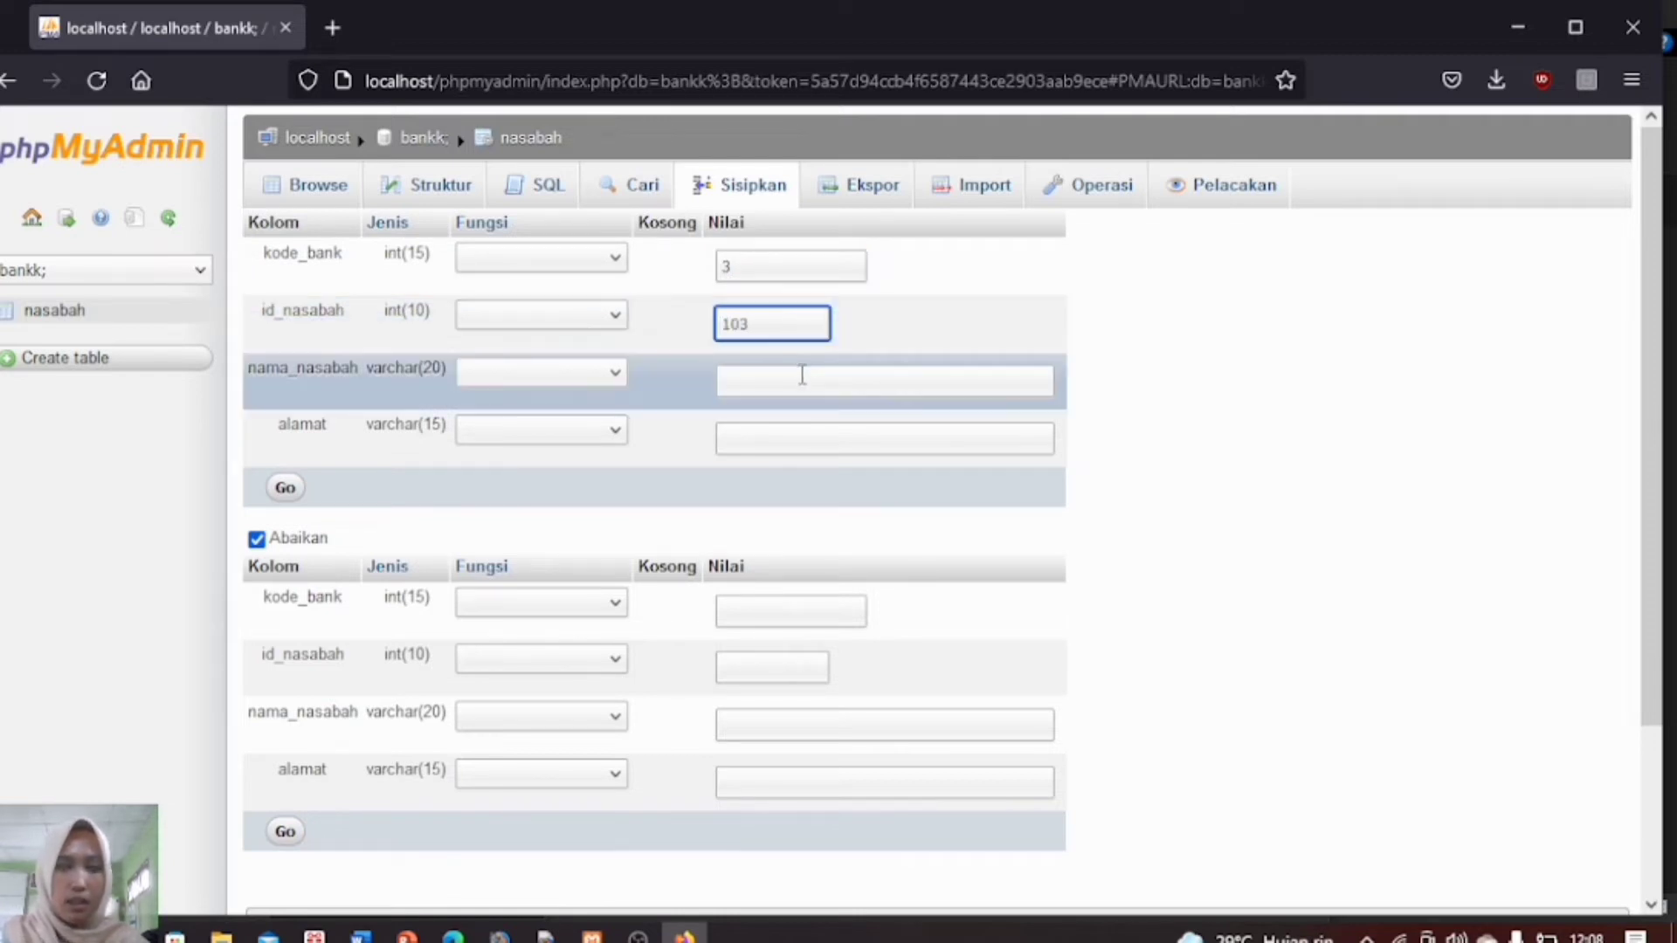
left_click(802, 376)
type("kel")
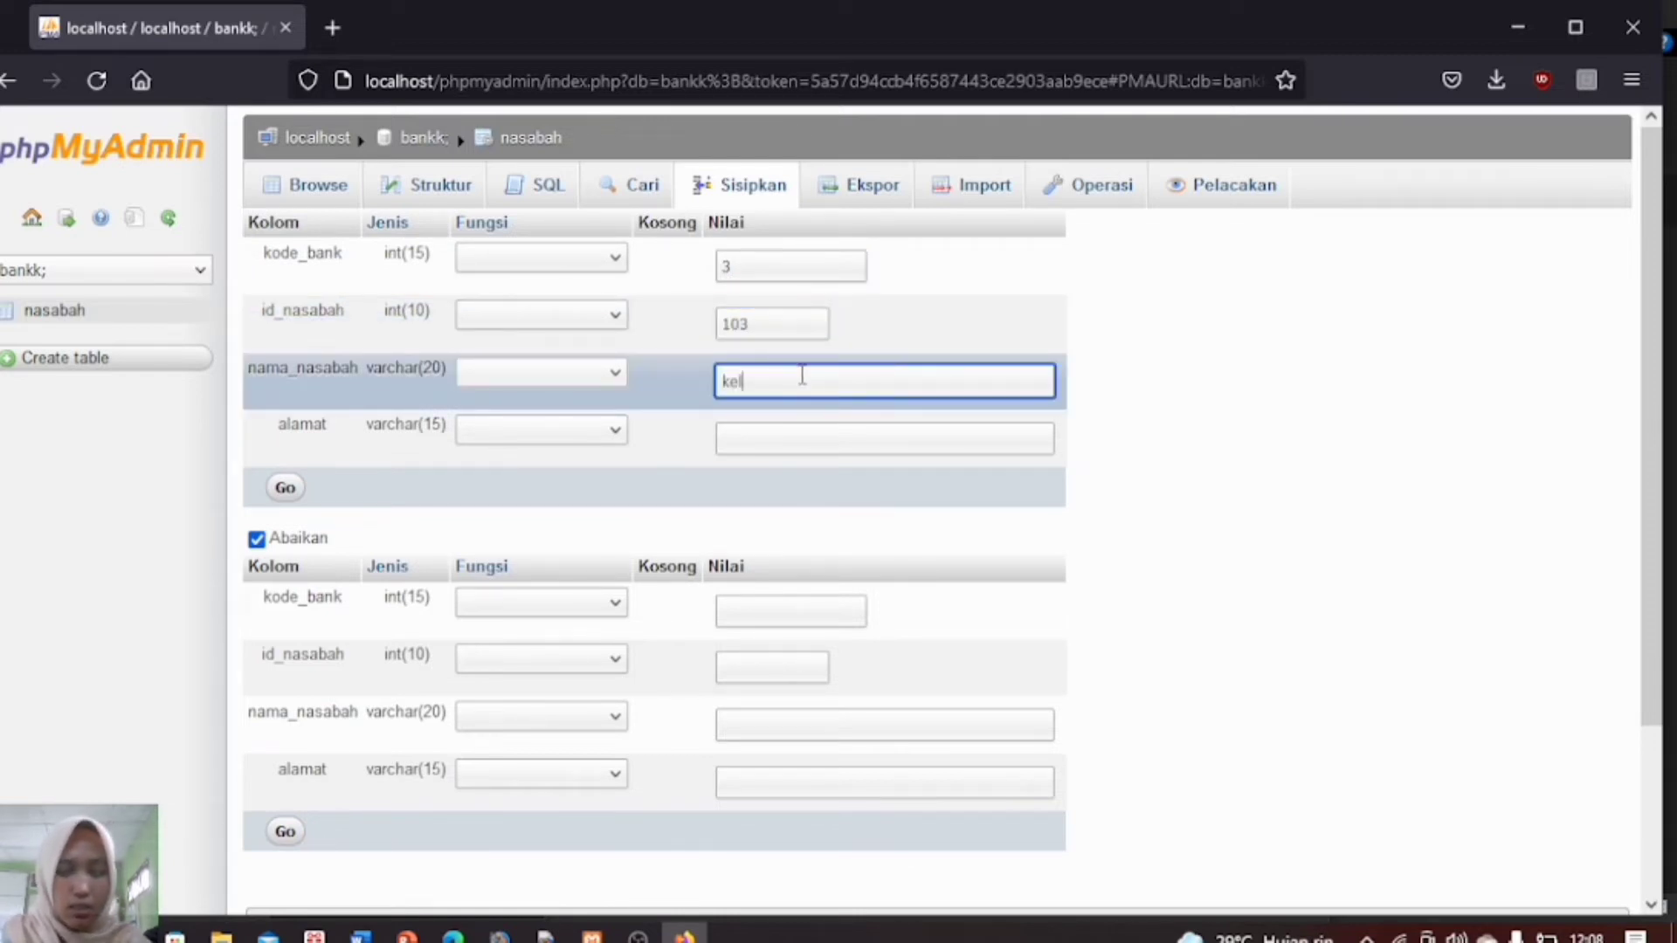
type("vin")
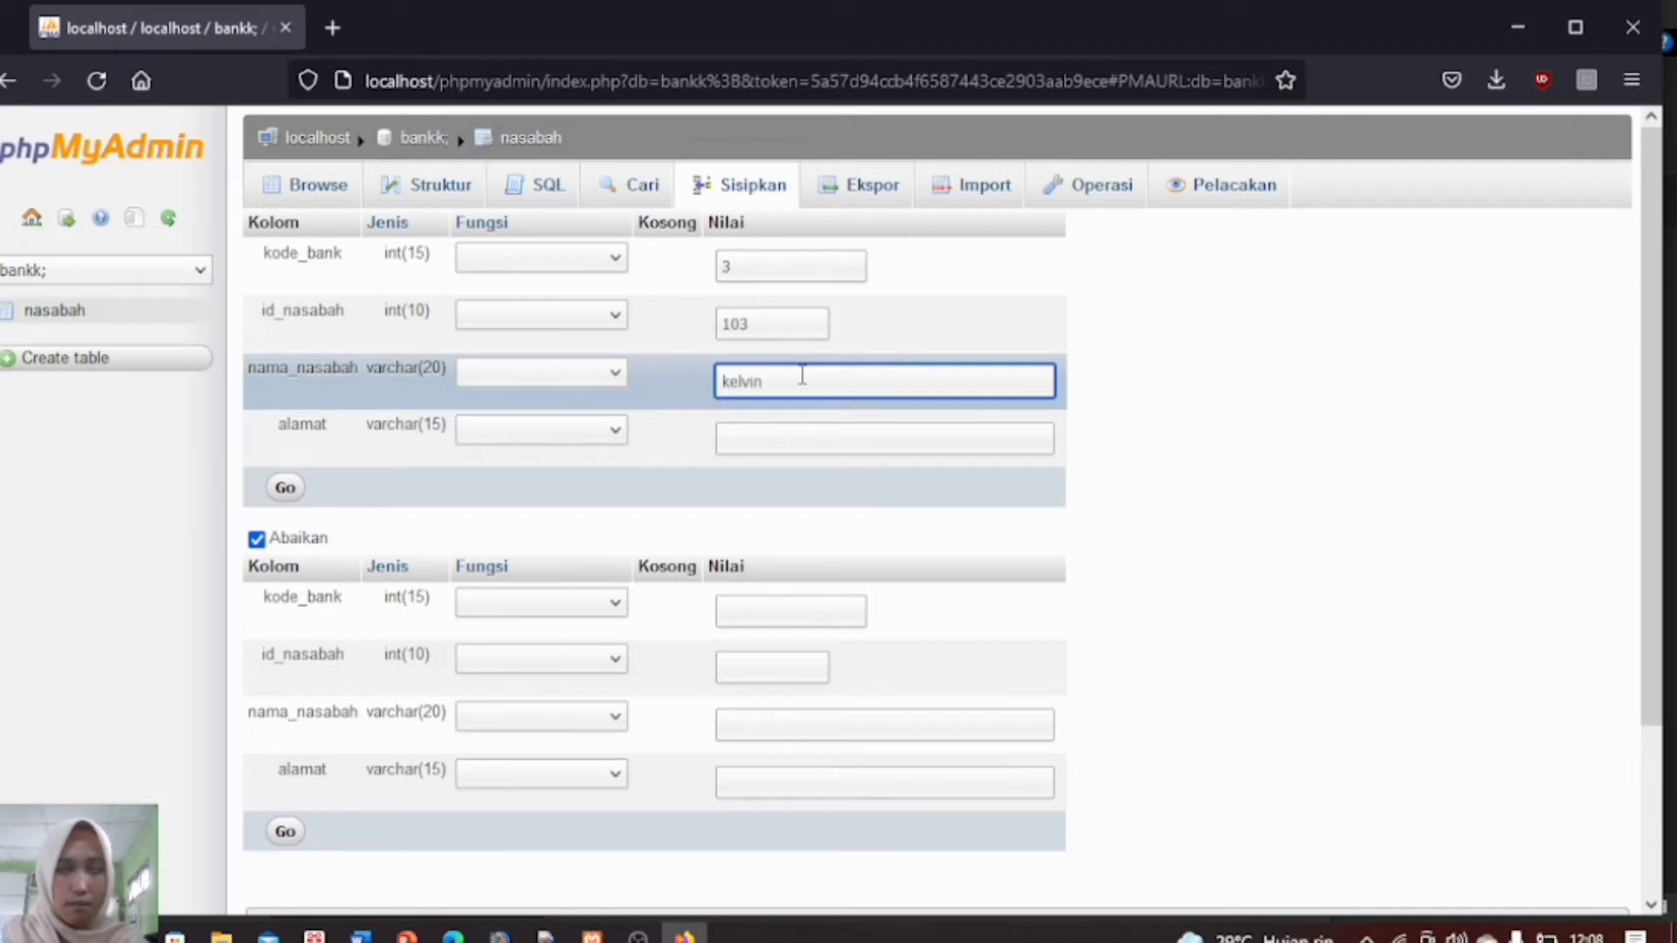
left_click(791, 433)
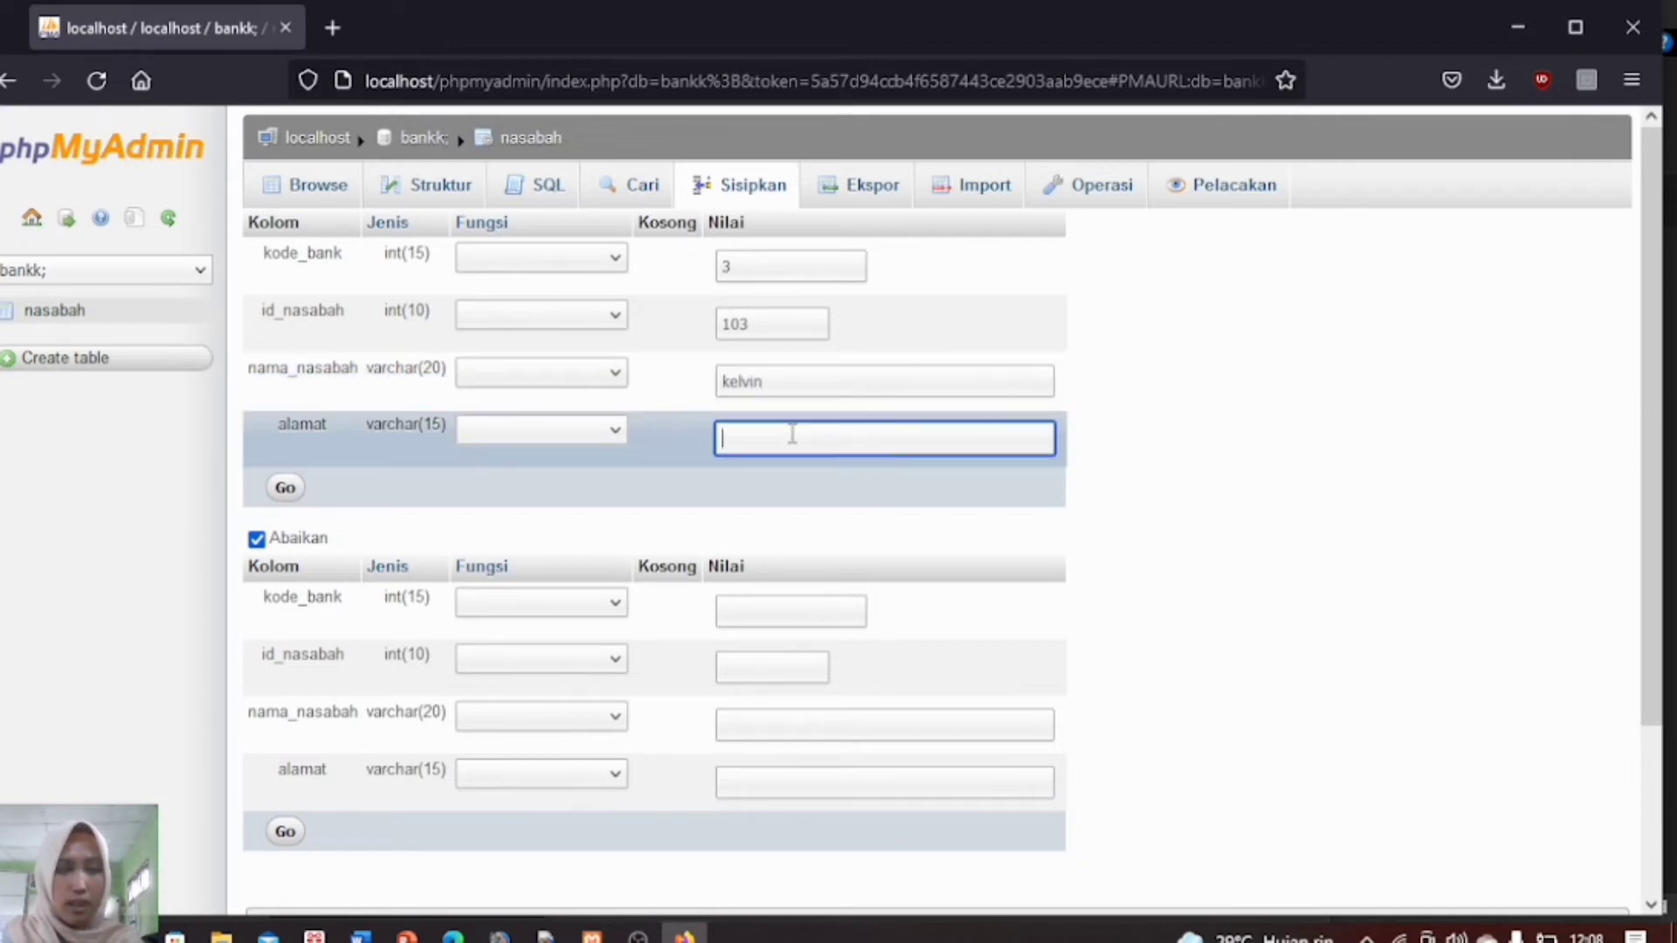
type("jl.")
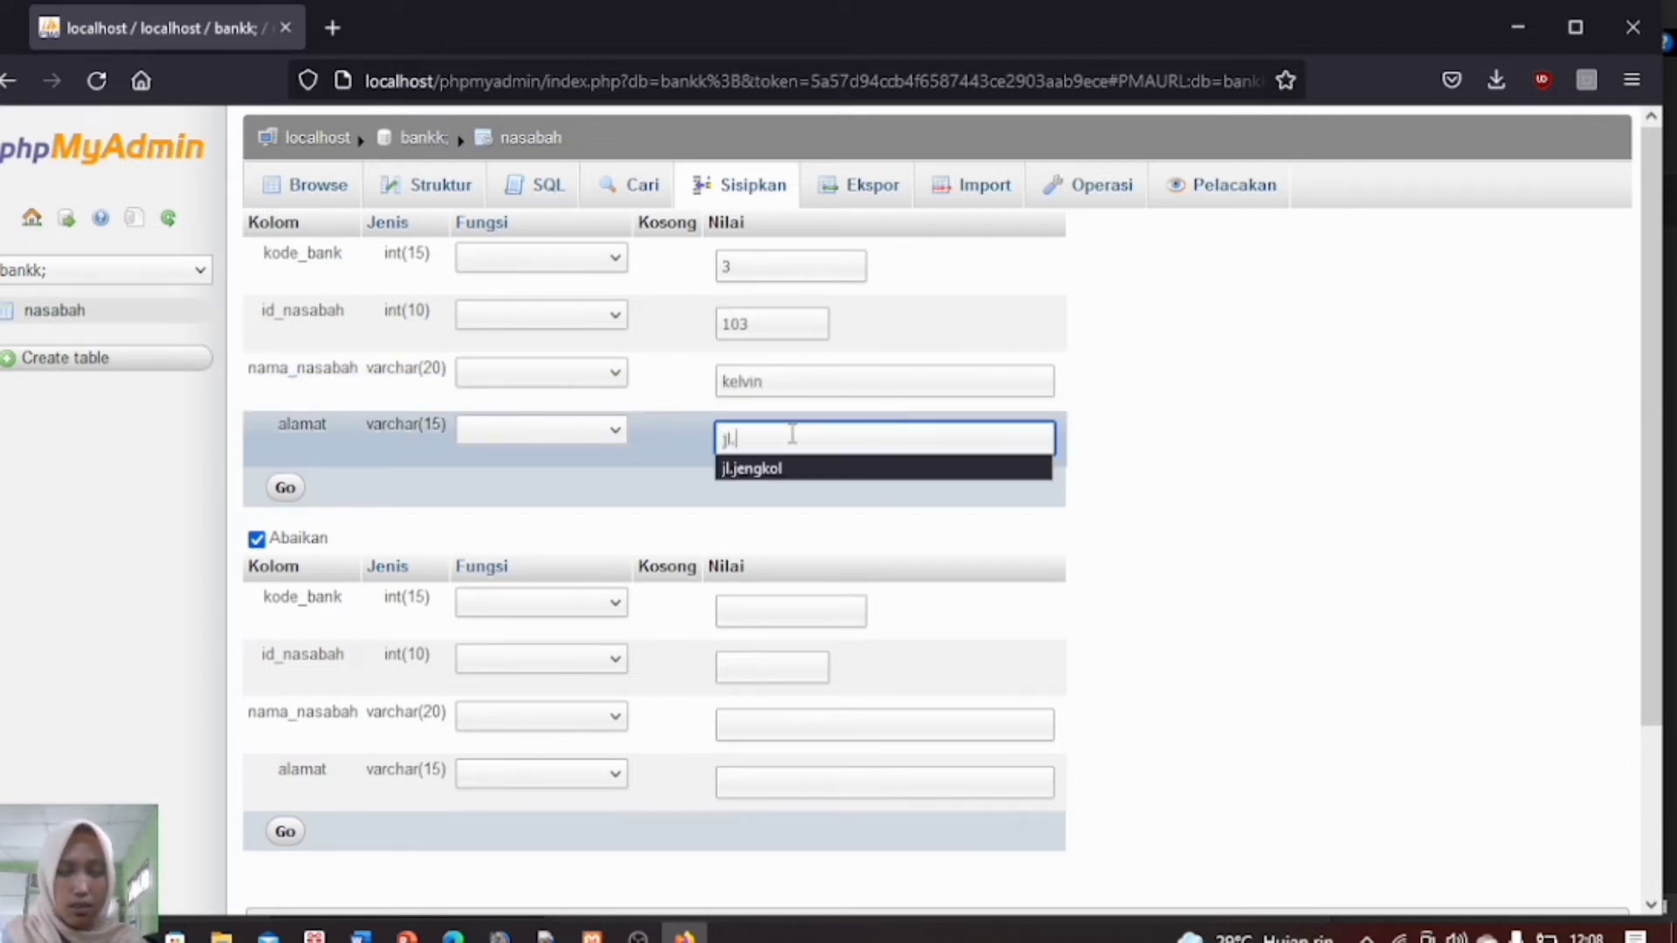
type("mangga")
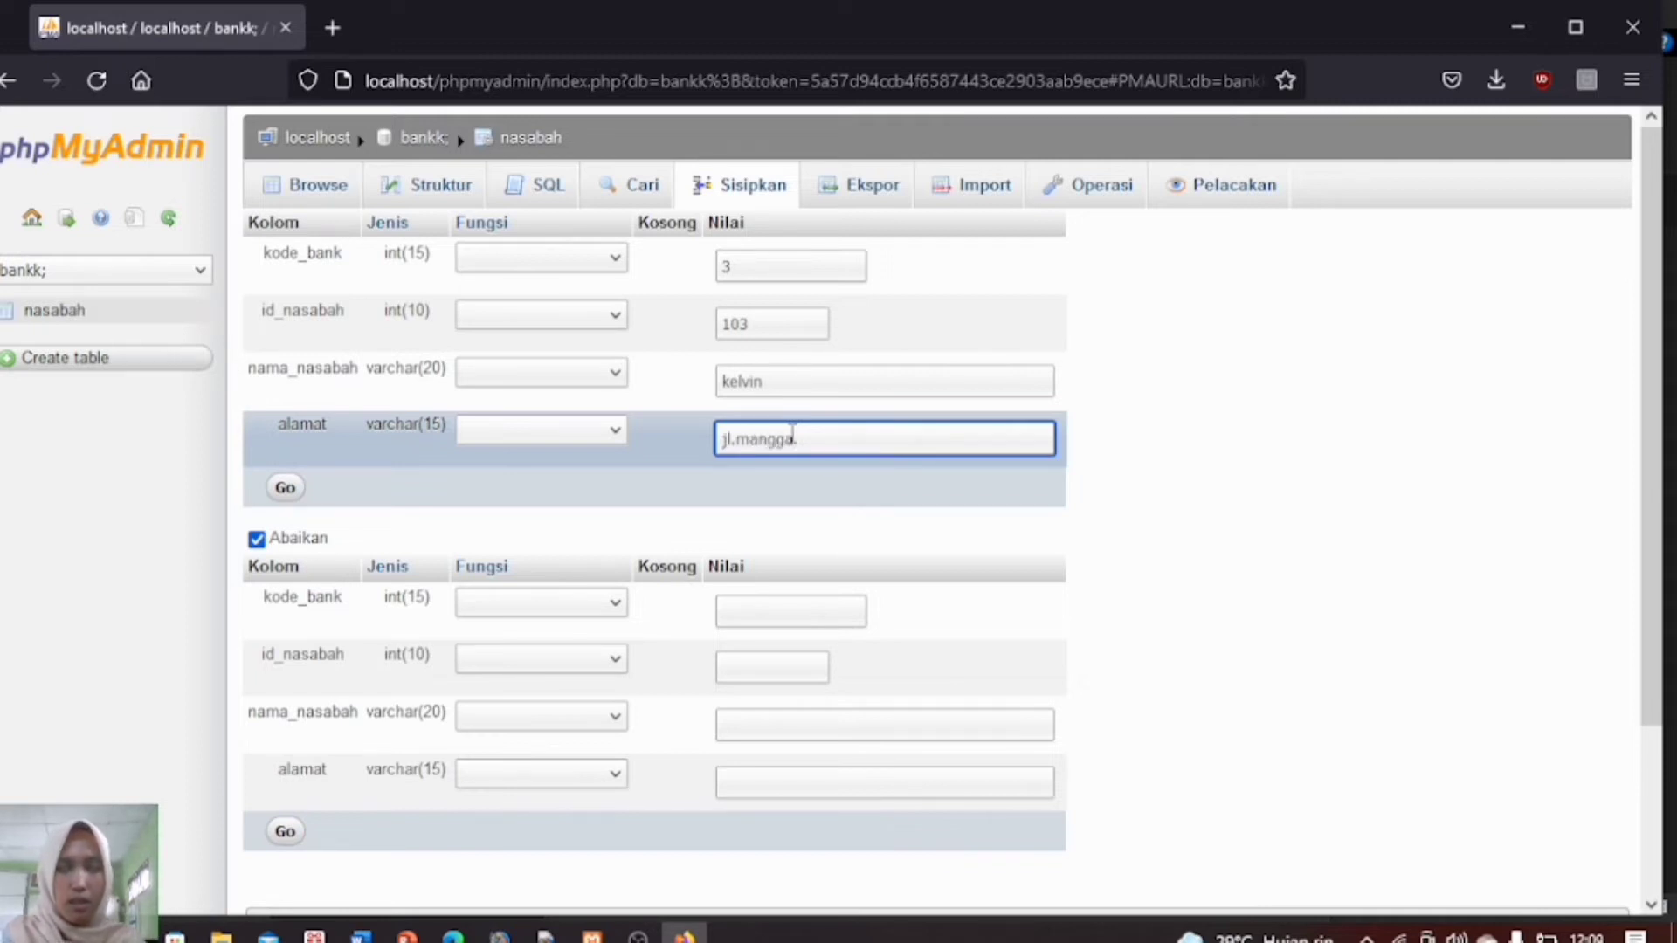
type("2")
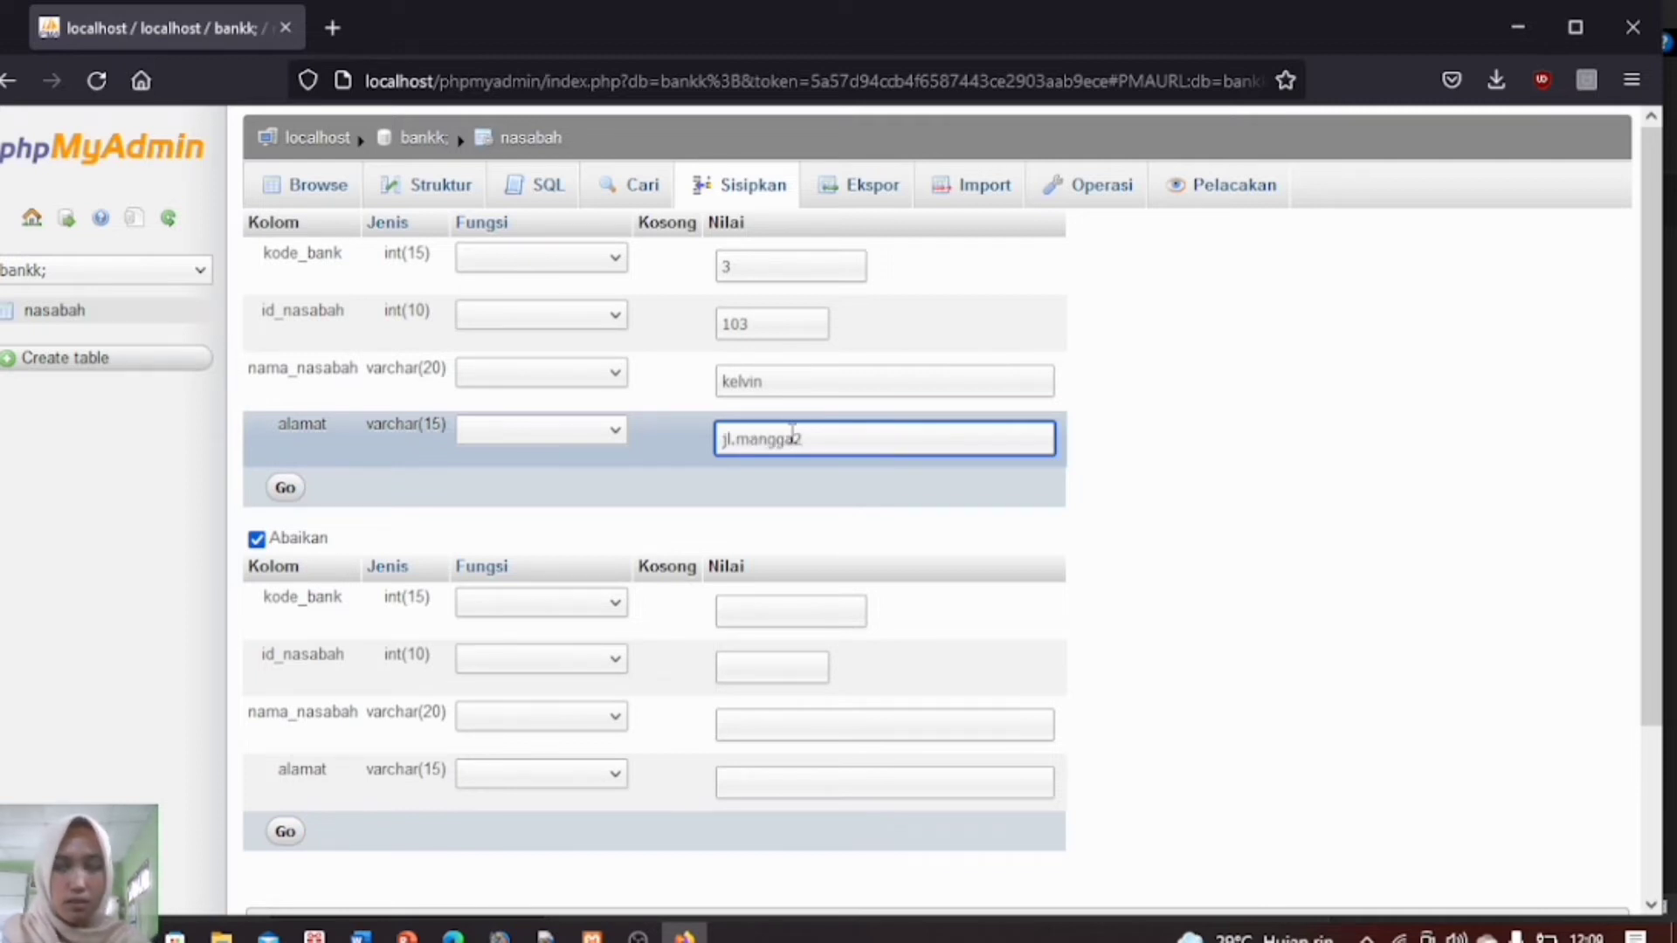
Step: Fill in the second record of this insertion with kode_bank 4 and the customer's ID, name and address
left_click(783, 611)
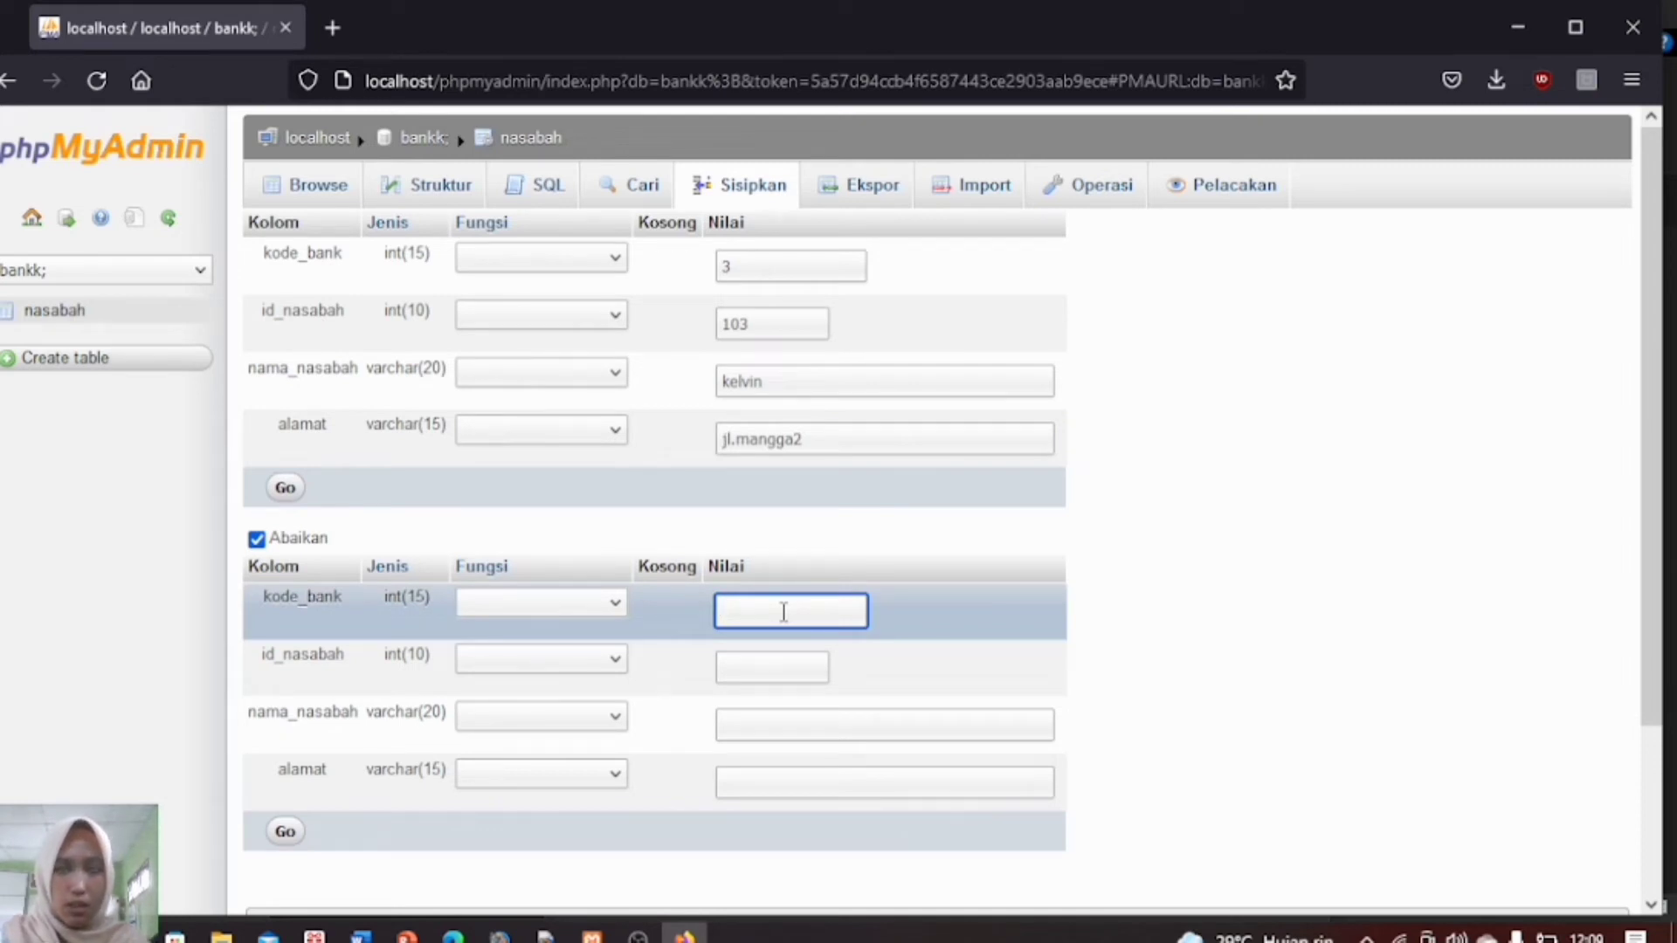
type("4")
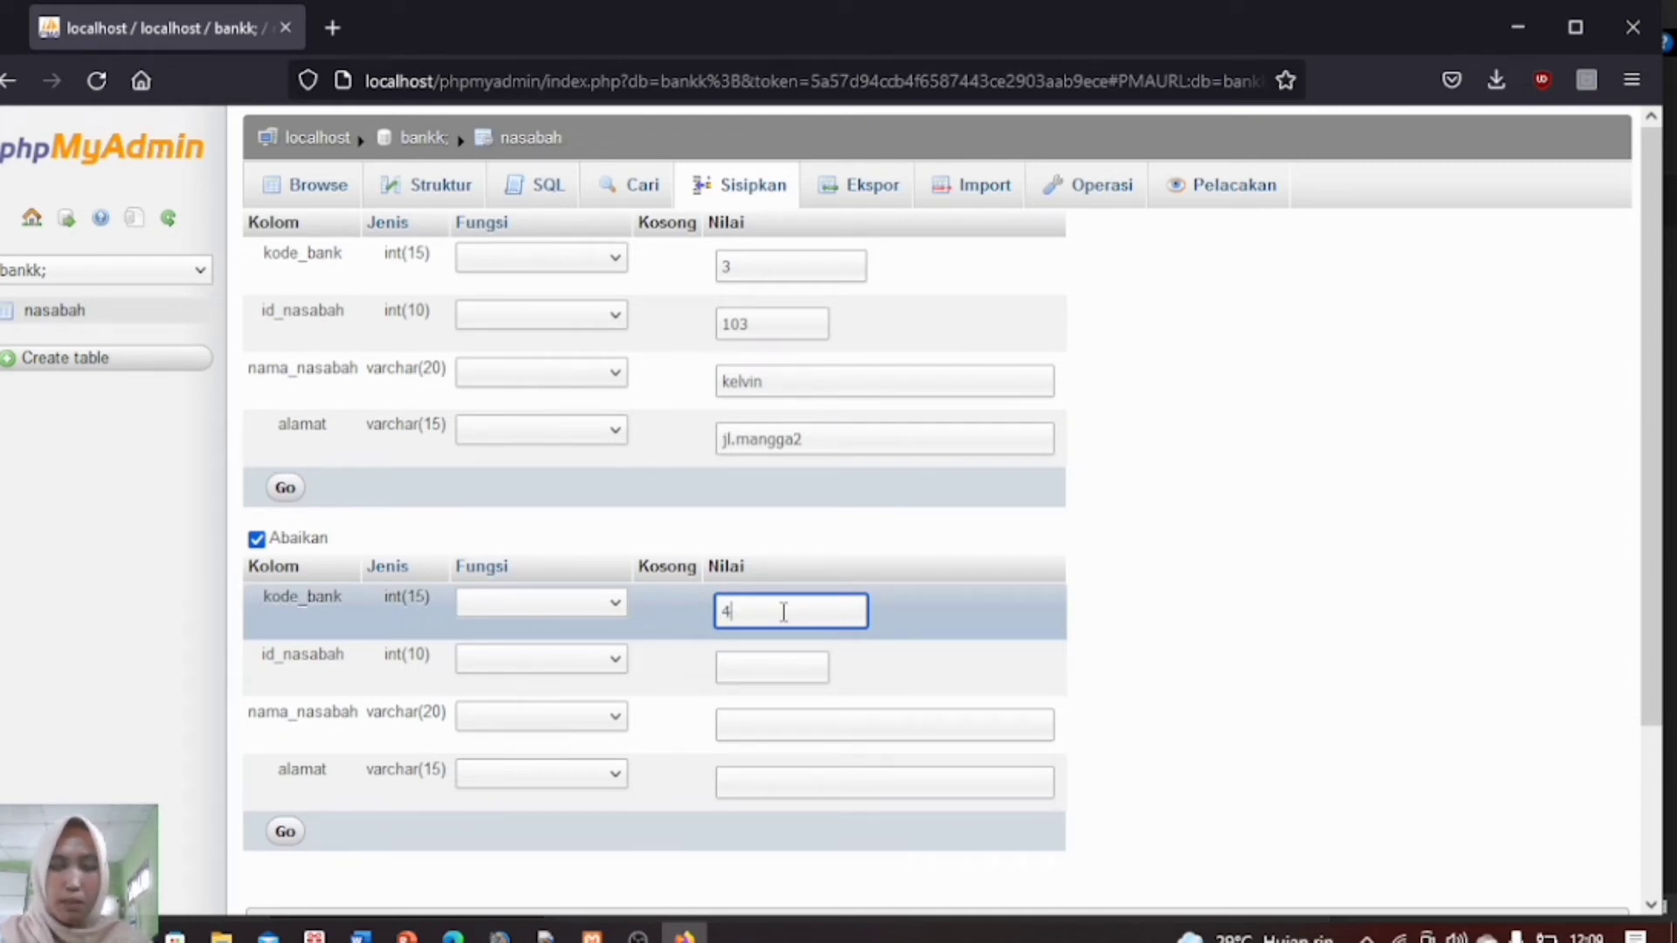
left_click(782, 668)
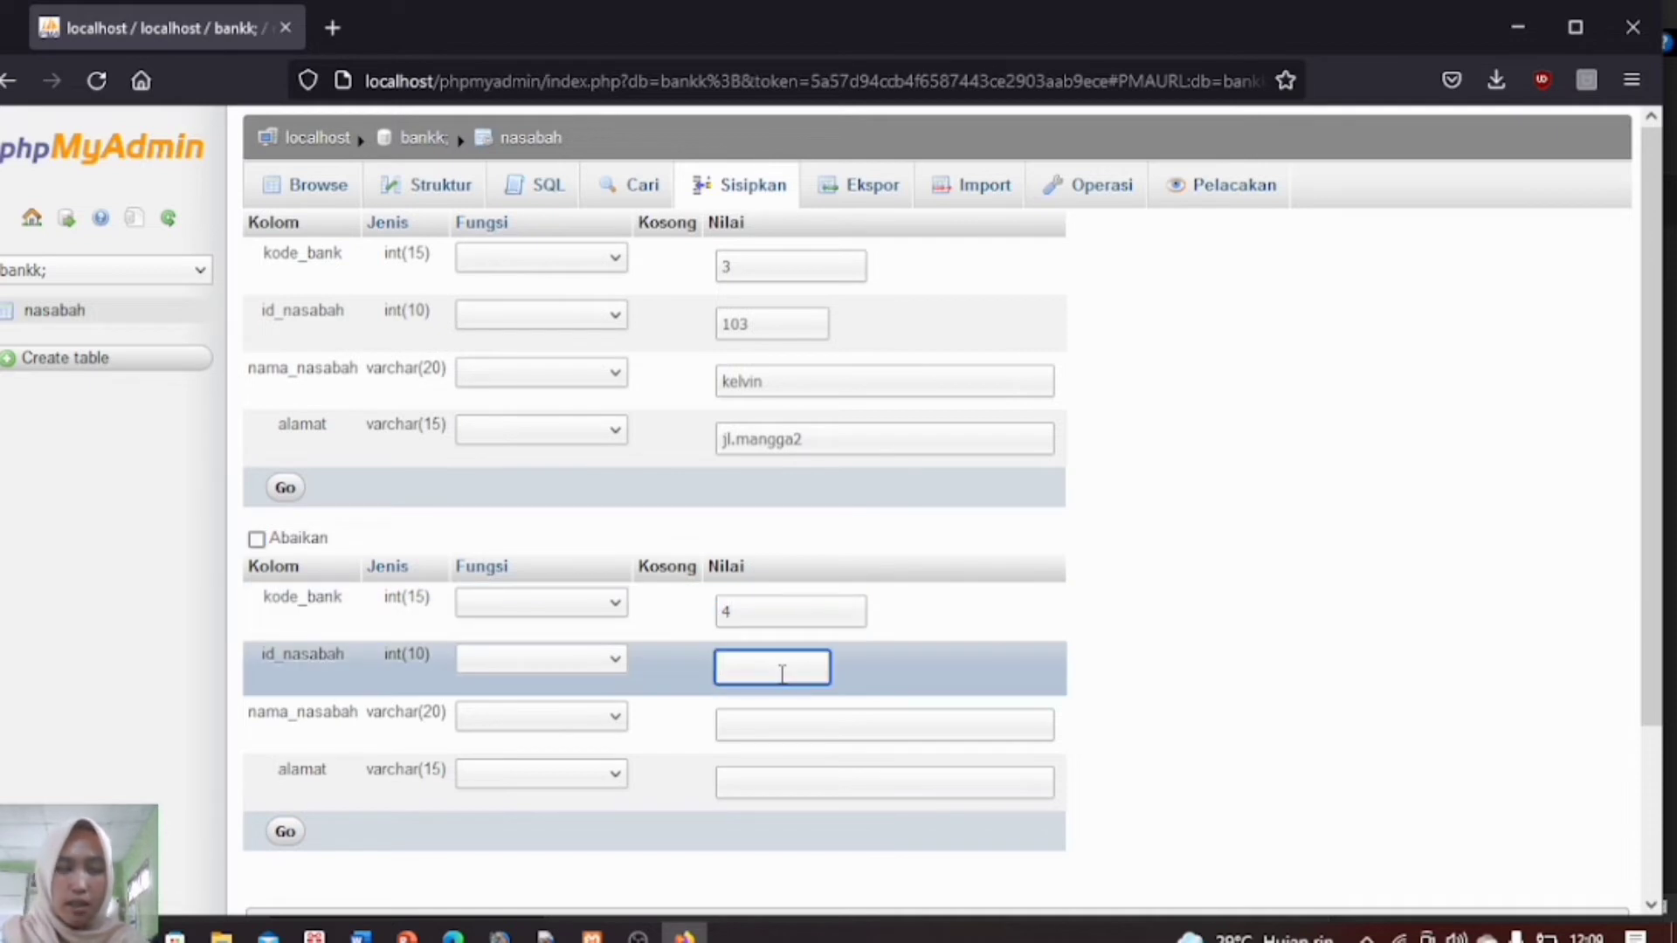
type("104")
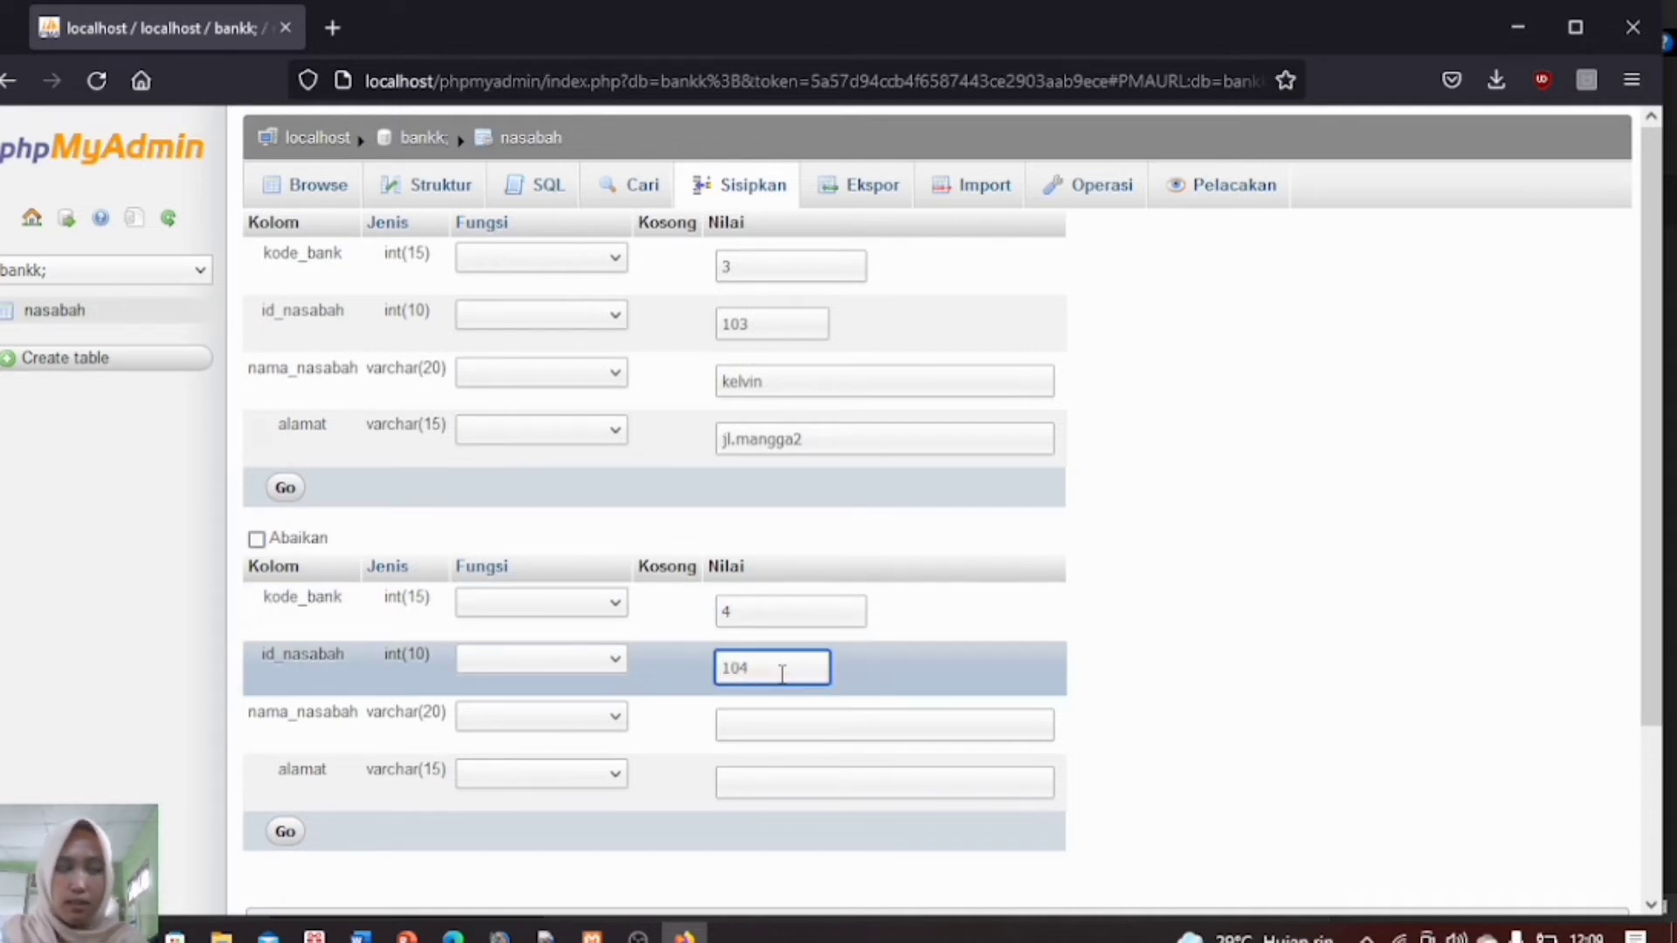
left_click(783, 718)
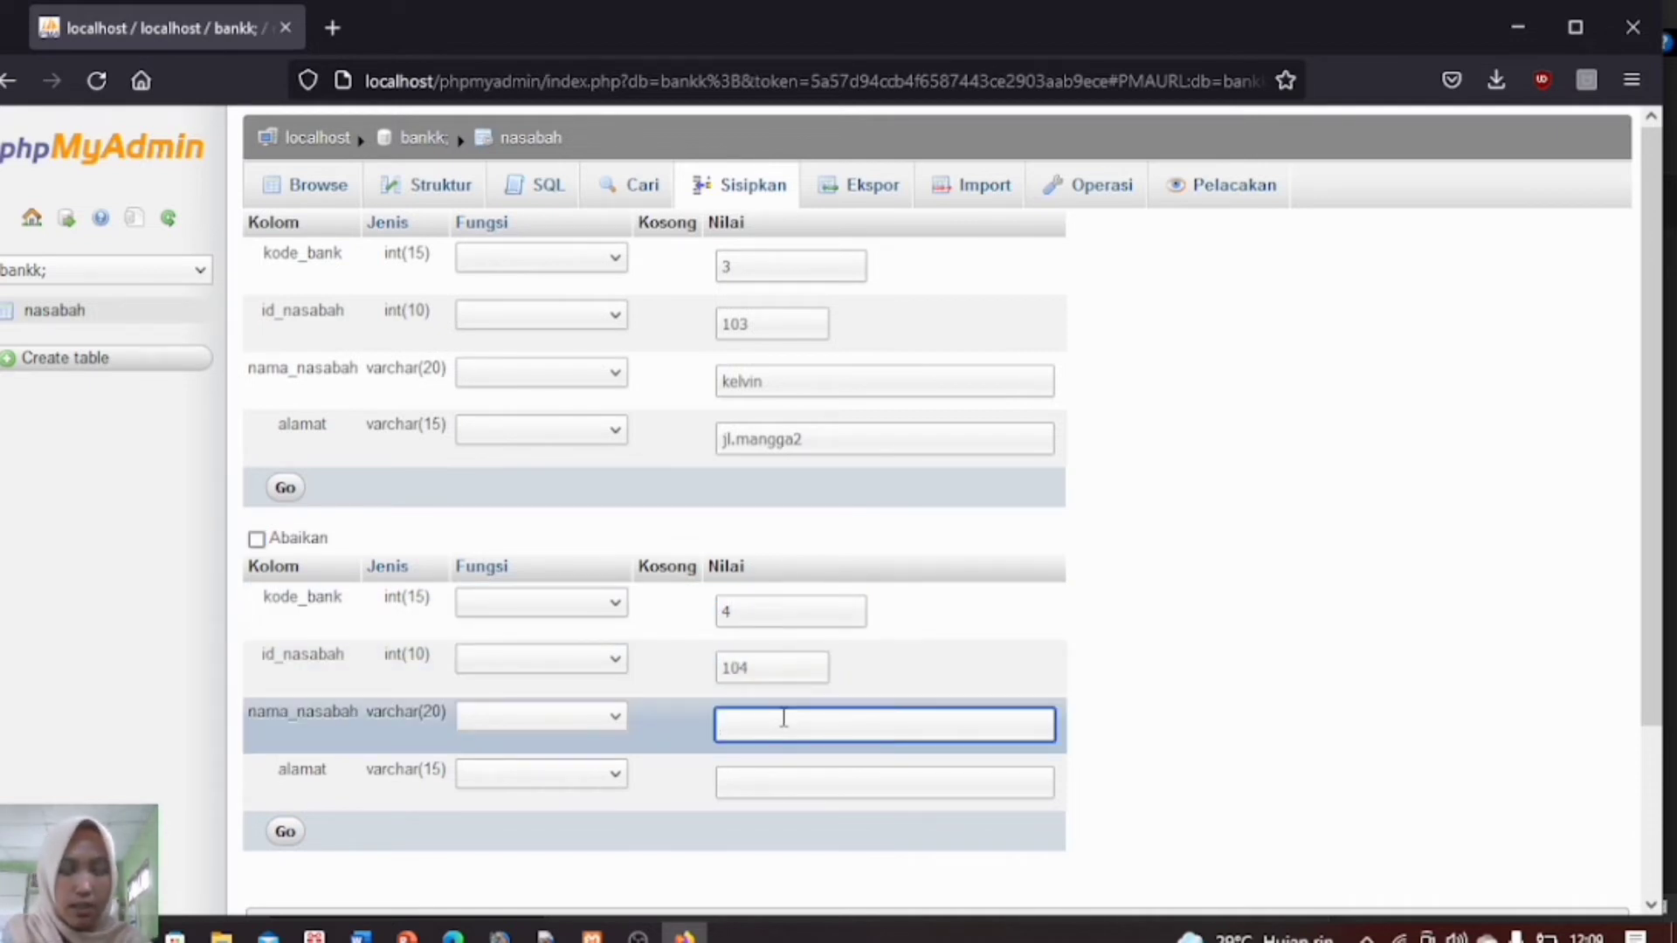
type("zendt")
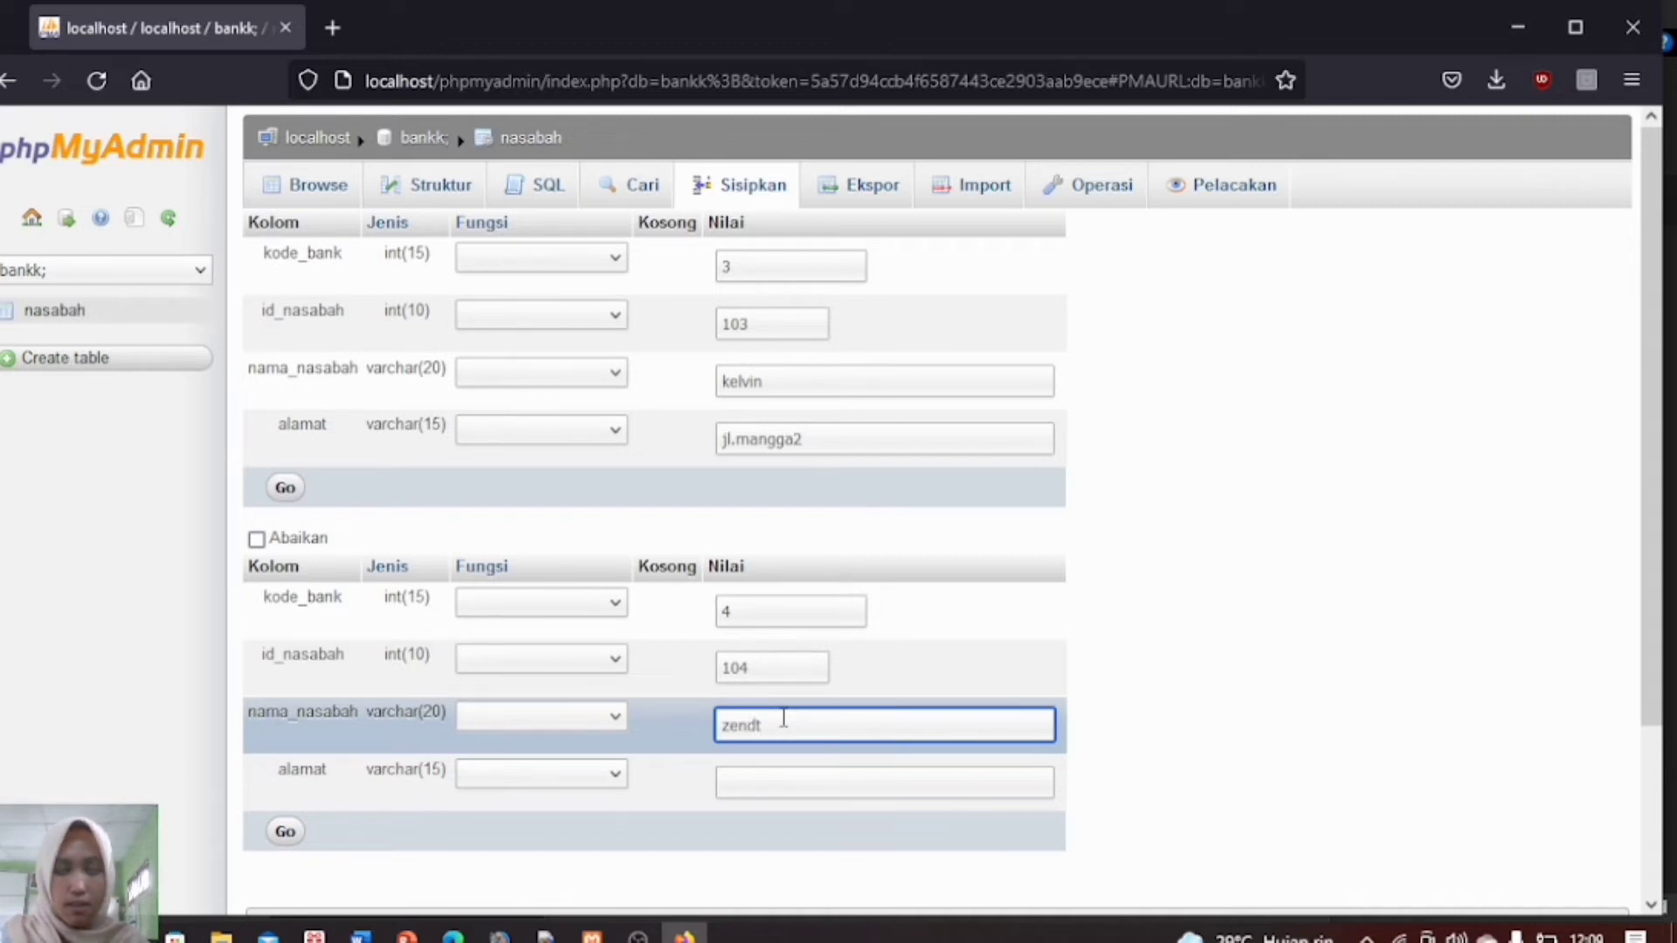
key("BackSpace")
type("y")
left_click(792, 779)
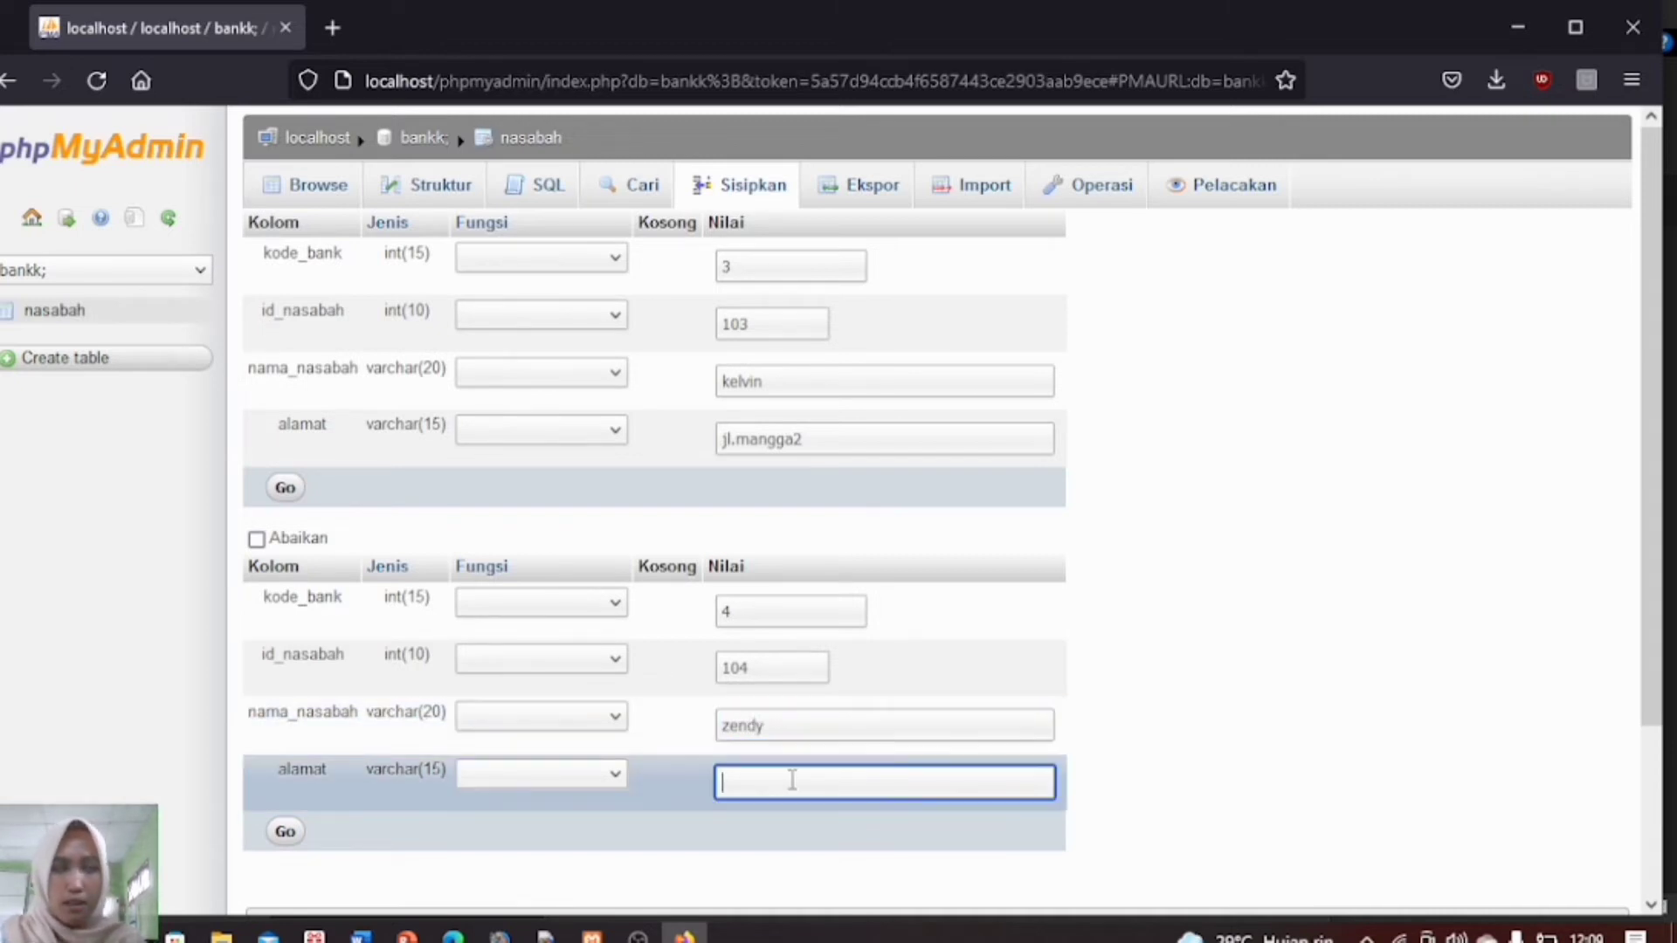
type("jl")
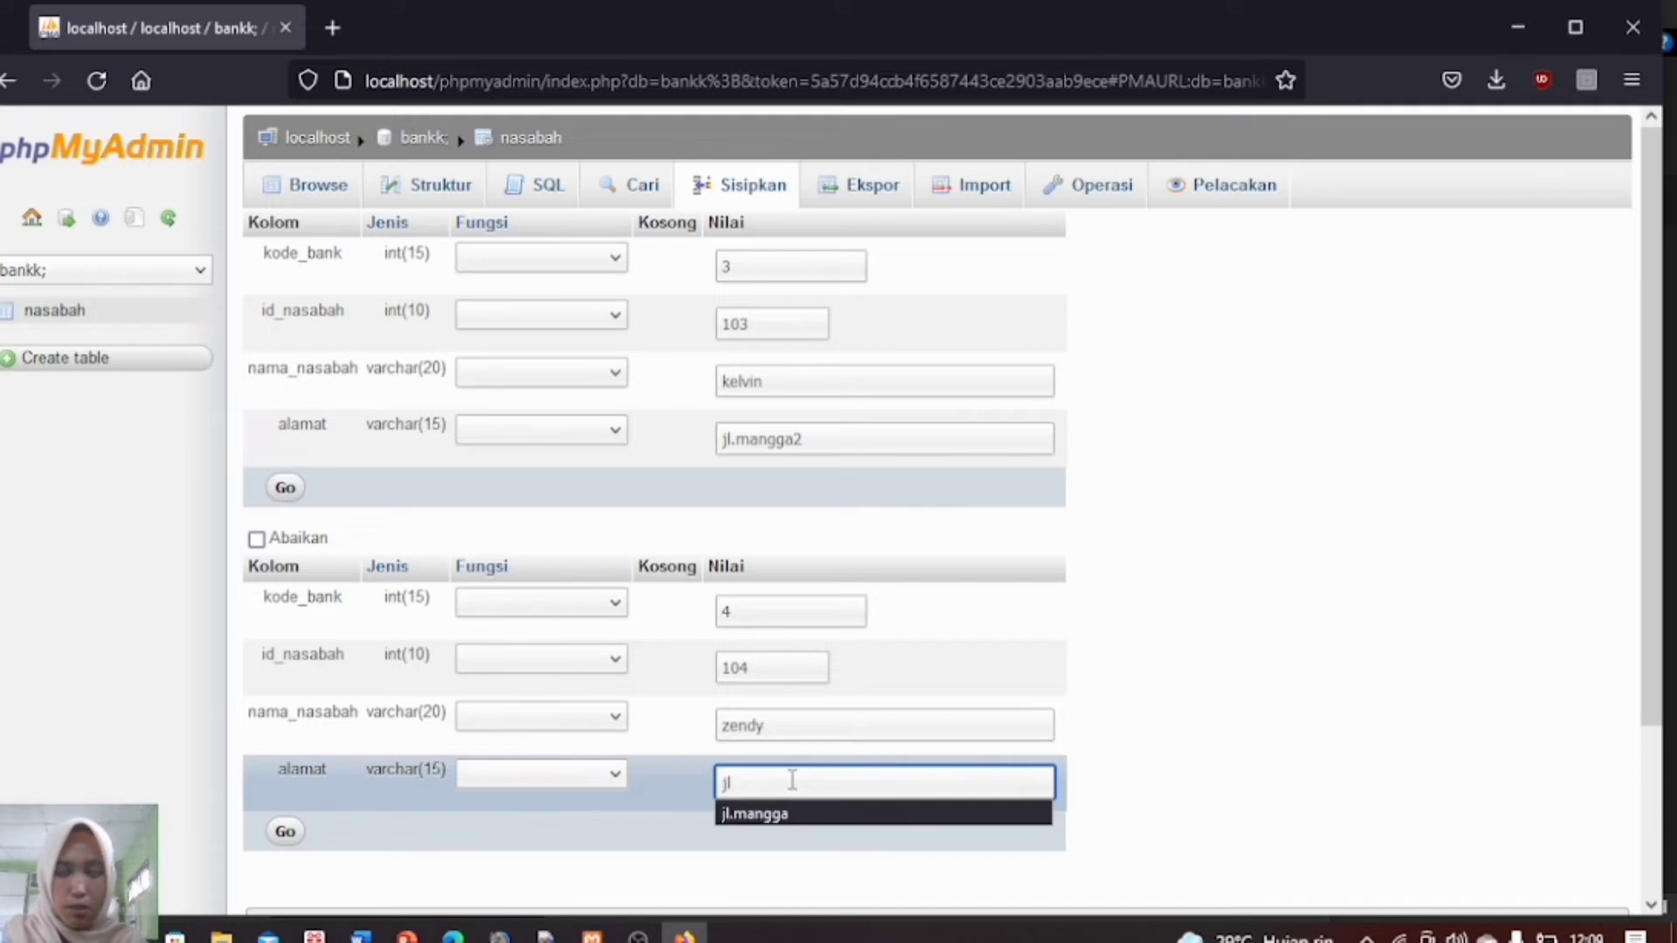
type(".stroberi")
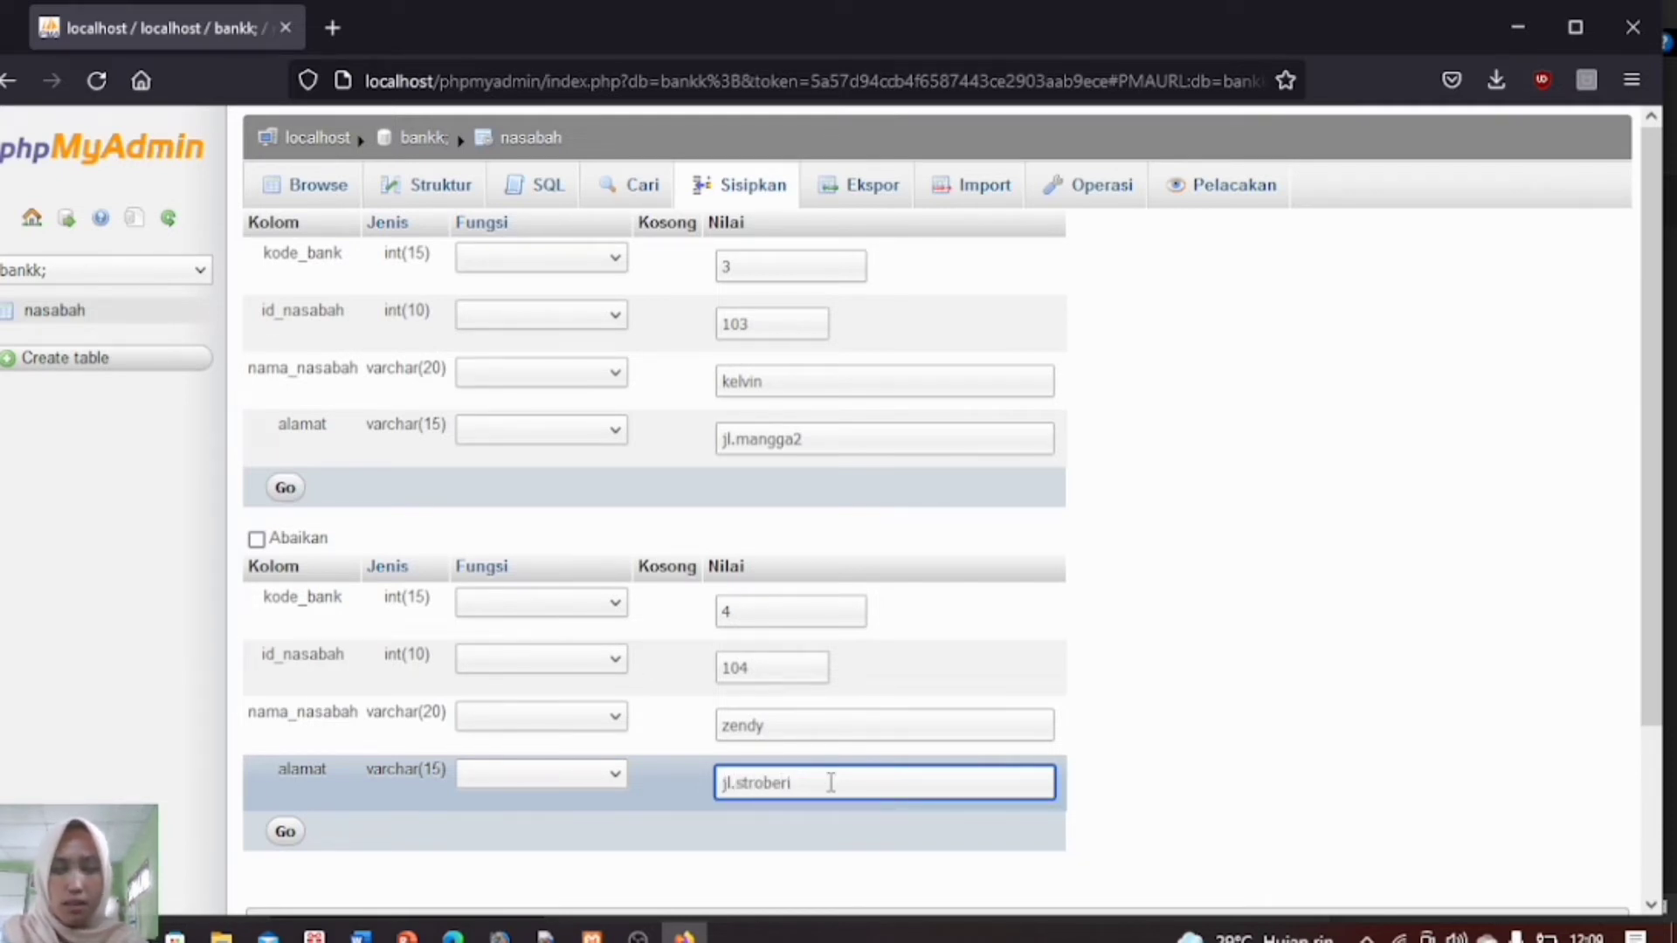
Step: Insert the records with kode_bank 3 and 4 as new rows and browse the updated nasabah table
scroll(1655, 541, "down", 2)
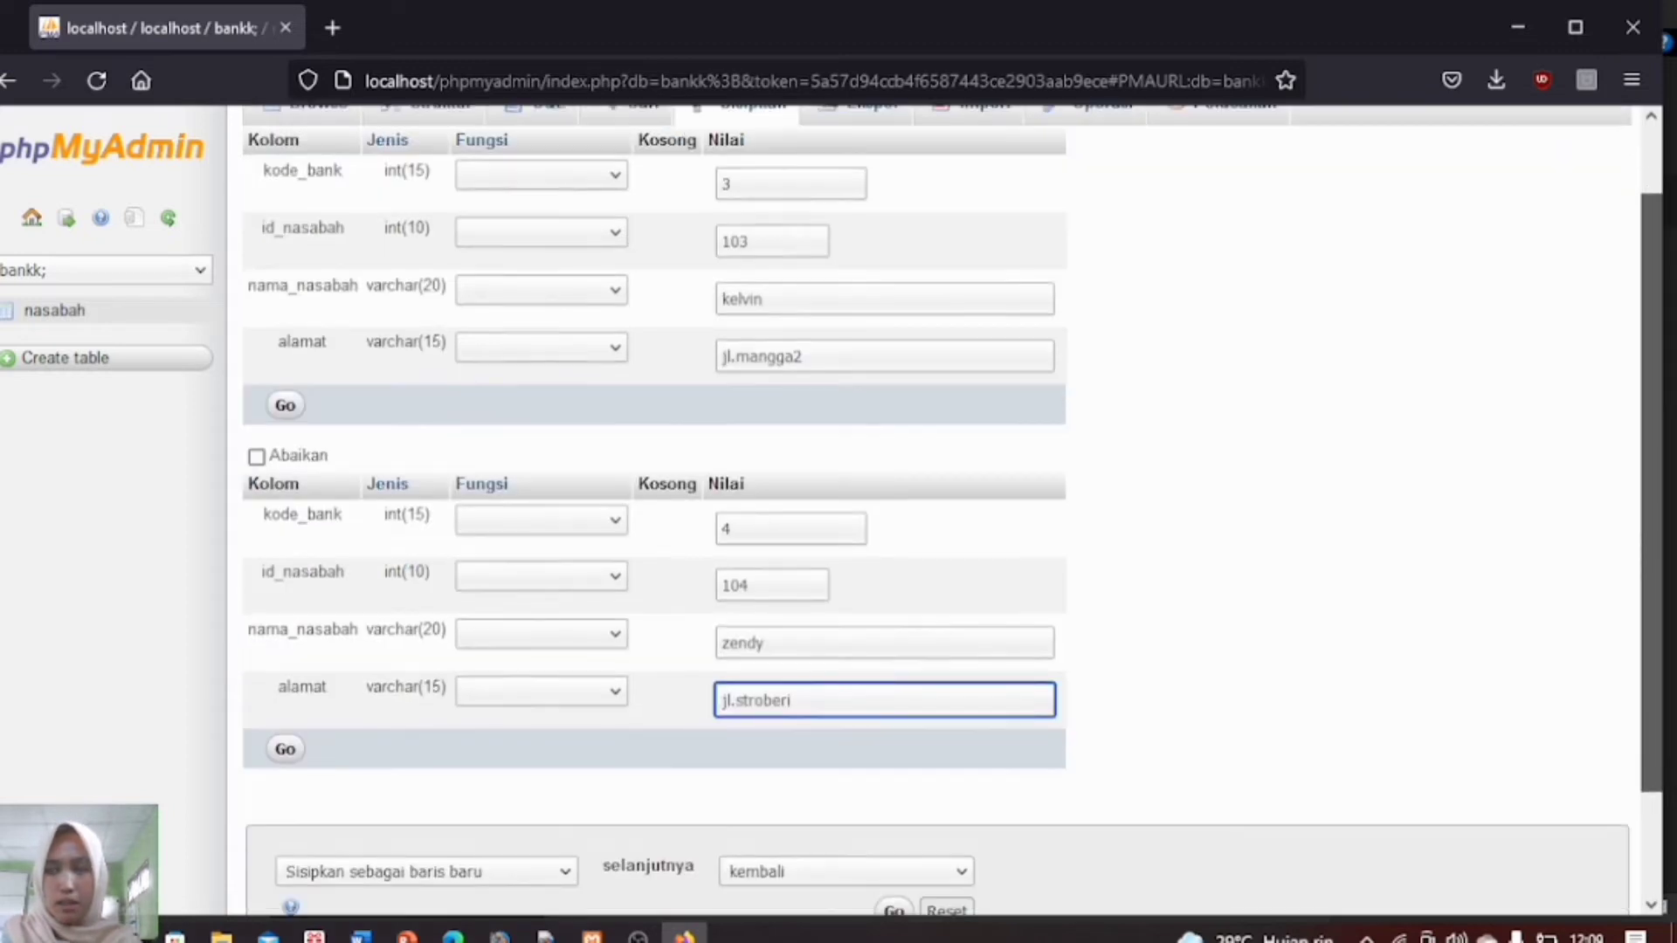
scroll(1231, 857, "down", 3)
left_click(894, 788)
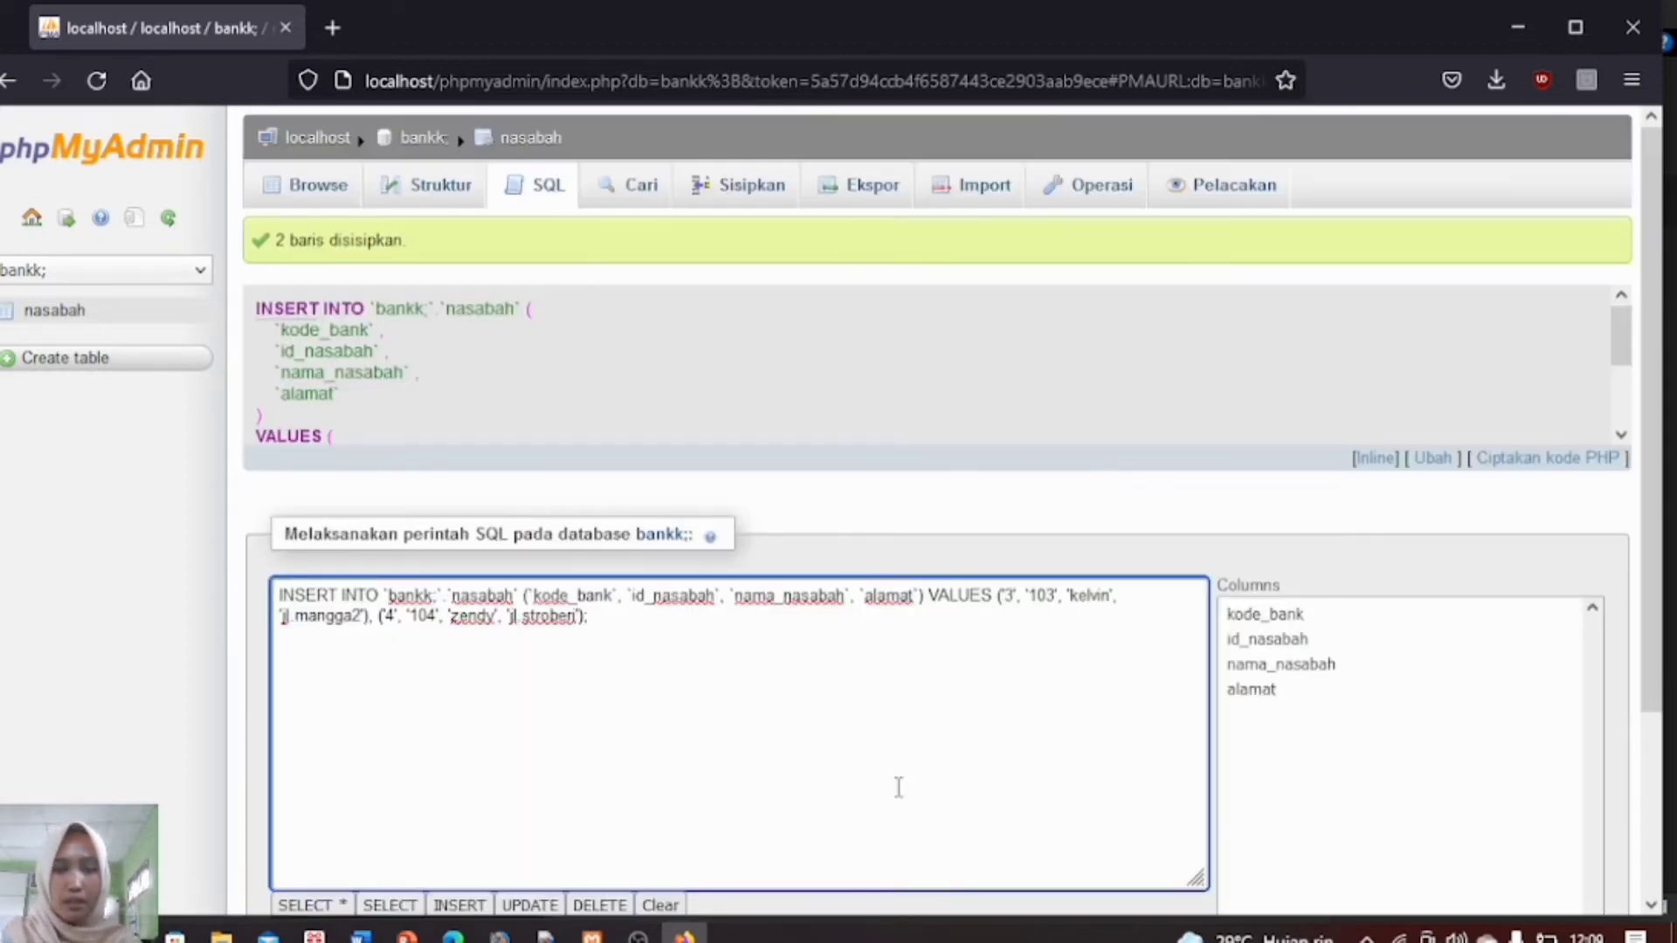
left_click(67, 321)
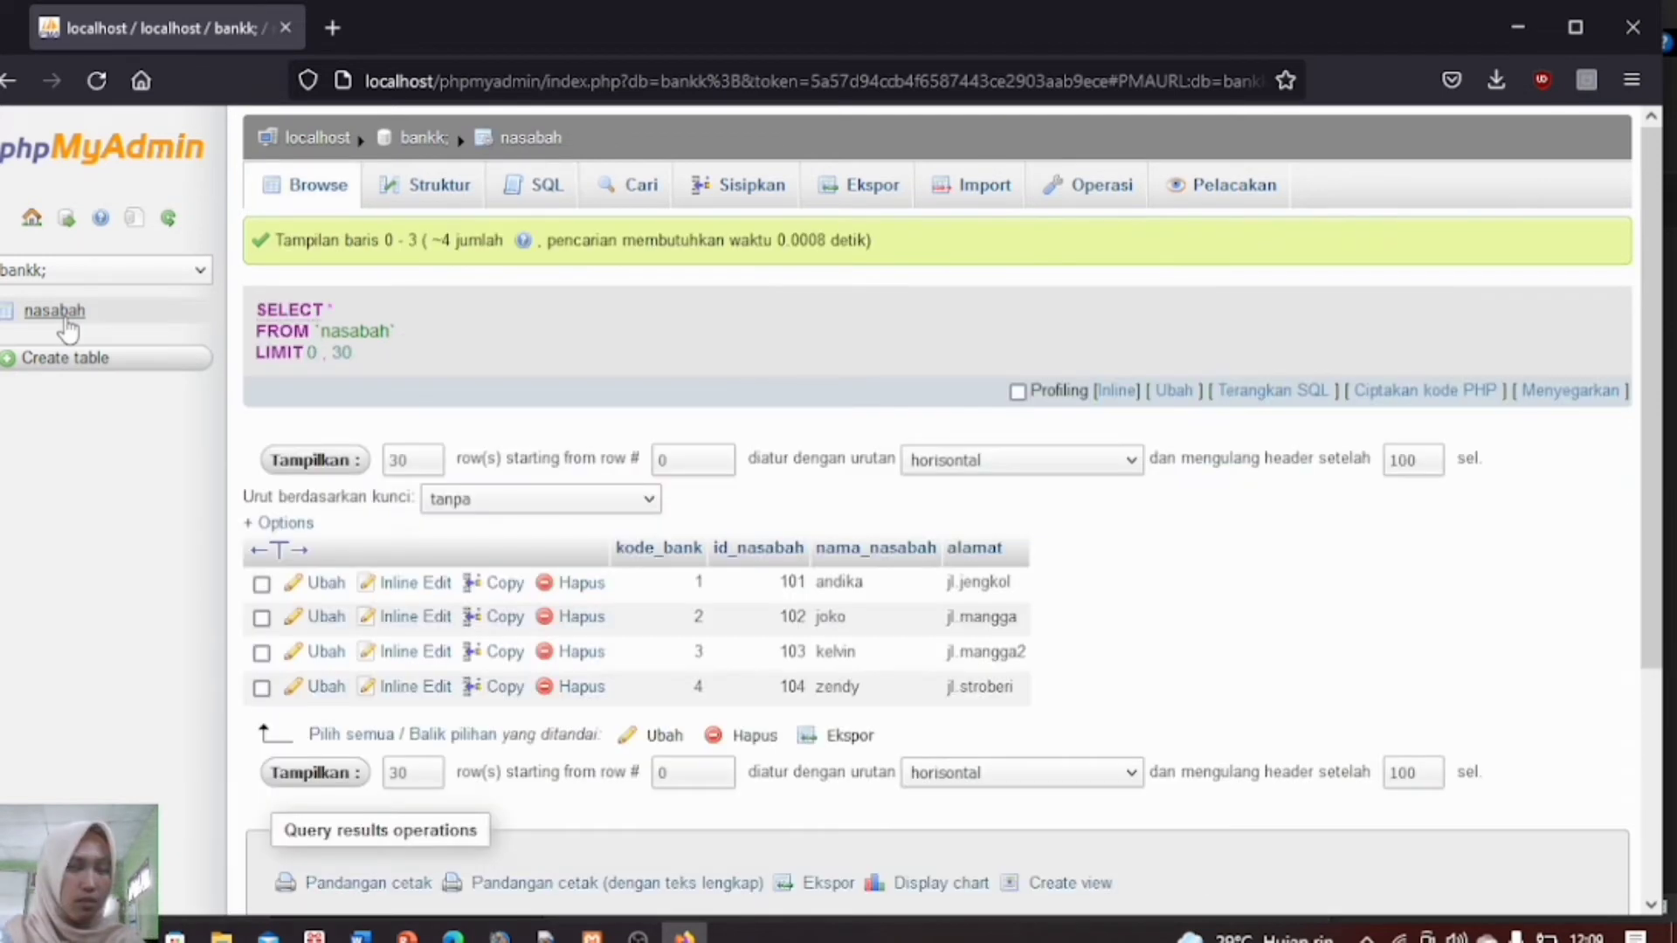
Step: Start another insertion into nasabah, filling the first record with kode_bank 5 and the customer's ID
left_click(752, 200)
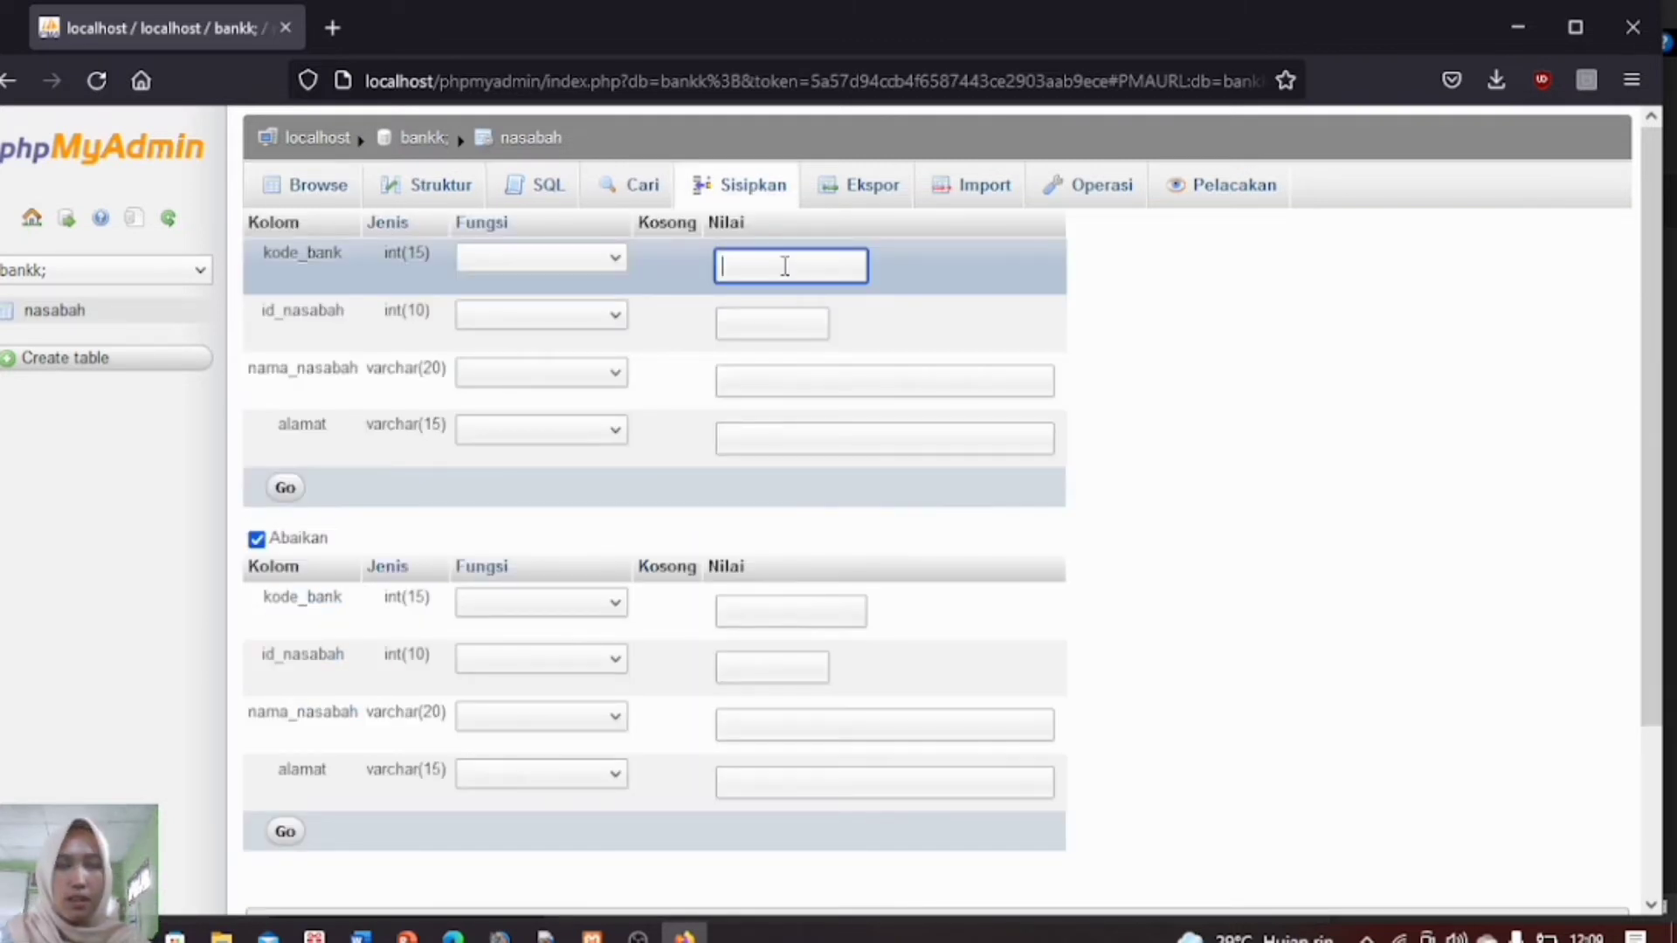
type("105")
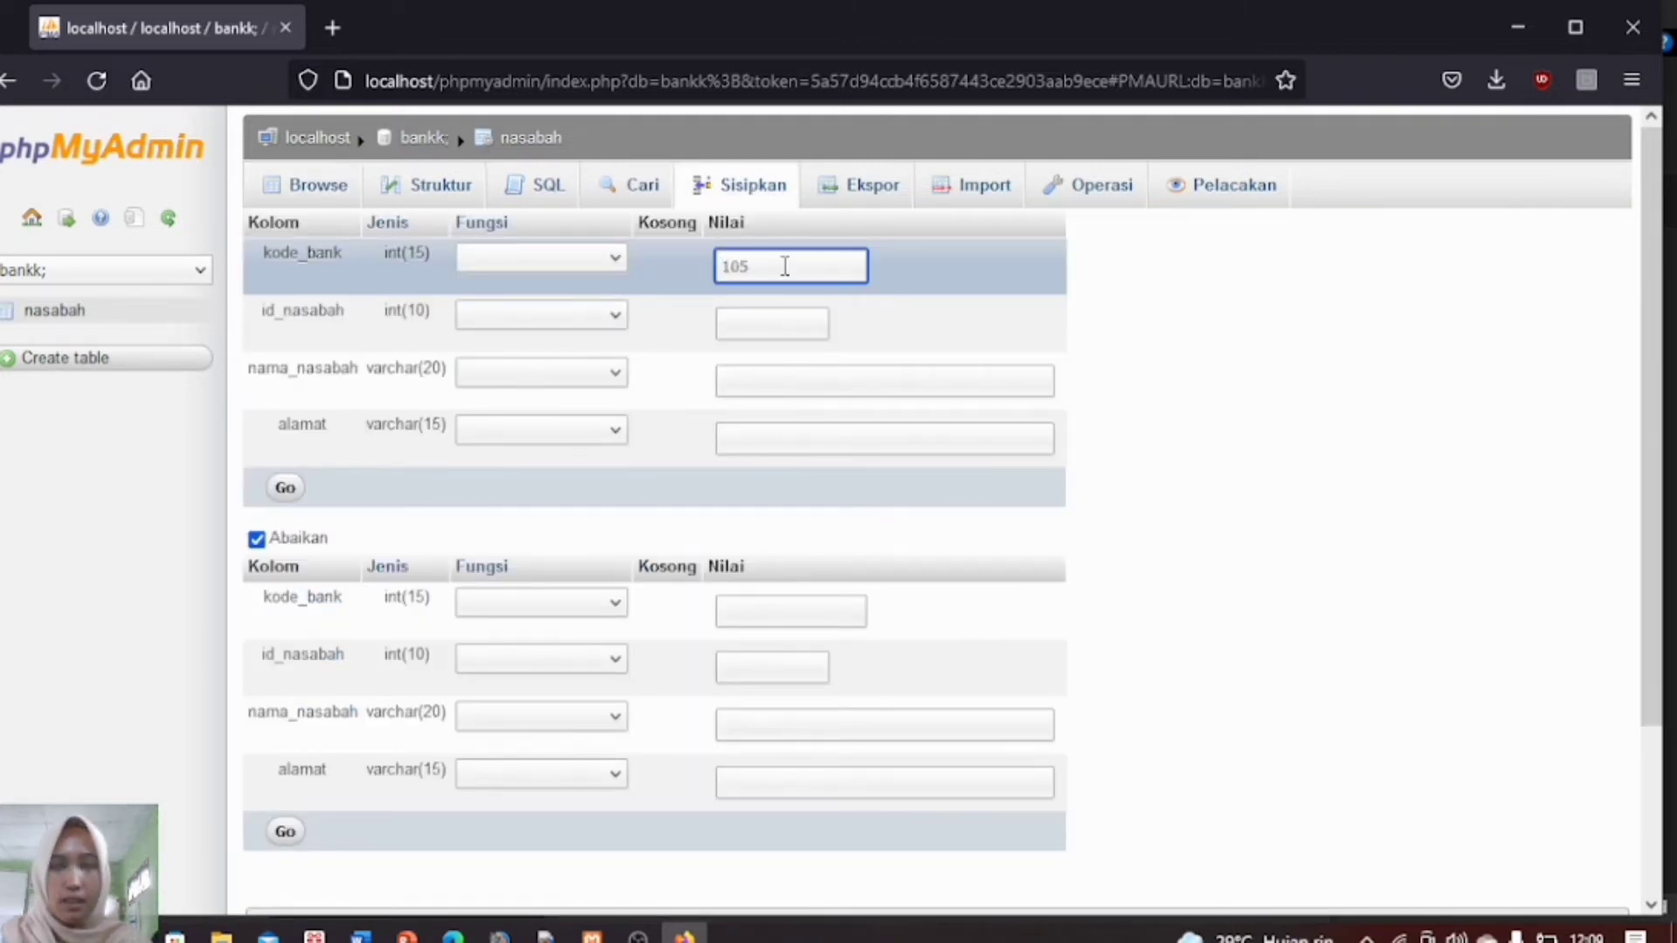
left_click(783, 312)
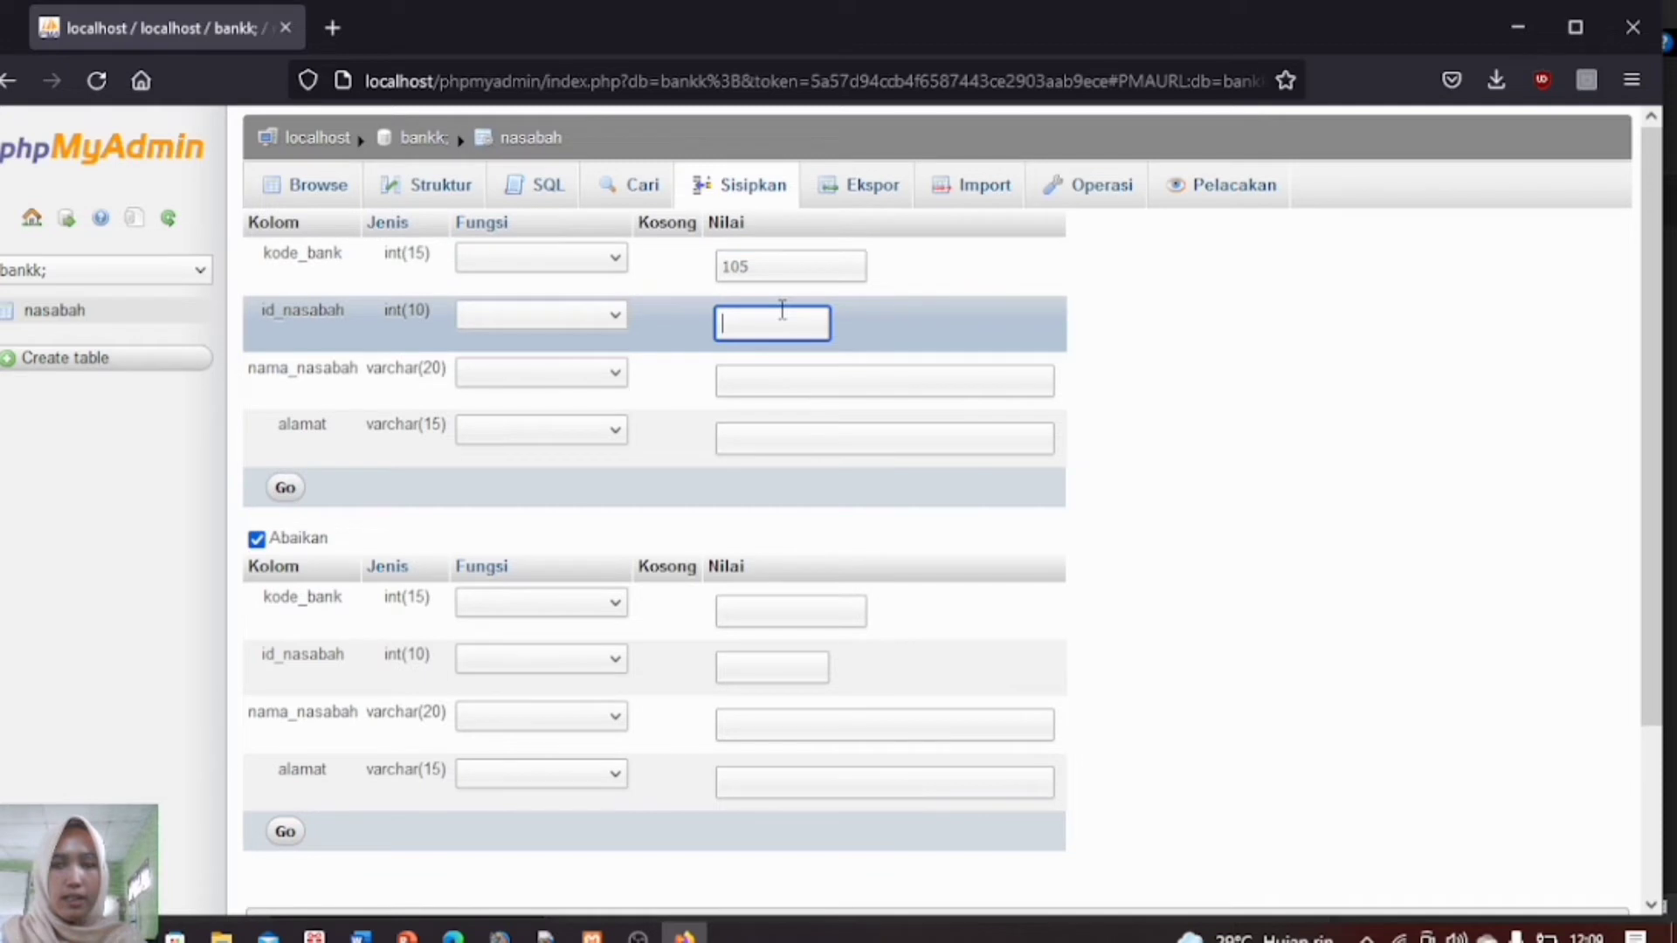
left_click(778, 266)
key("BackSpace")
key("BackSpace")
key("BackSpace")
type("5")
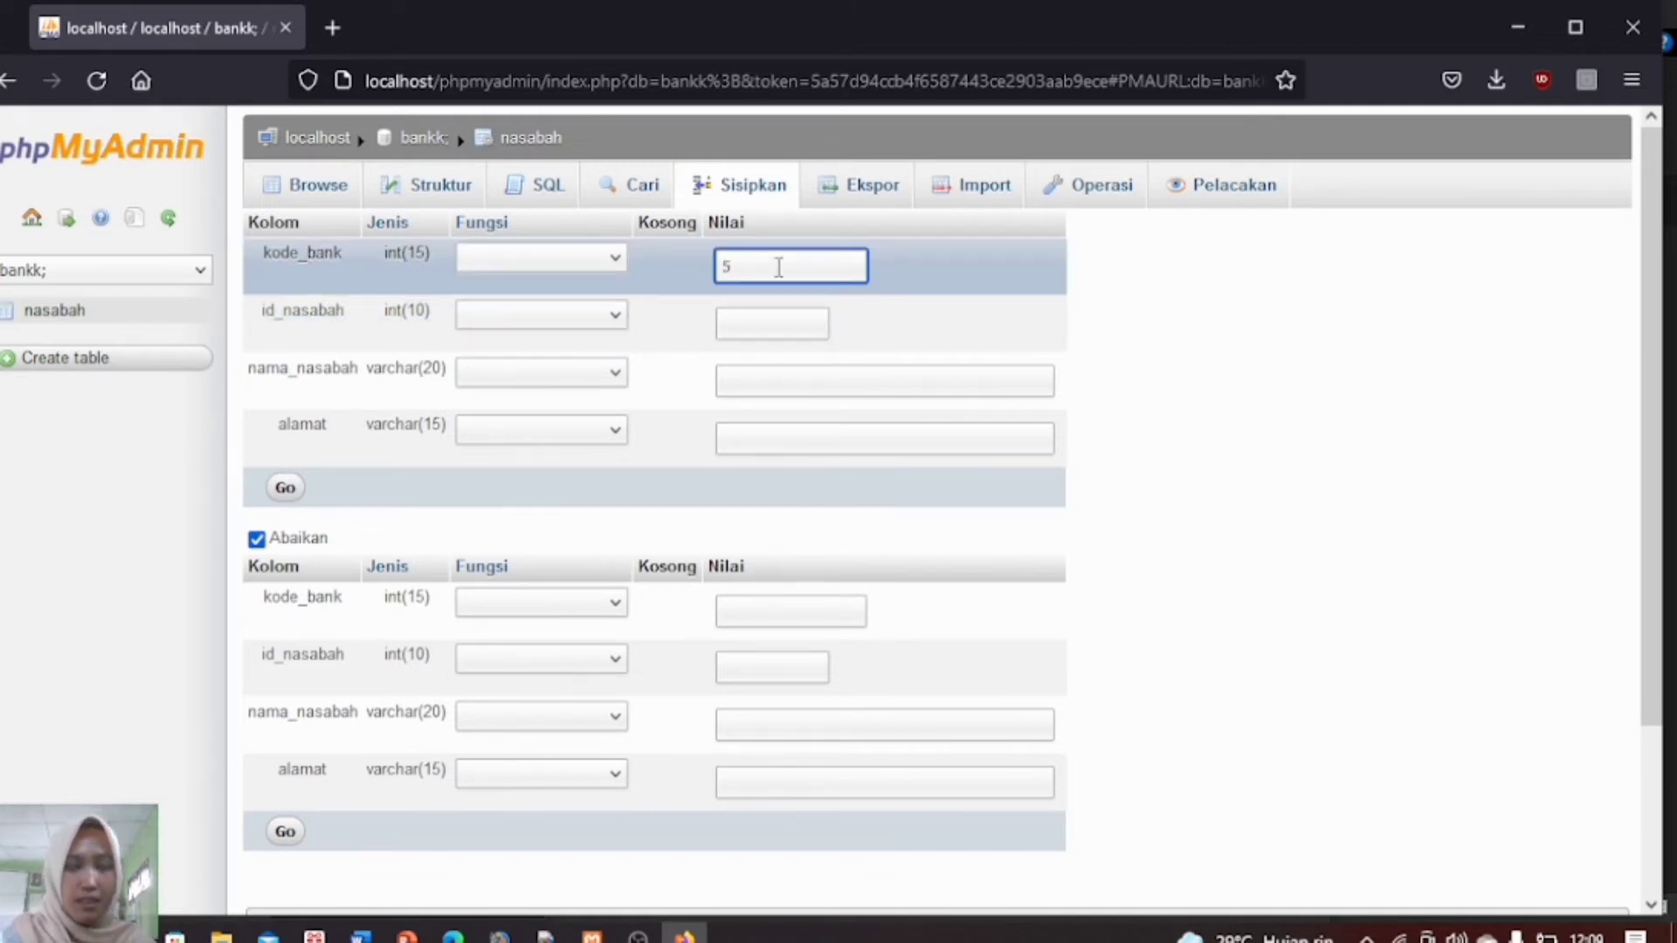
left_click(766, 323)
type("105")
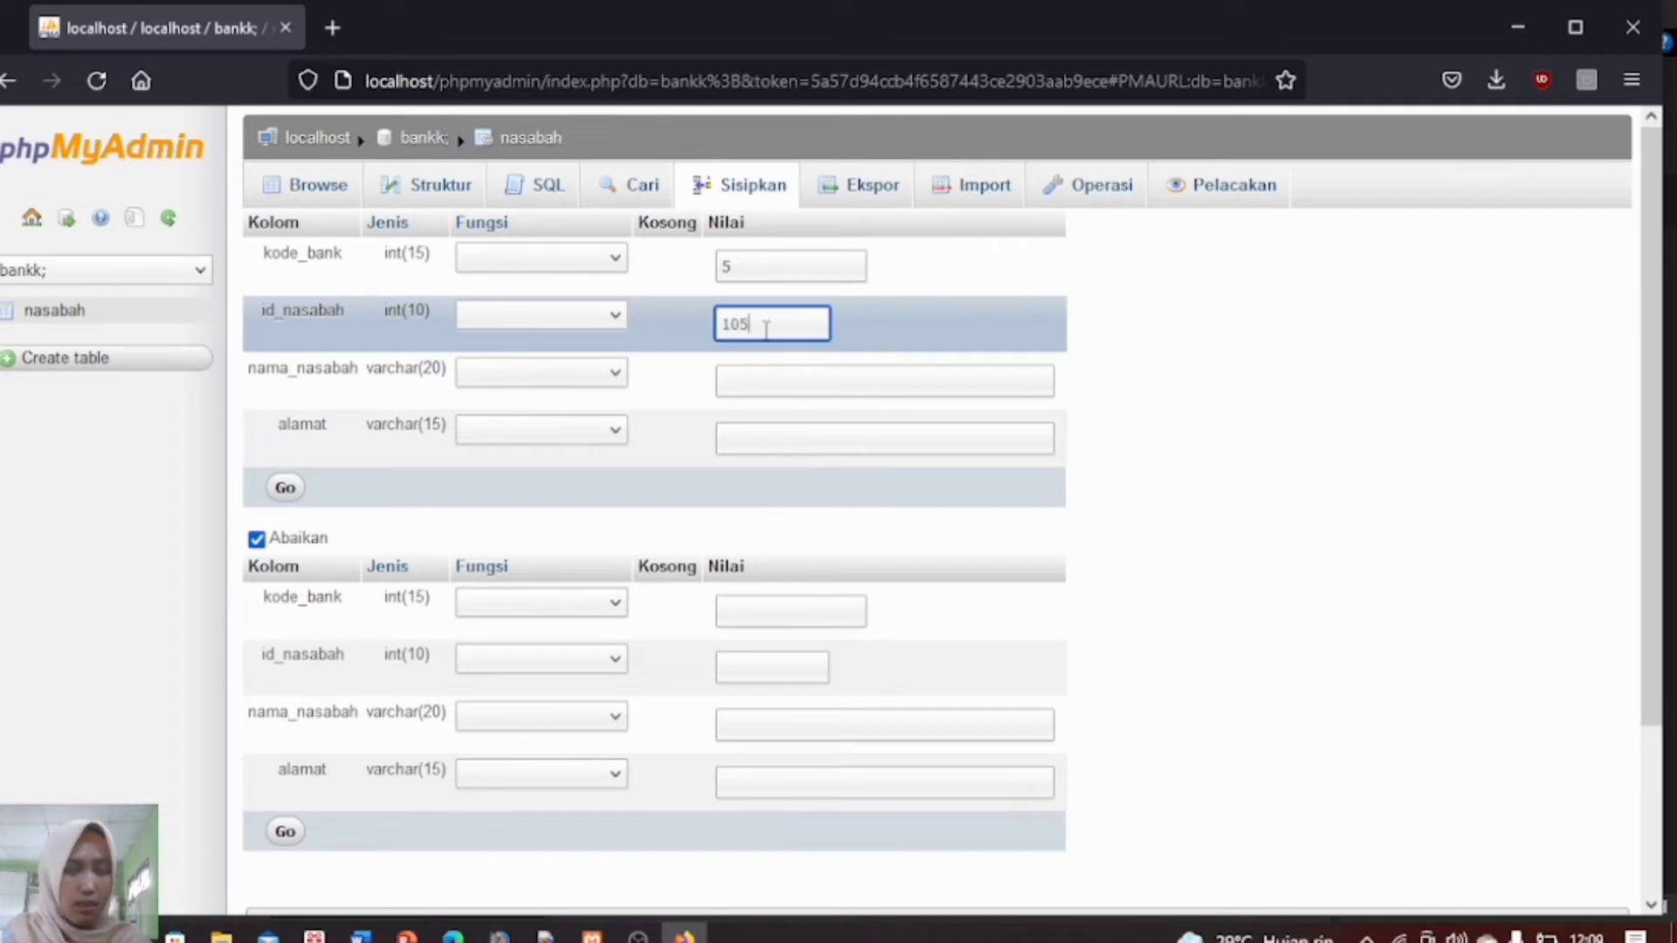
Step: Enter the customer's name and address in the record with kode_bank 5
left_click(764, 368)
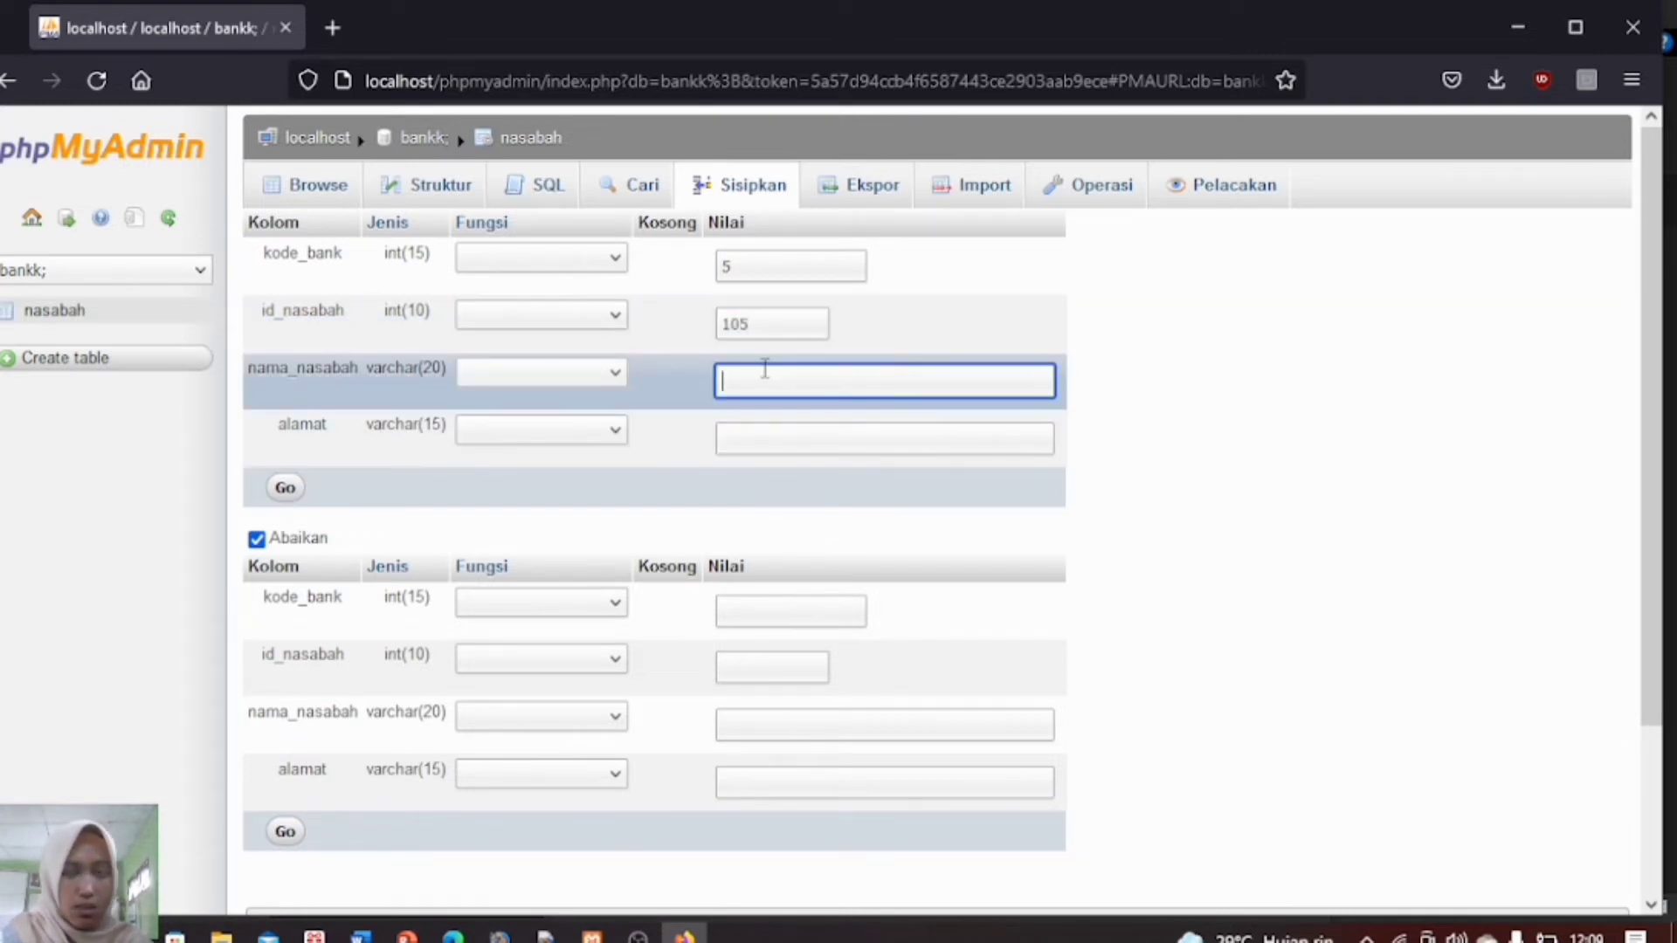
type("susilo")
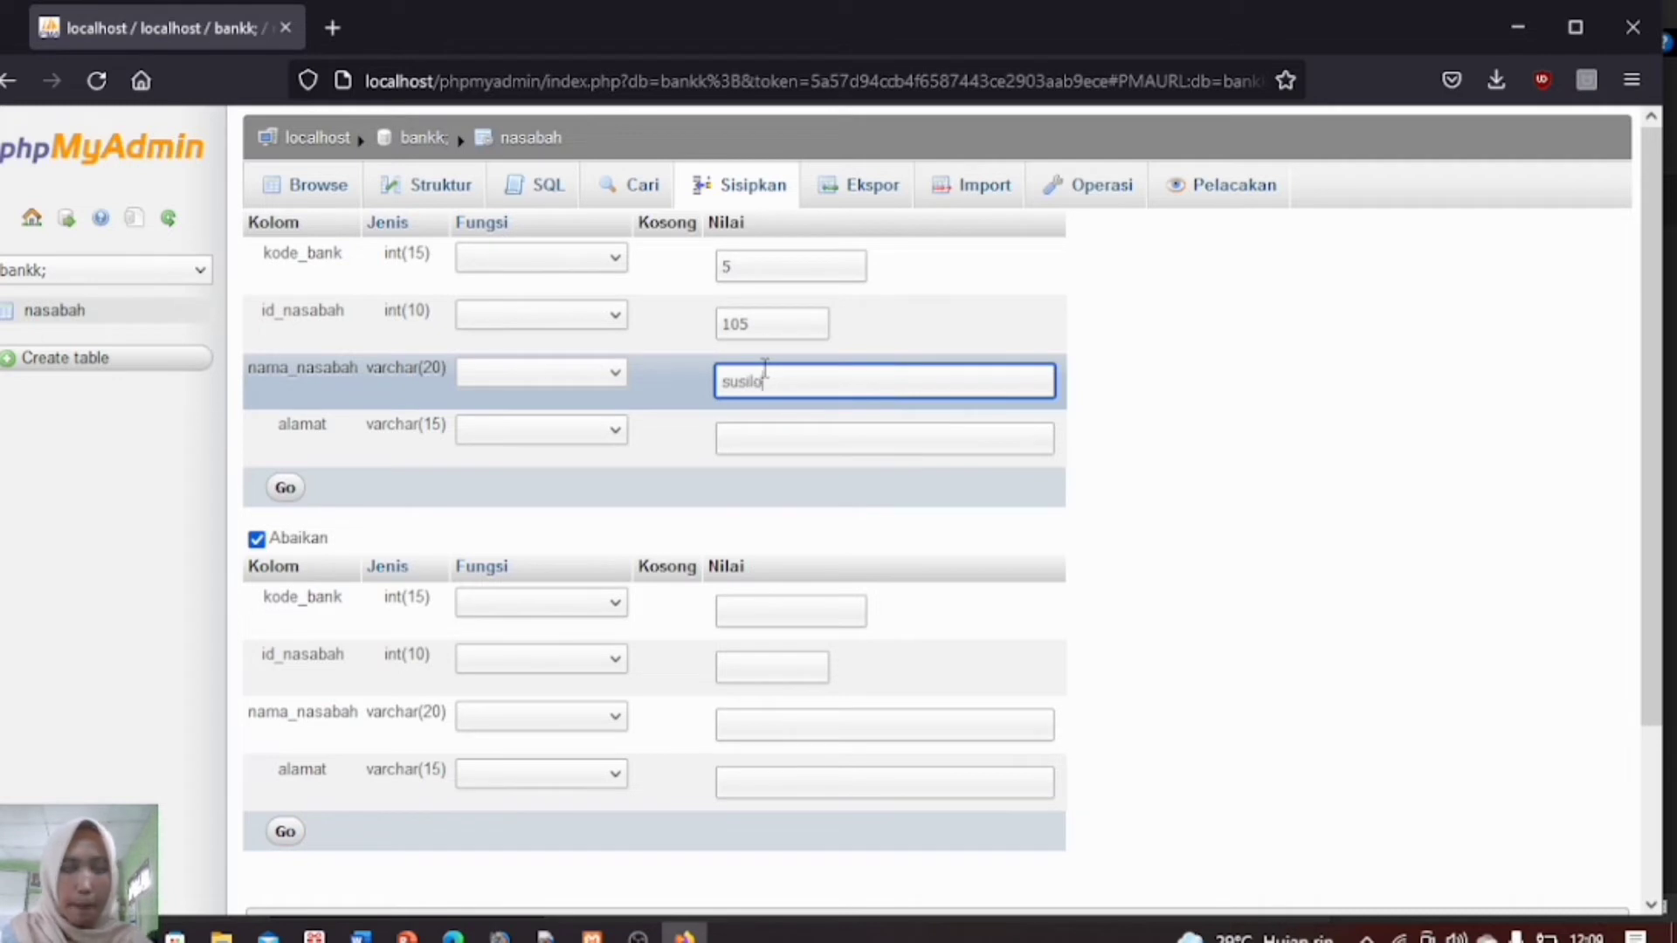
left_click(761, 438)
type("jl.")
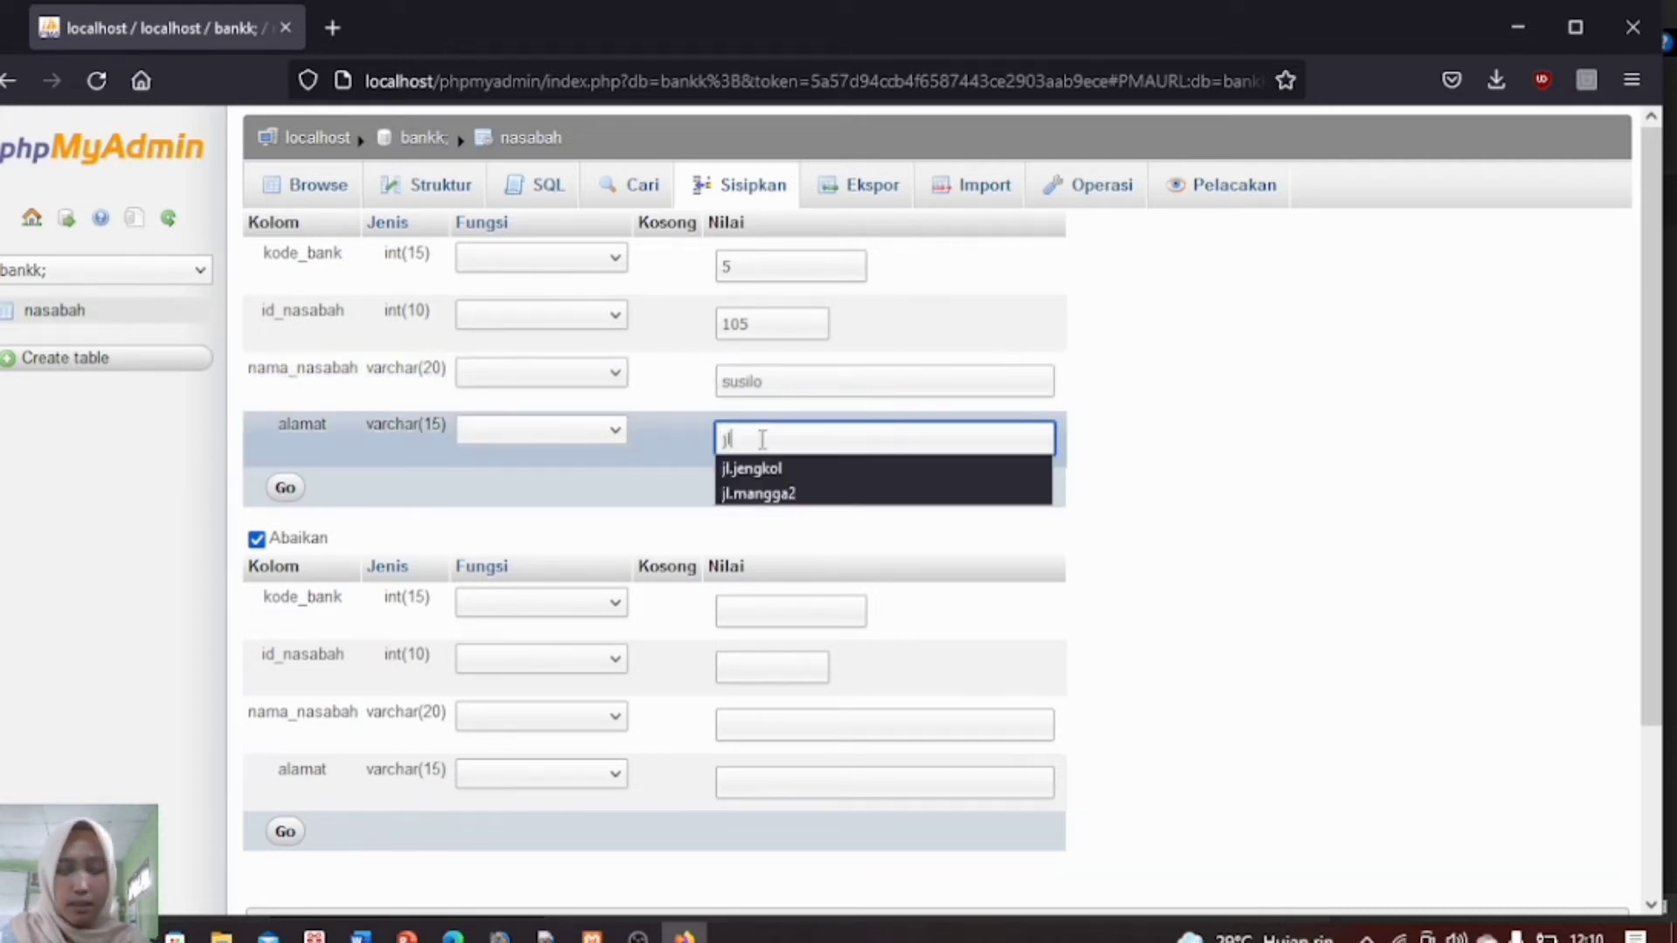
type("ape")
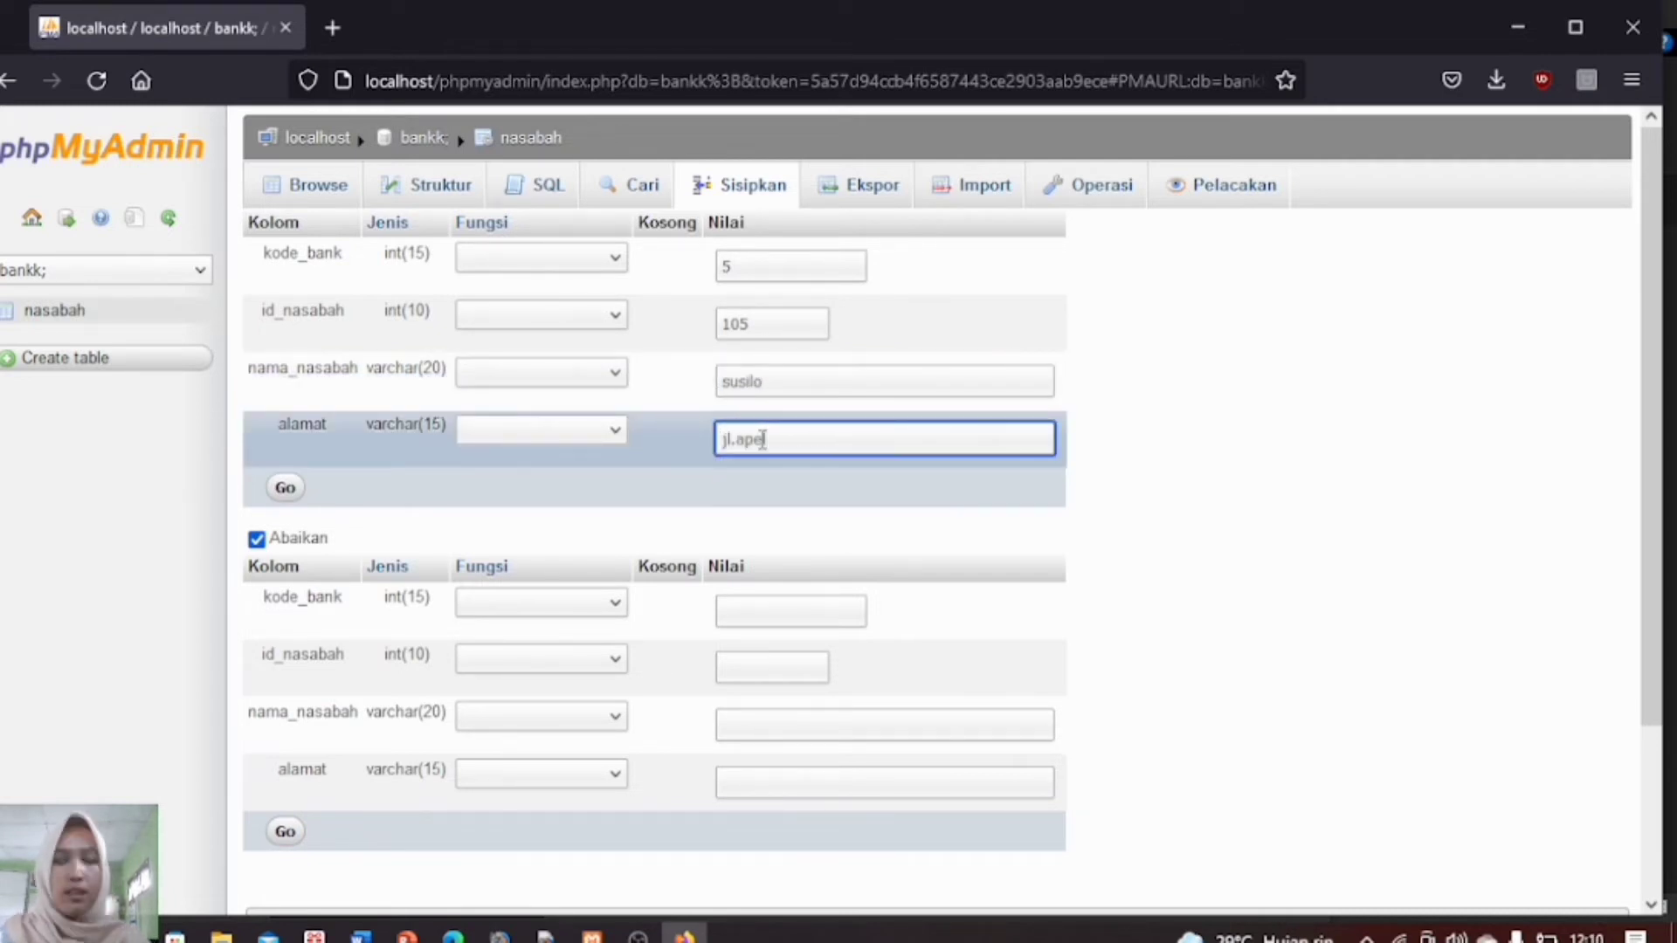
type("l")
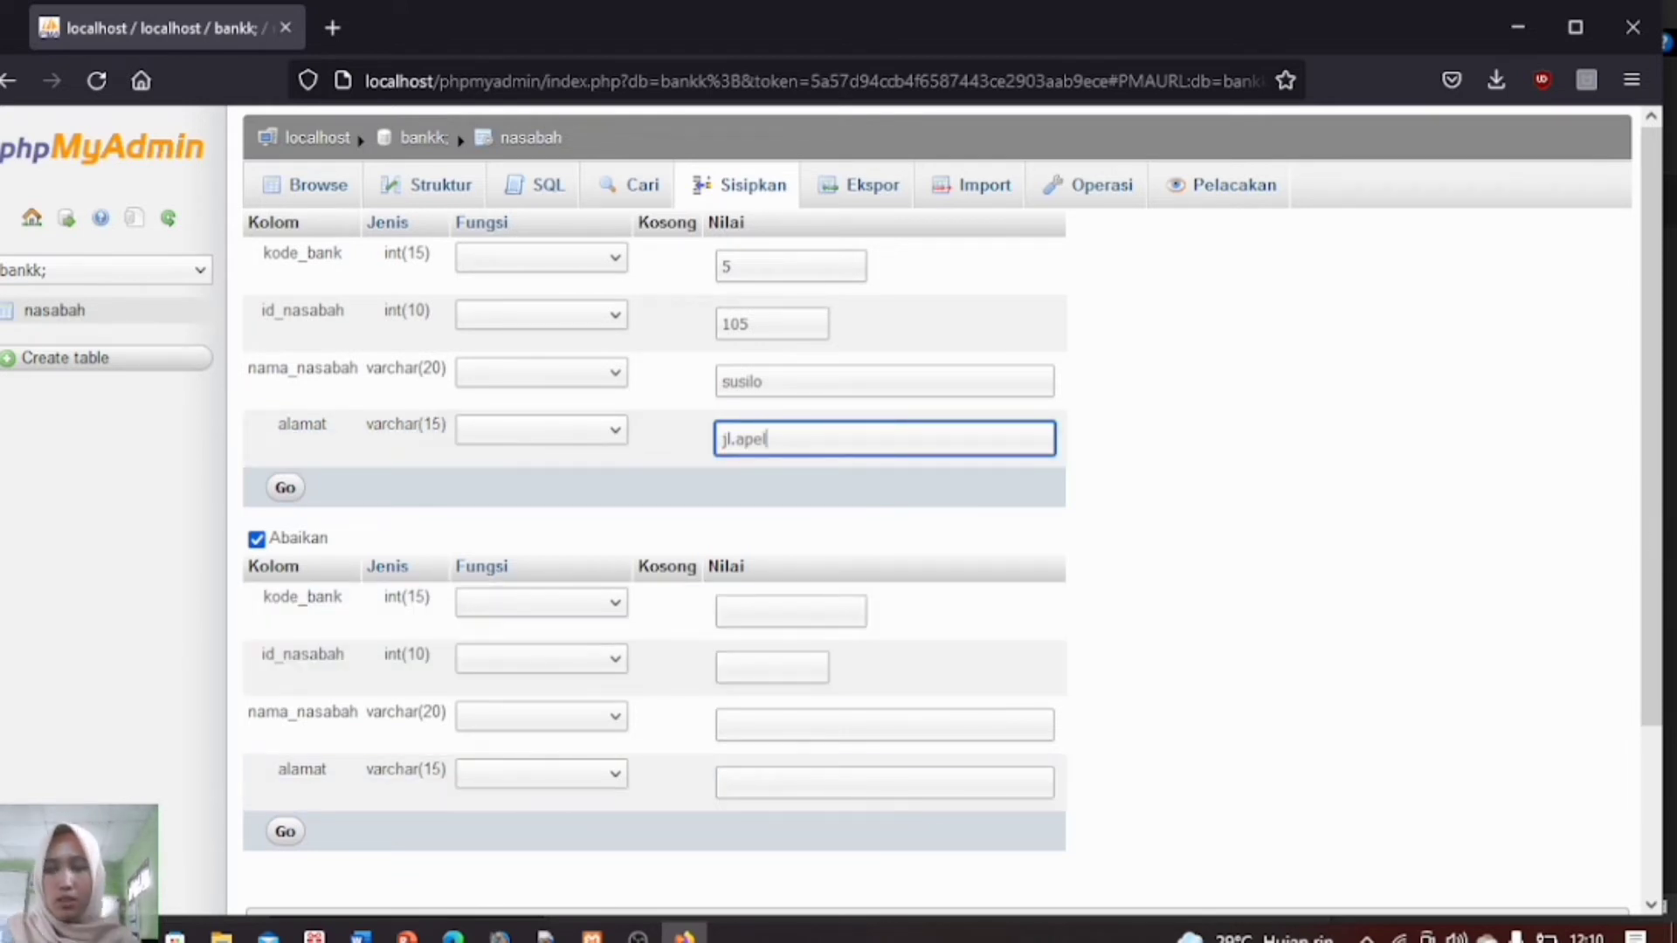
Step: Insert the record with kode_bank 5 as a new row and browse the updated nasabah table
left_click_drag(1659, 515, 1659, 668)
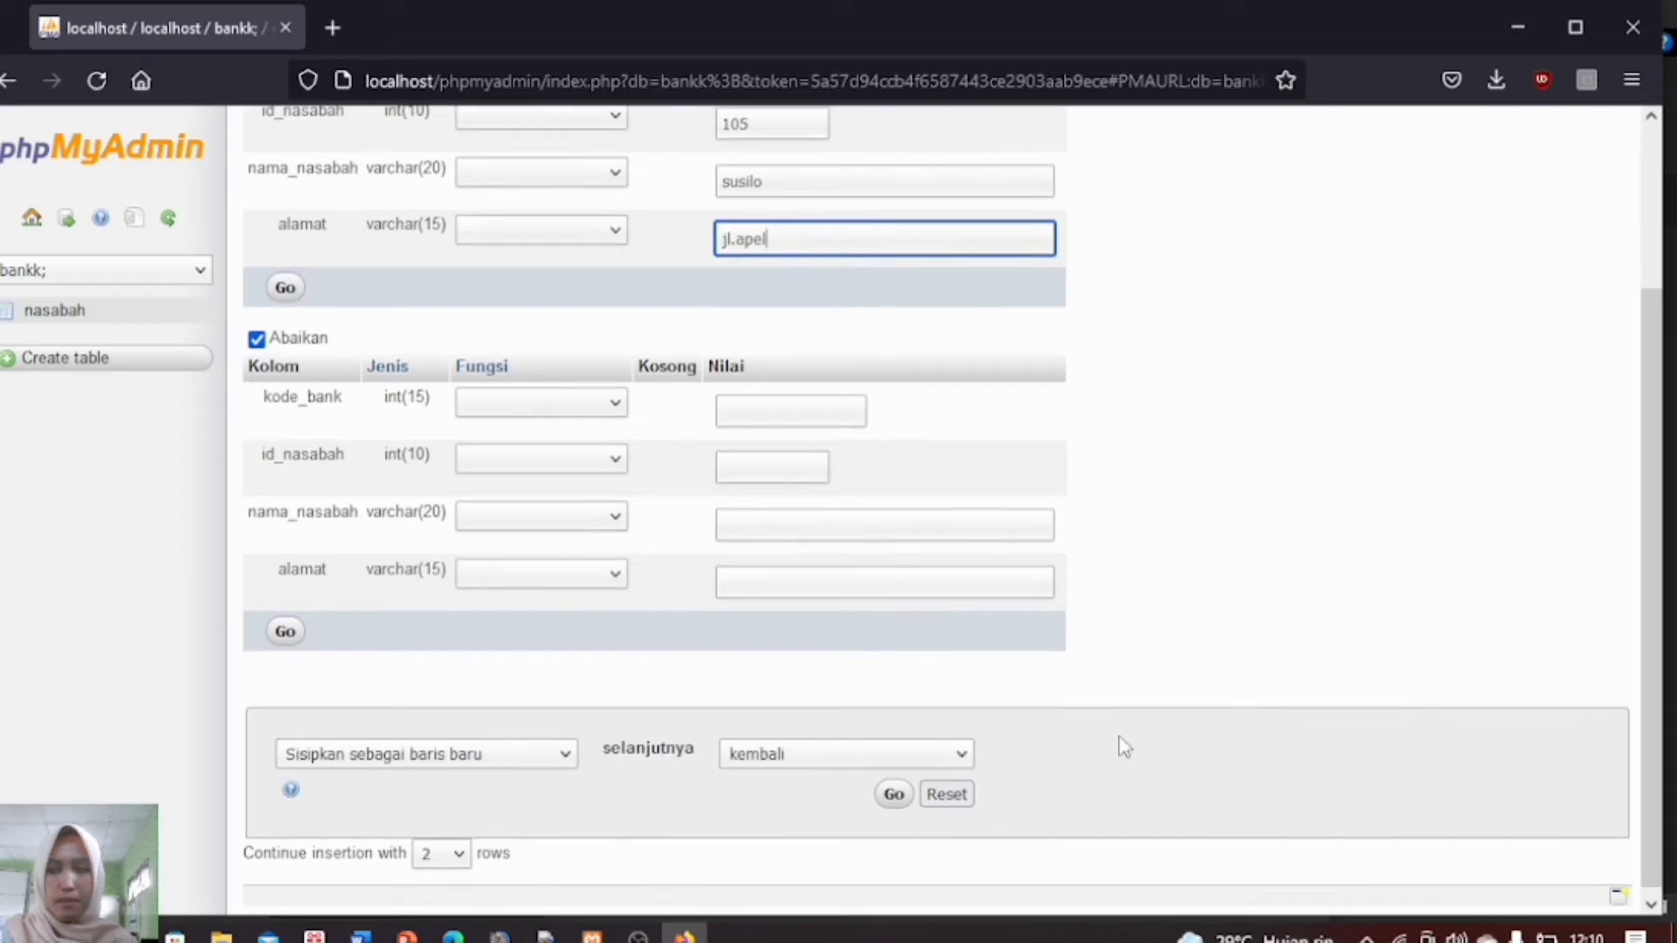
left_click(905, 798)
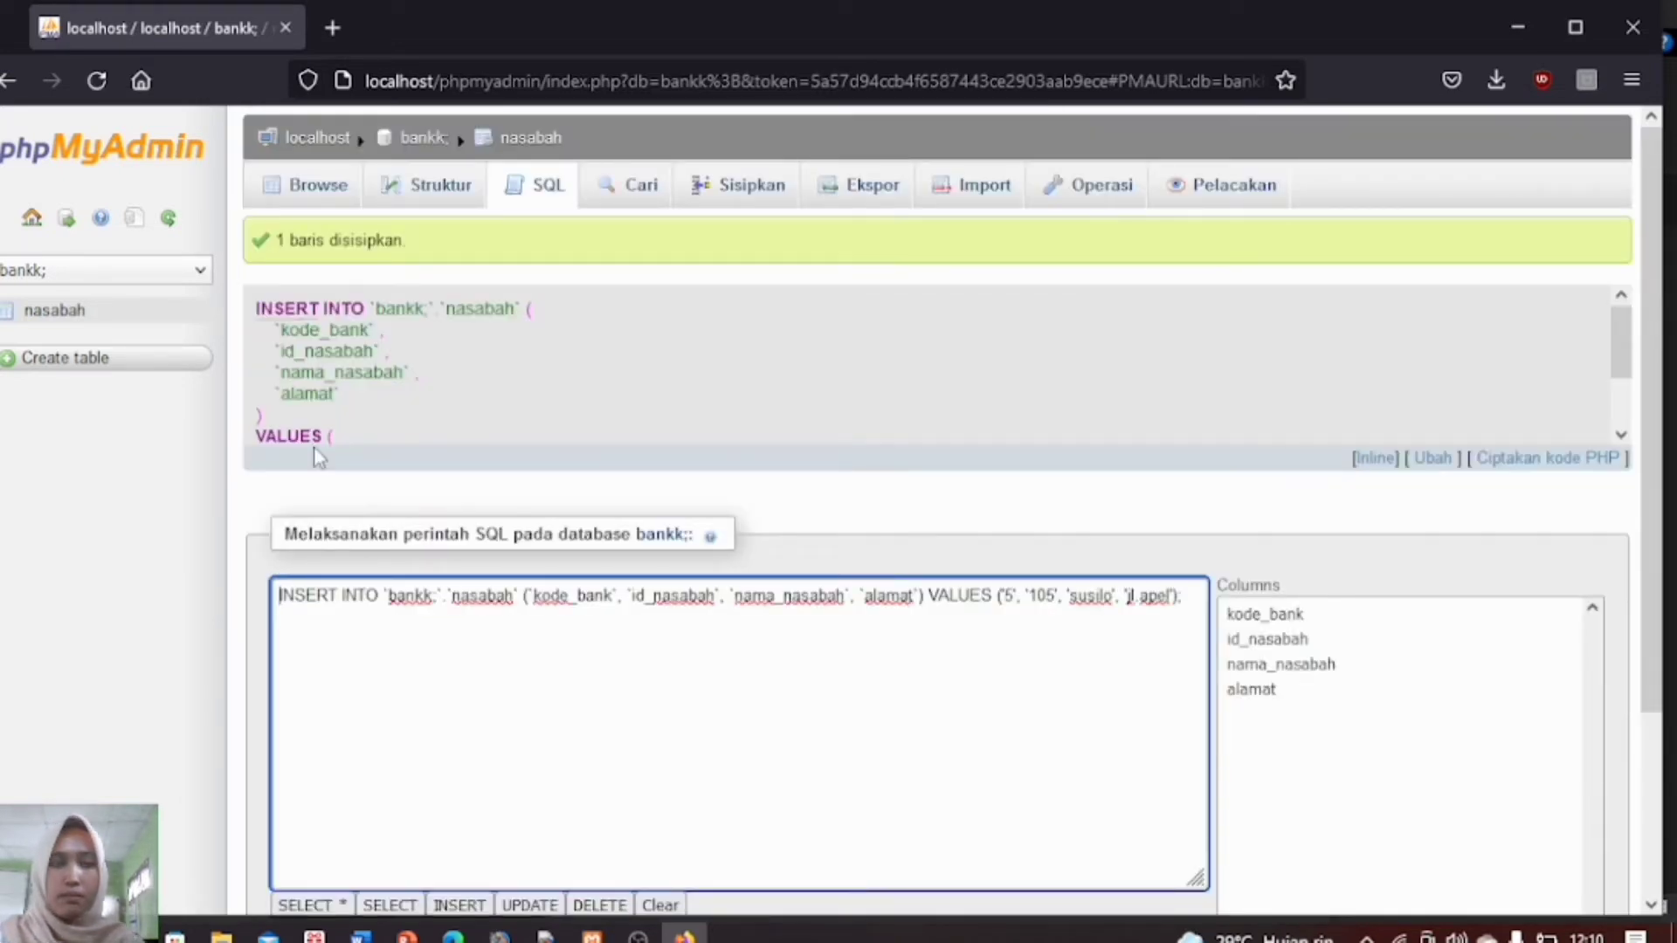
left_click(35, 313)
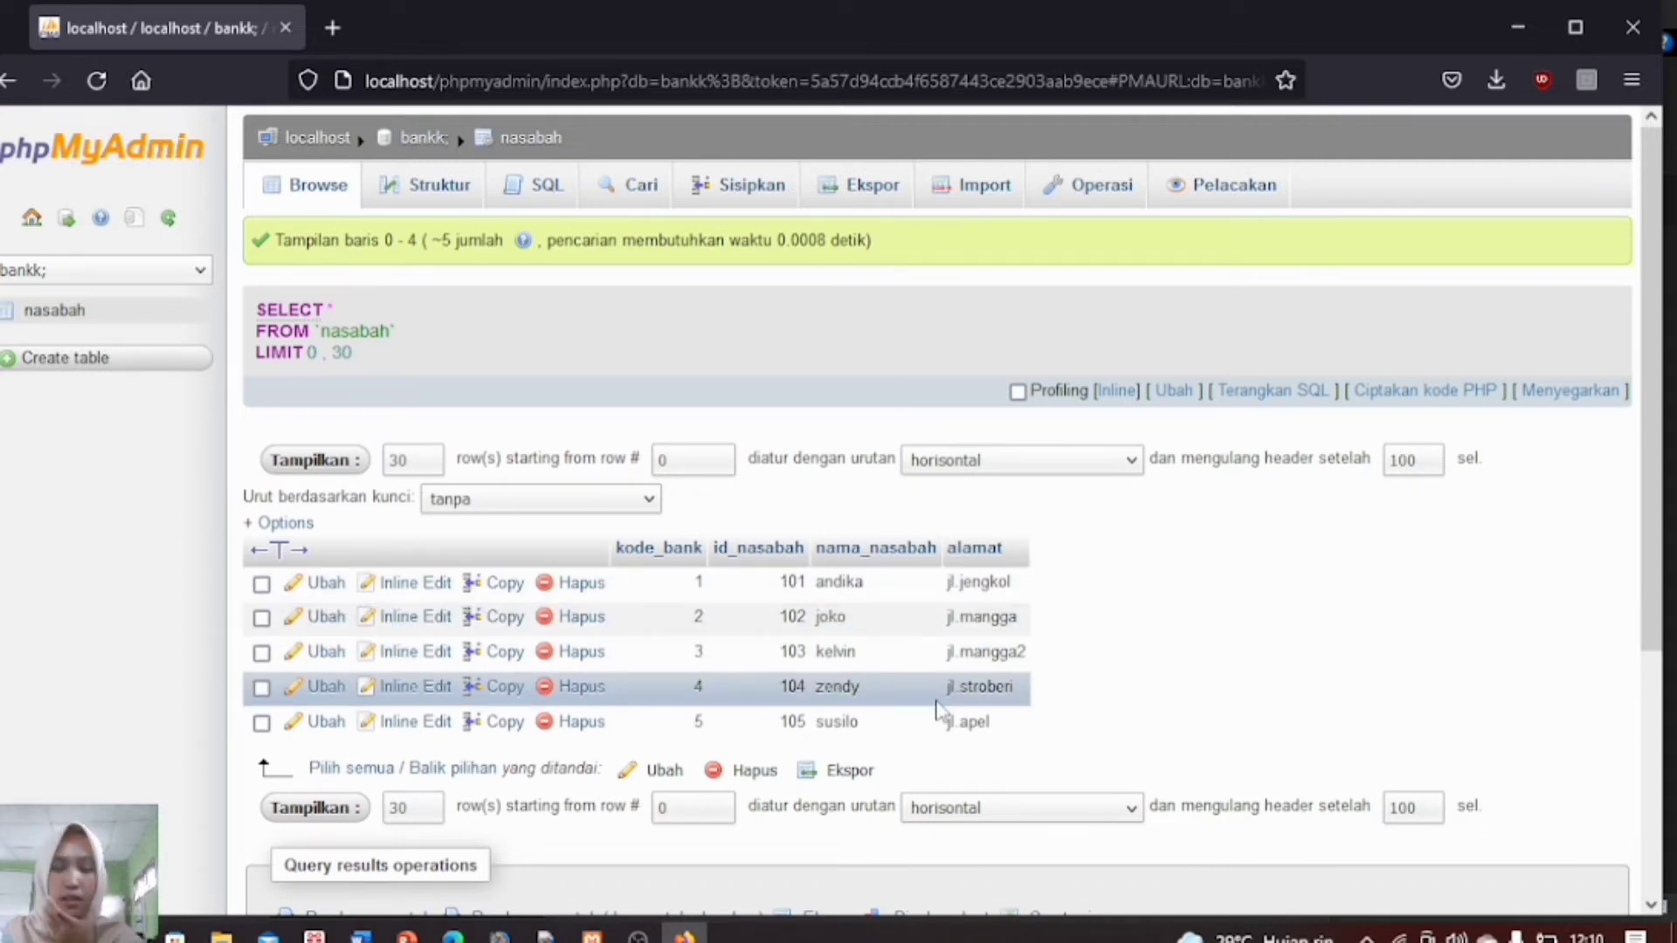
Step: Return to the bankk; database and start creating a new table named peminjam with 4 columns
left_click(423, 138)
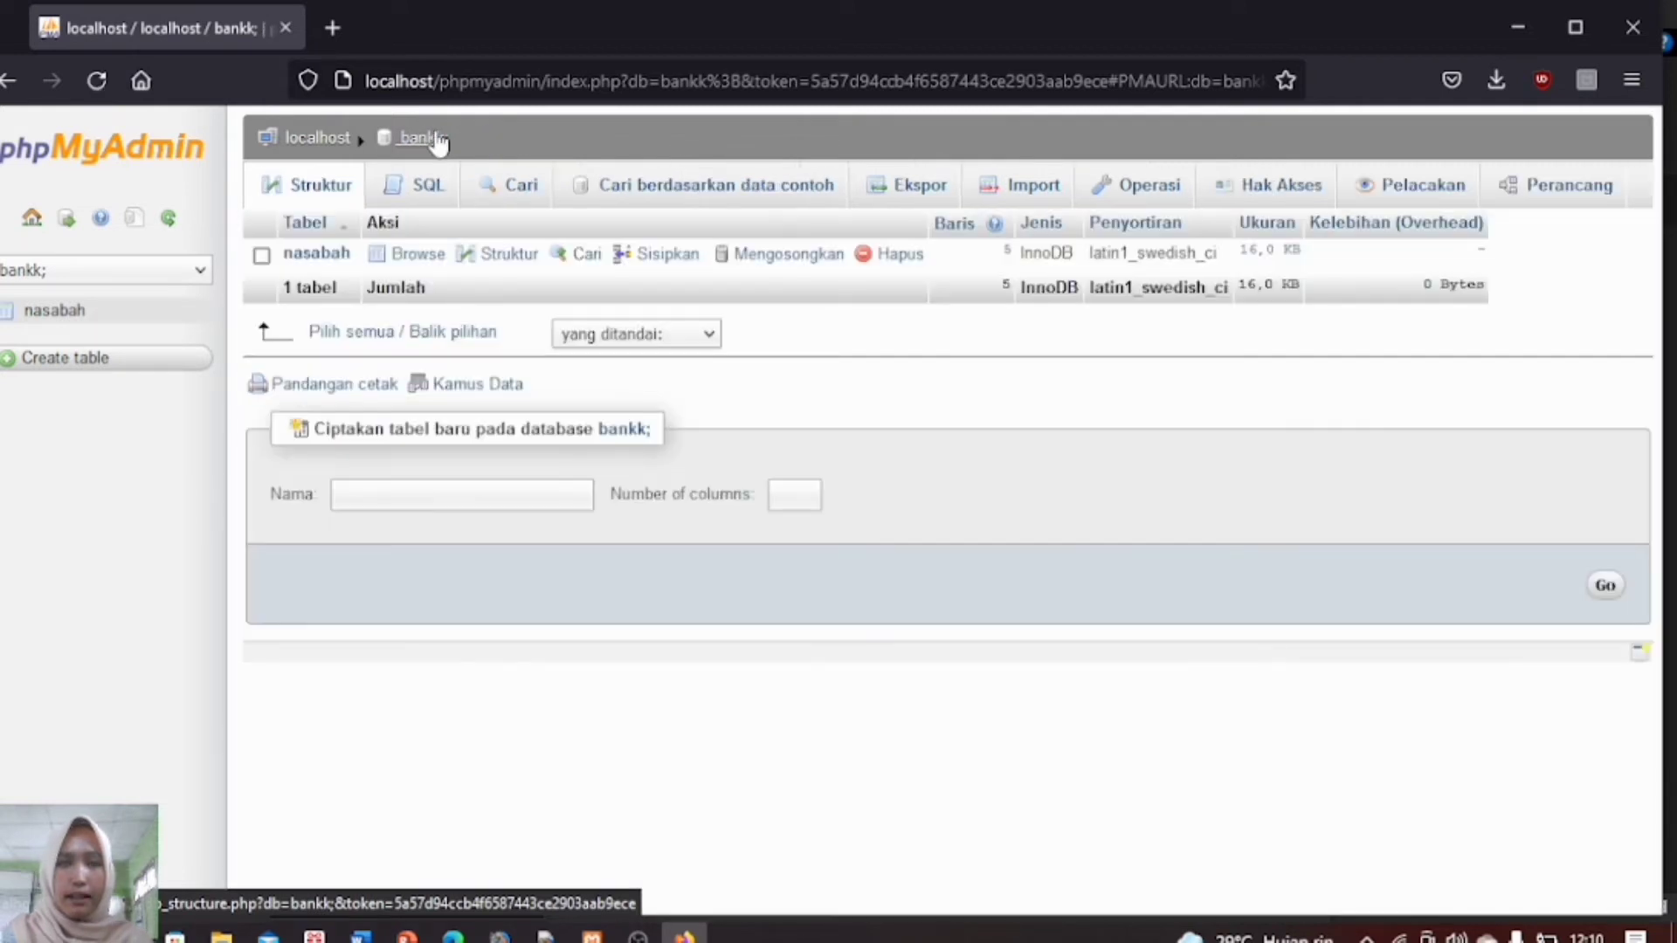
left_click(457, 489)
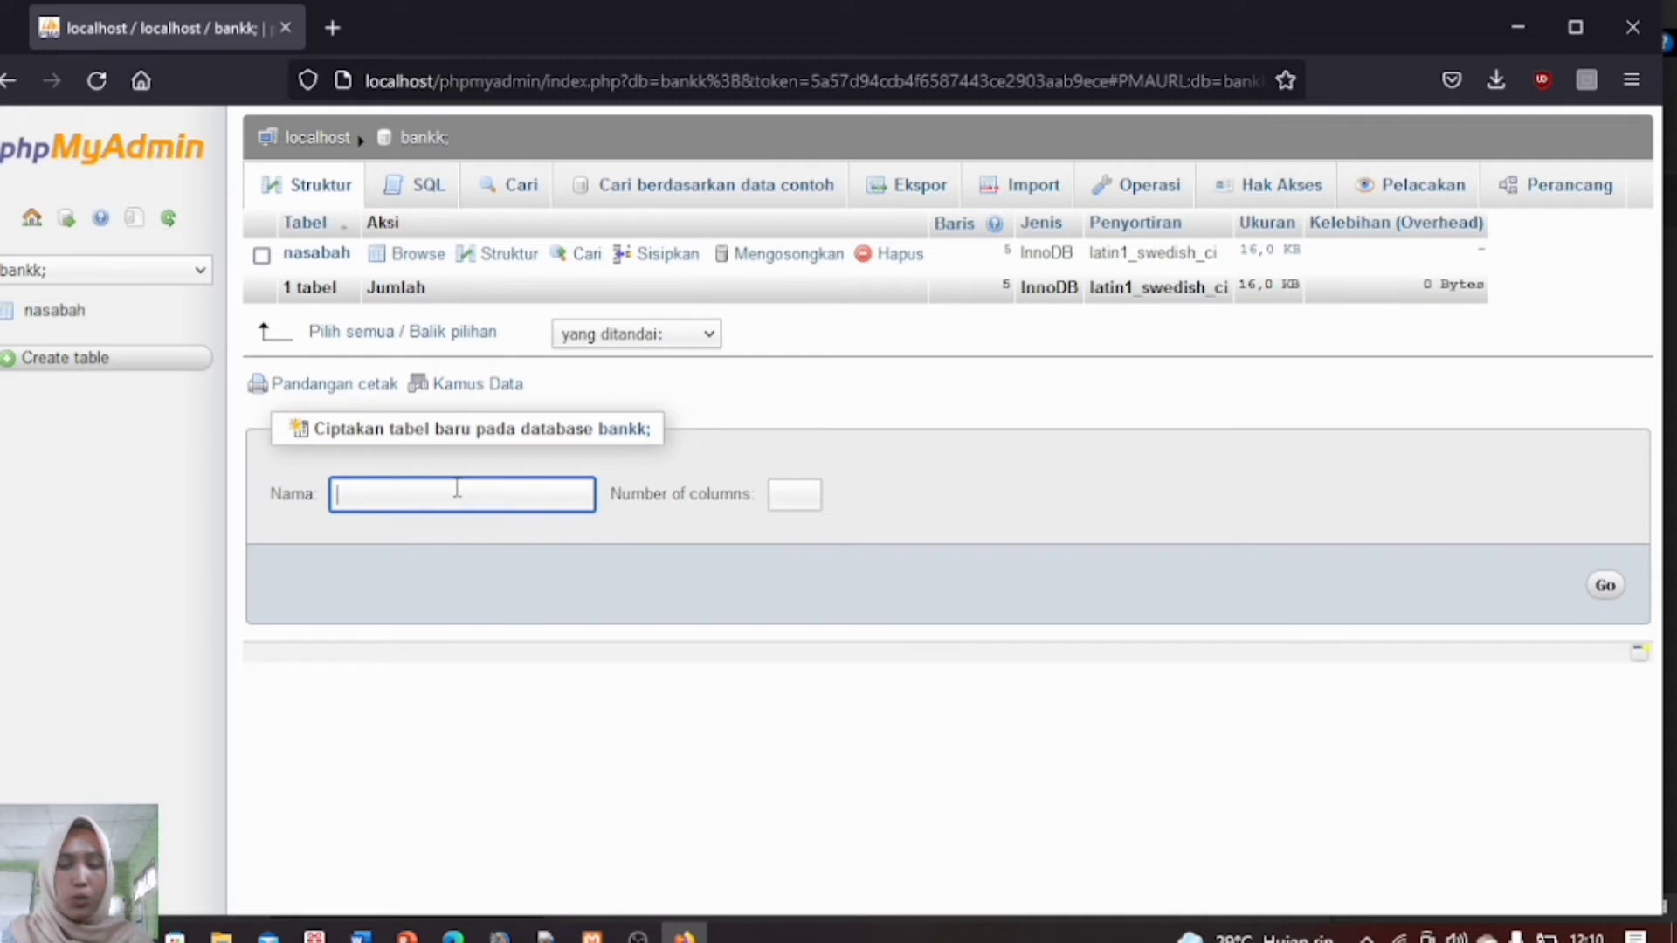
type("pe")
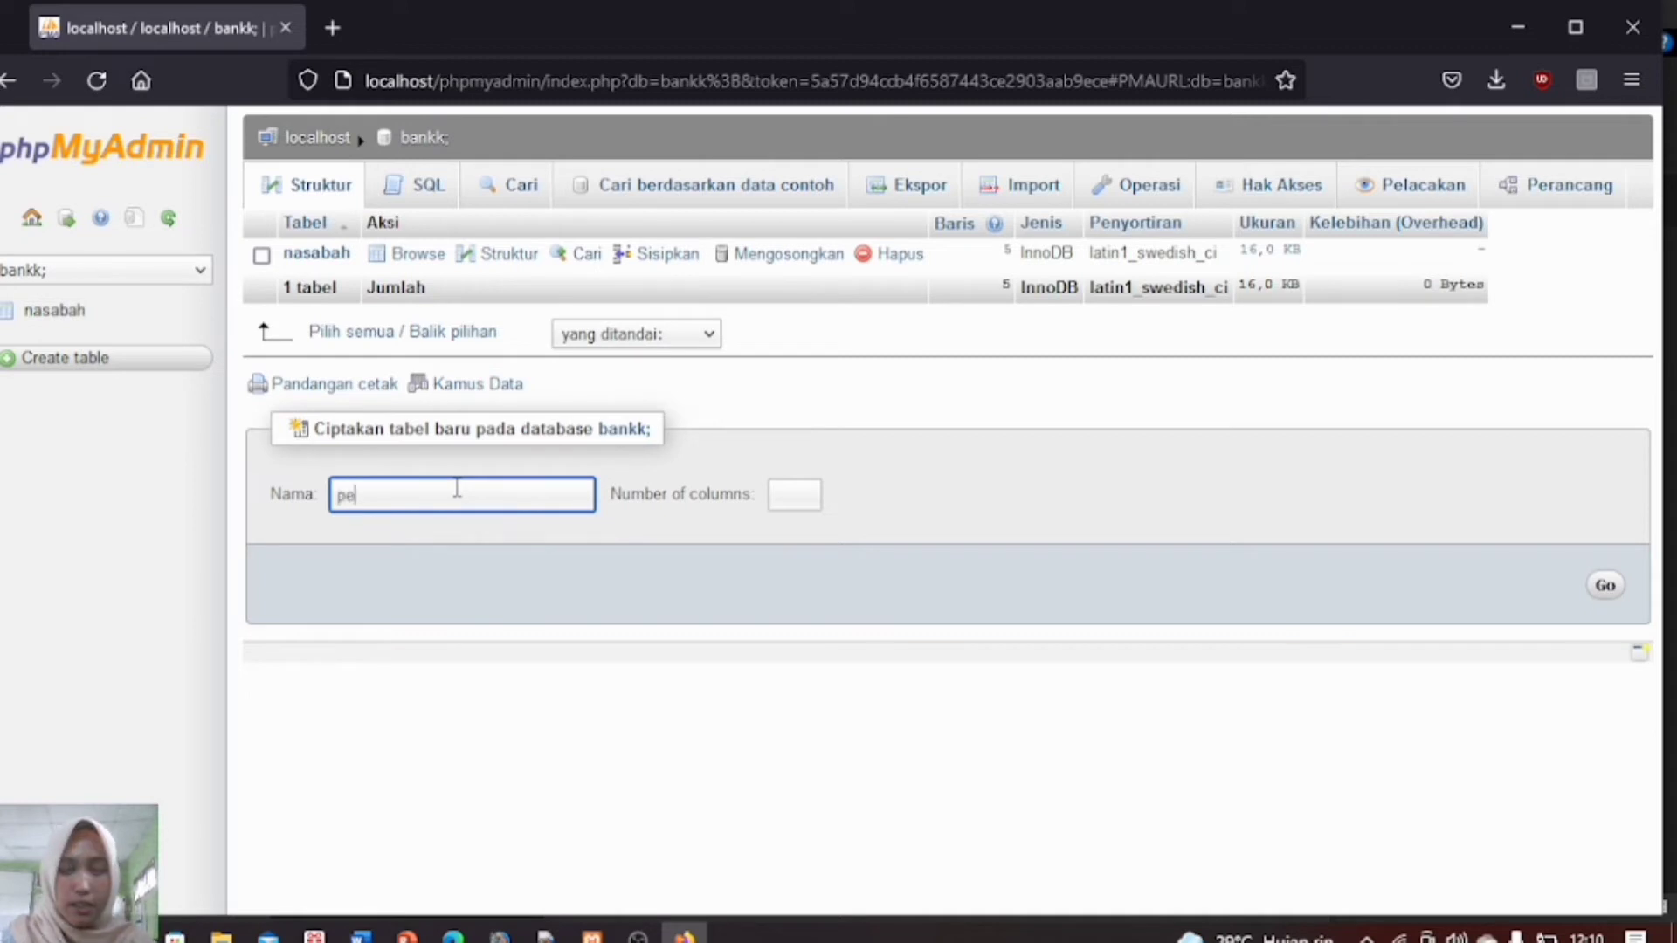
type("minjam")
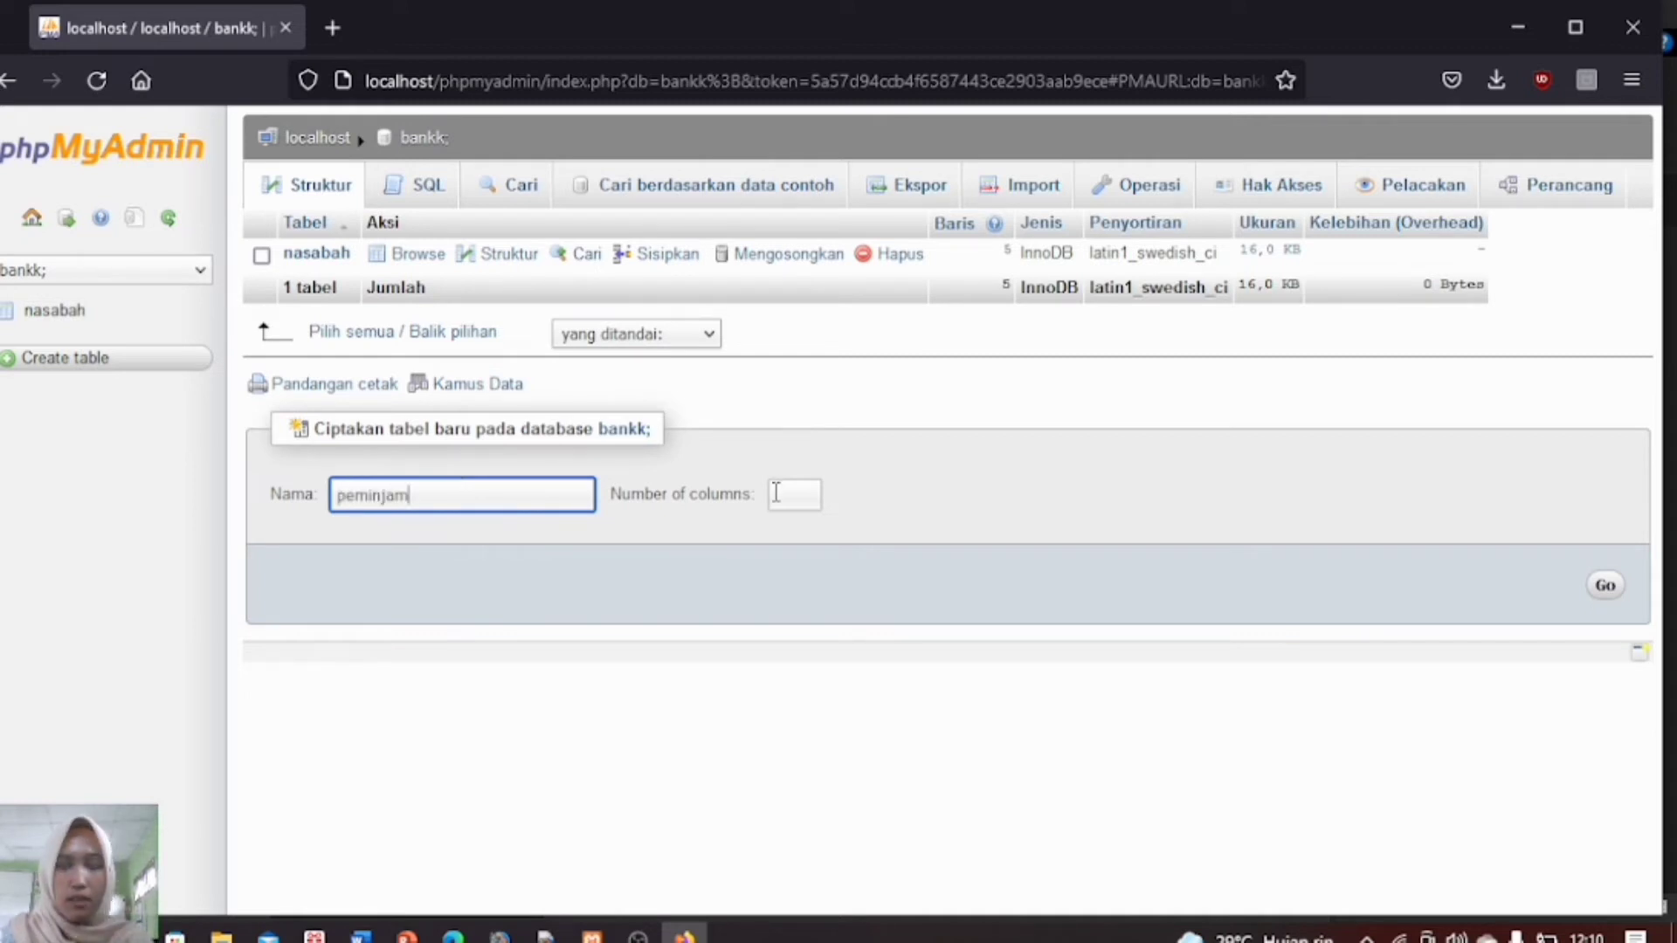
left_click(791, 496)
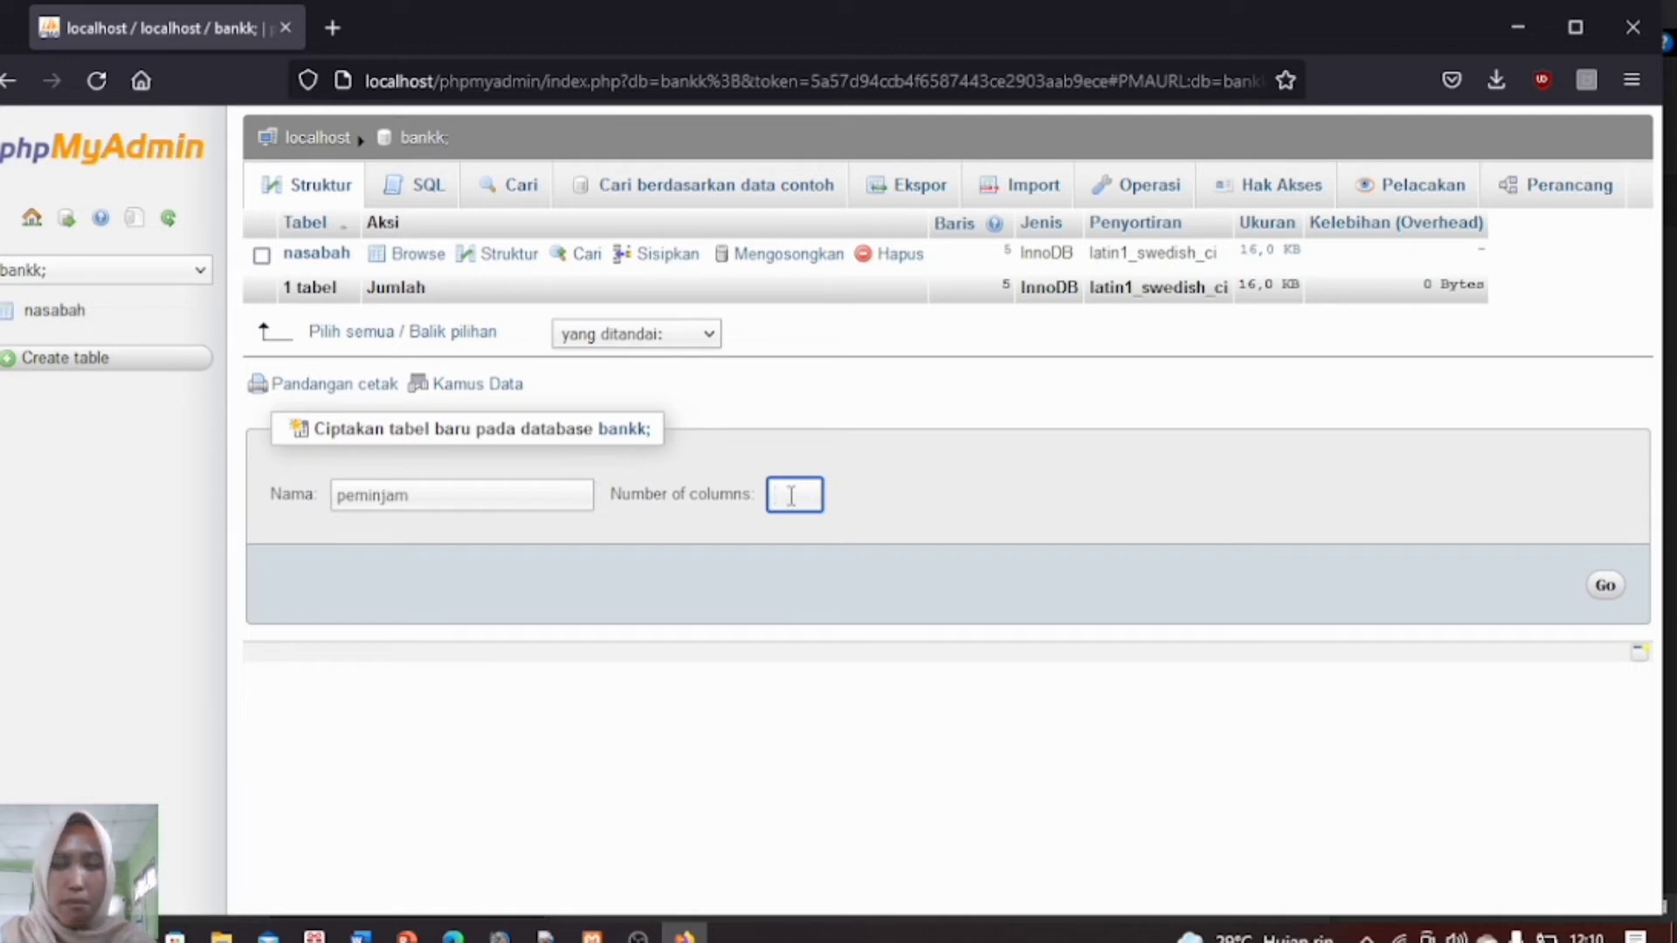
type("4")
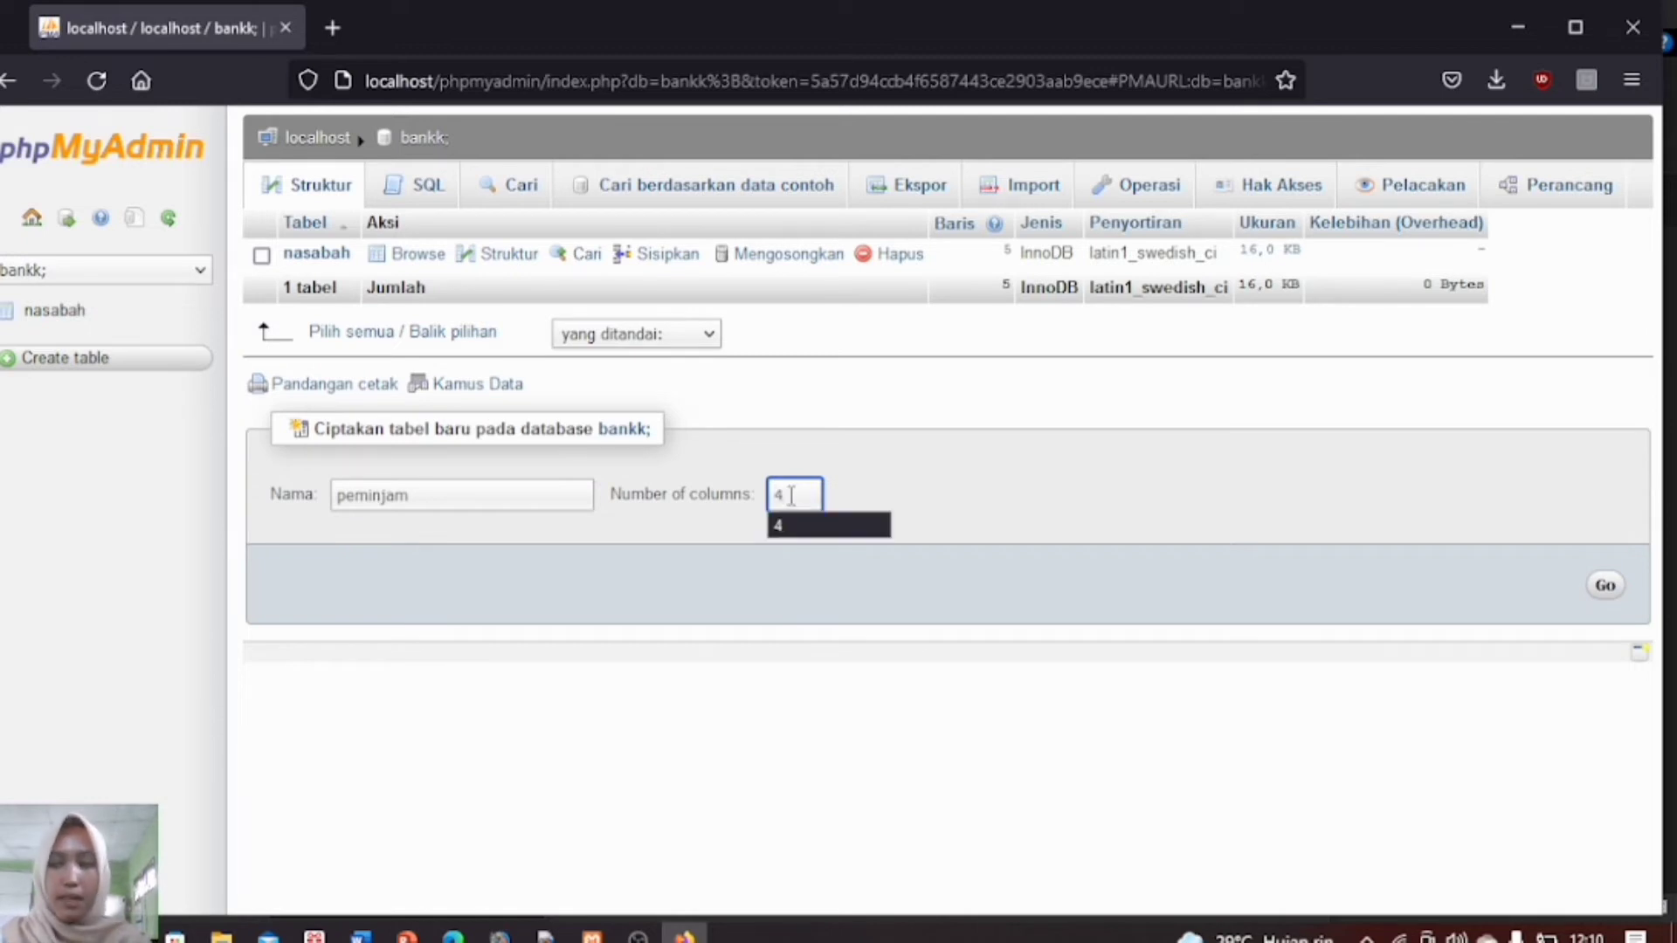
left_click(1612, 586)
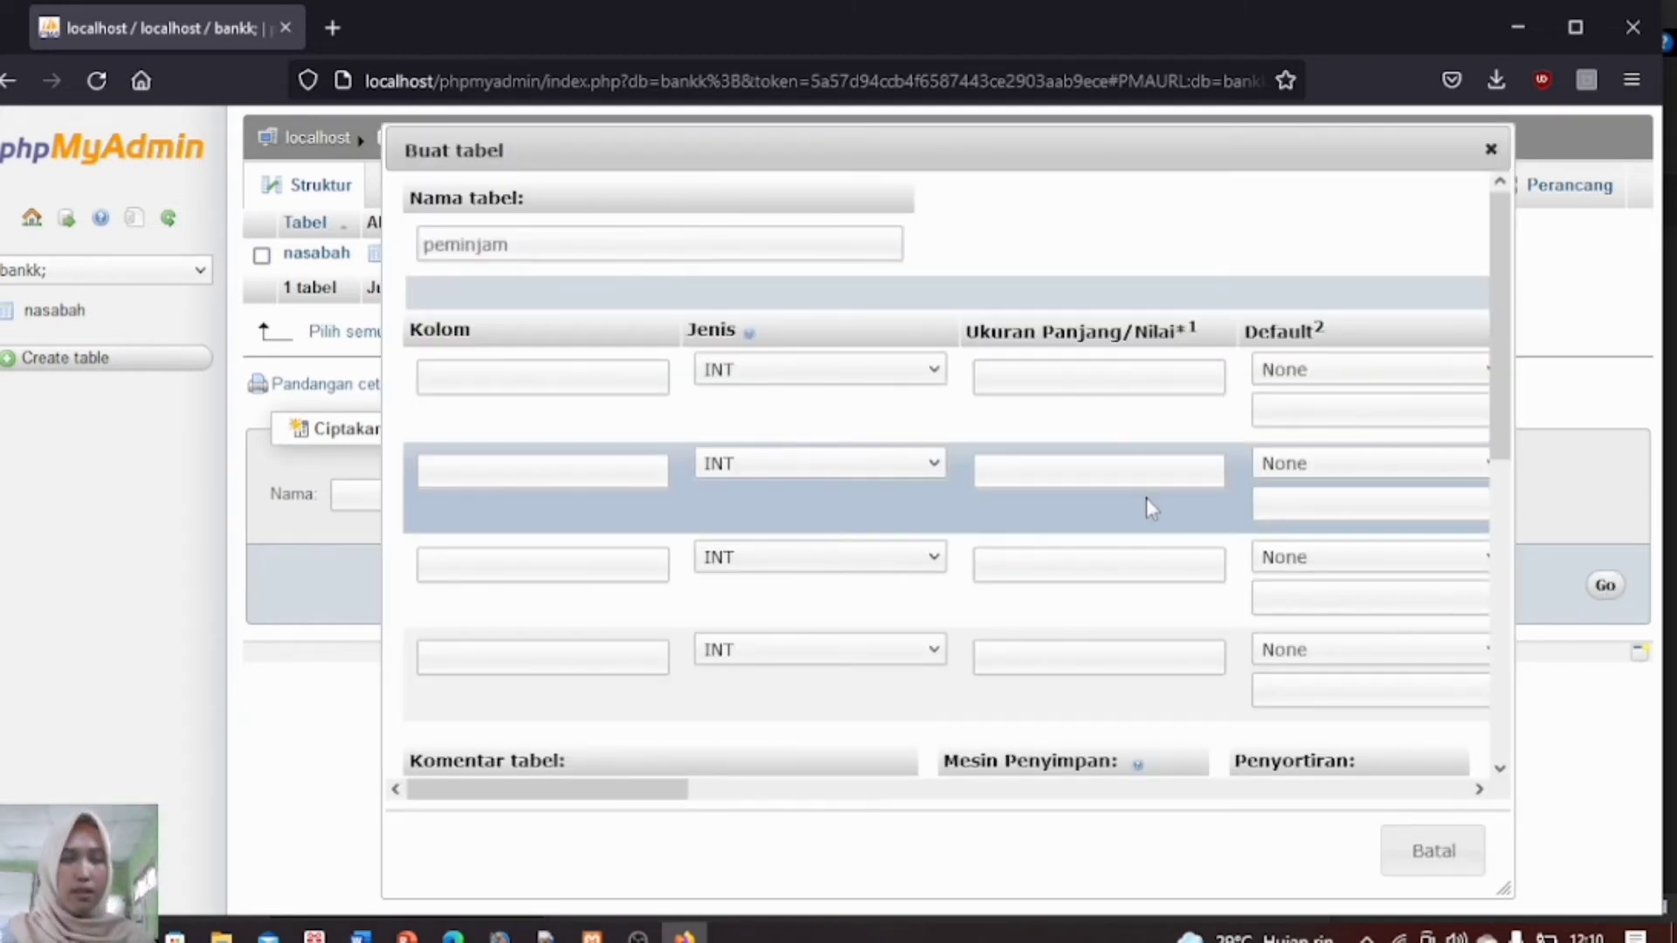
Step: Define the first column of the peminjam table as kode_bank, type INT with length 10
left_click(622, 383)
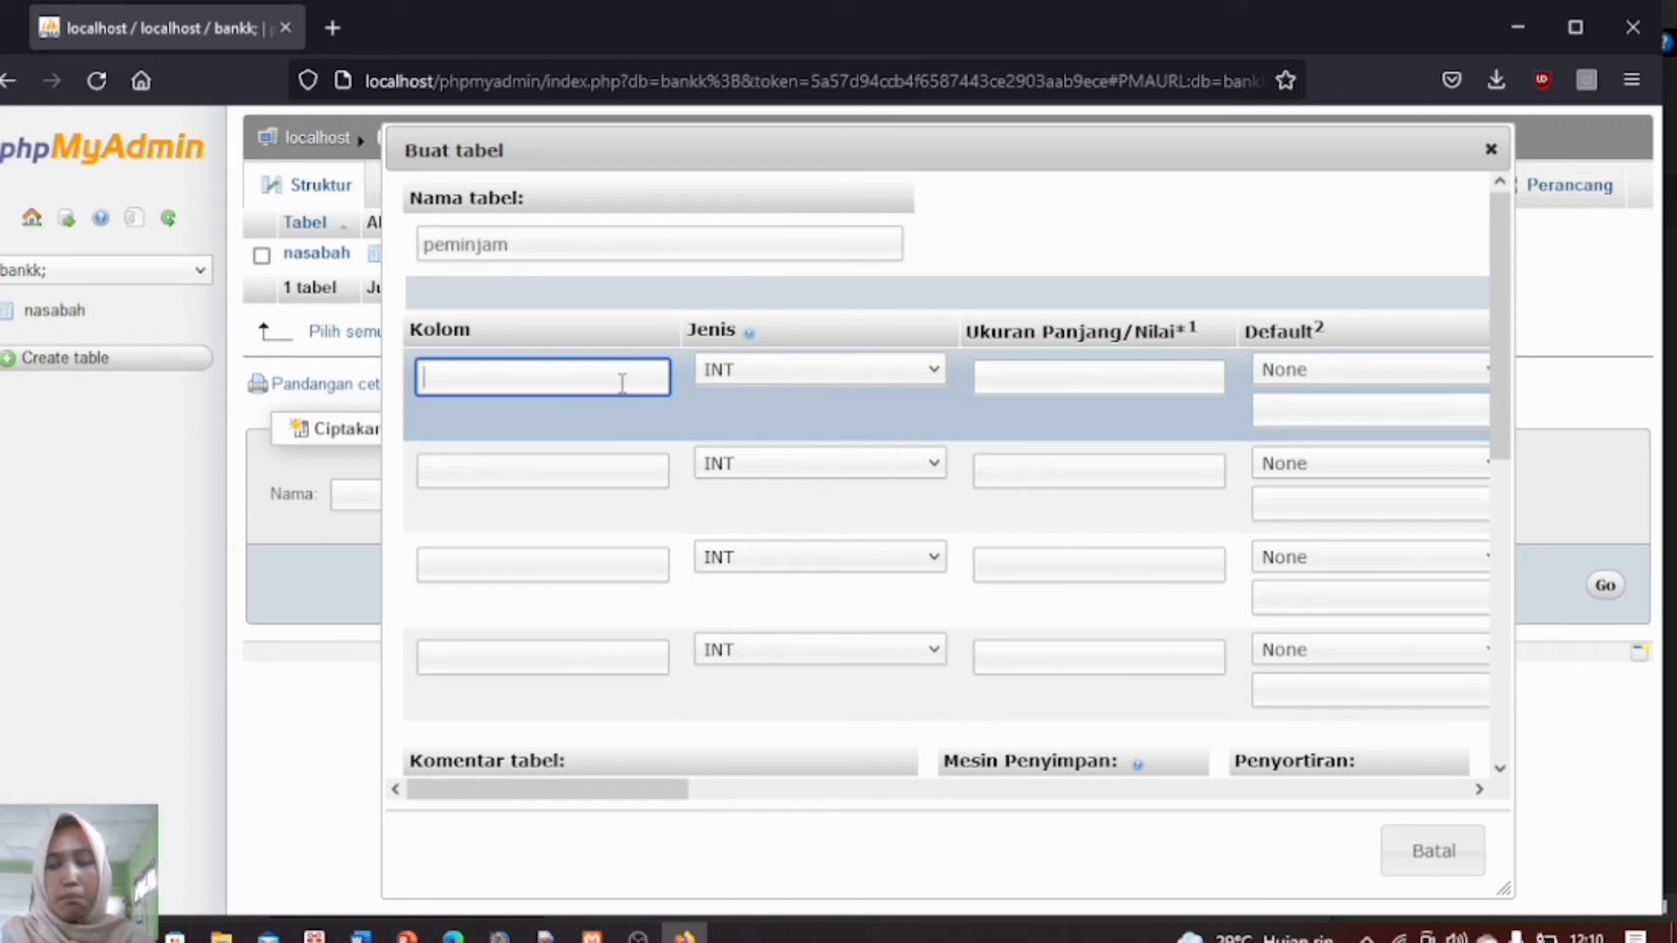
type("k")
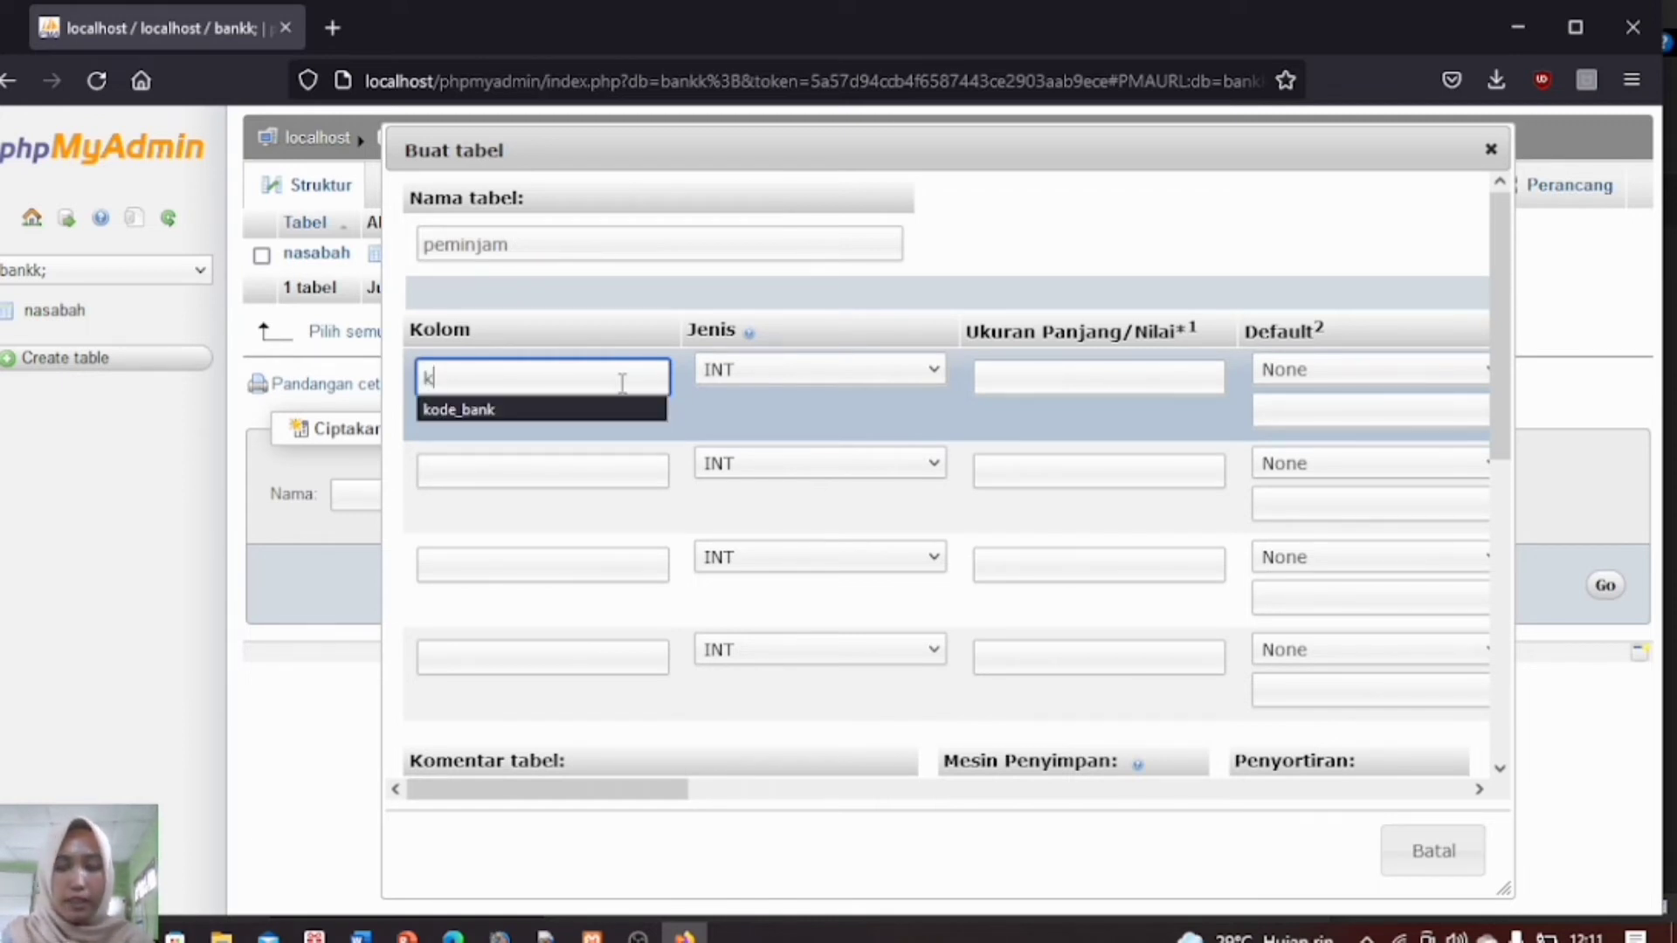
type("ode_bank")
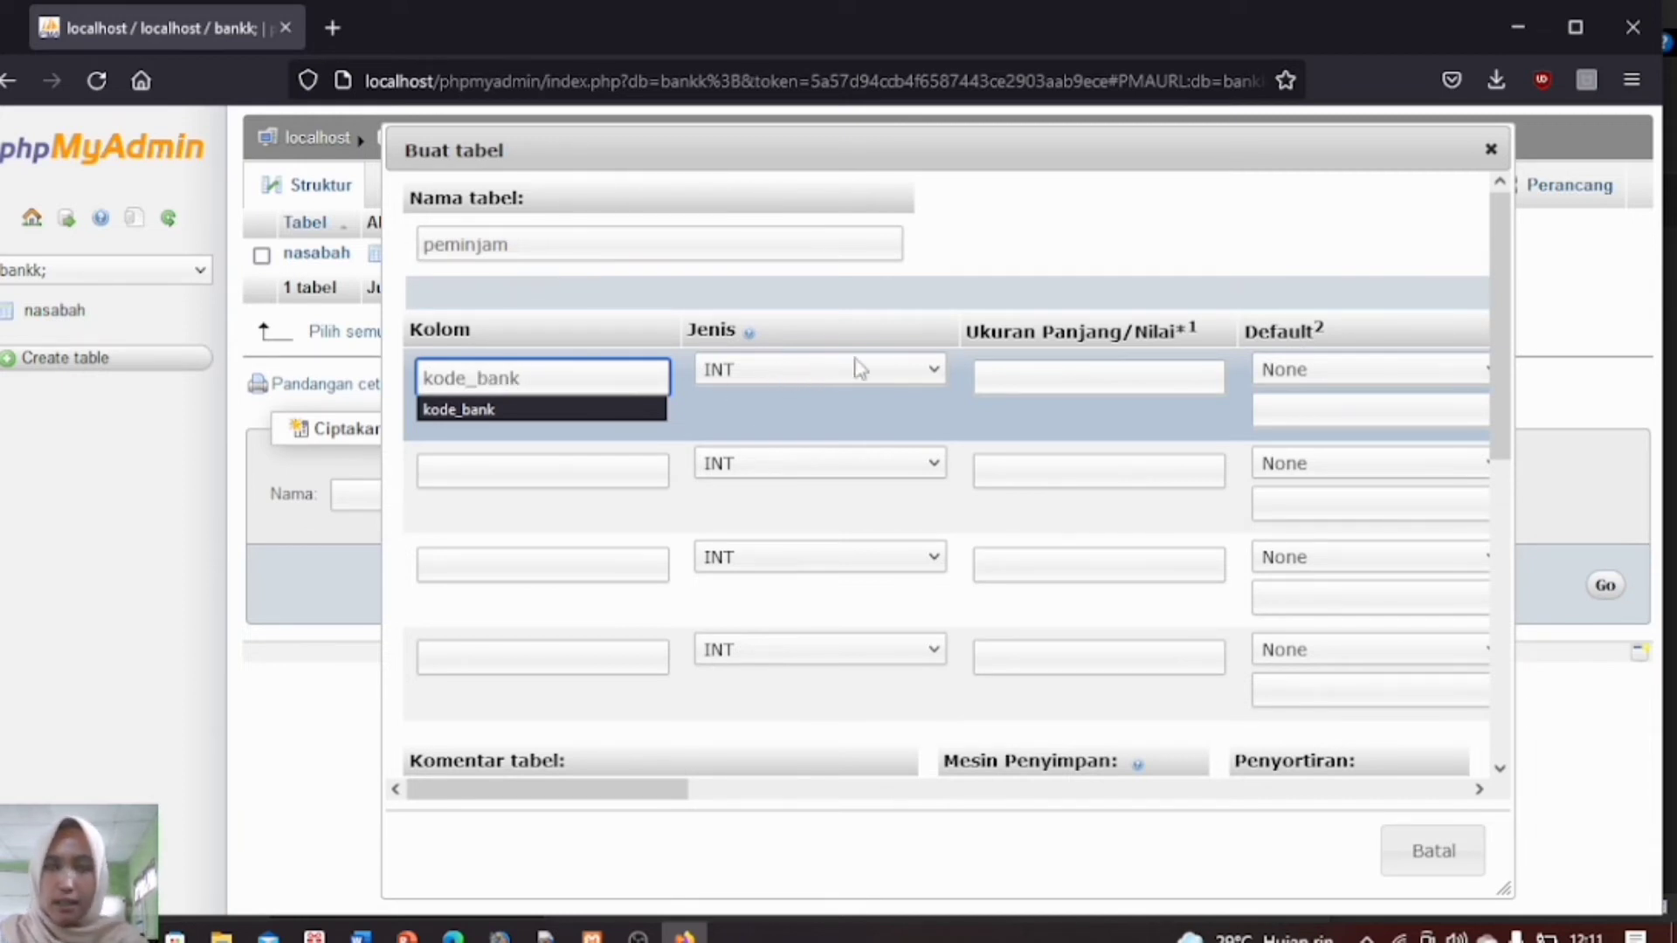
left_click(1061, 369)
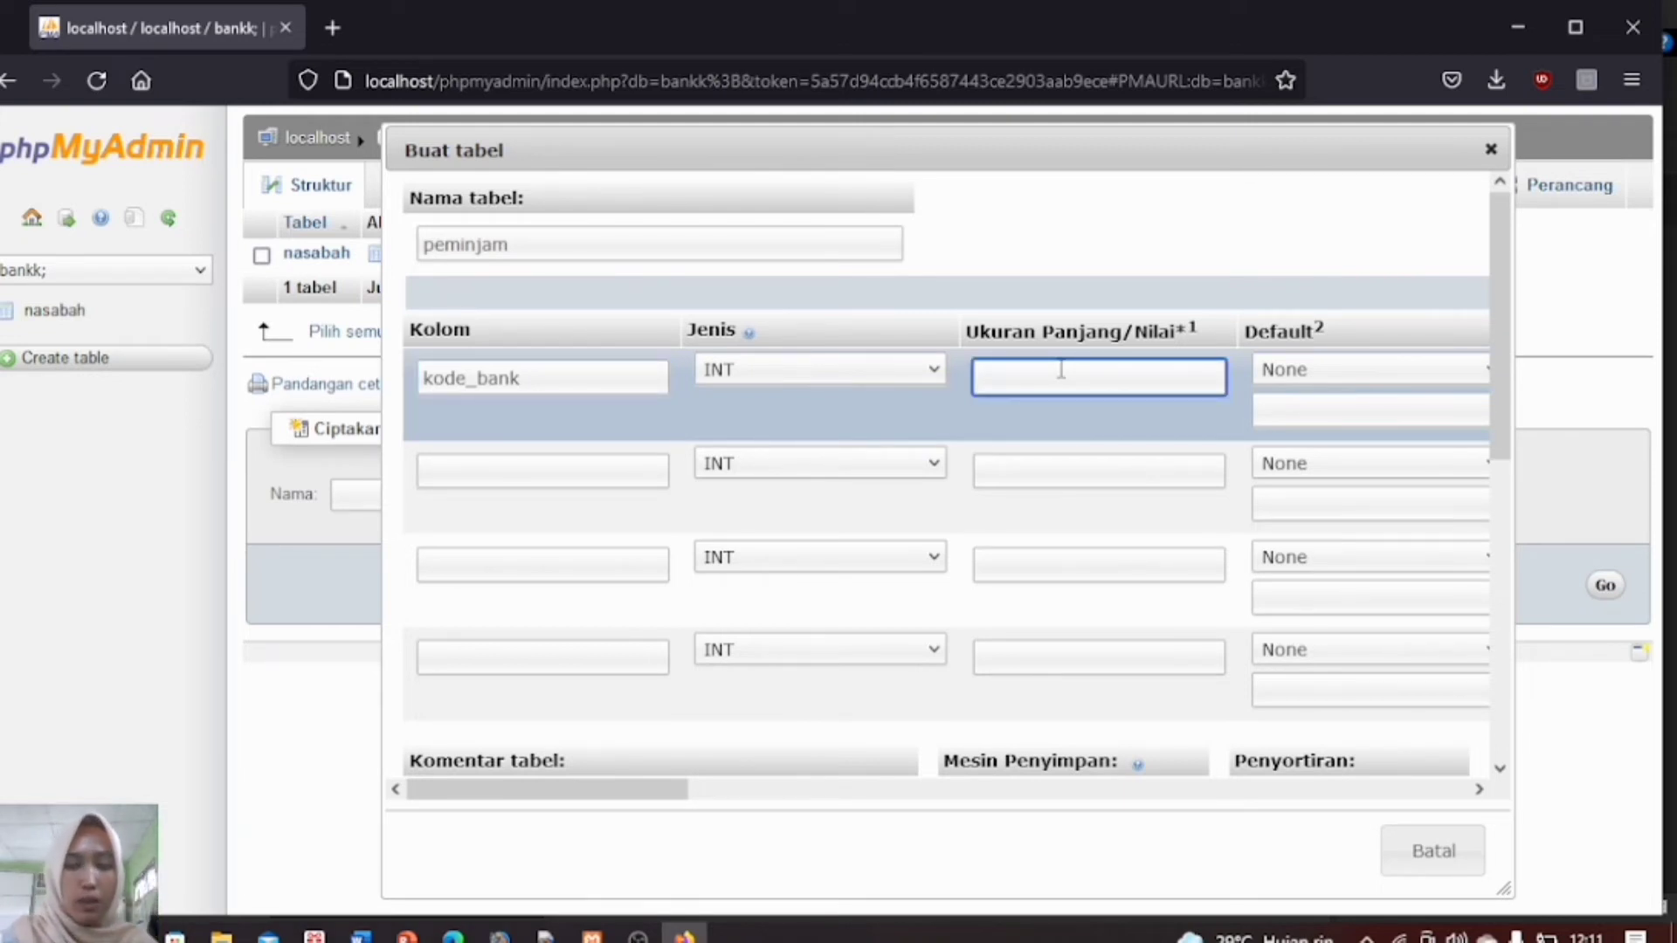
type("10")
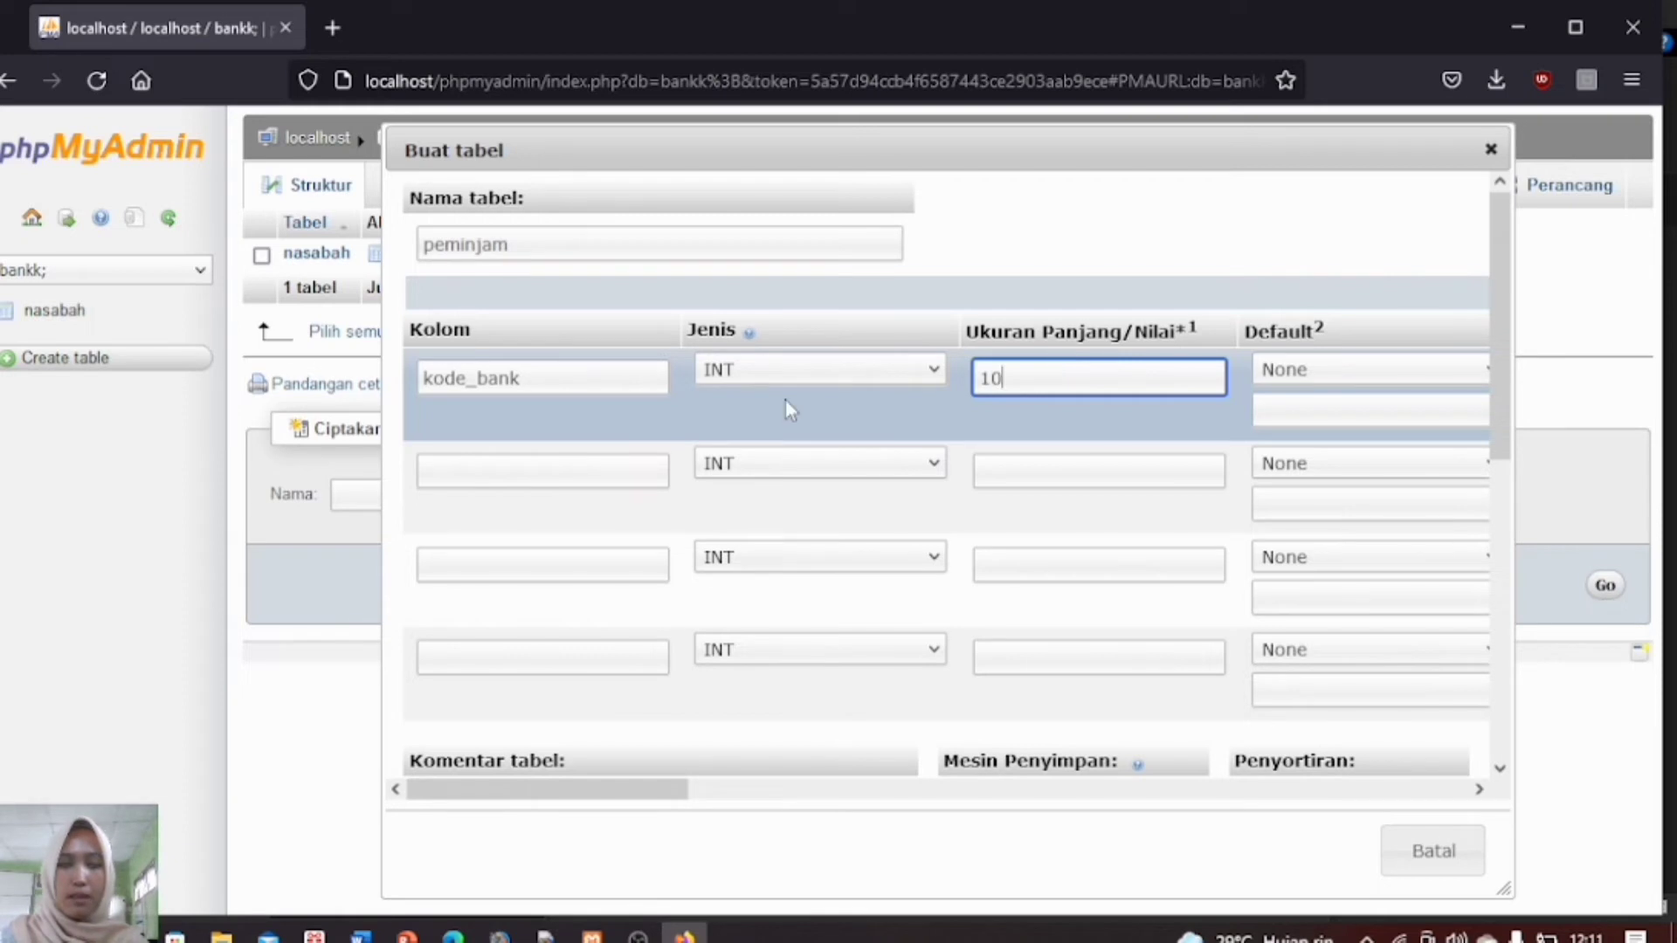
Step: Define the second column of the peminjam table as id_peminjam, type INT with length 10
left_click(579, 461)
type("id_pe")
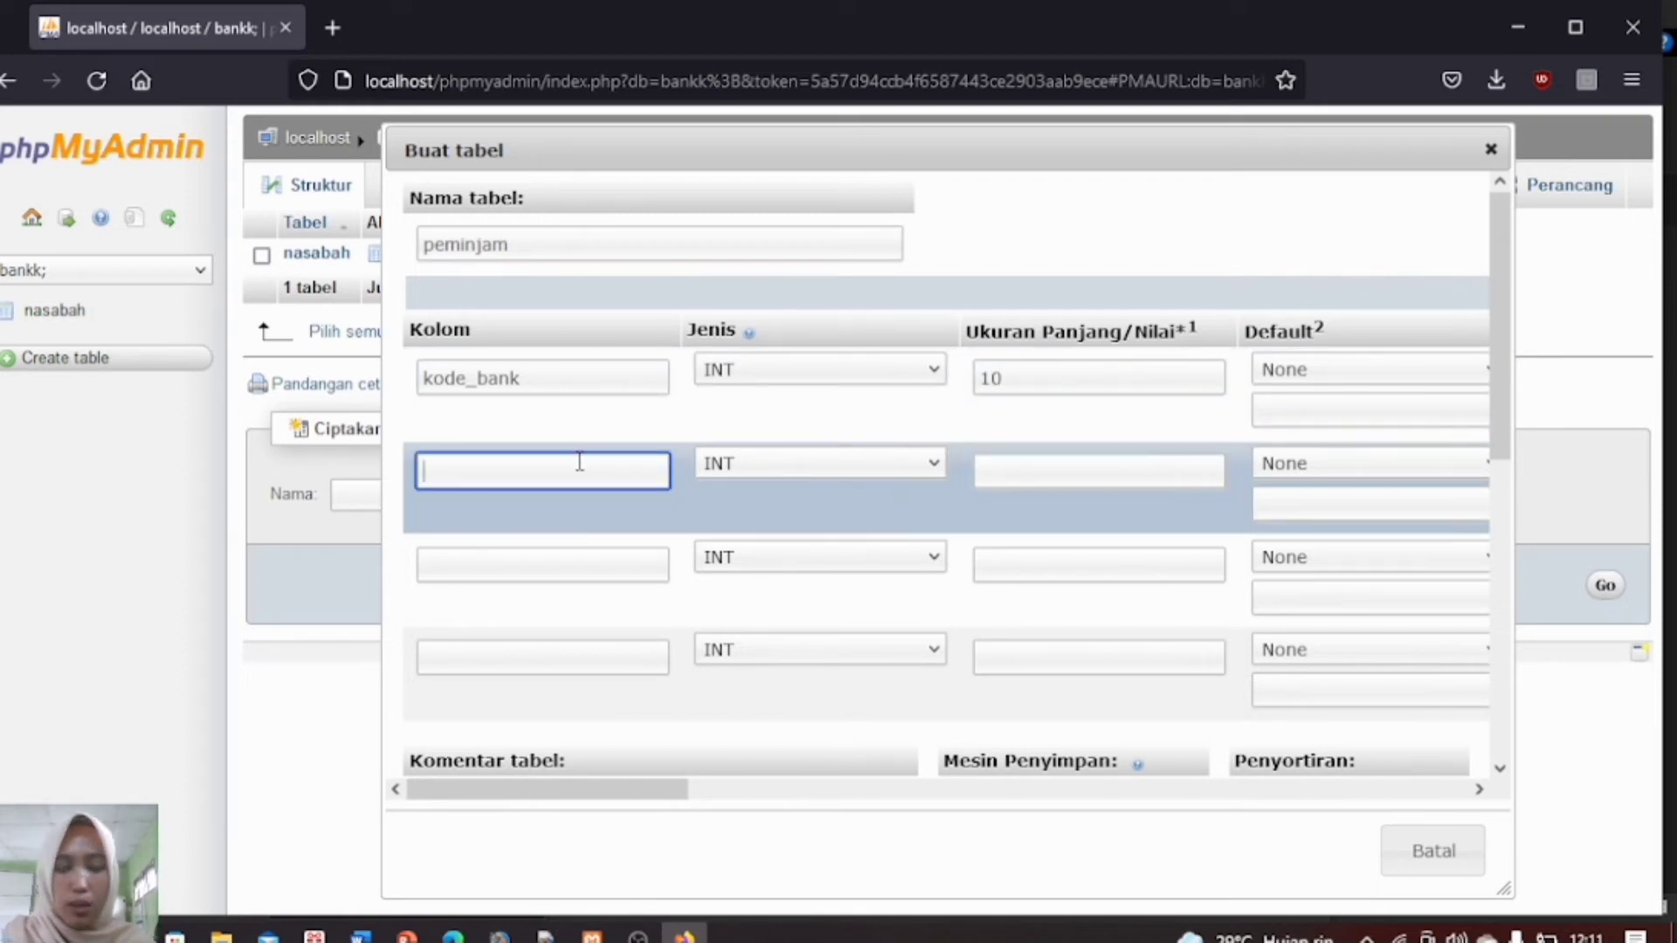
type("minjam")
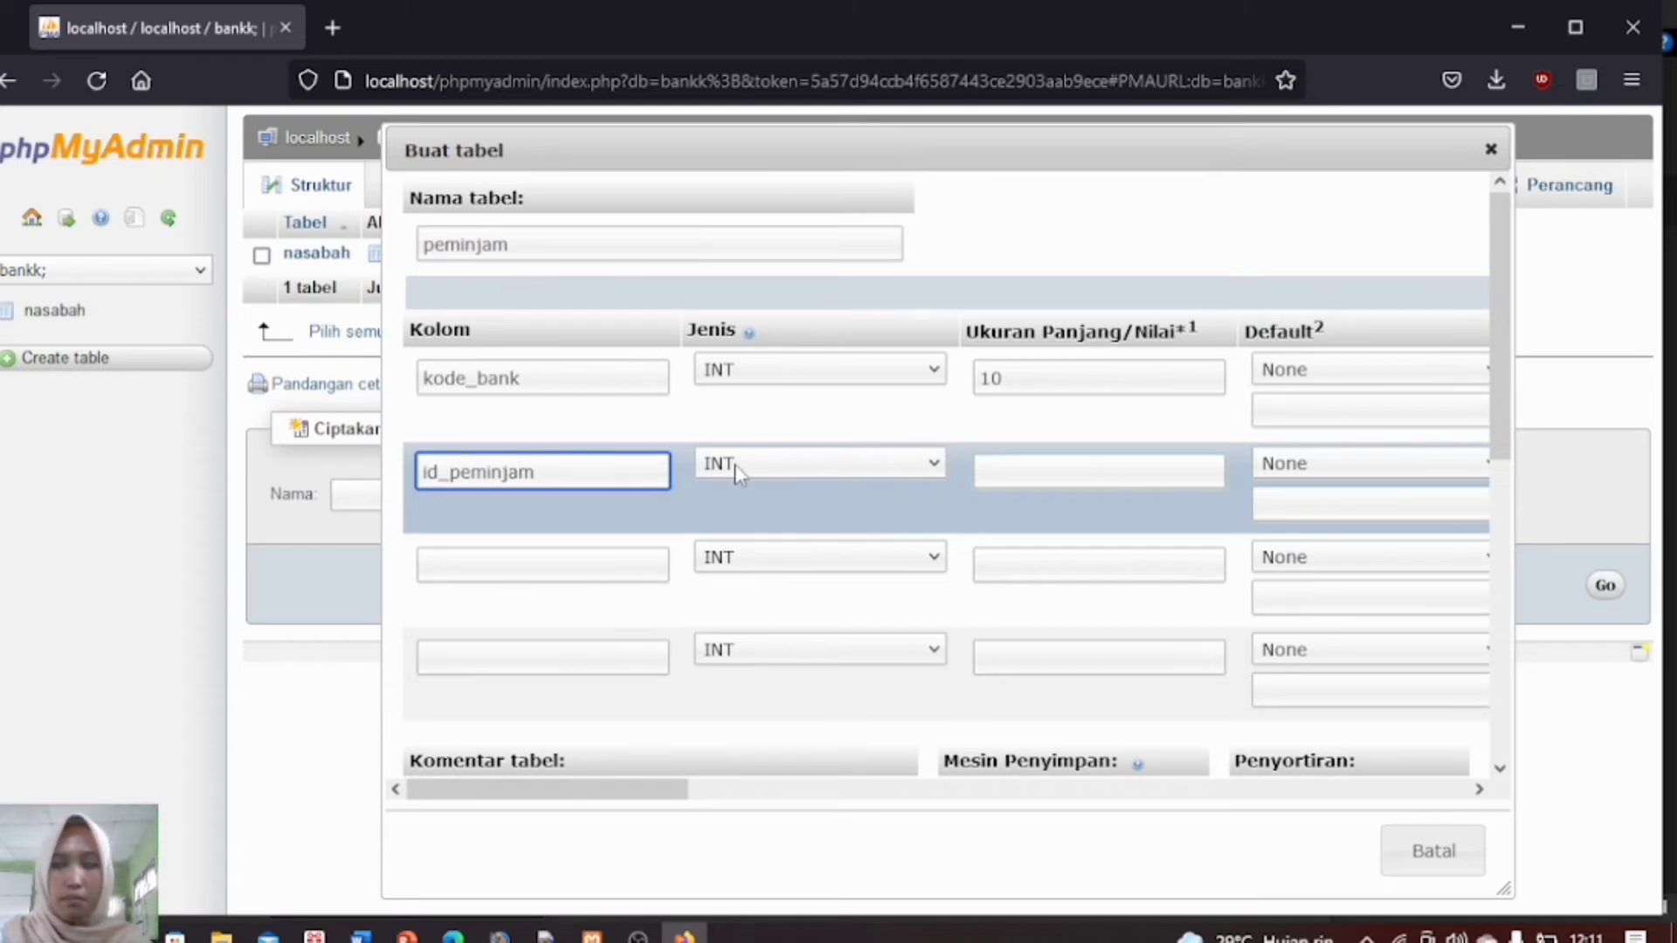
left_click(1004, 467)
type("10")
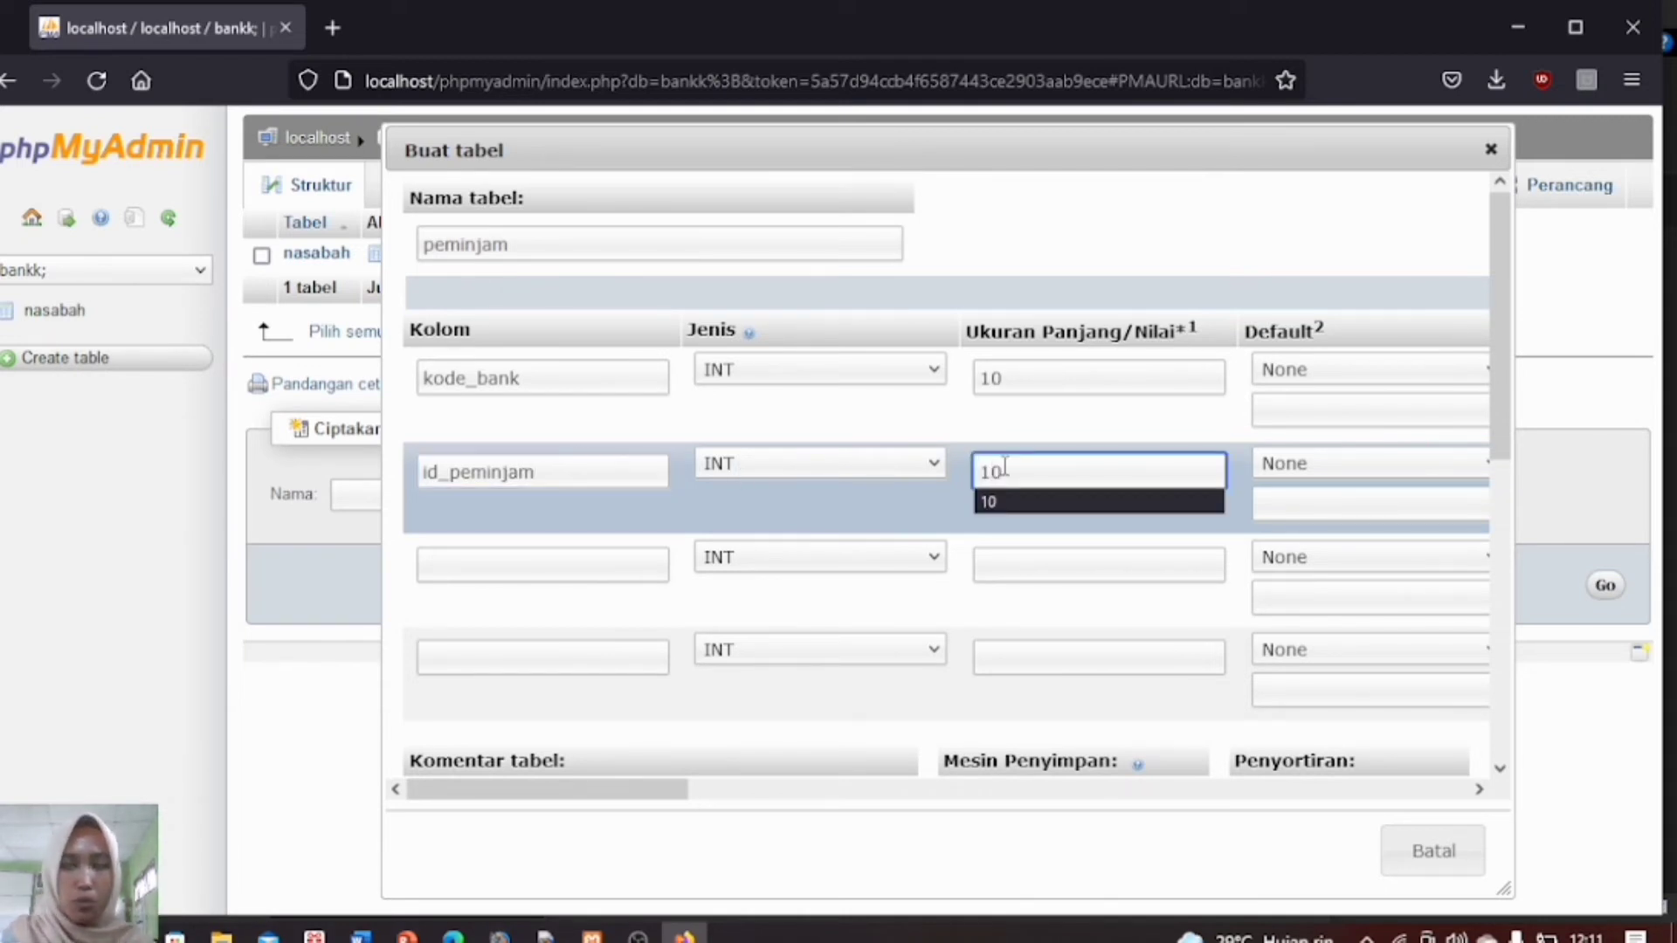
Step: Define the third column of the peminjam table as nama_peminjam, type VARCHAR with length 15
left_click(602, 563)
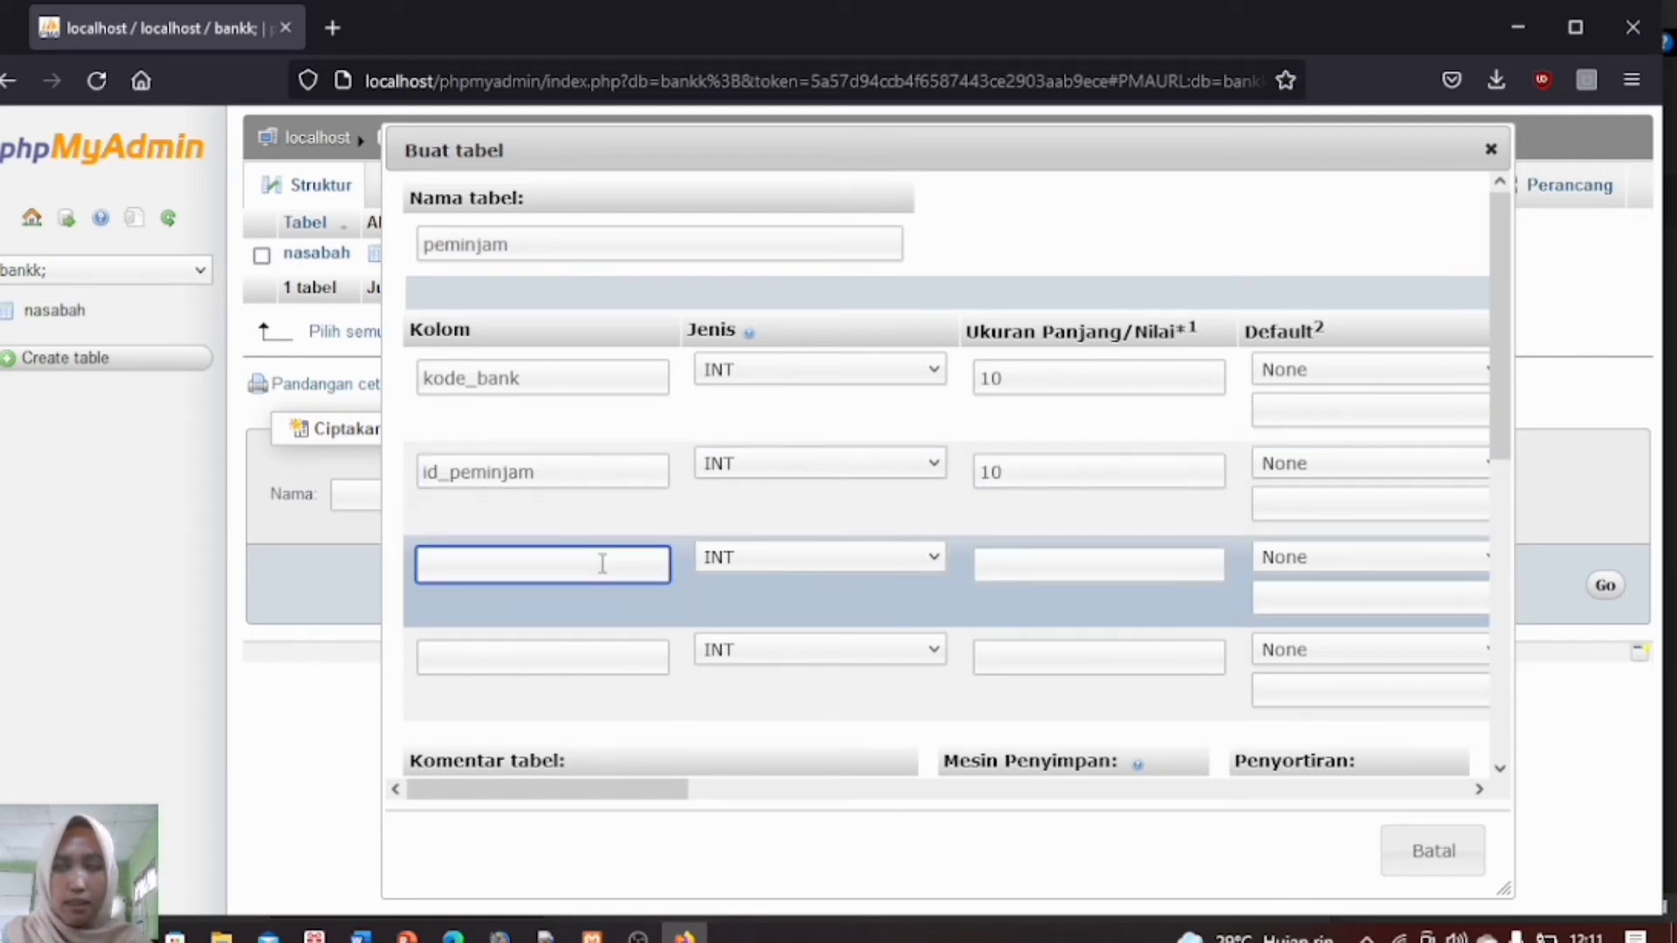
type("nama")
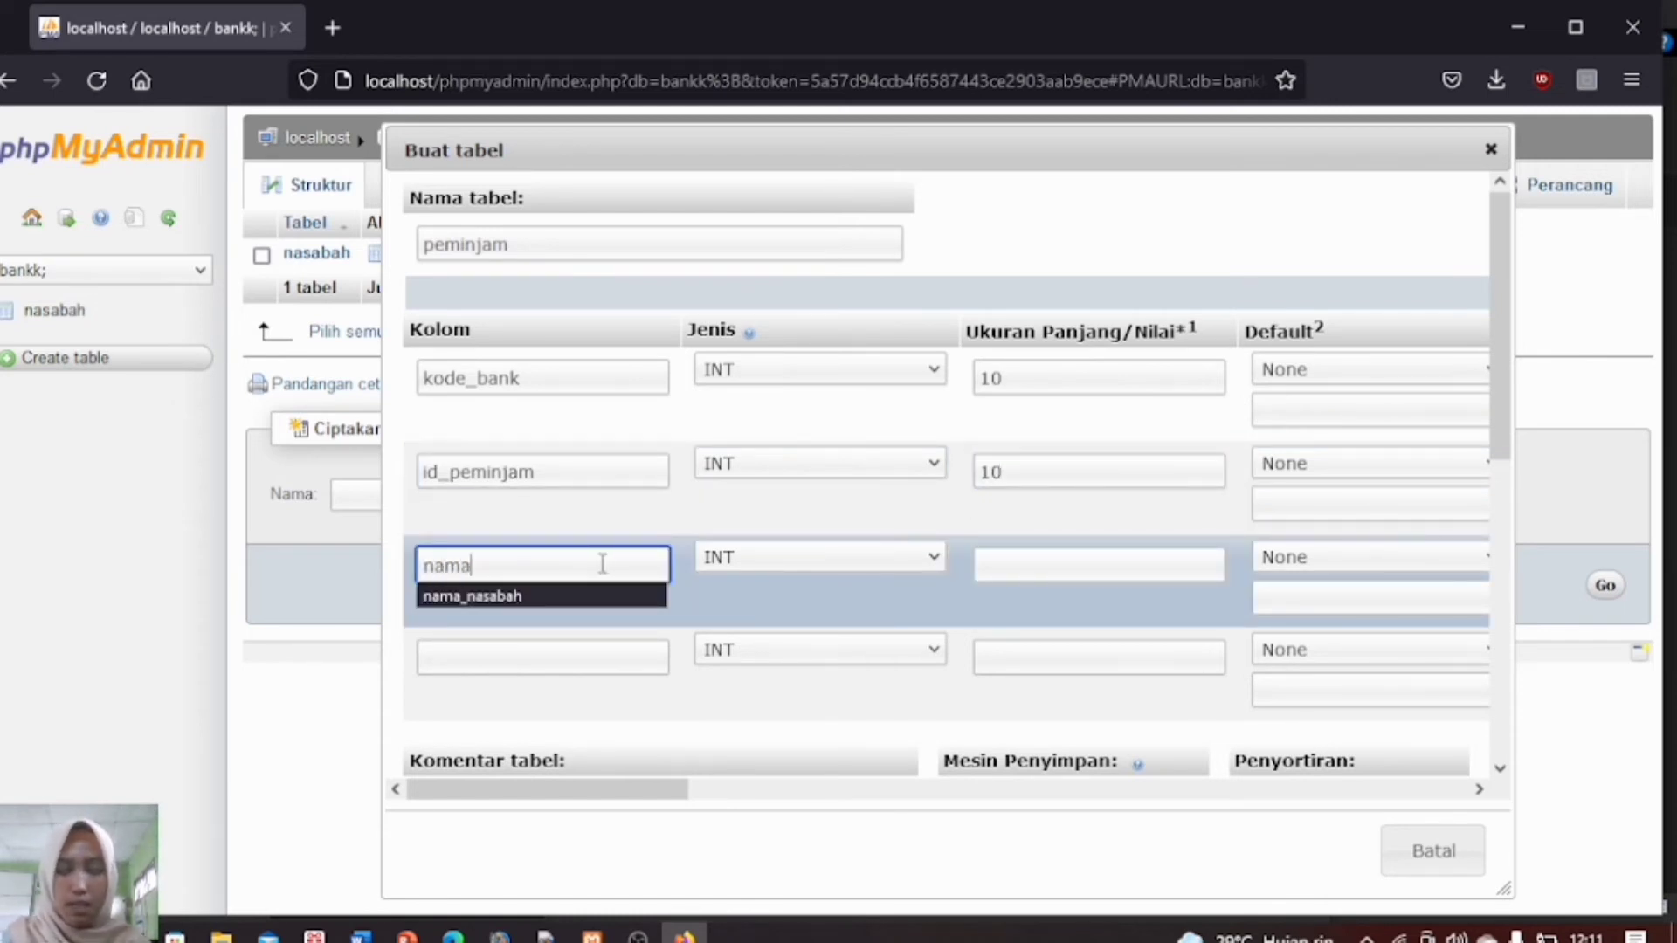
type("_peminjam")
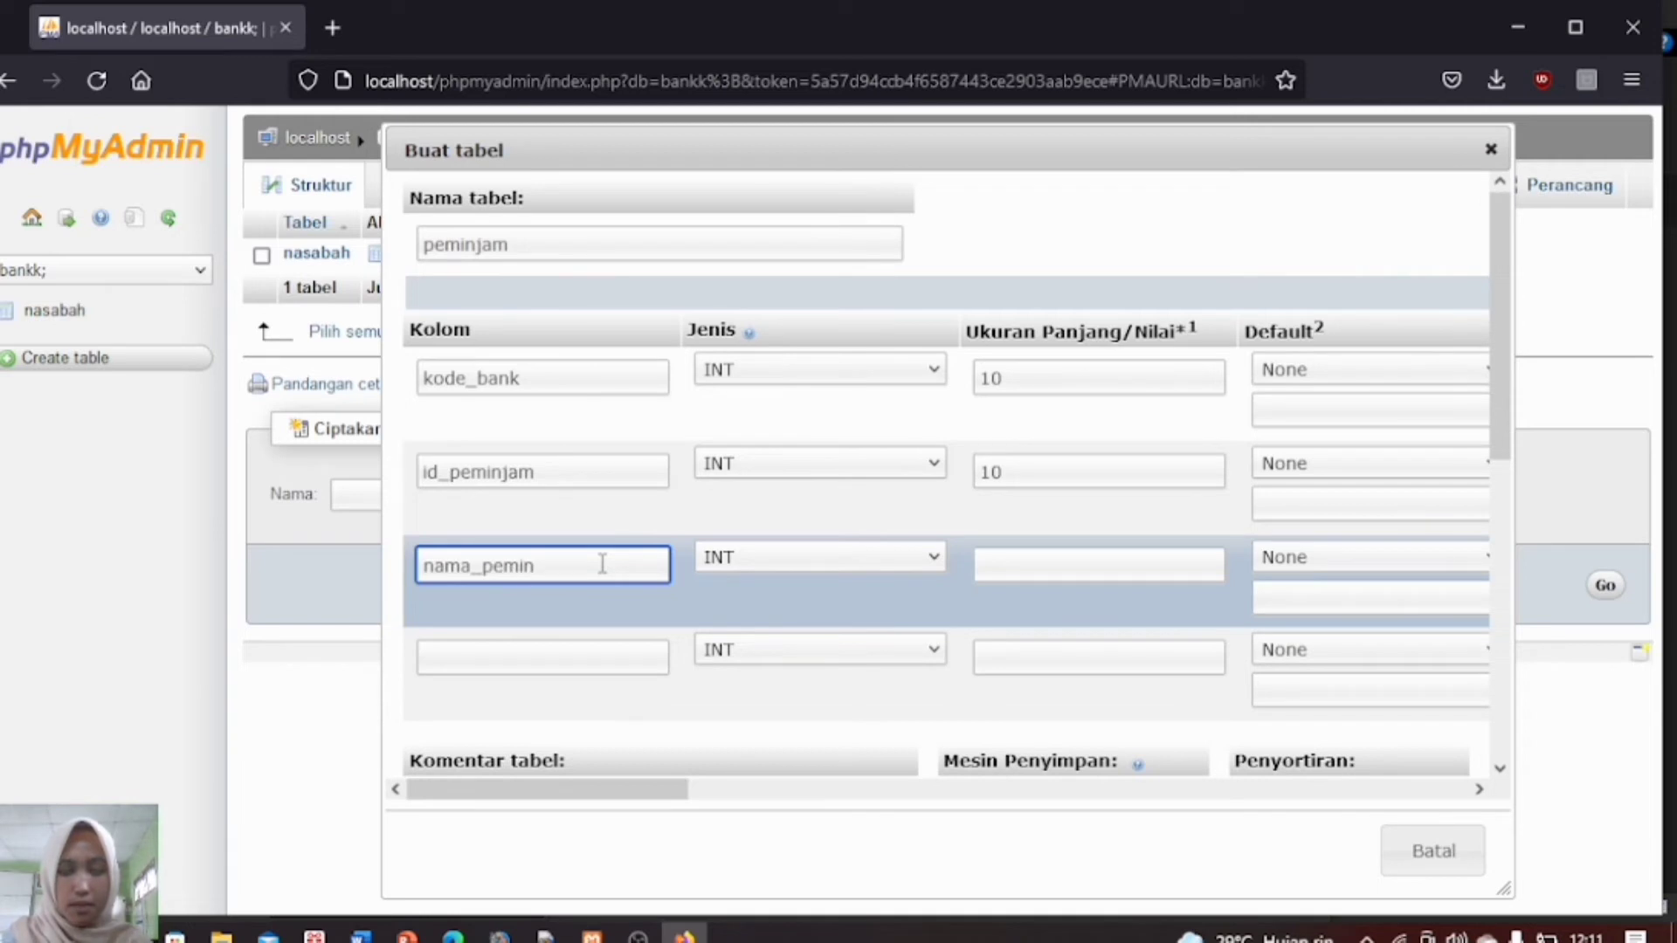
left_click(796, 570)
left_click(830, 165)
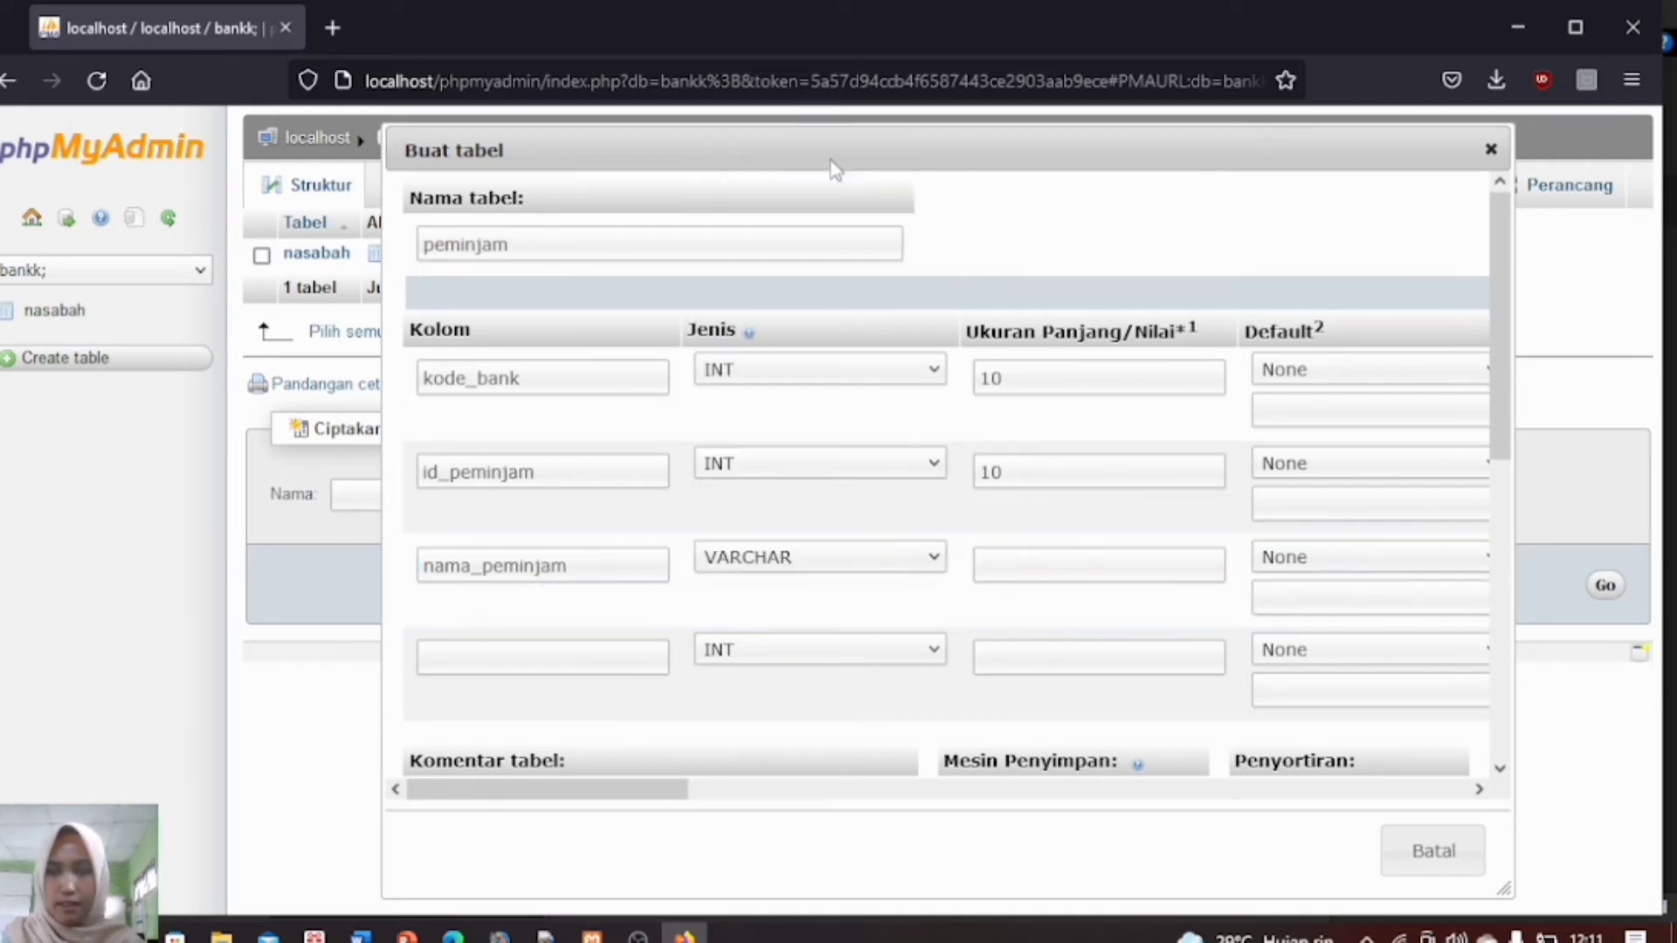
left_click(1057, 569)
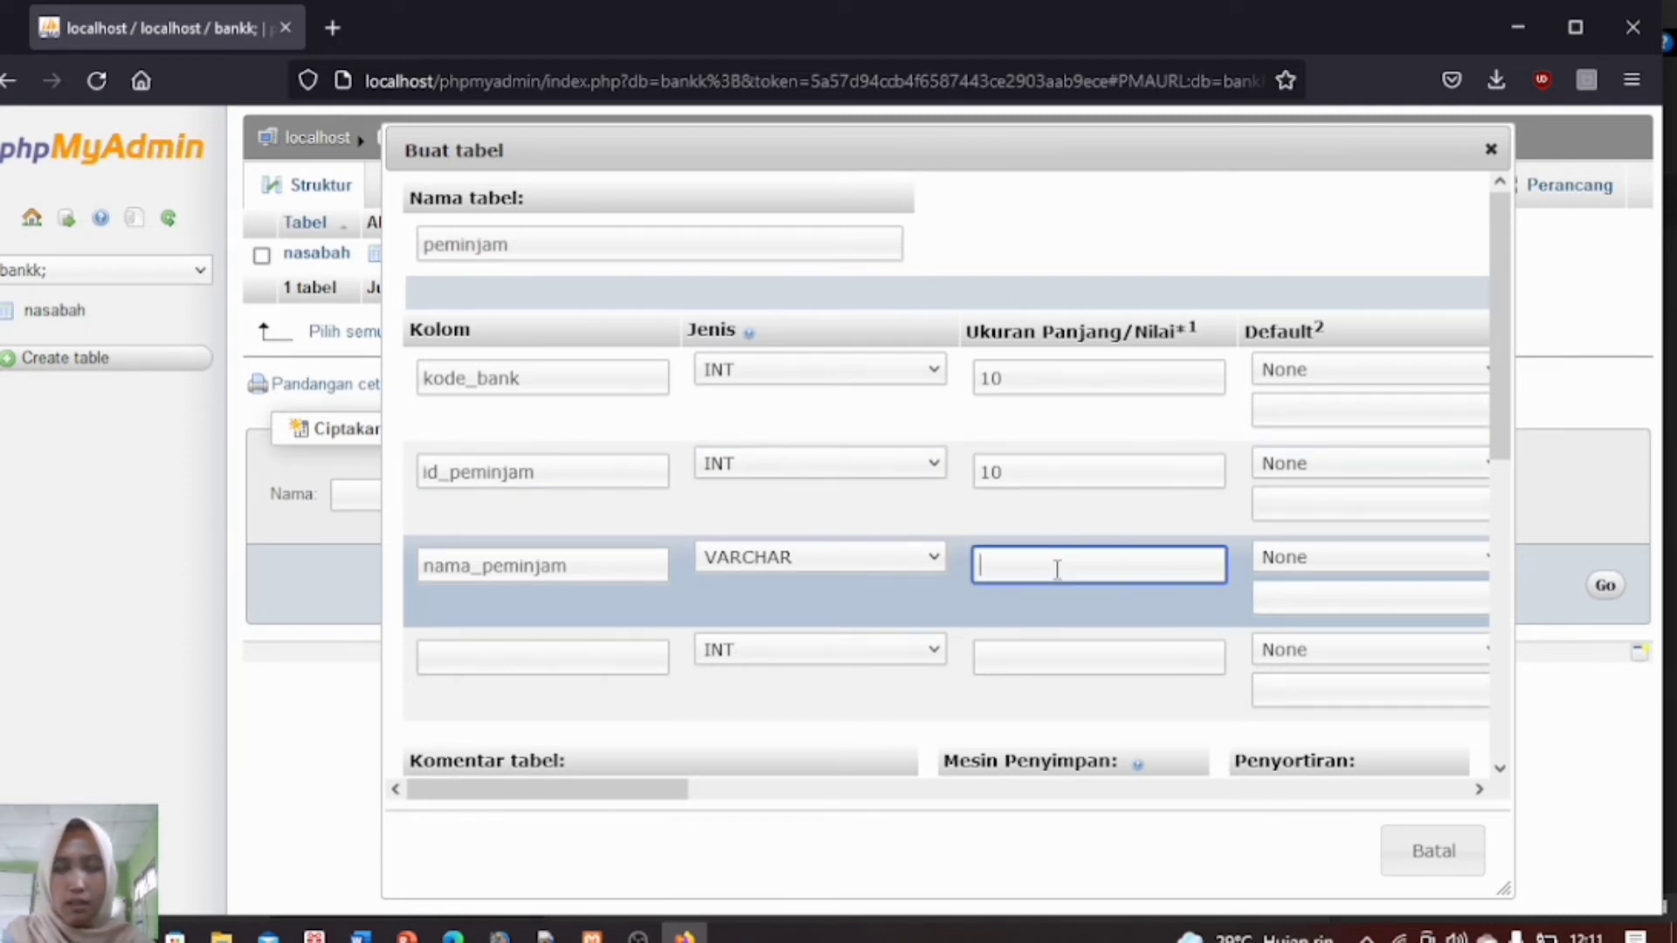
type("15")
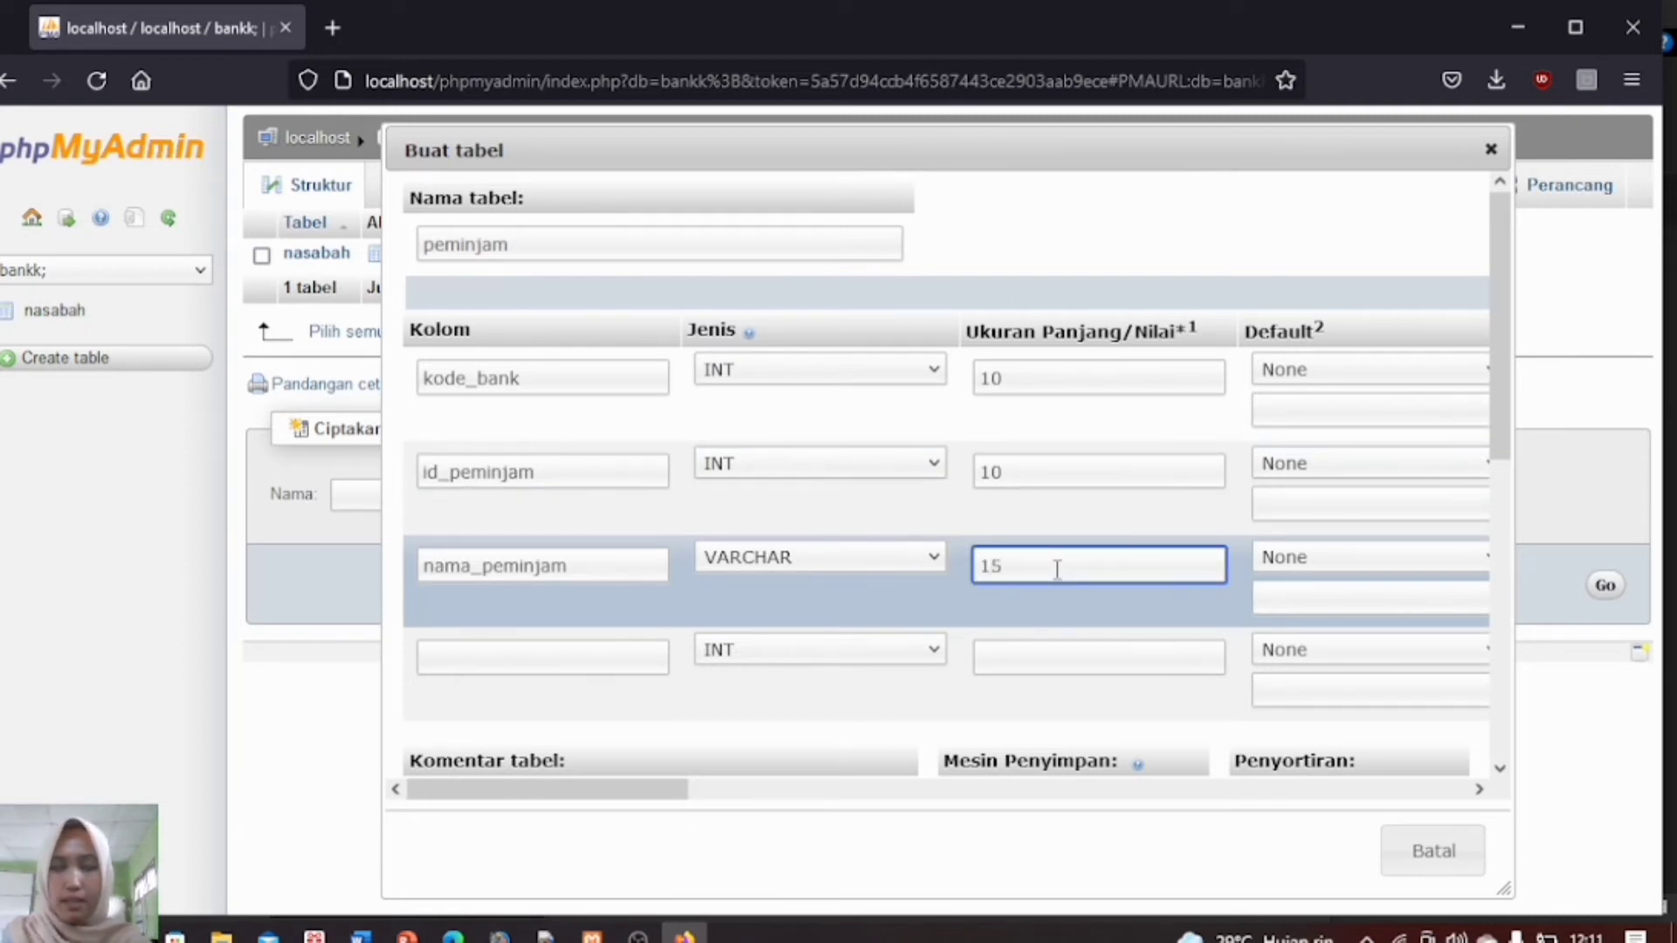
Step: Define the fourth column of the peminjam table as jumlah_pinjaman, type INT with length 15
left_click(584, 659)
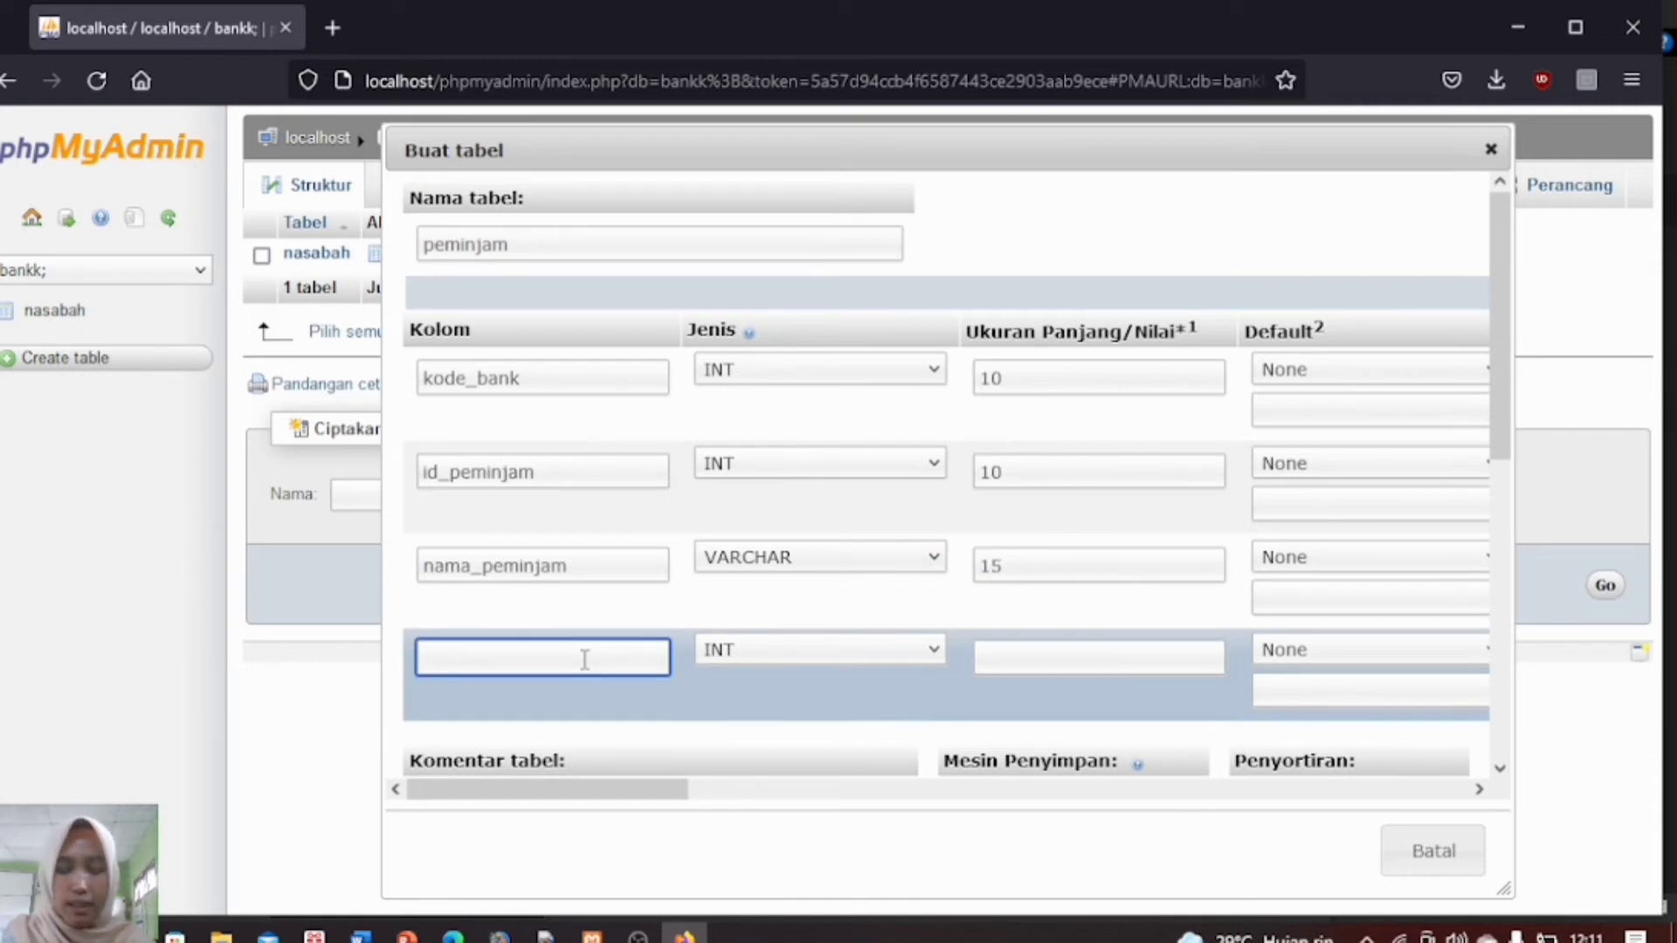
type("jumlah ")
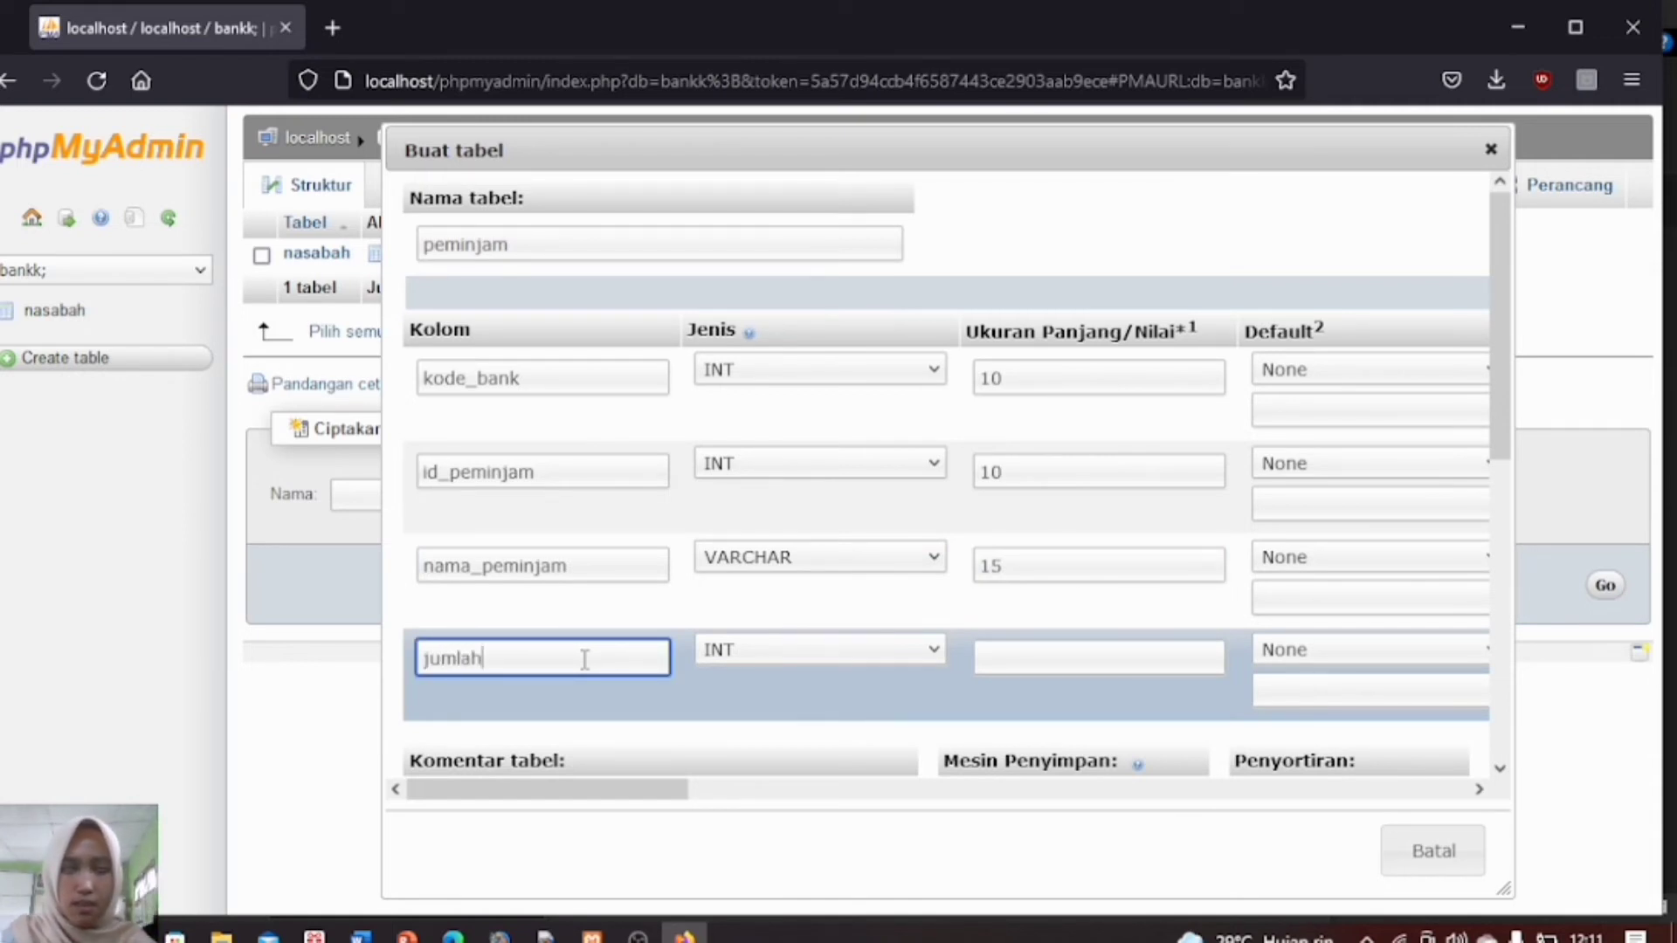
type("p")
key("BackSpace")
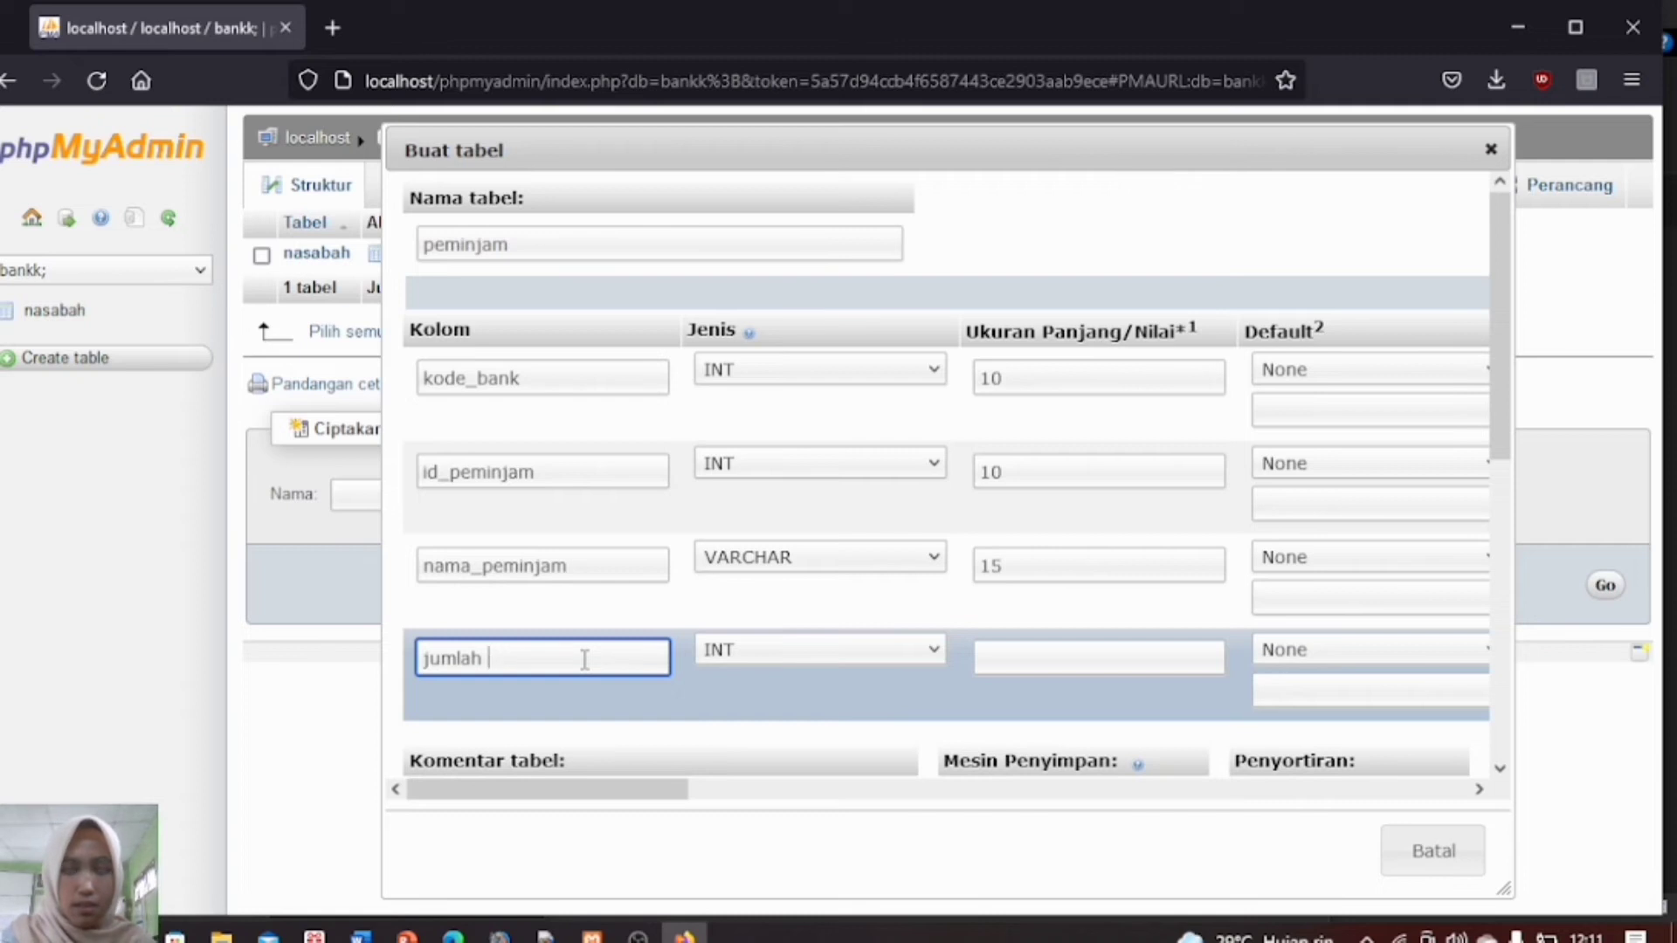
type("_")
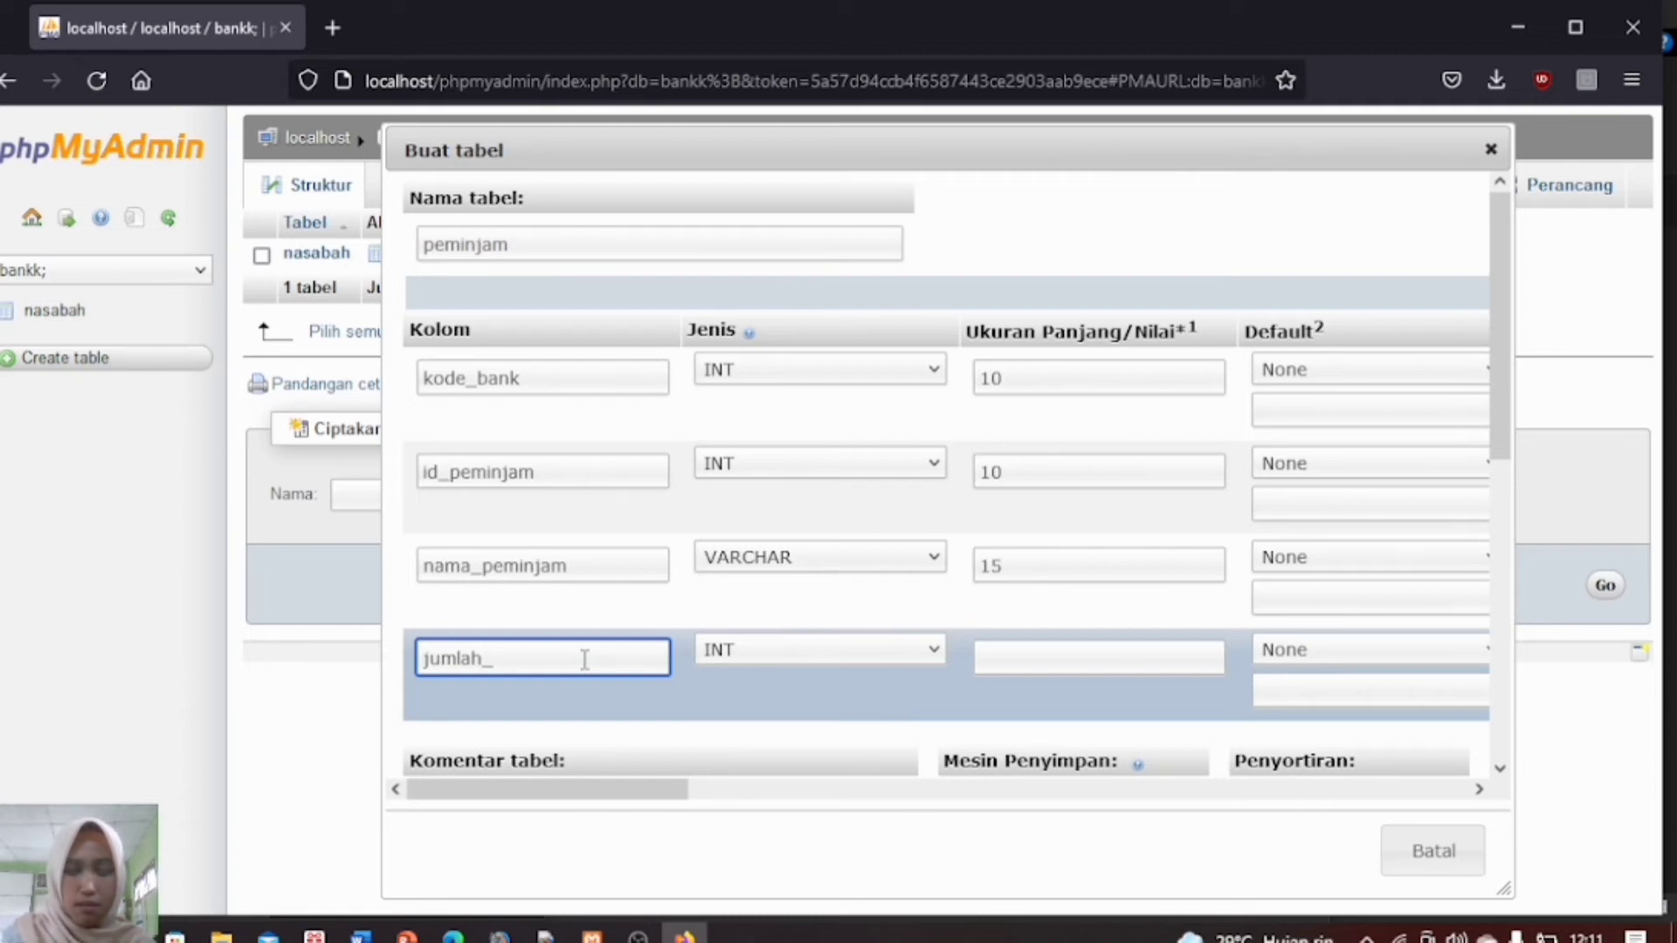
type("pinjaman")
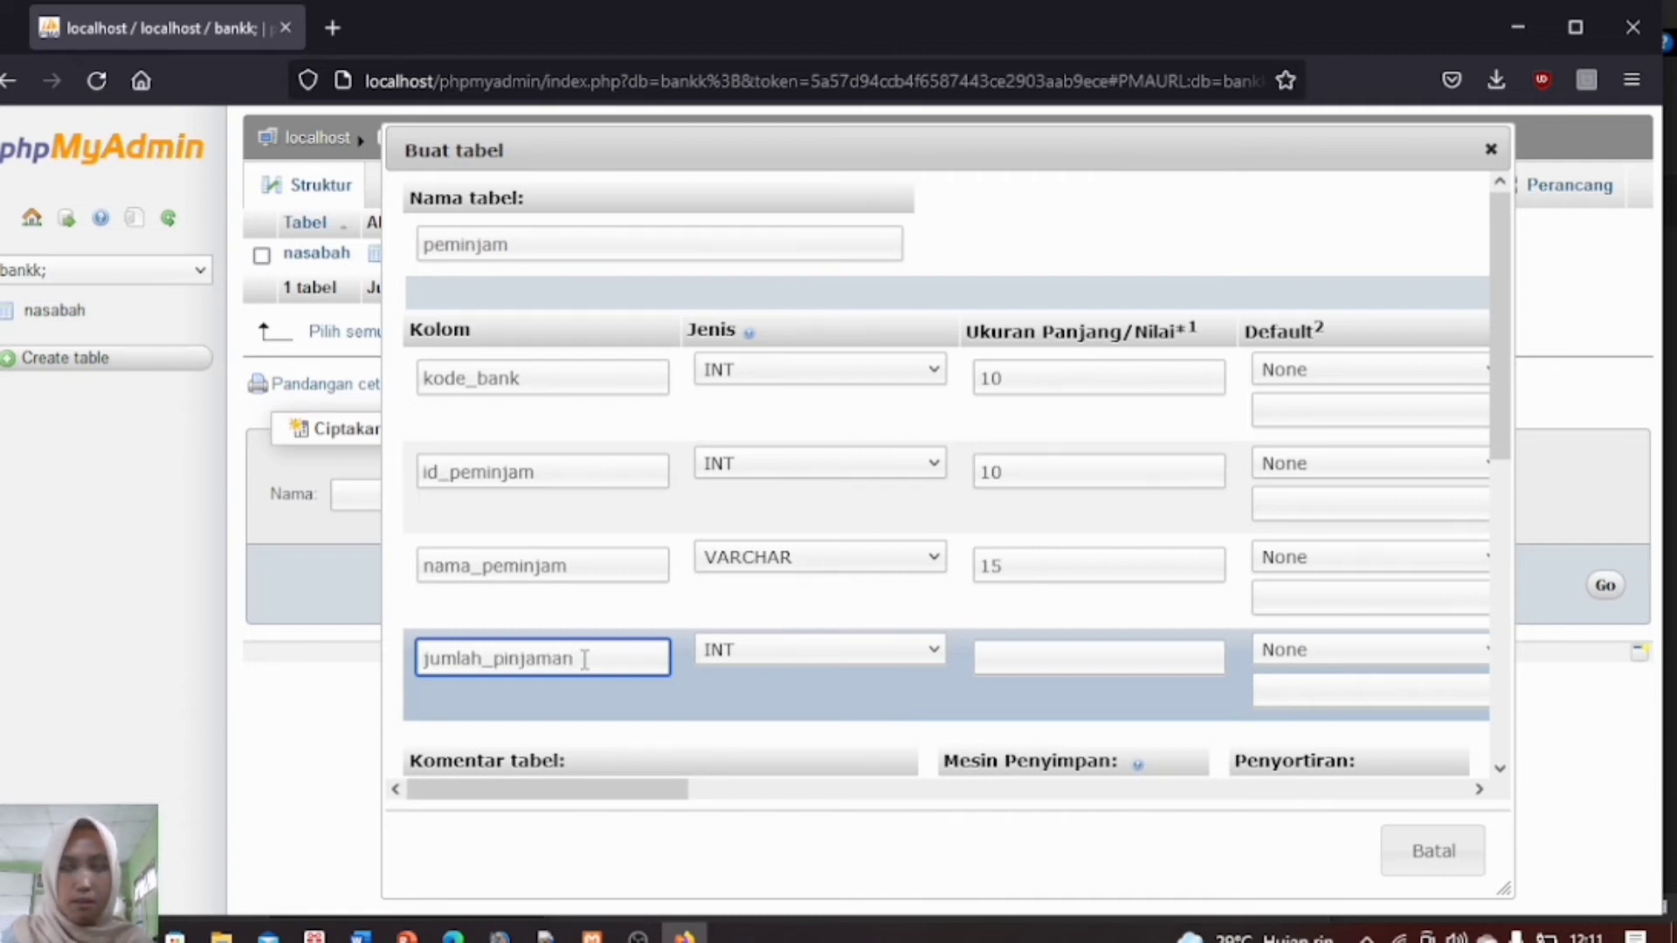
left_click(765, 661)
left_click(995, 662)
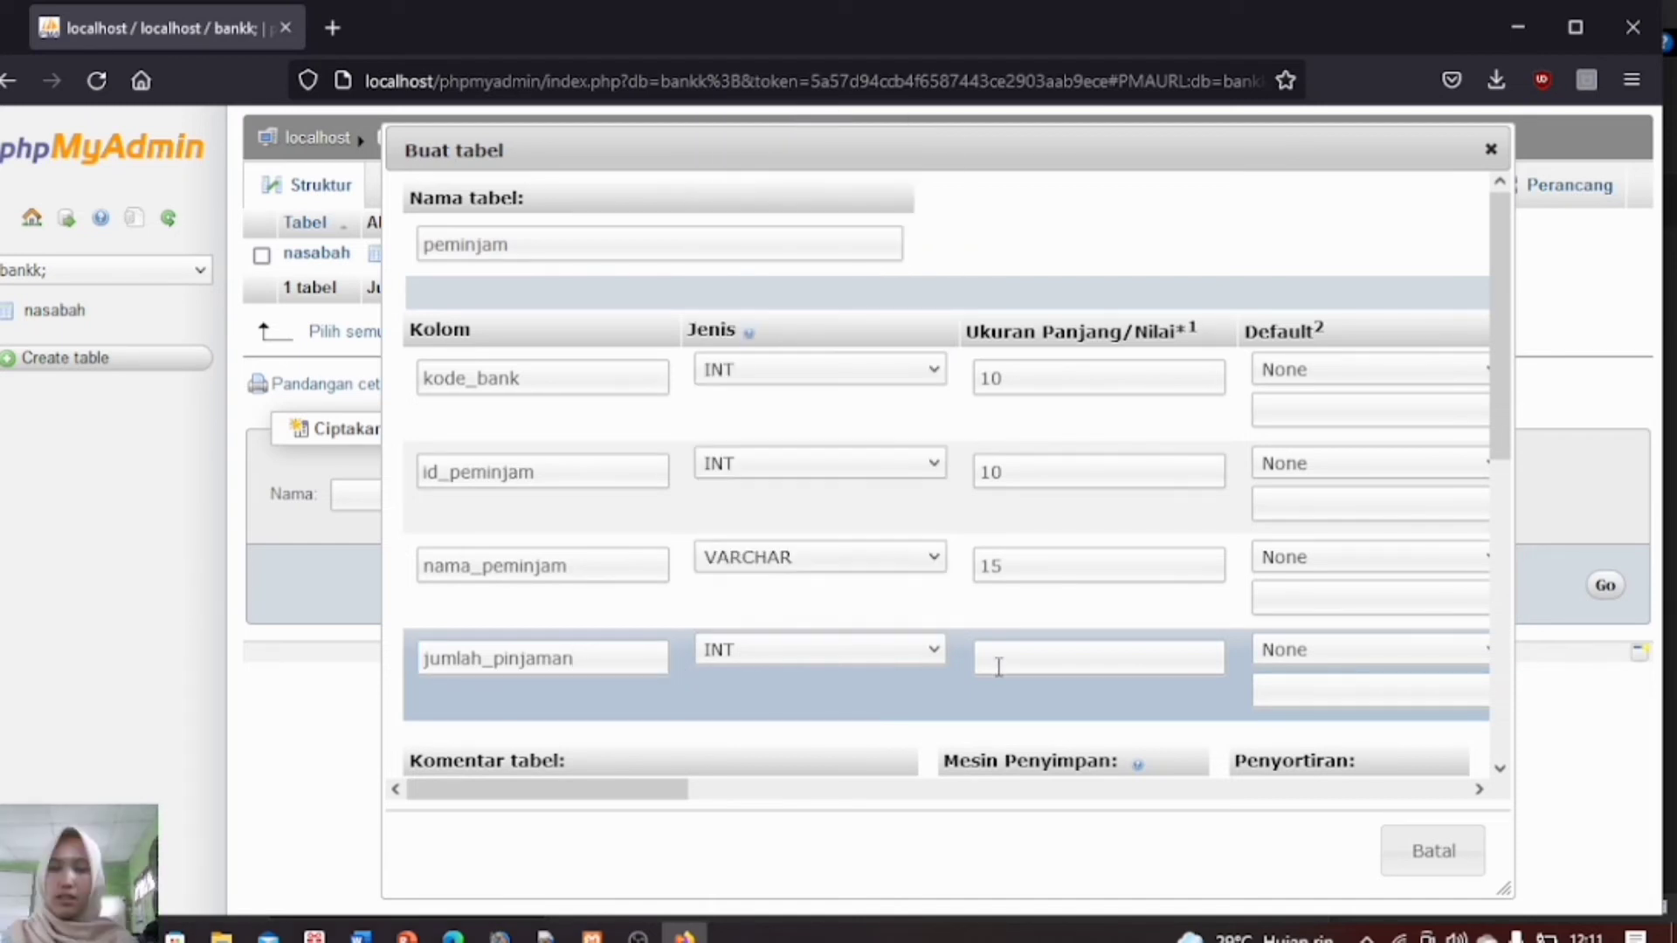
left_click(1000, 668)
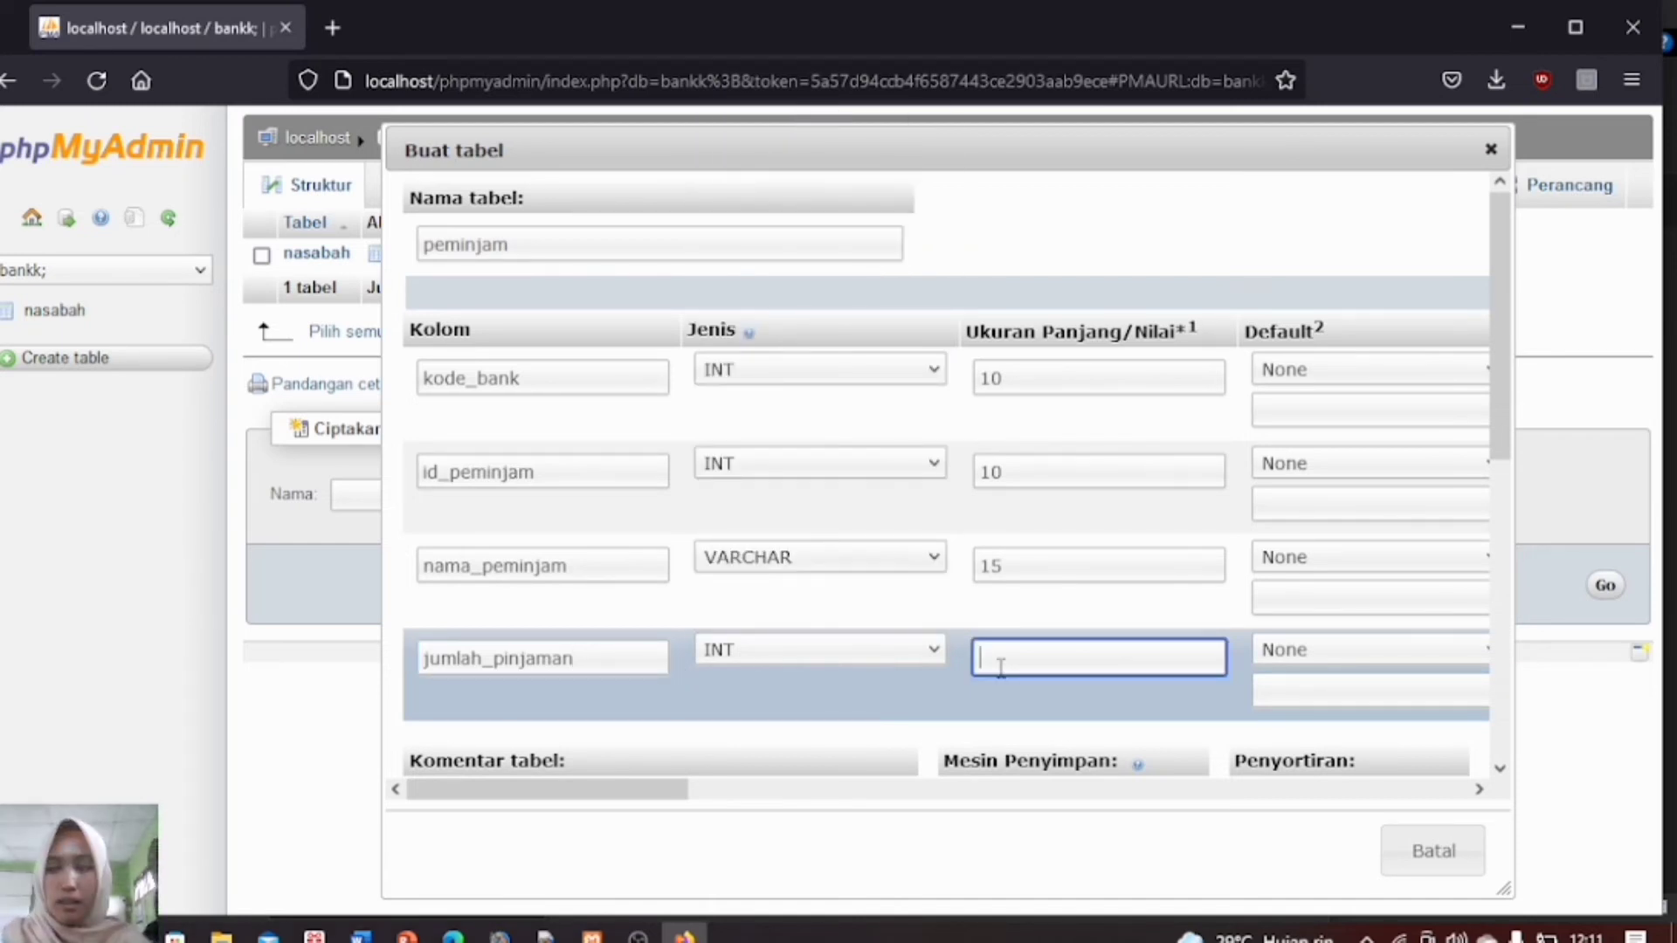
type("15")
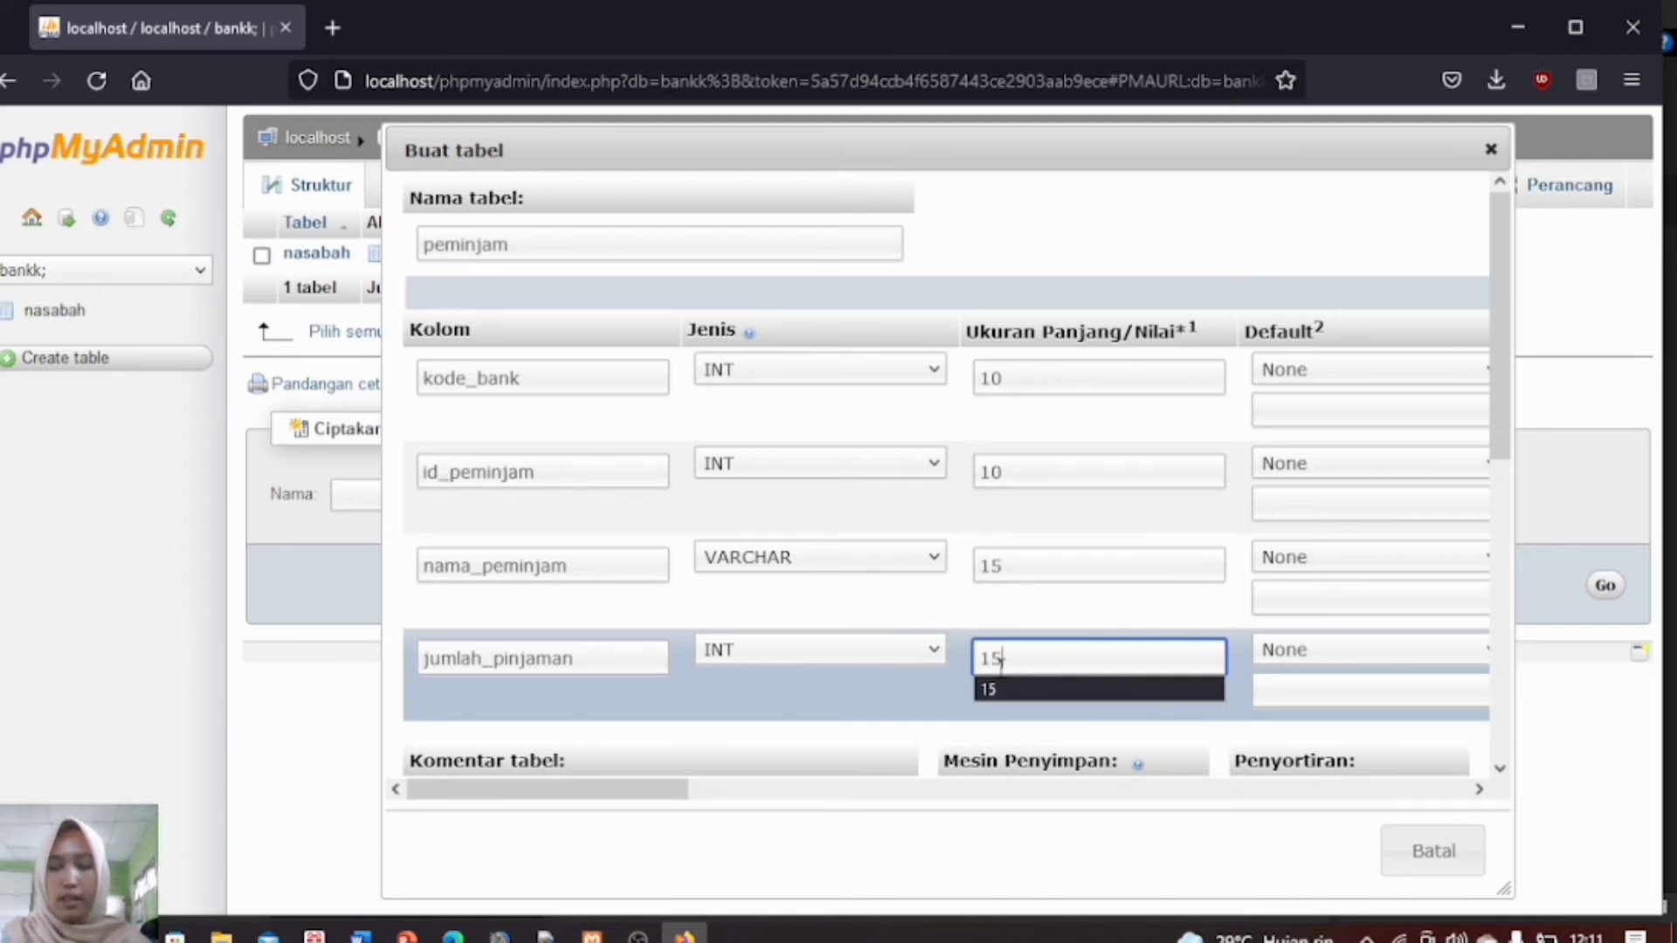
Step: Make id_peminjam the PRIMARY key with auto-increment and give kode_bank a UNIQUE index
left_click(1479, 789)
left_click(1478, 789)
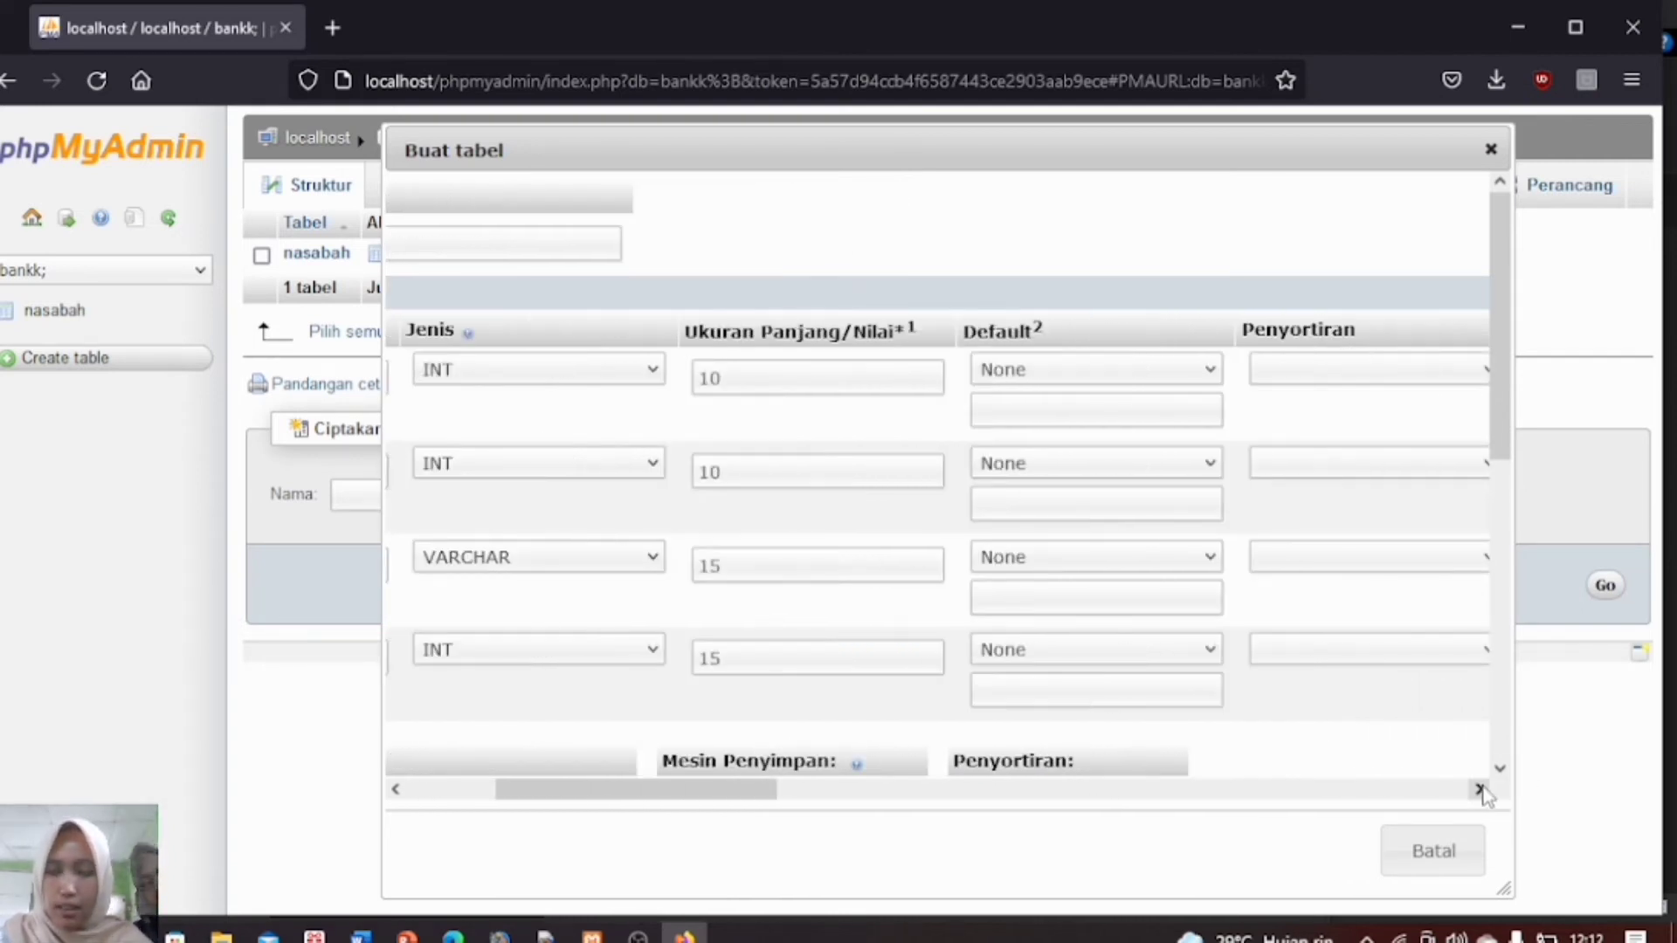
left_click(1478, 788)
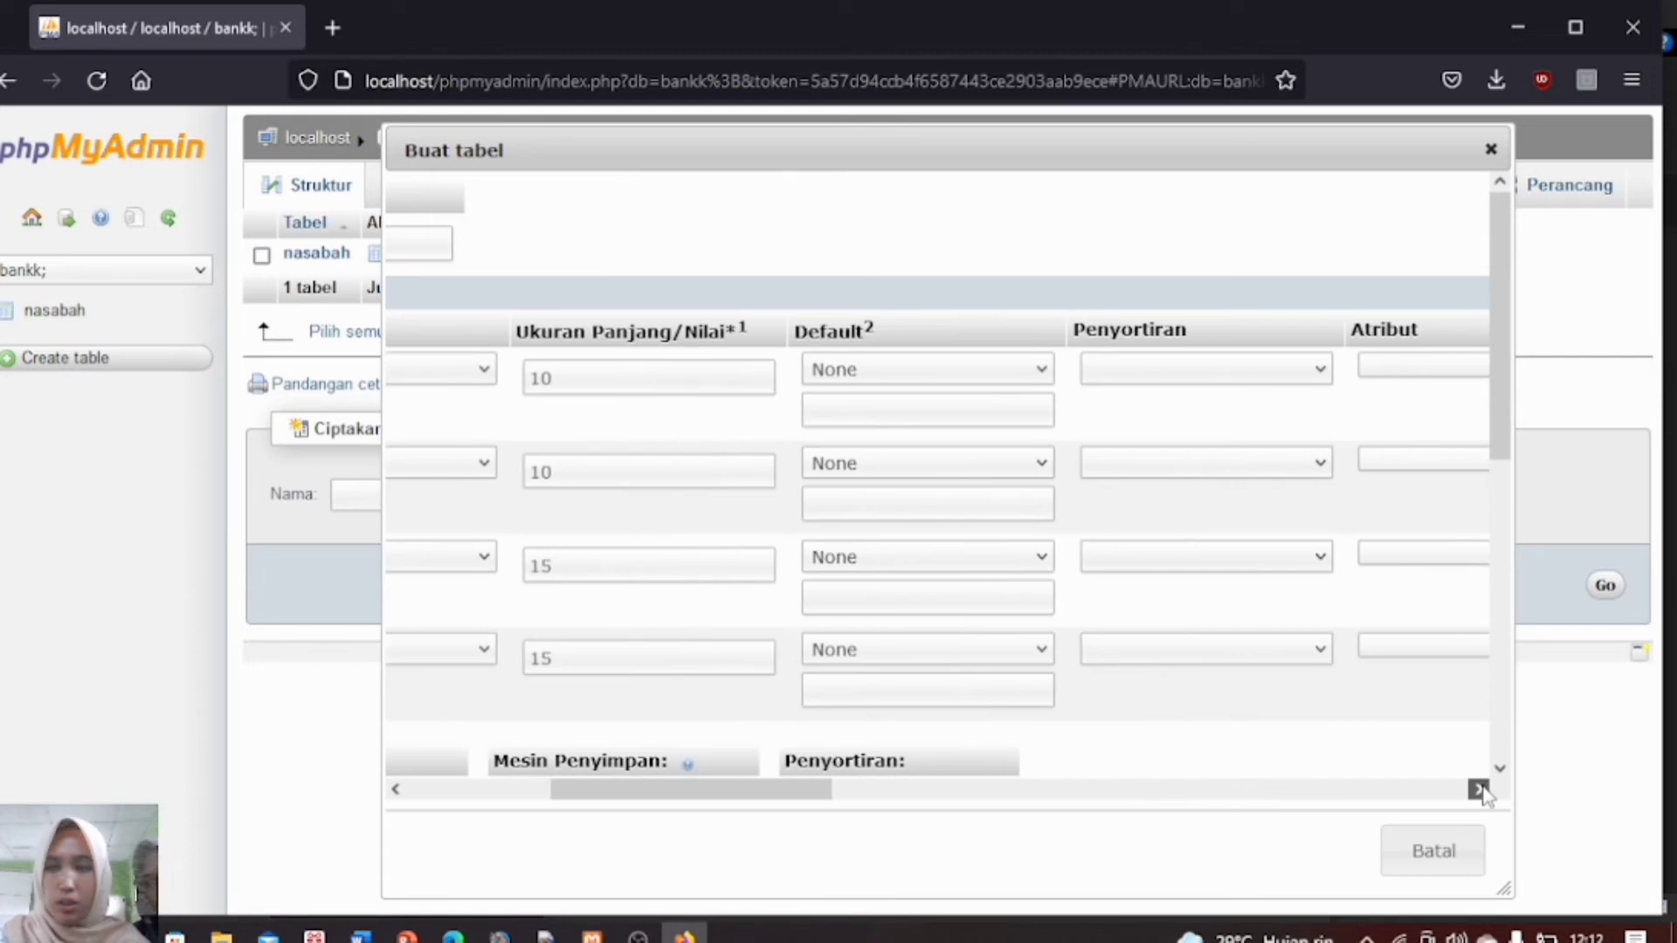
left_click(1478, 789)
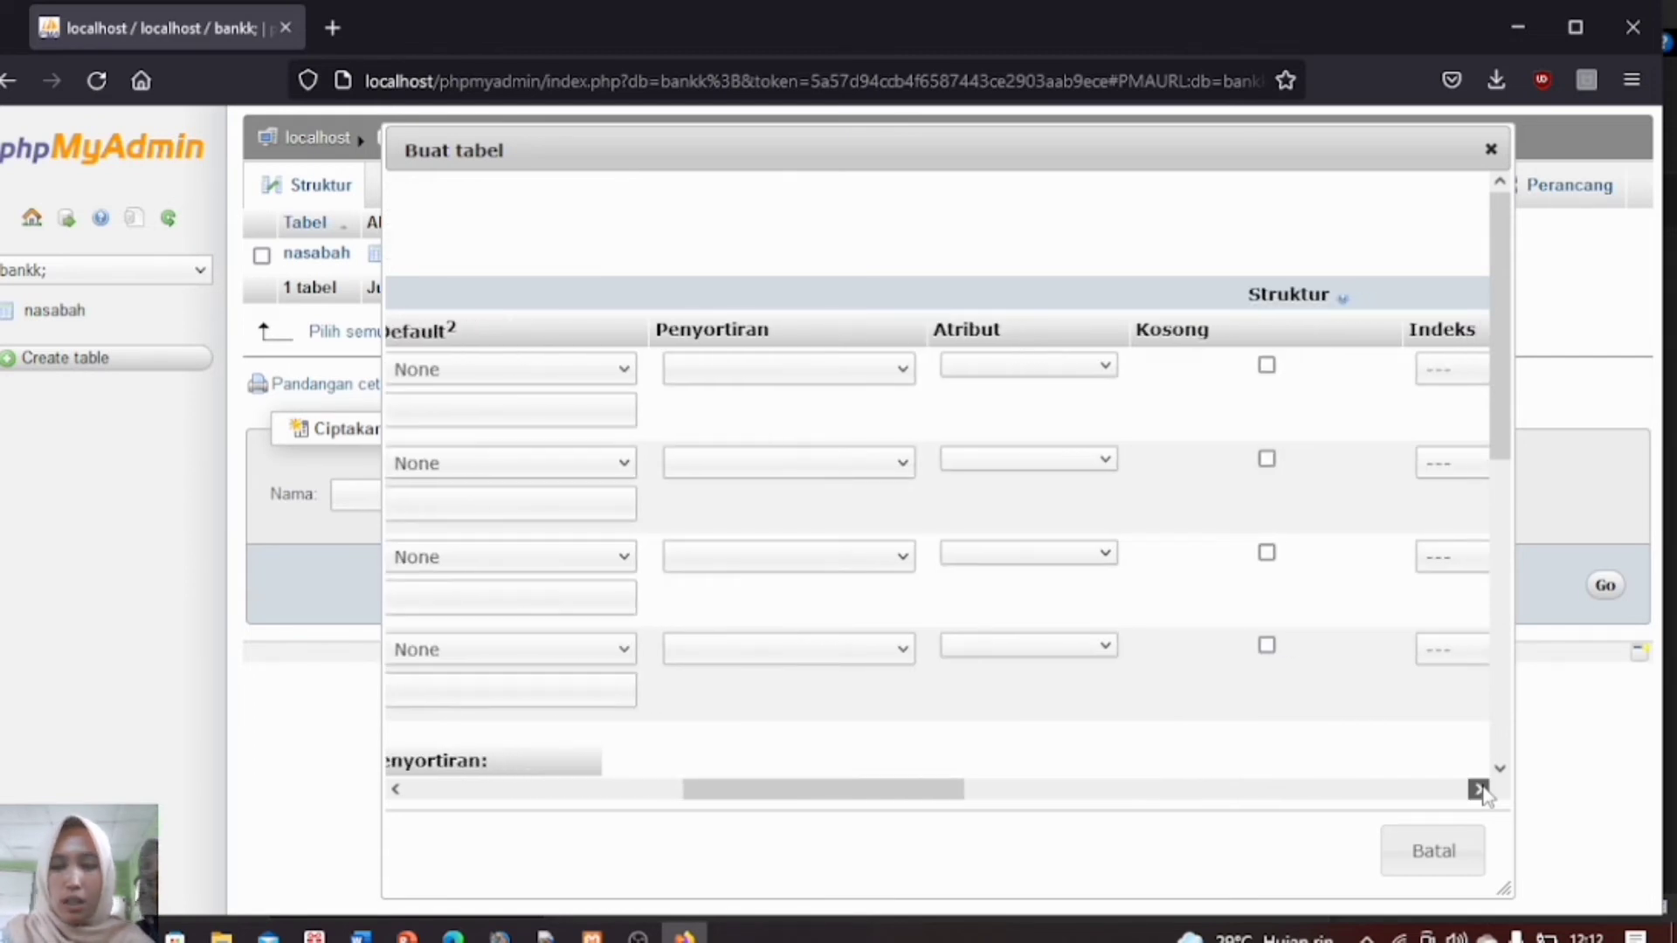
left_click(1479, 789)
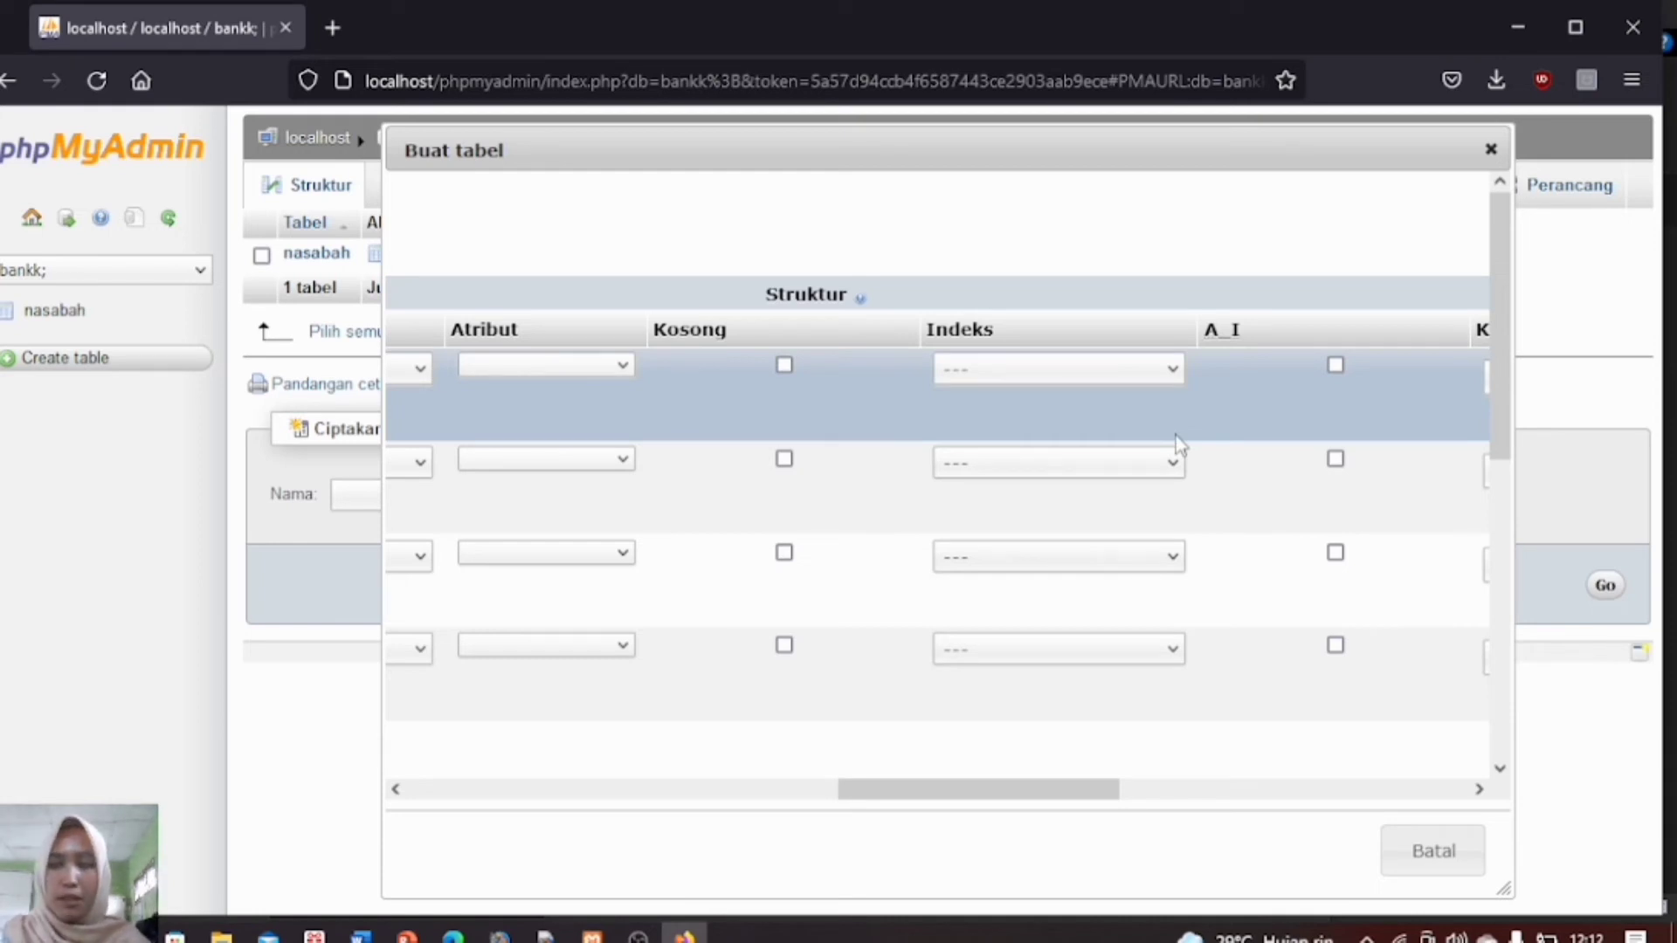
left_click(1174, 462)
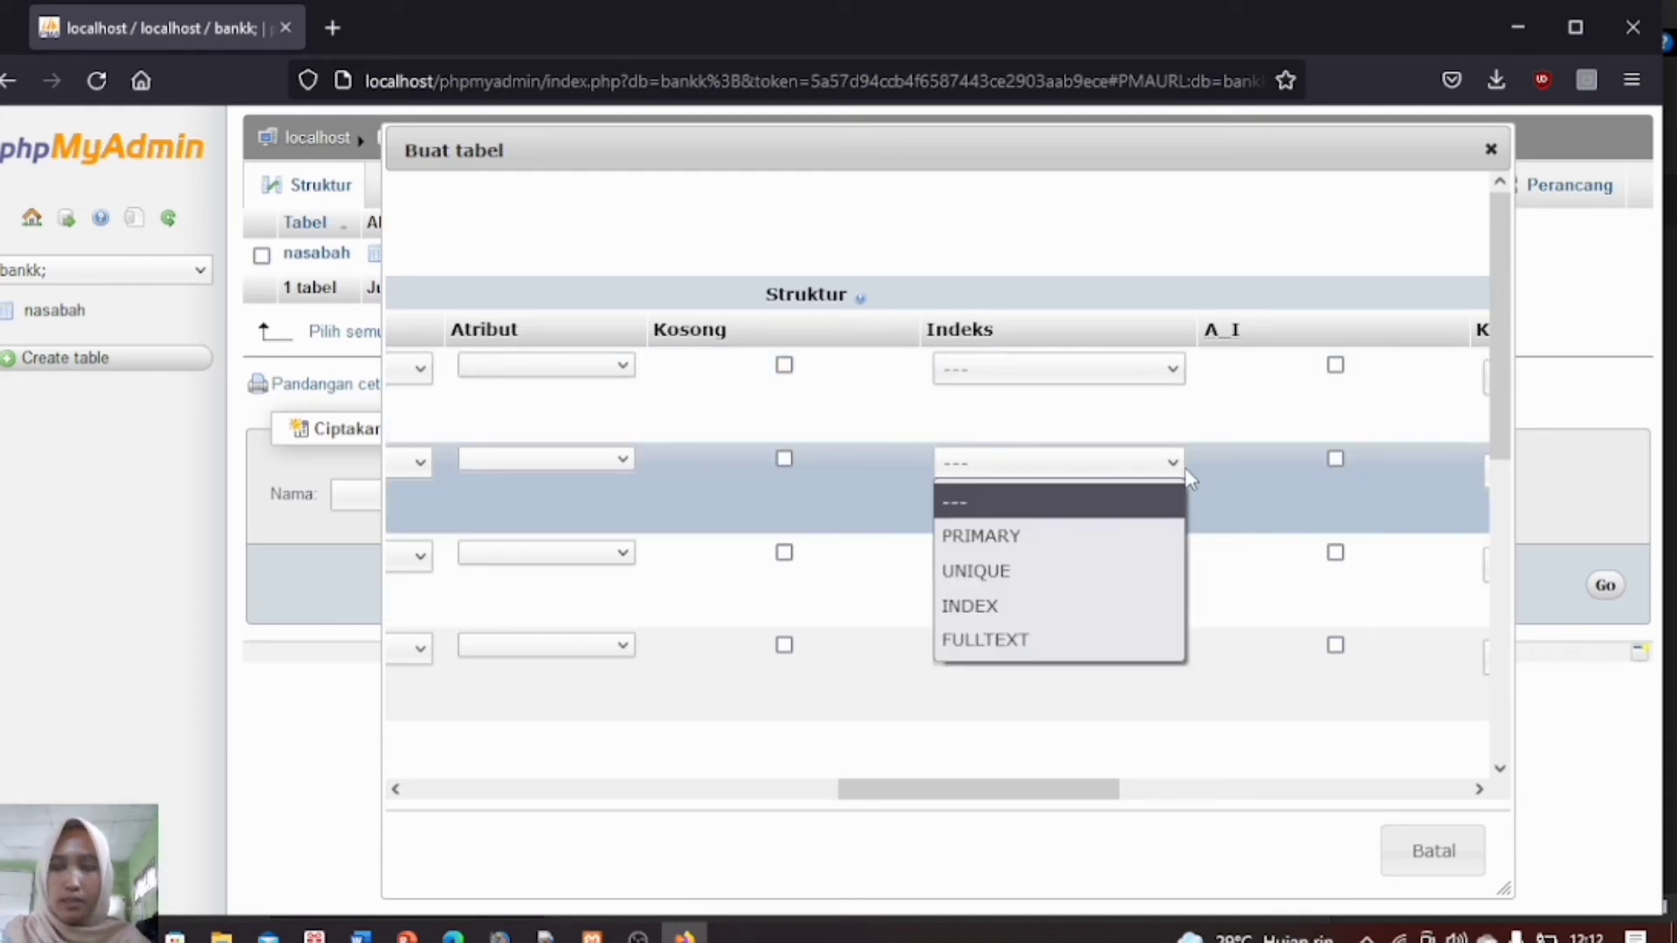
left_click(1091, 537)
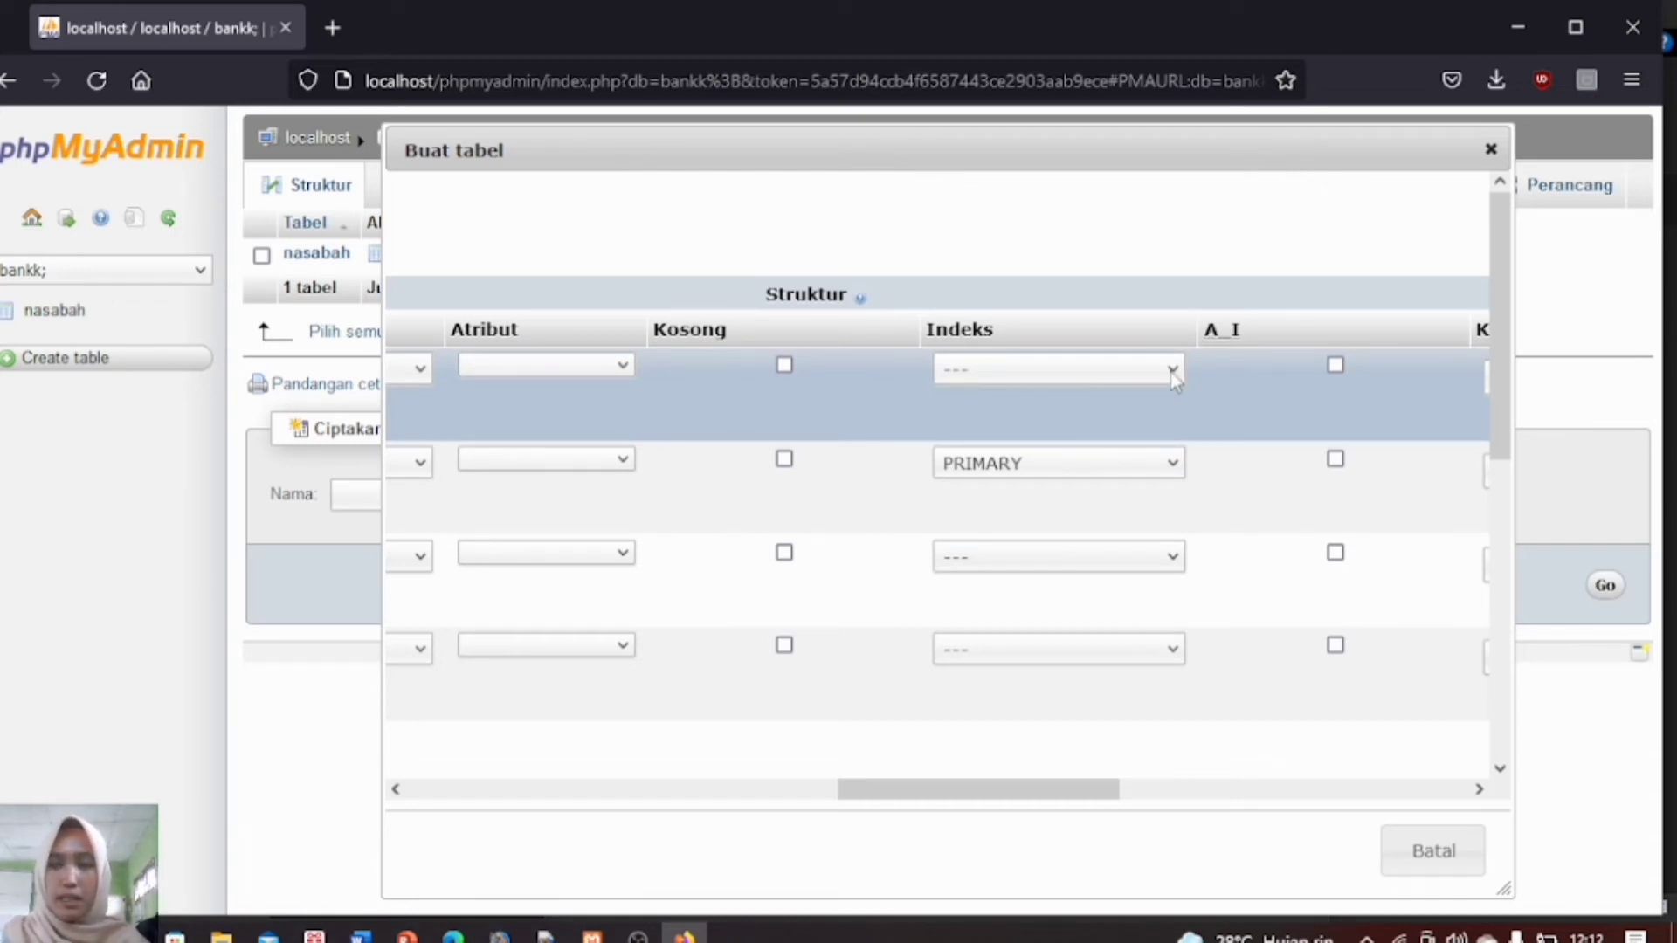
left_click(1175, 378)
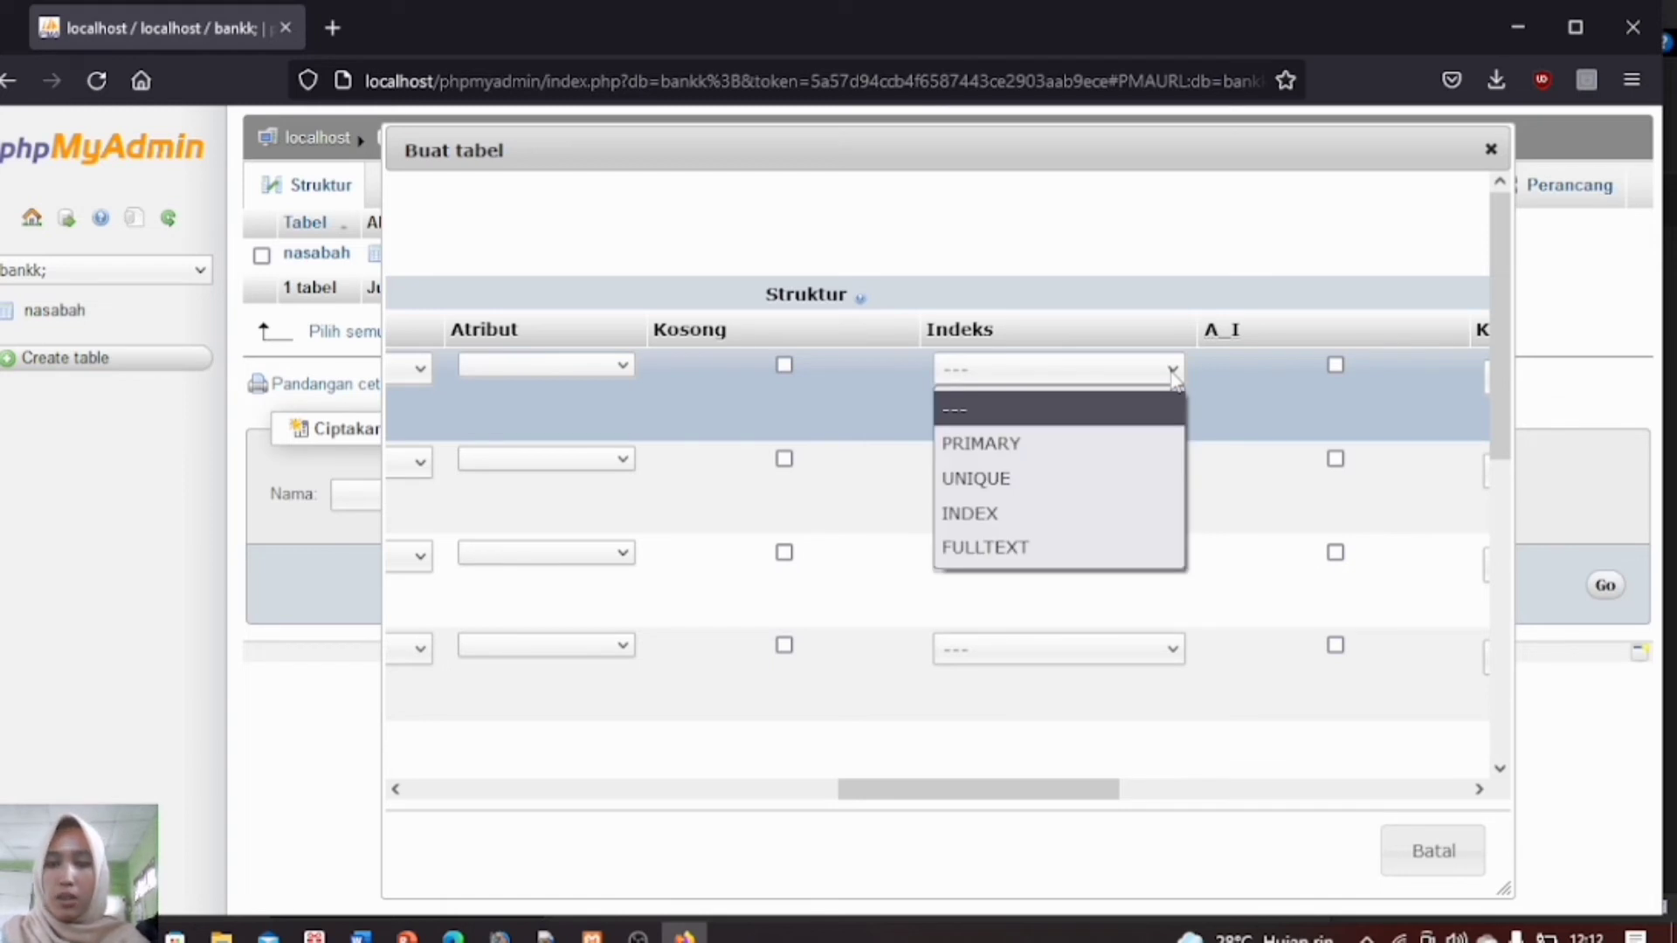
left_click(1102, 479)
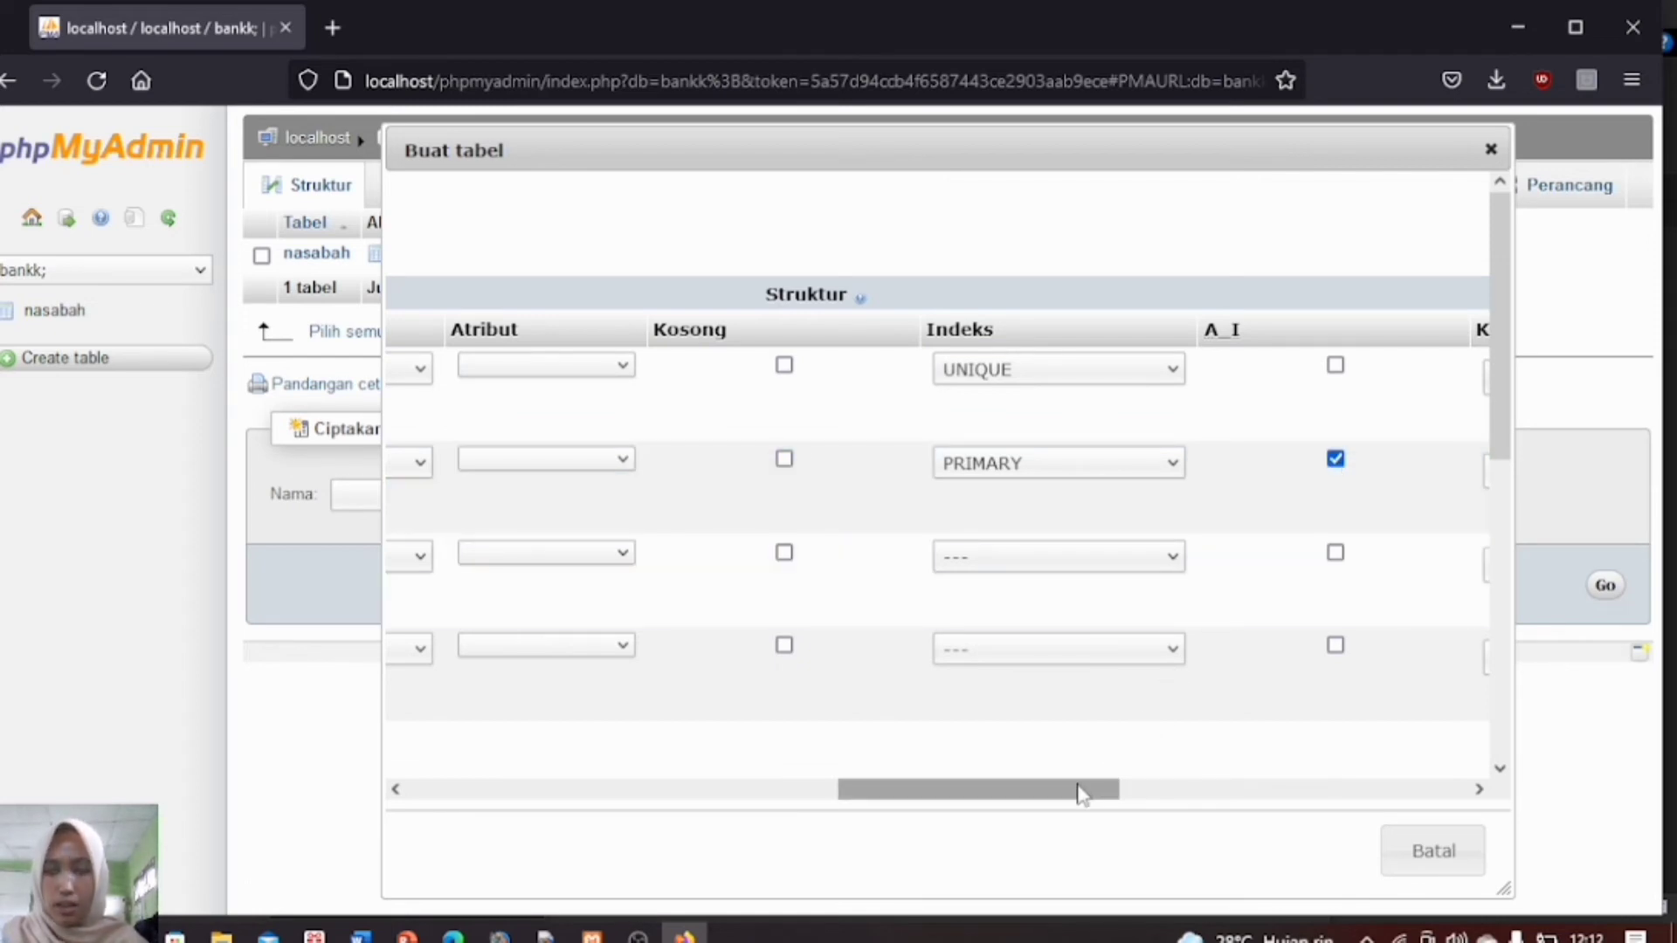
Step: Save the peminjam table definition with the InnoDB storage engine
left_click_drag(958, 794, 655, 768)
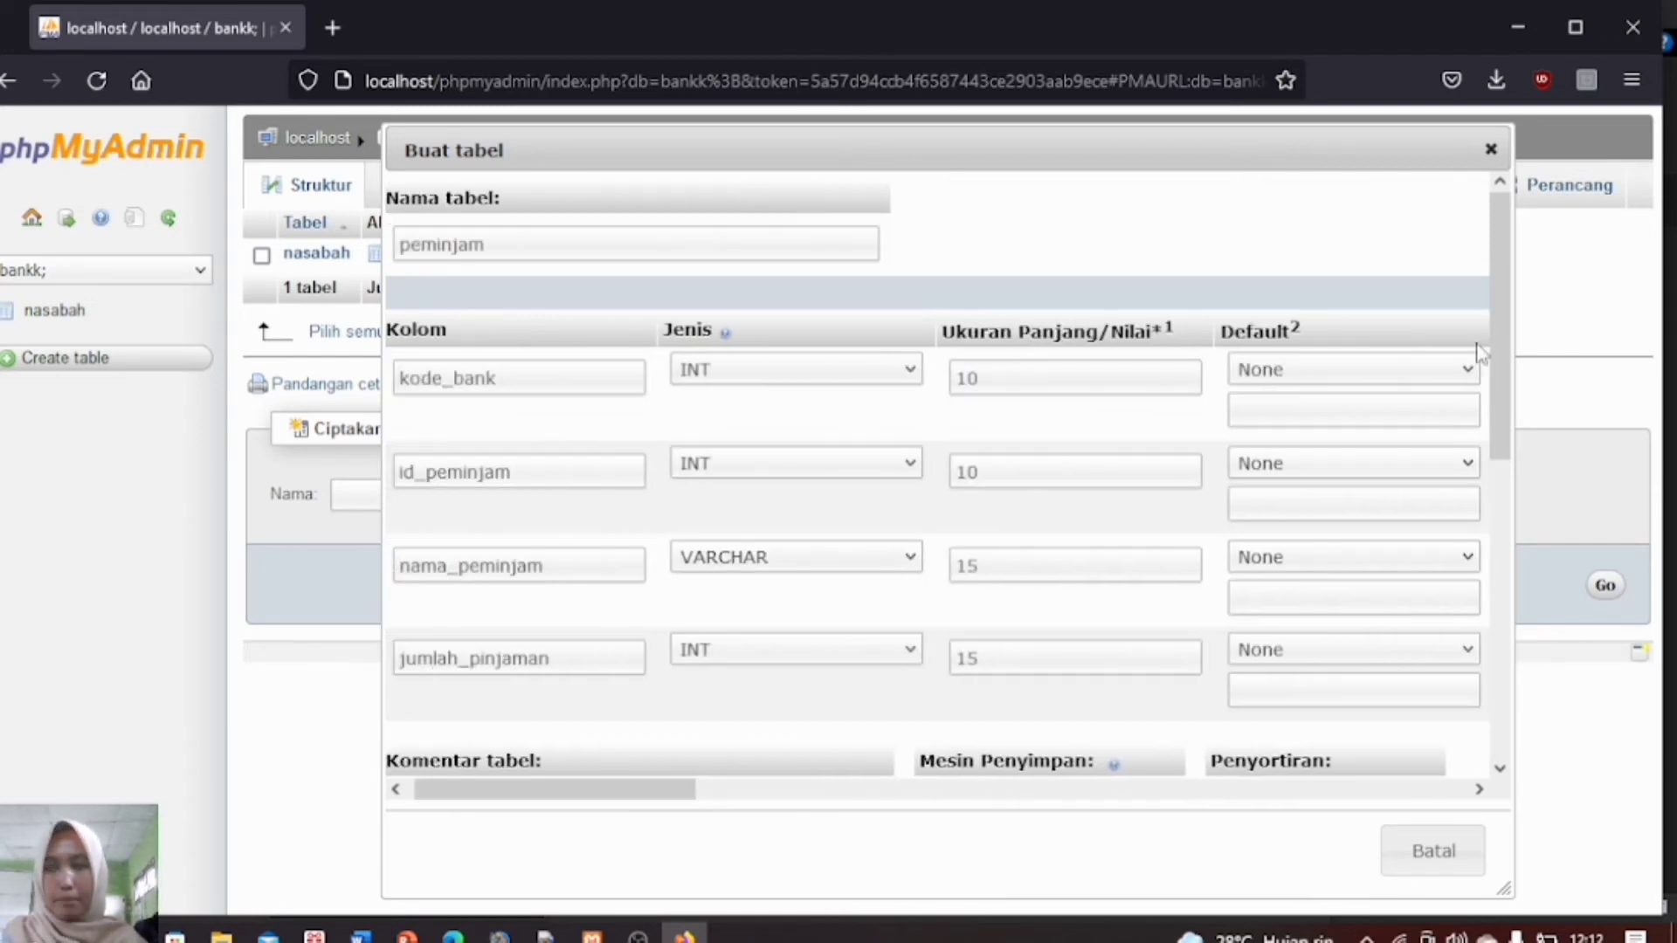
left_click_drag(1512, 361, 1528, 578)
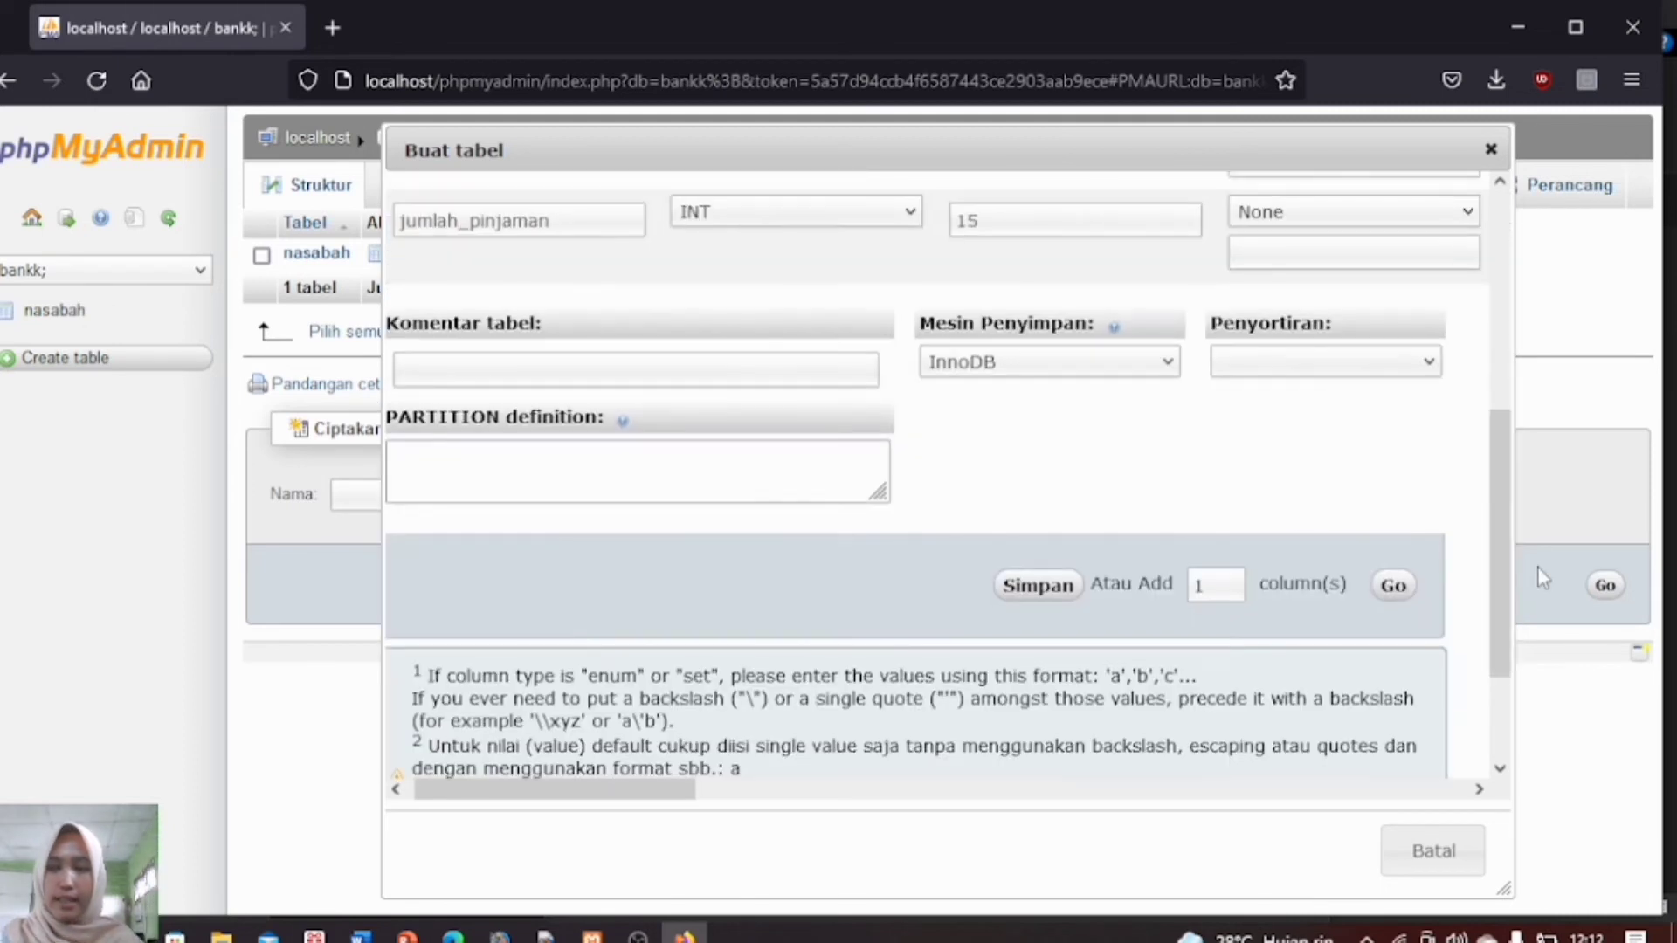
left_click(1048, 589)
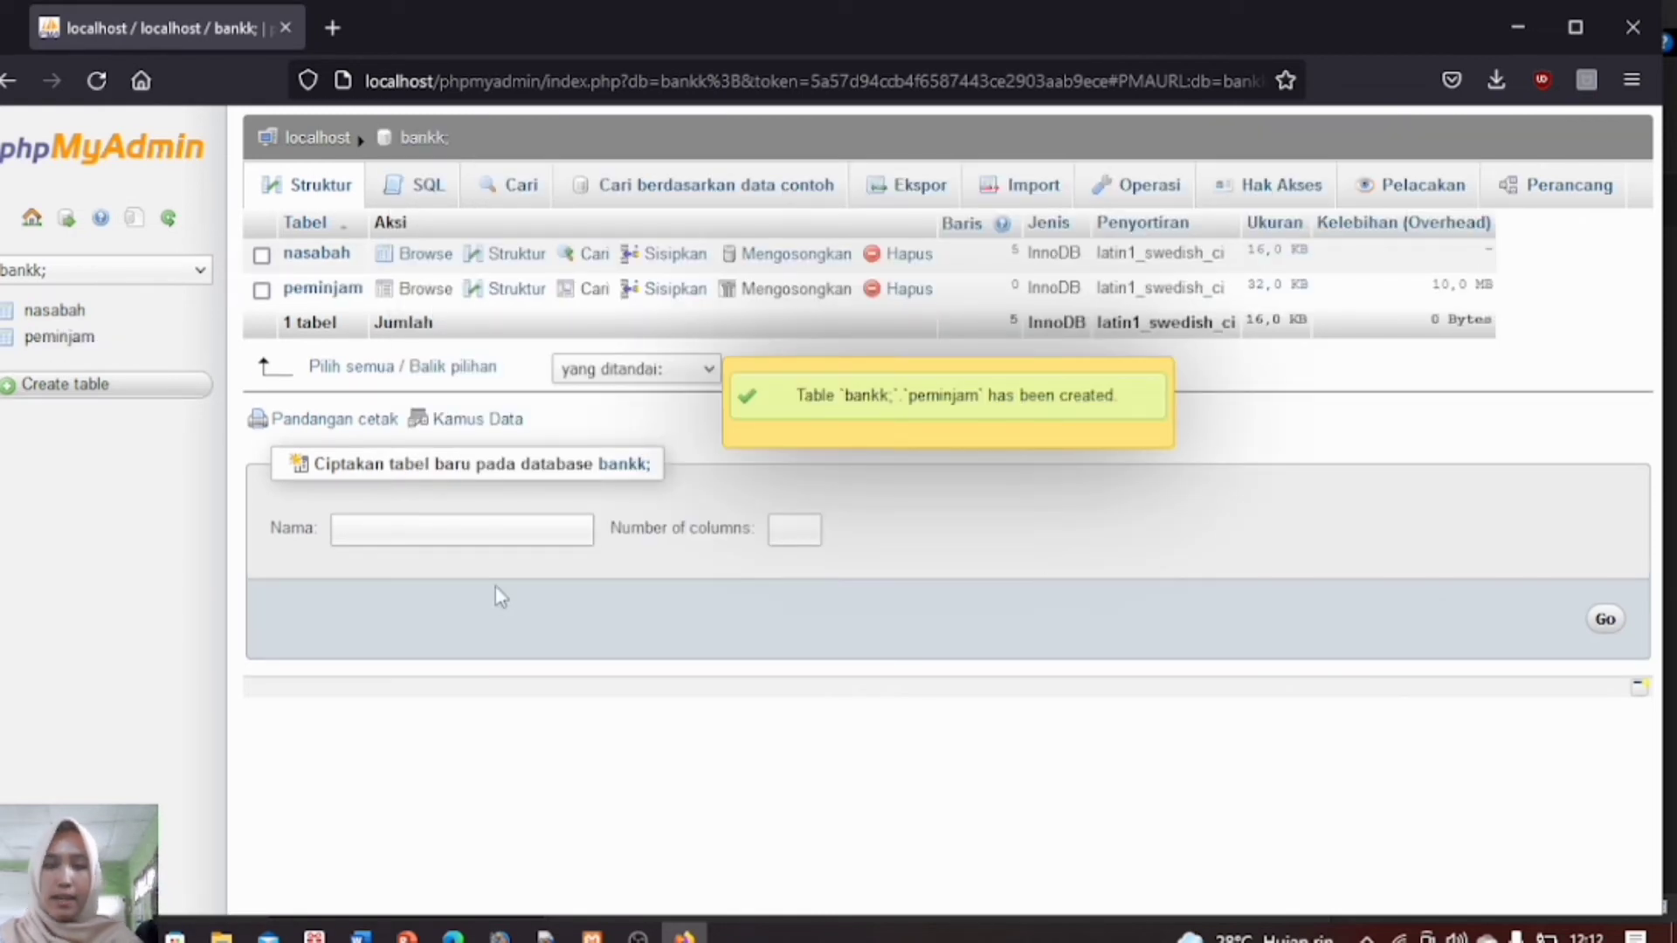
Step: Start inserting rows into the peminjam table, filling the first with kode_bank 1, the borrower's ID and name, and jumlah_pinjaman 10000000
left_click(59, 347)
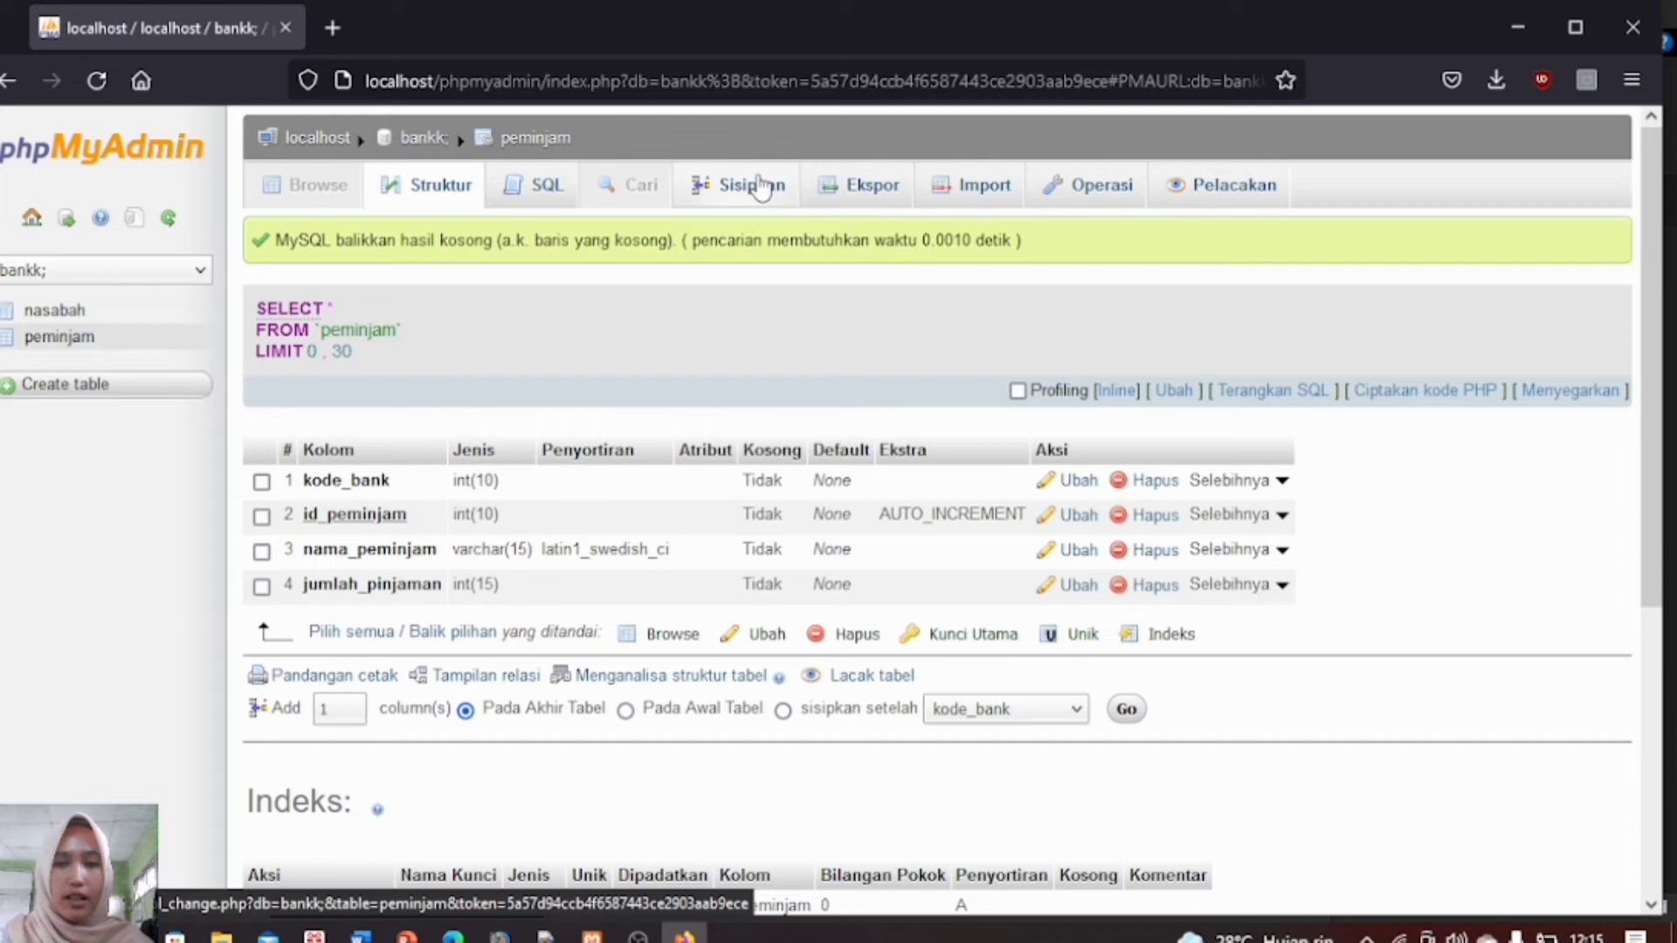
left_click(760, 186)
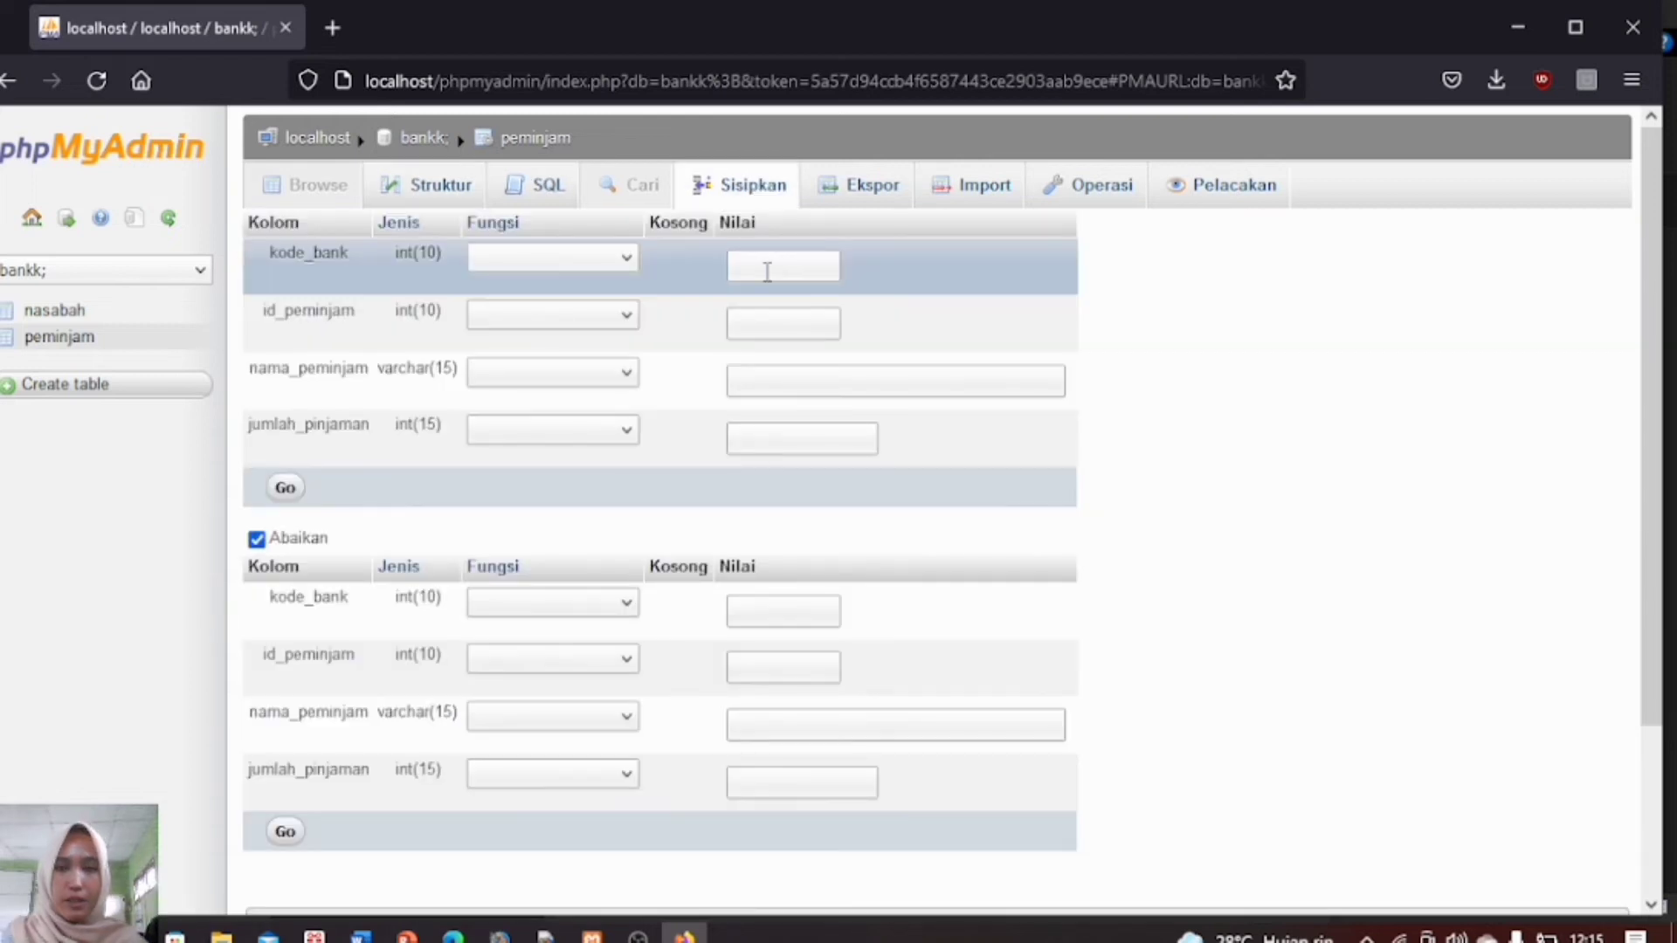
left_click(767, 270)
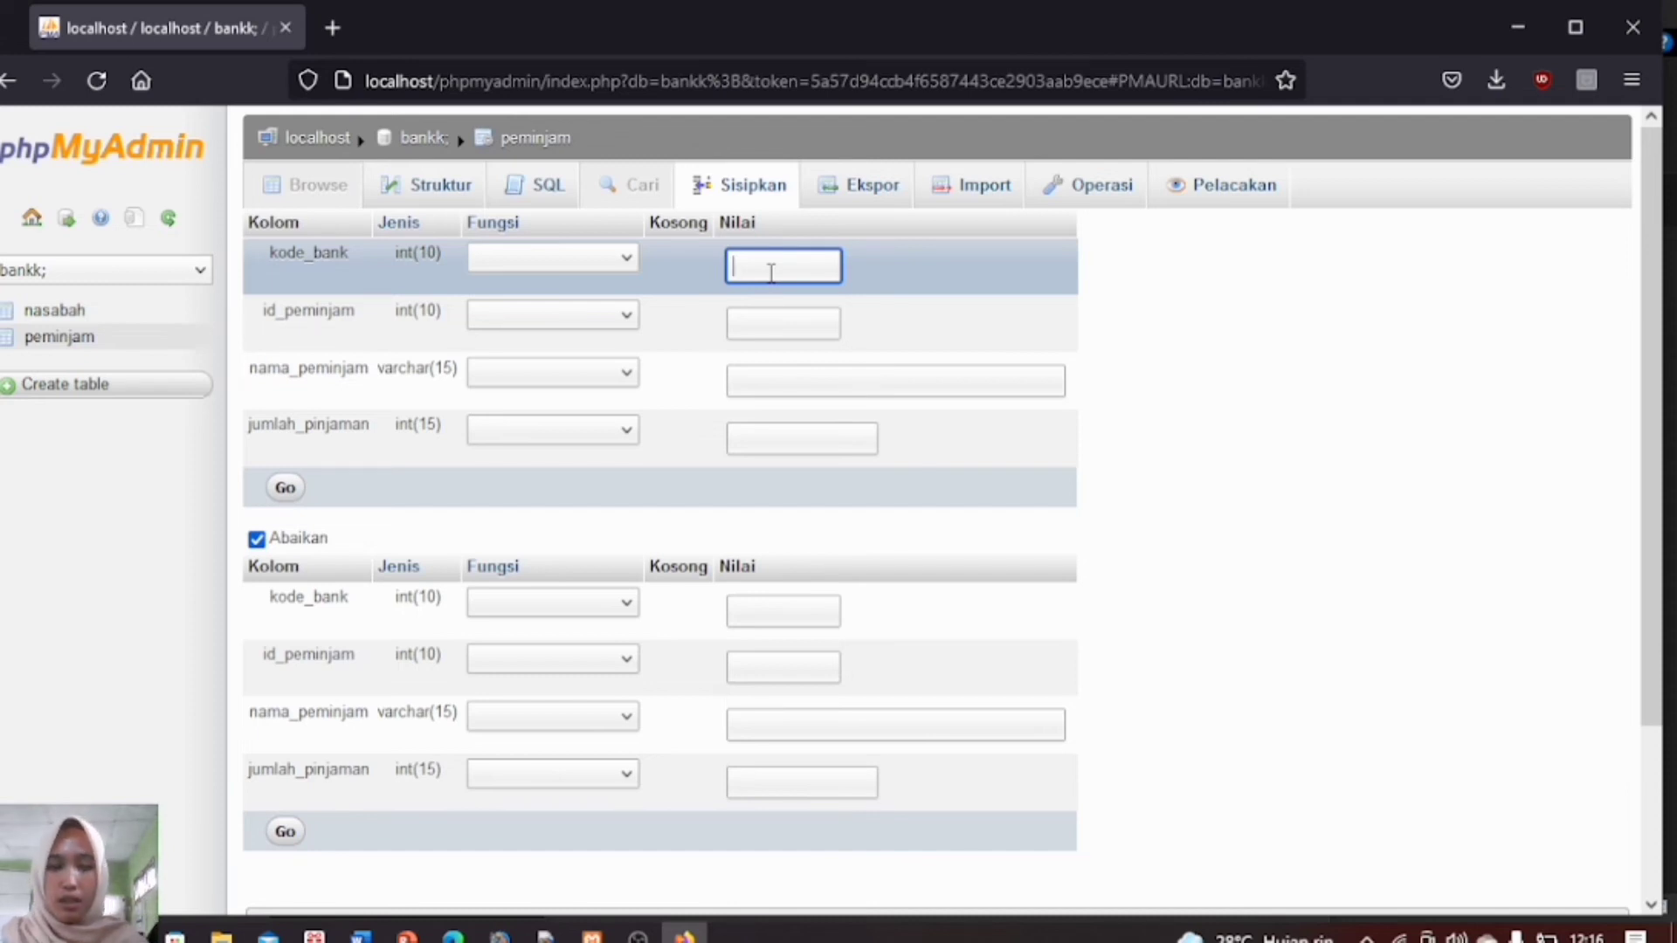
type("1")
left_click(777, 311)
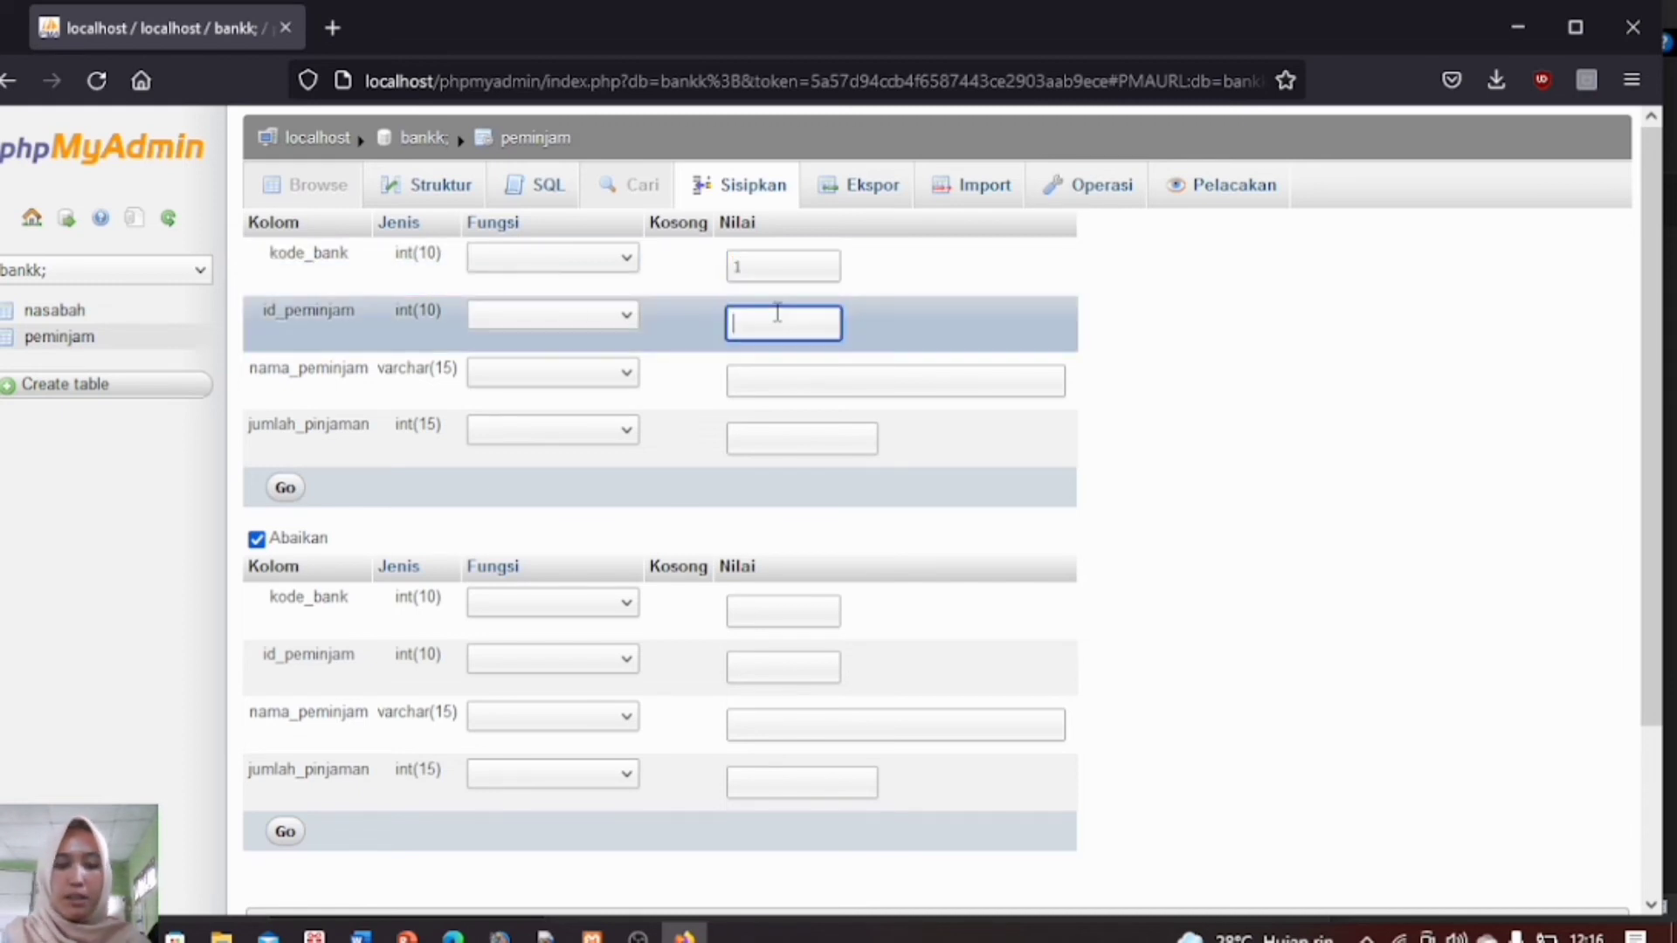
type("1000")
left_click(796, 389)
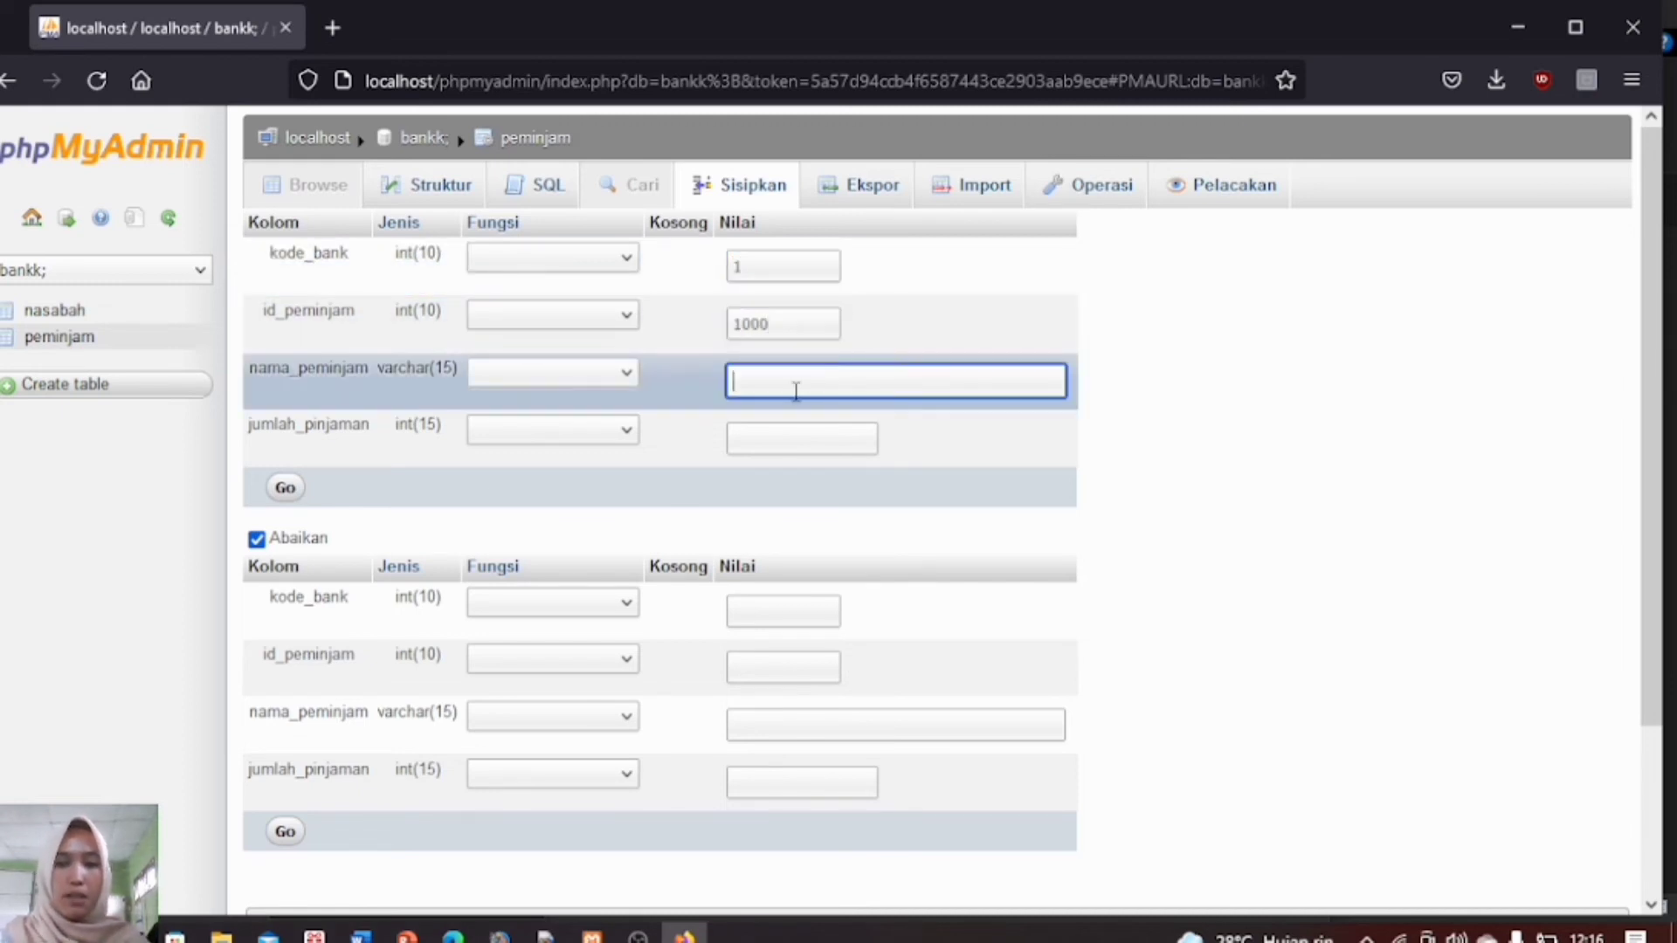
type("p")
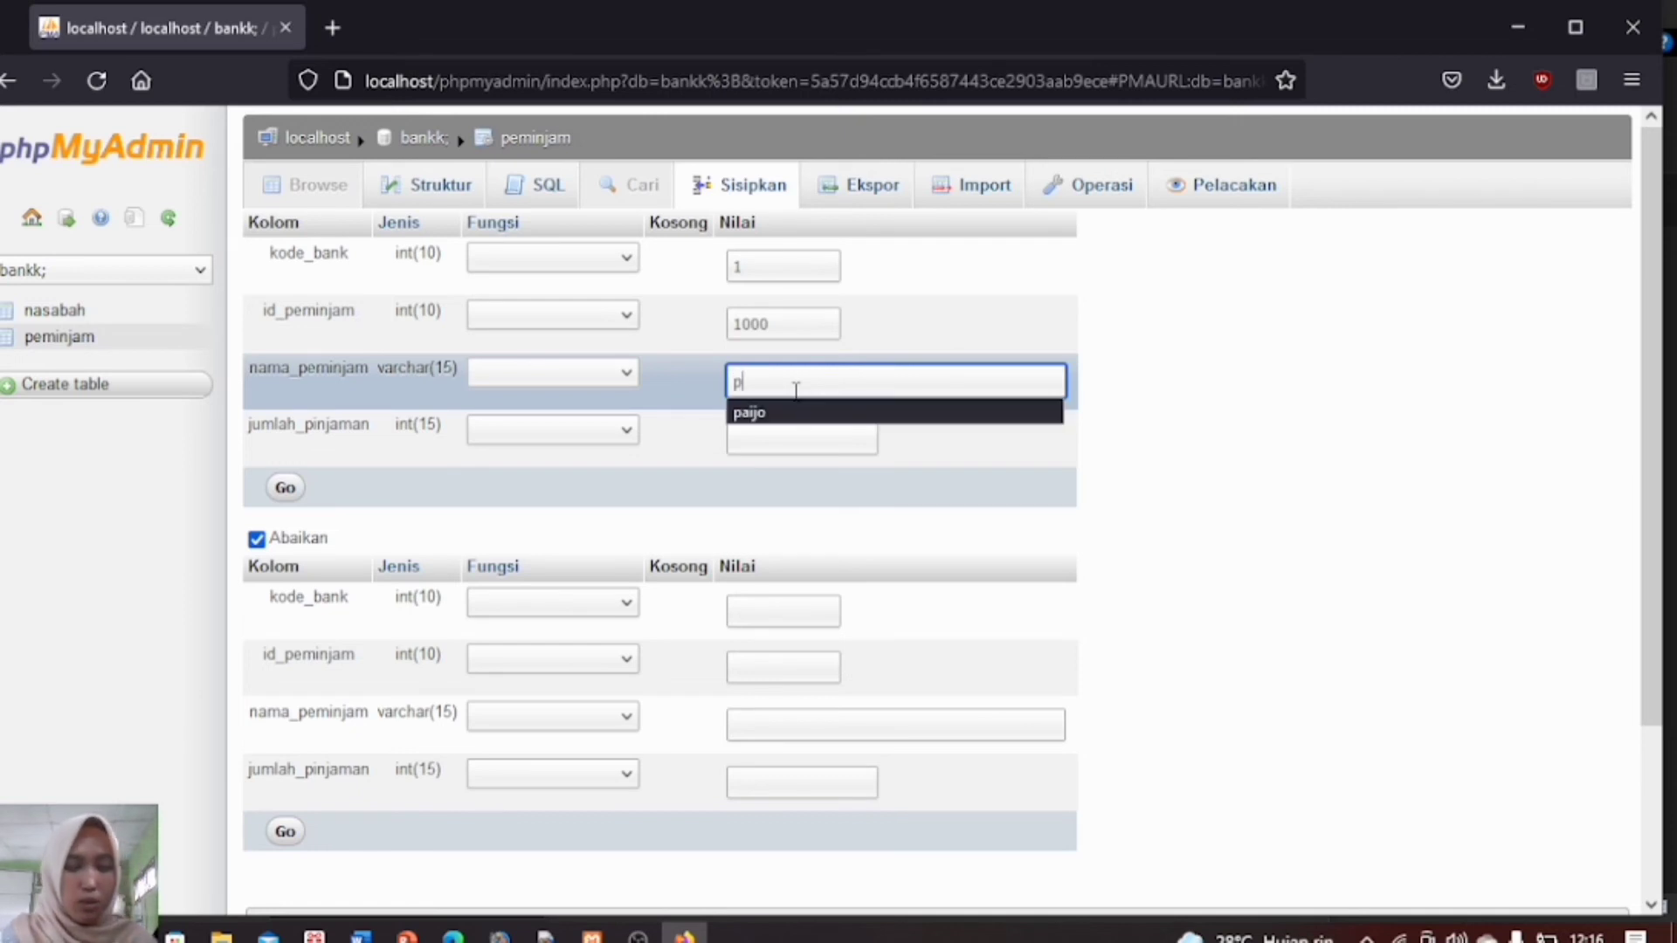
type("aijo")
left_click(804, 441)
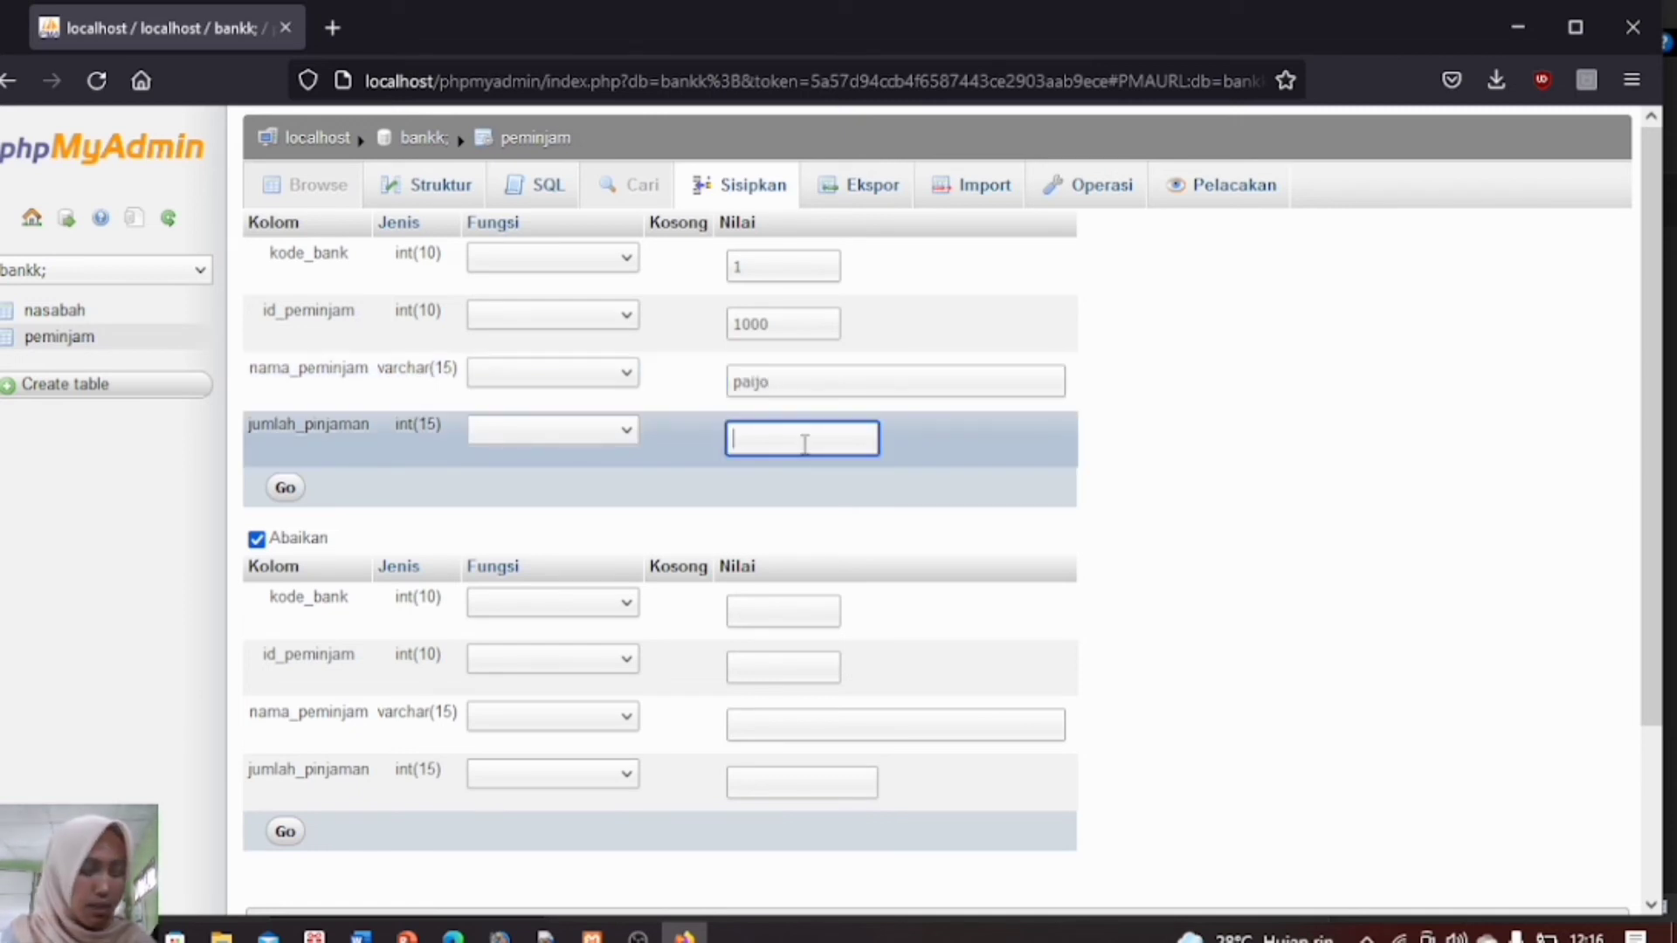
type("100000")
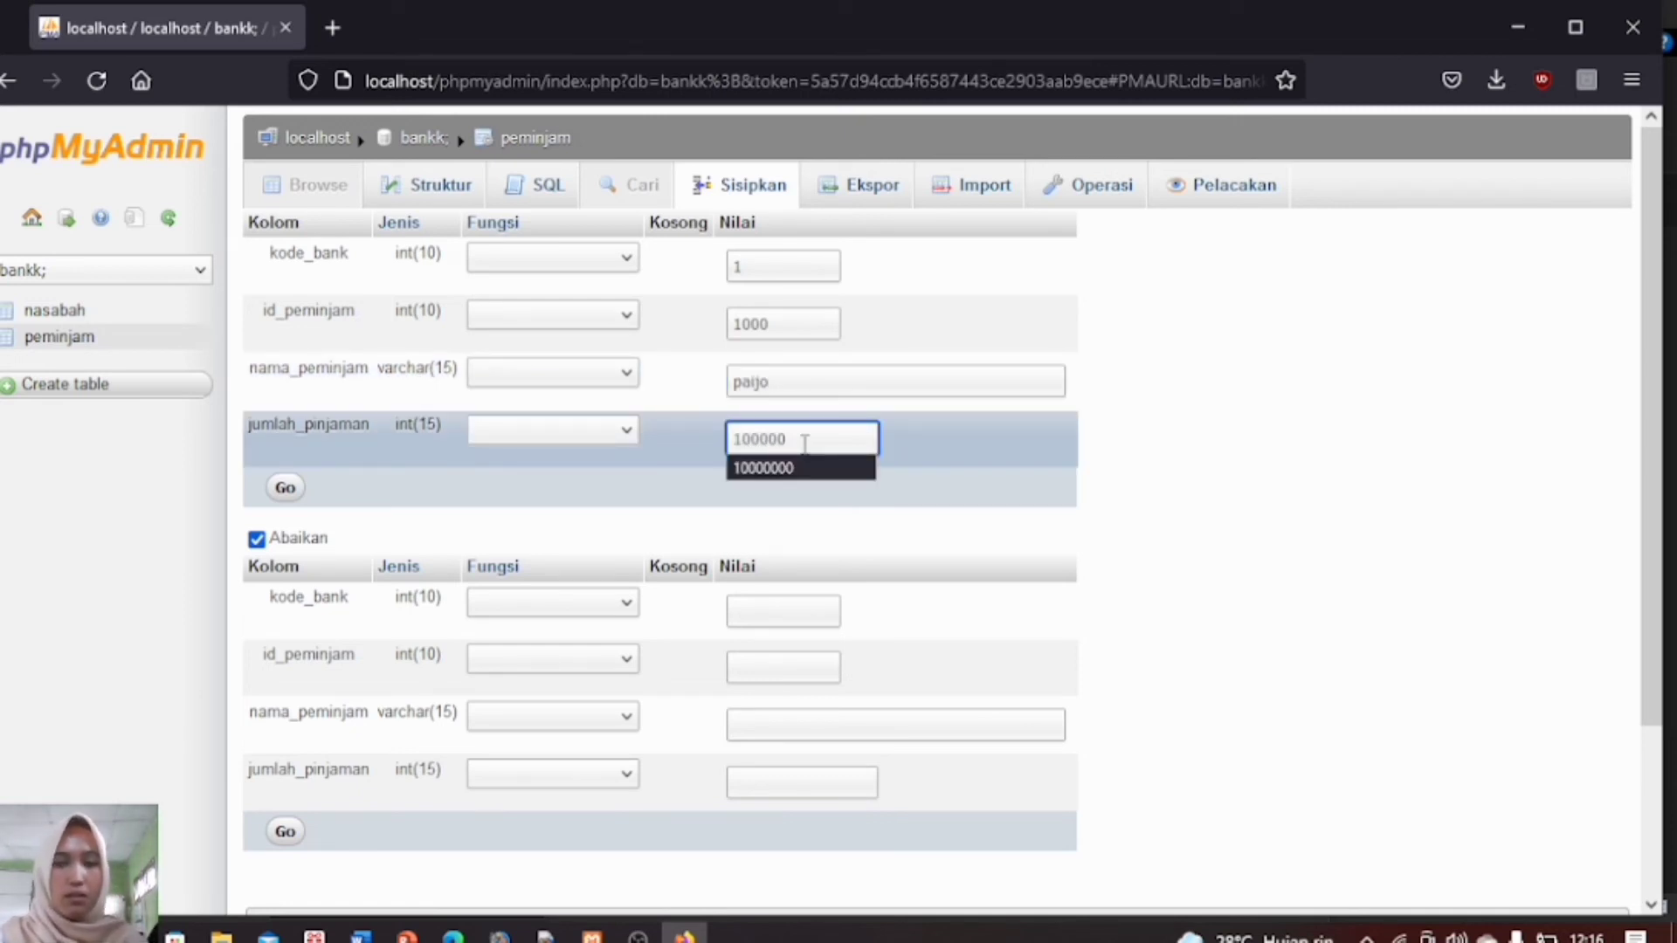
type("00")
Step: Fill the second peminjam row with kode_bank 2, the borrower's ID and name, and jumlah_pinjaman 5000000
left_click(798, 609)
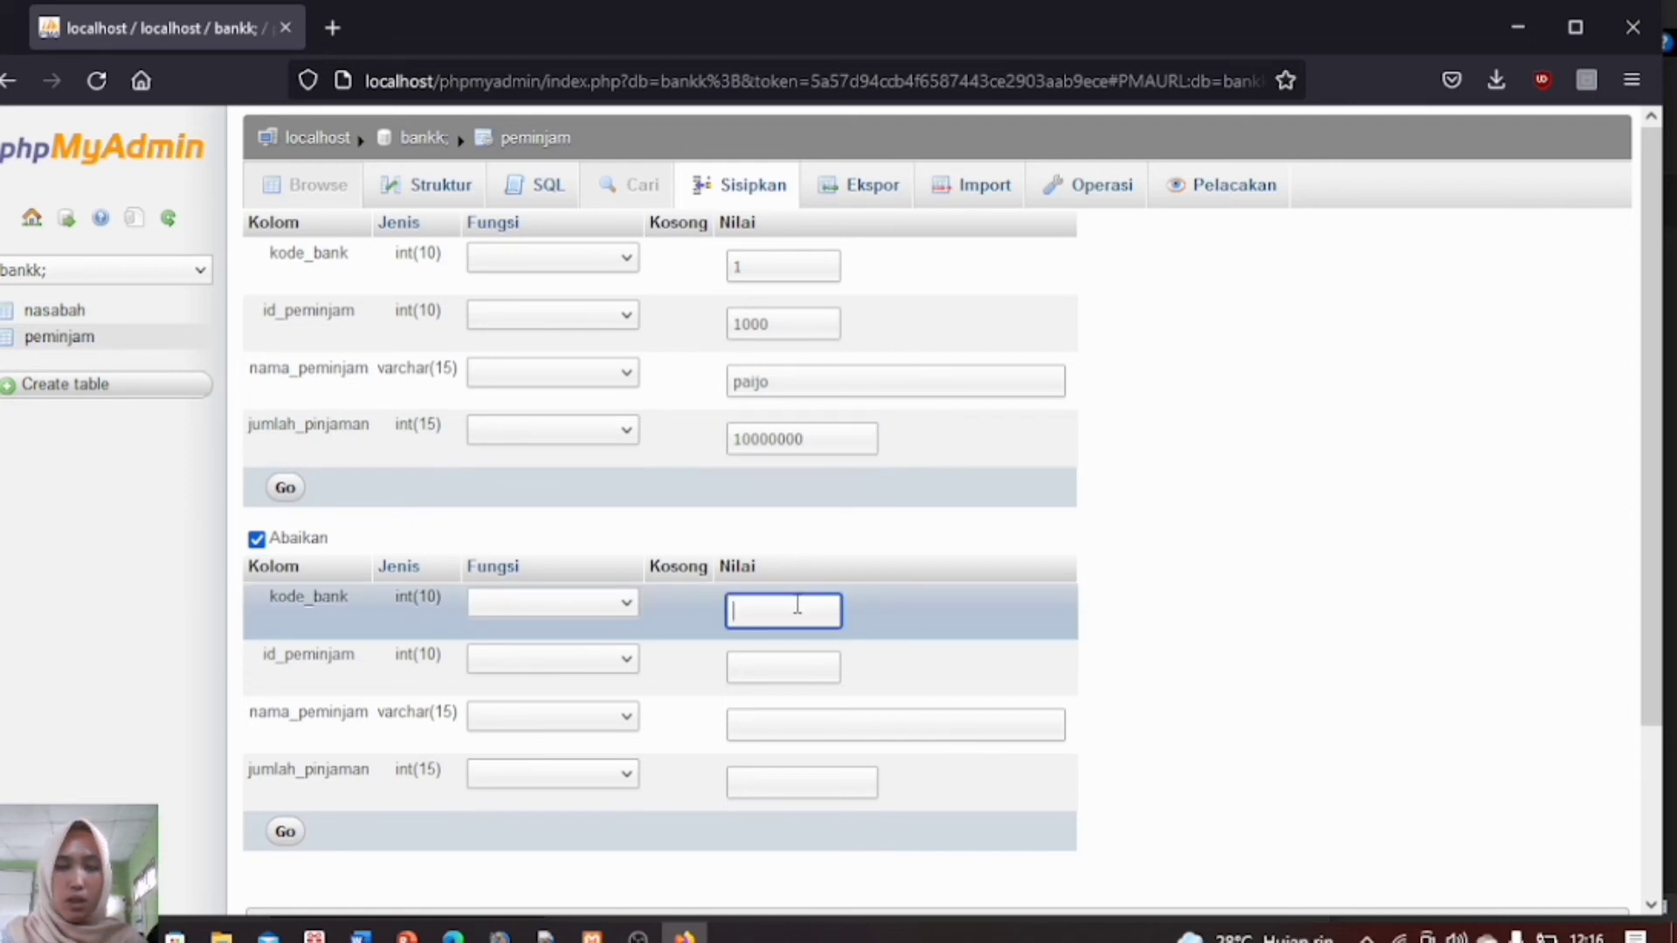
type("2")
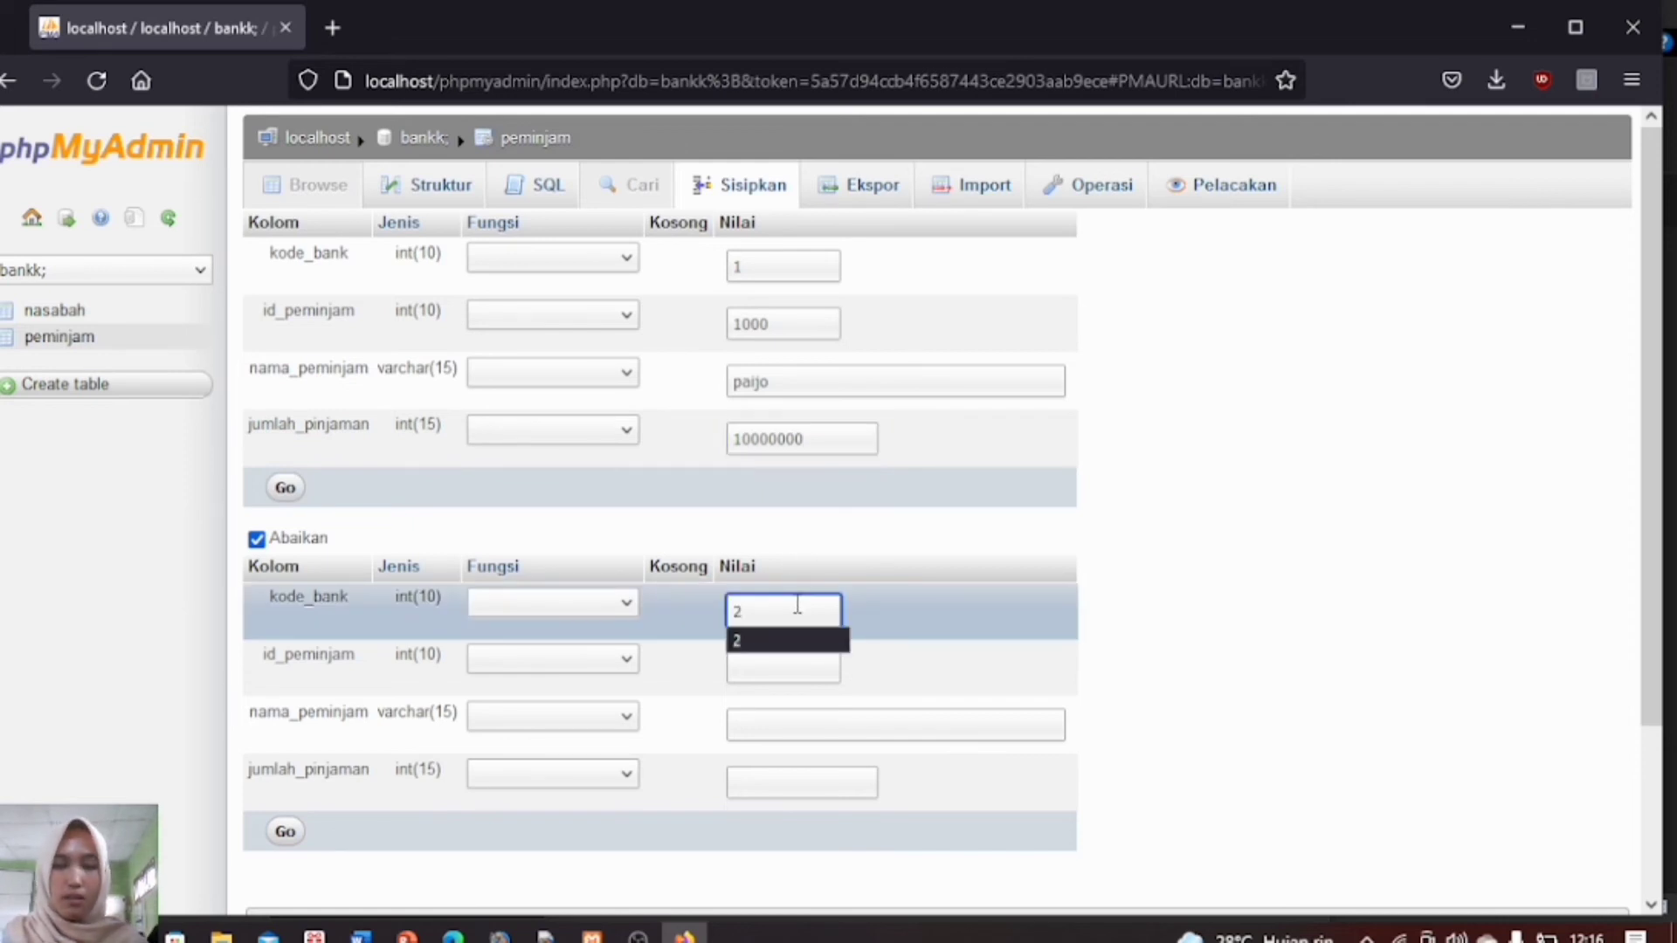
left_click(792, 664)
type("100")
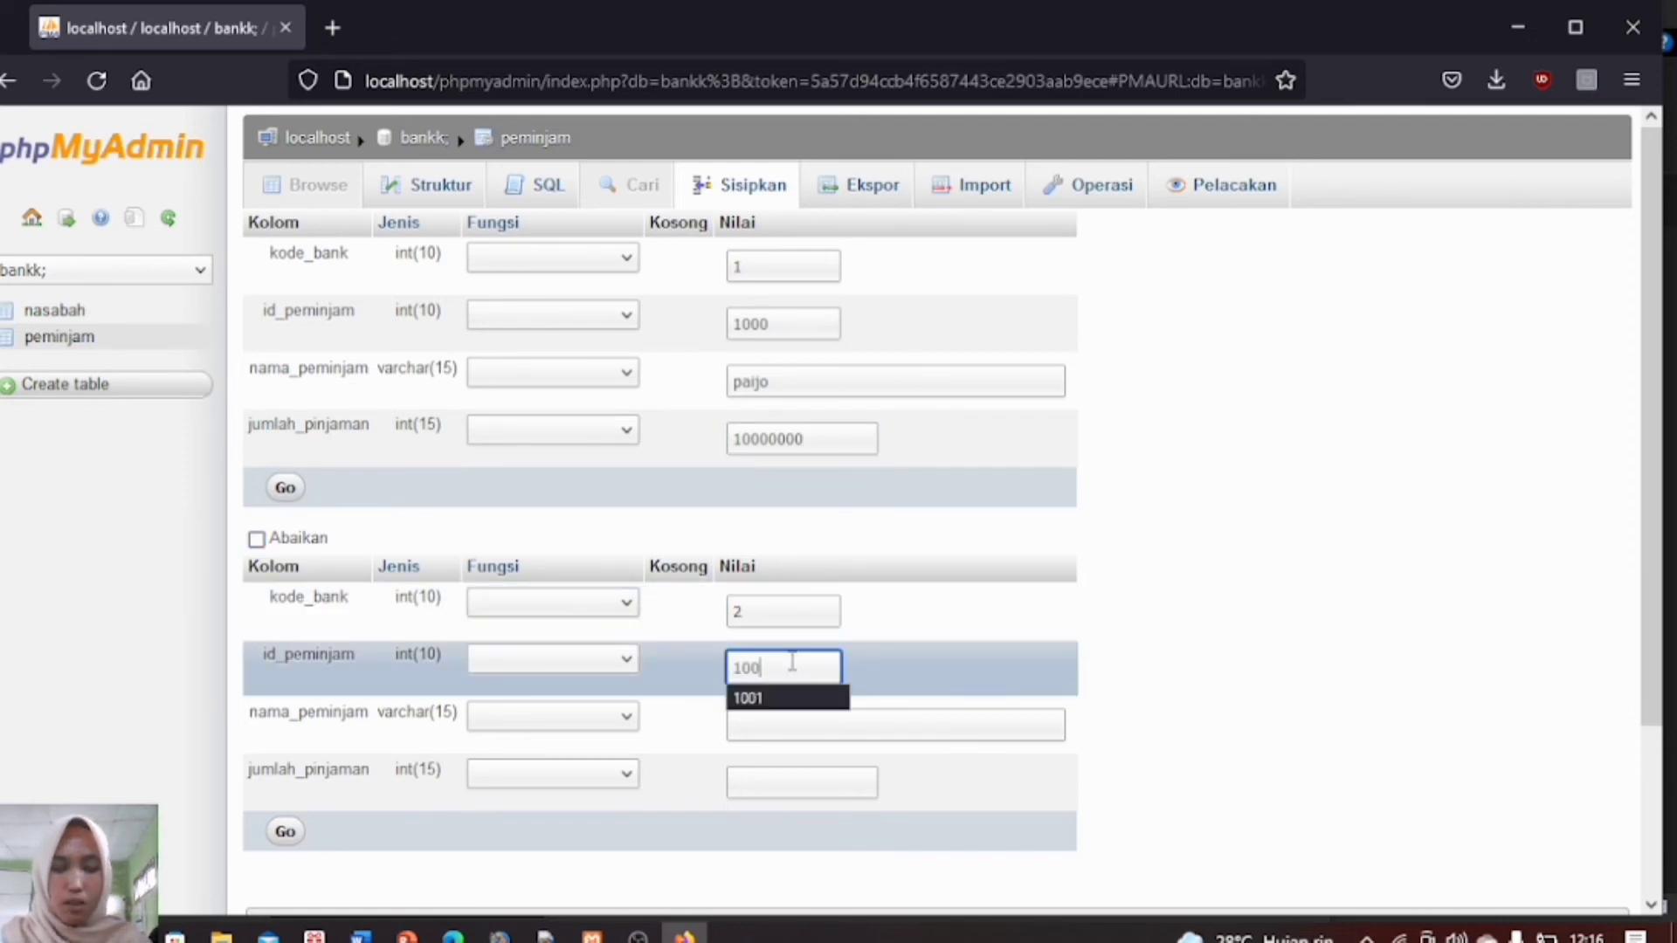
type("1")
left_click(792, 726)
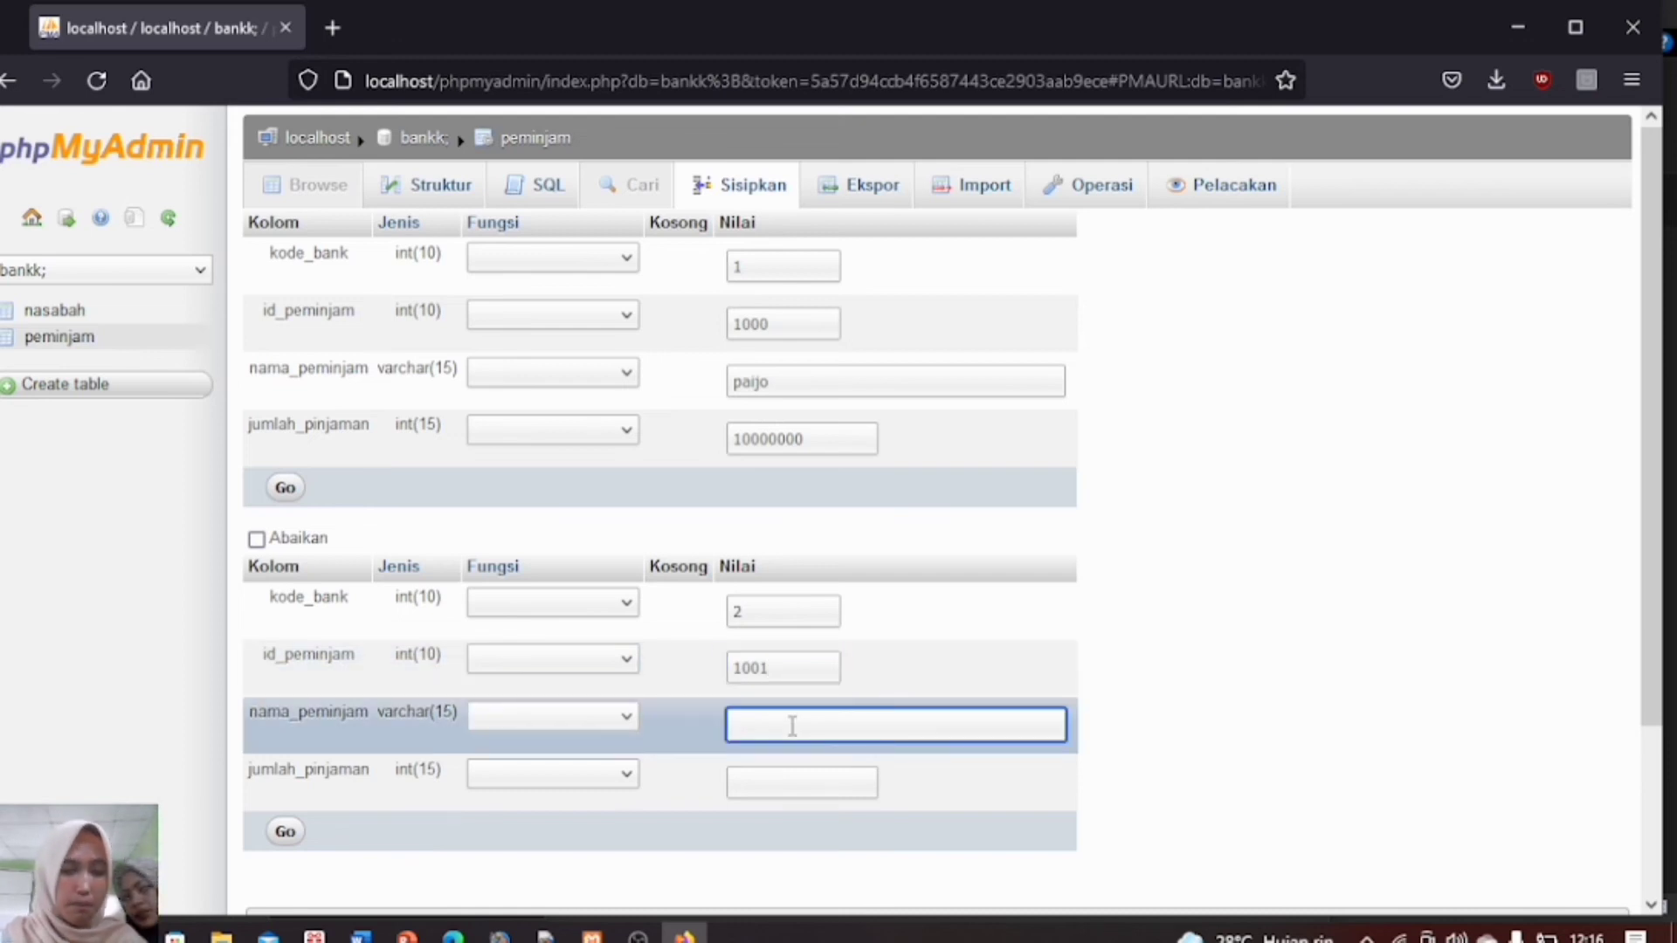
type("andika")
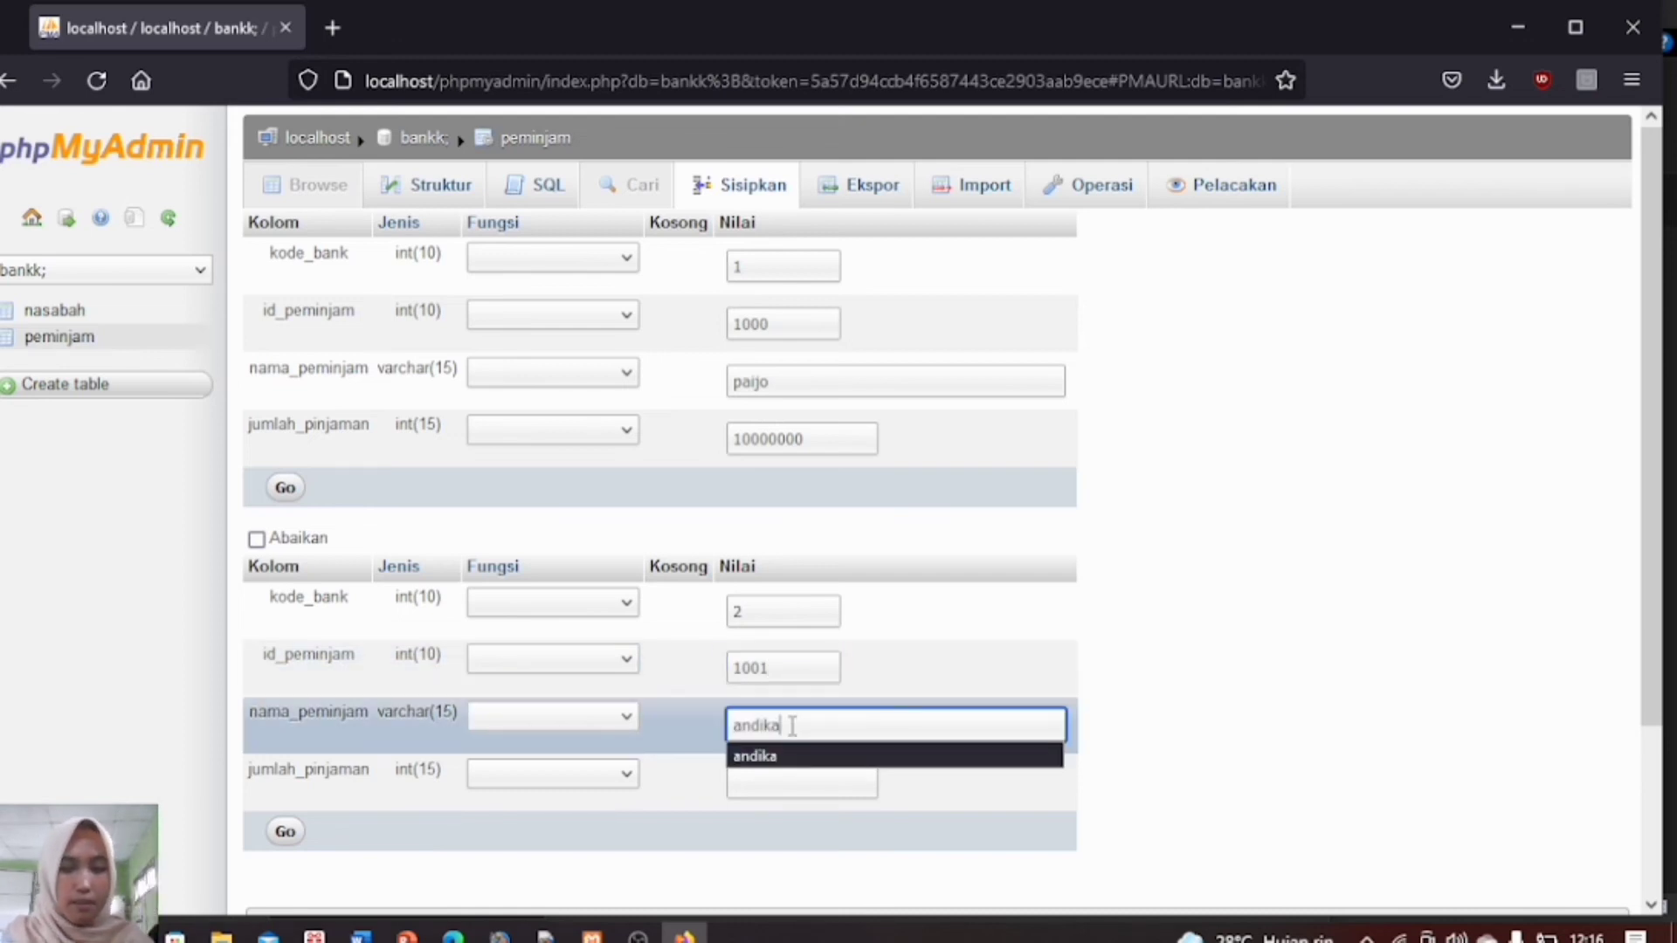
left_click(795, 777)
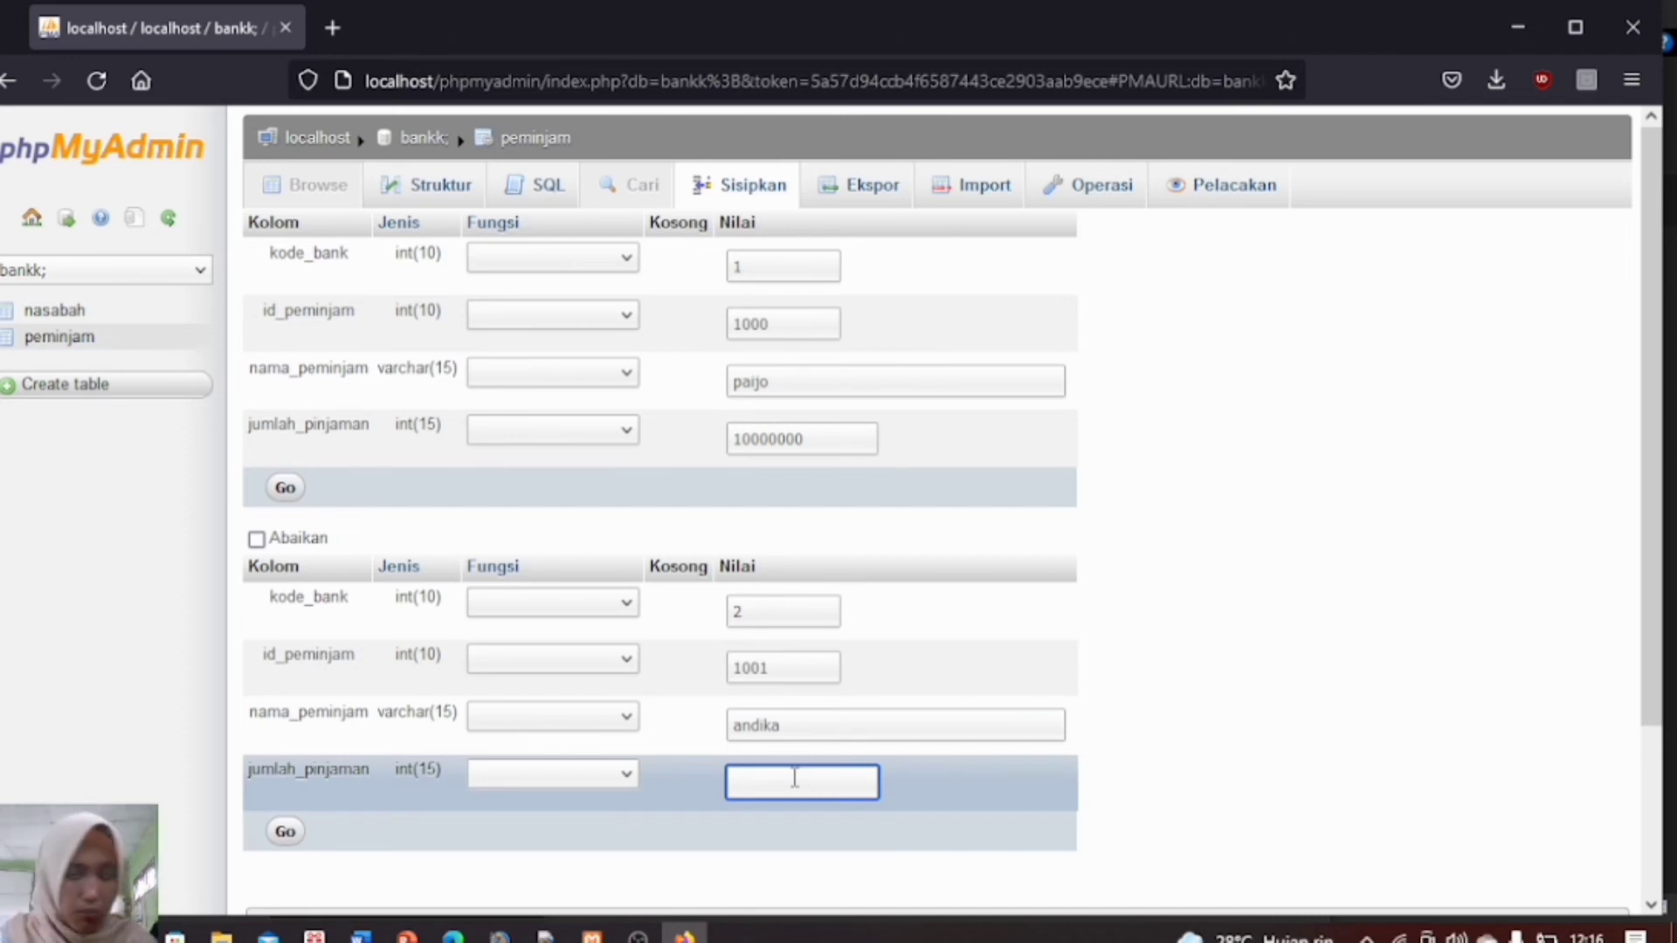
type("500000")
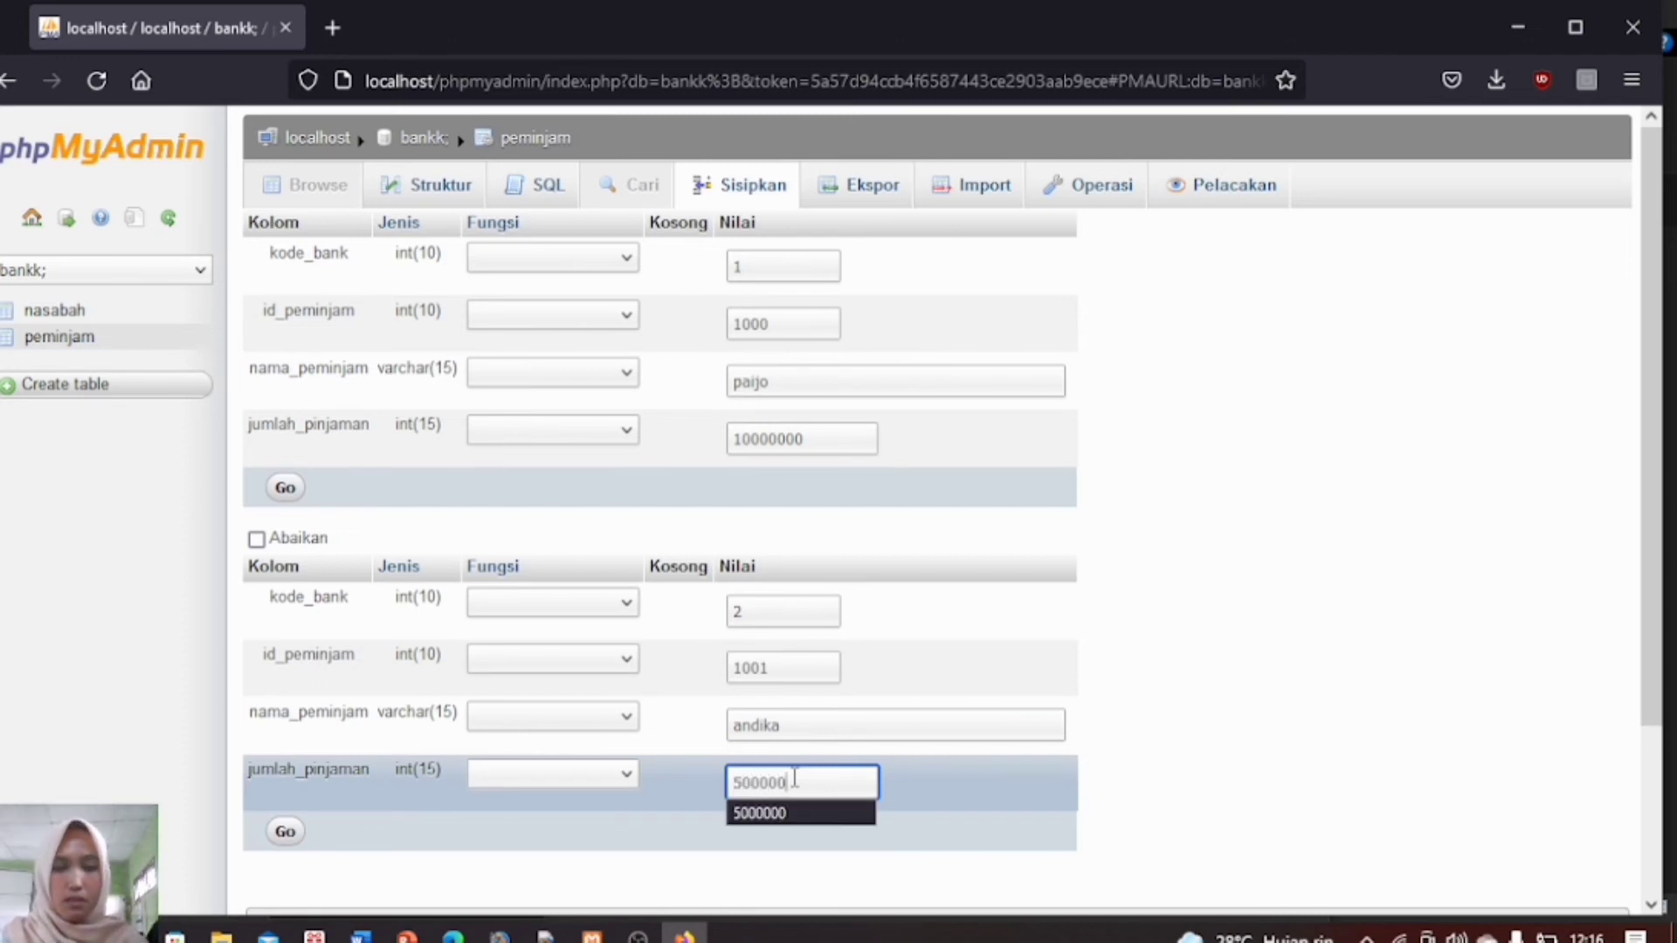
type("0")
scroll(1668, 585, "down", 1)
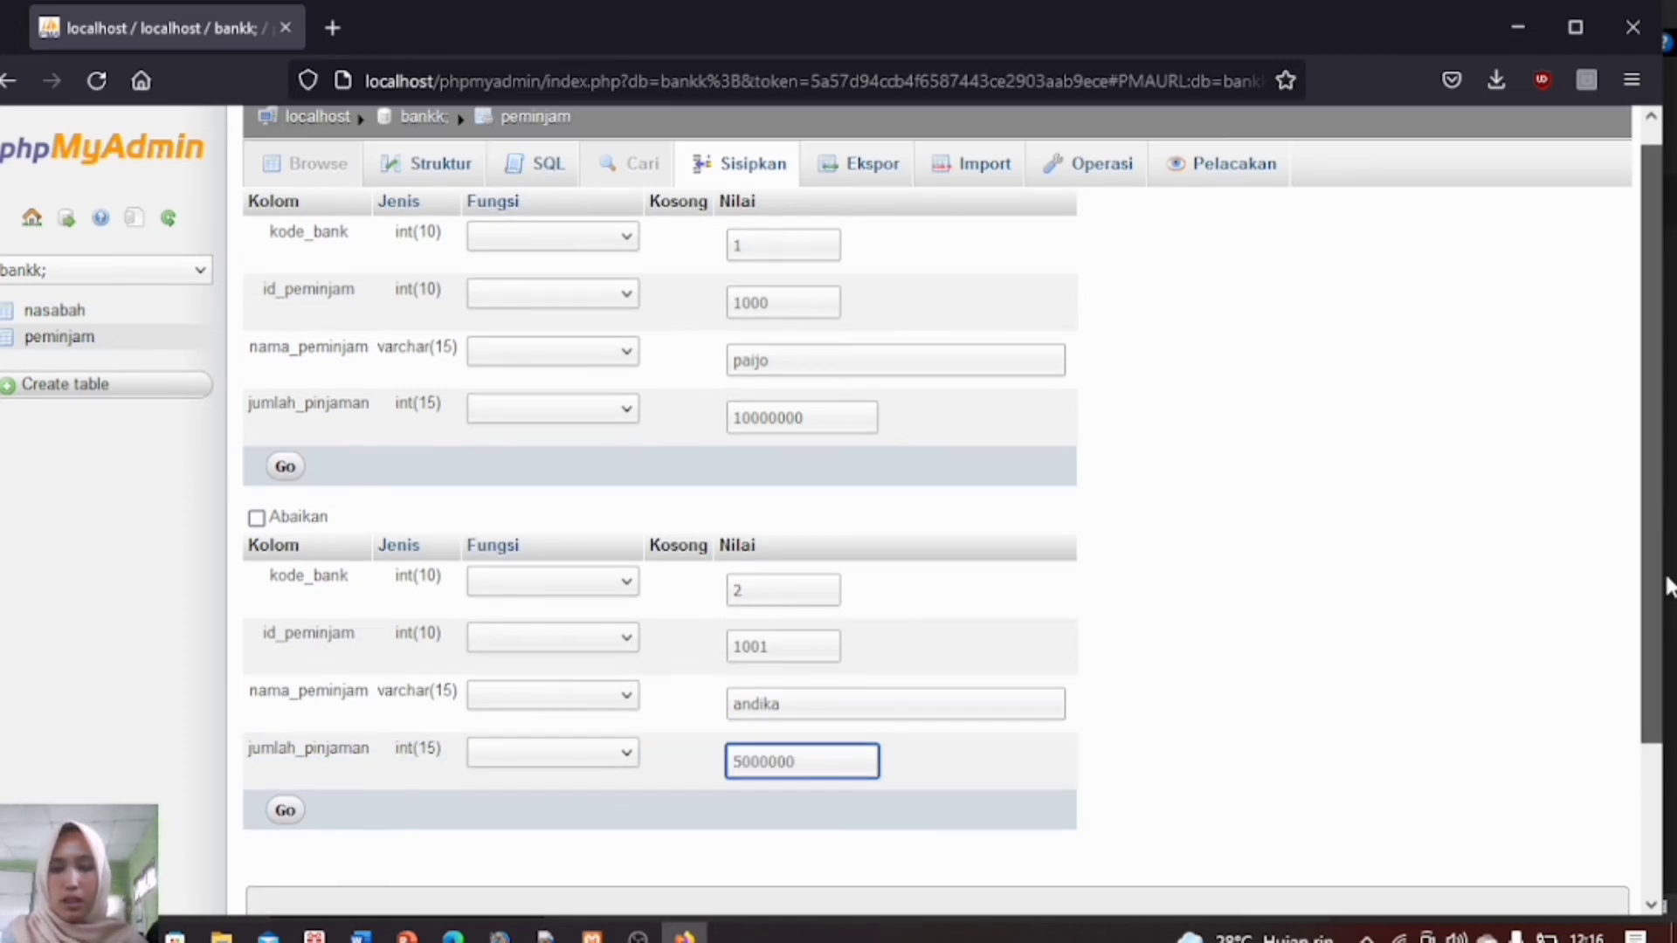
Step: Submit the first two borrower rows and browse the records of the peminjam table
scroll(1668, 585, "down", 3)
left_click(892, 797)
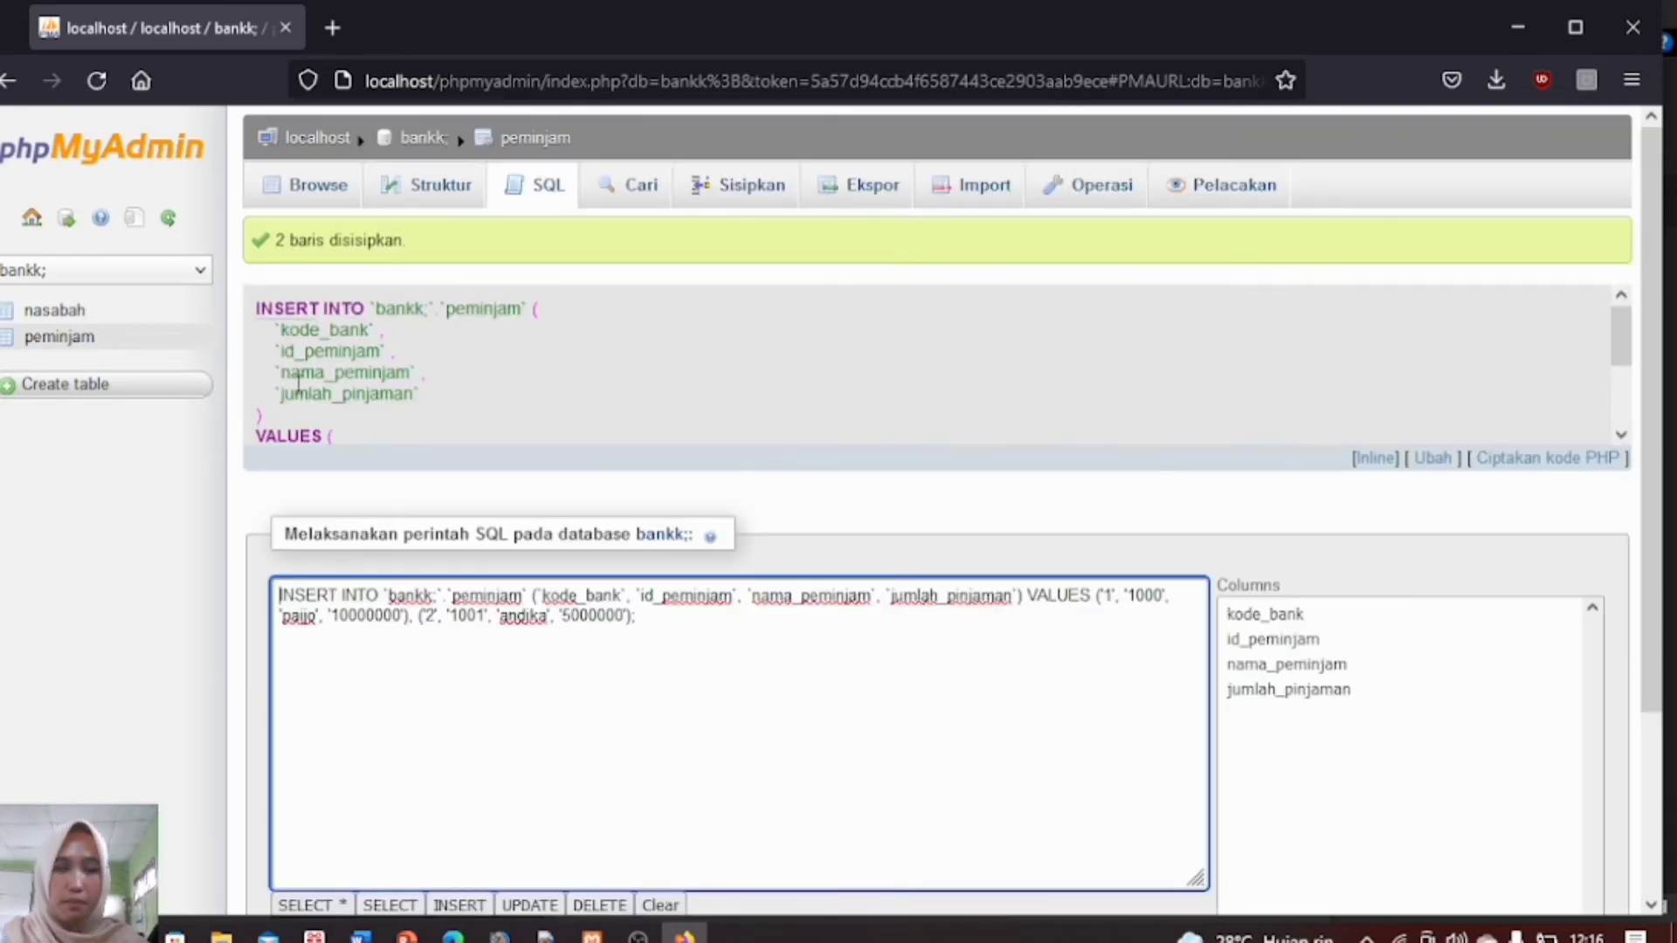
left_click(61, 338)
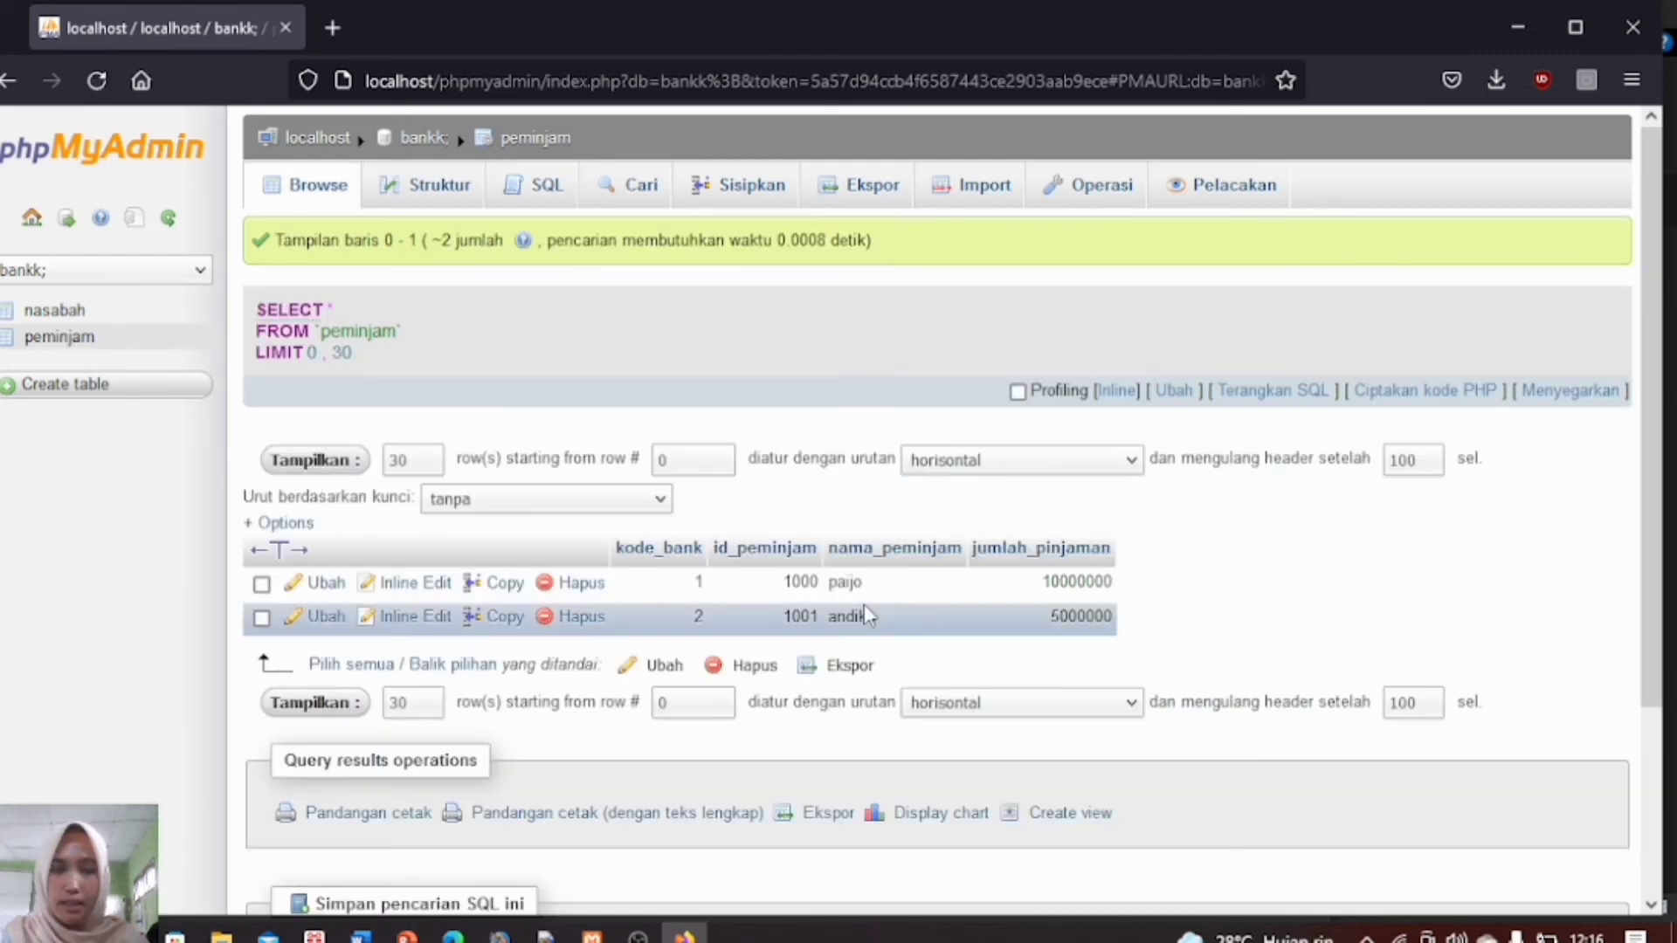
Step: Start another insert into peminjam, filling its first row with kode_bank 3, the borrower's ID and name, and jumlah_pinjaman 15000000
left_click(762, 197)
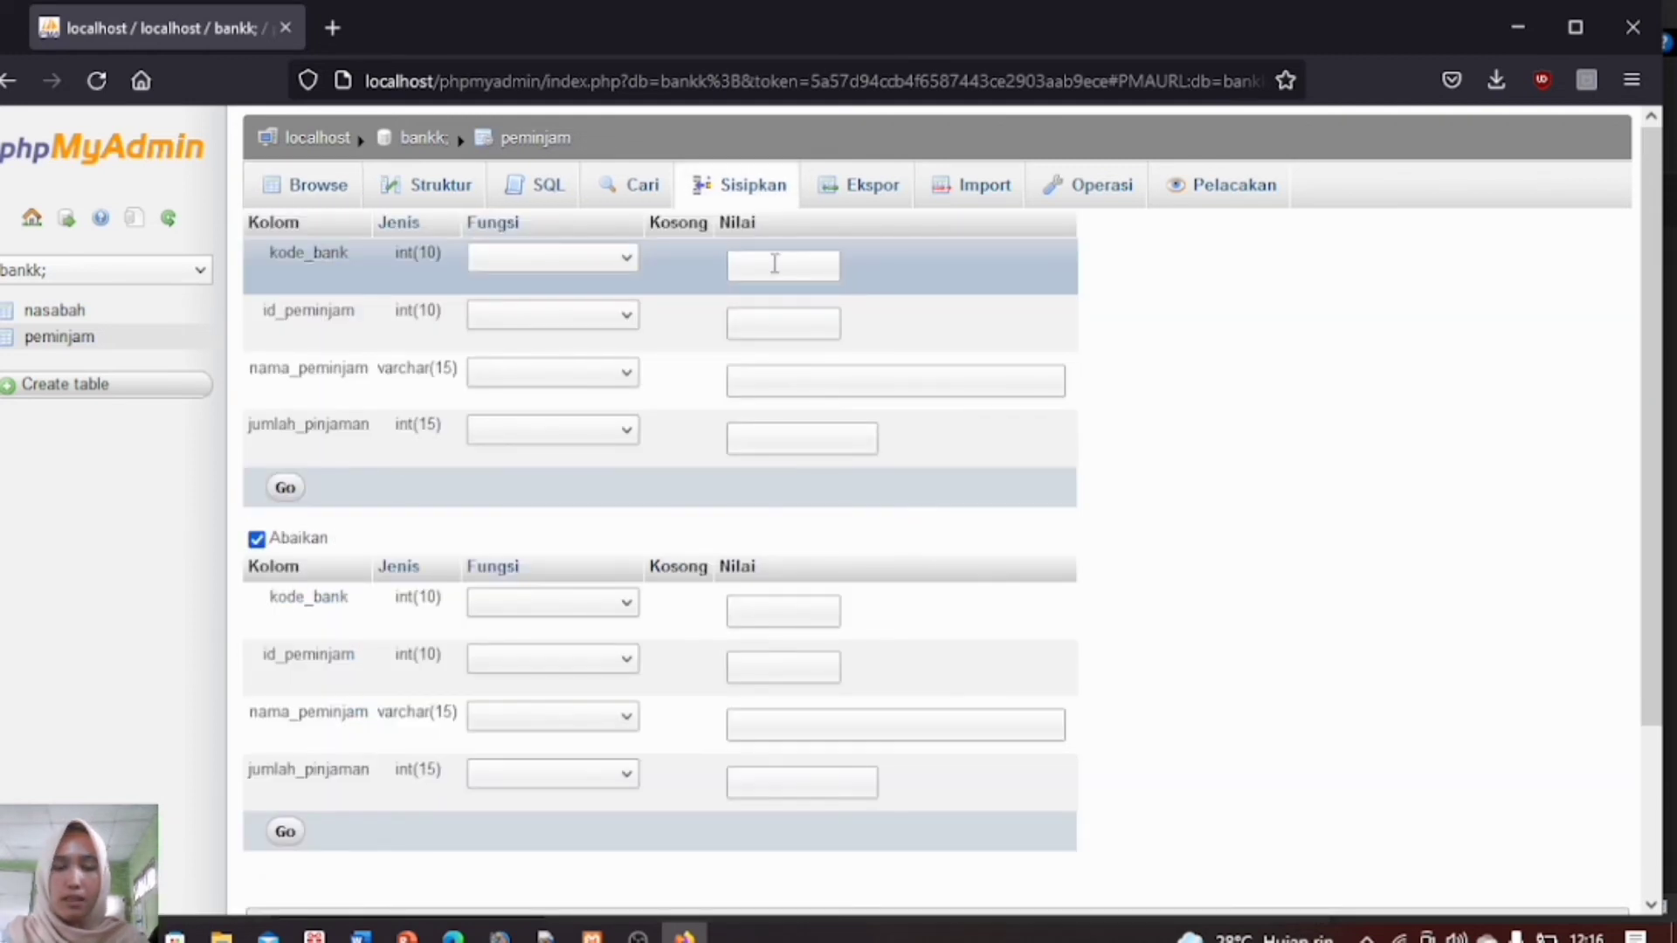
left_click(775, 263)
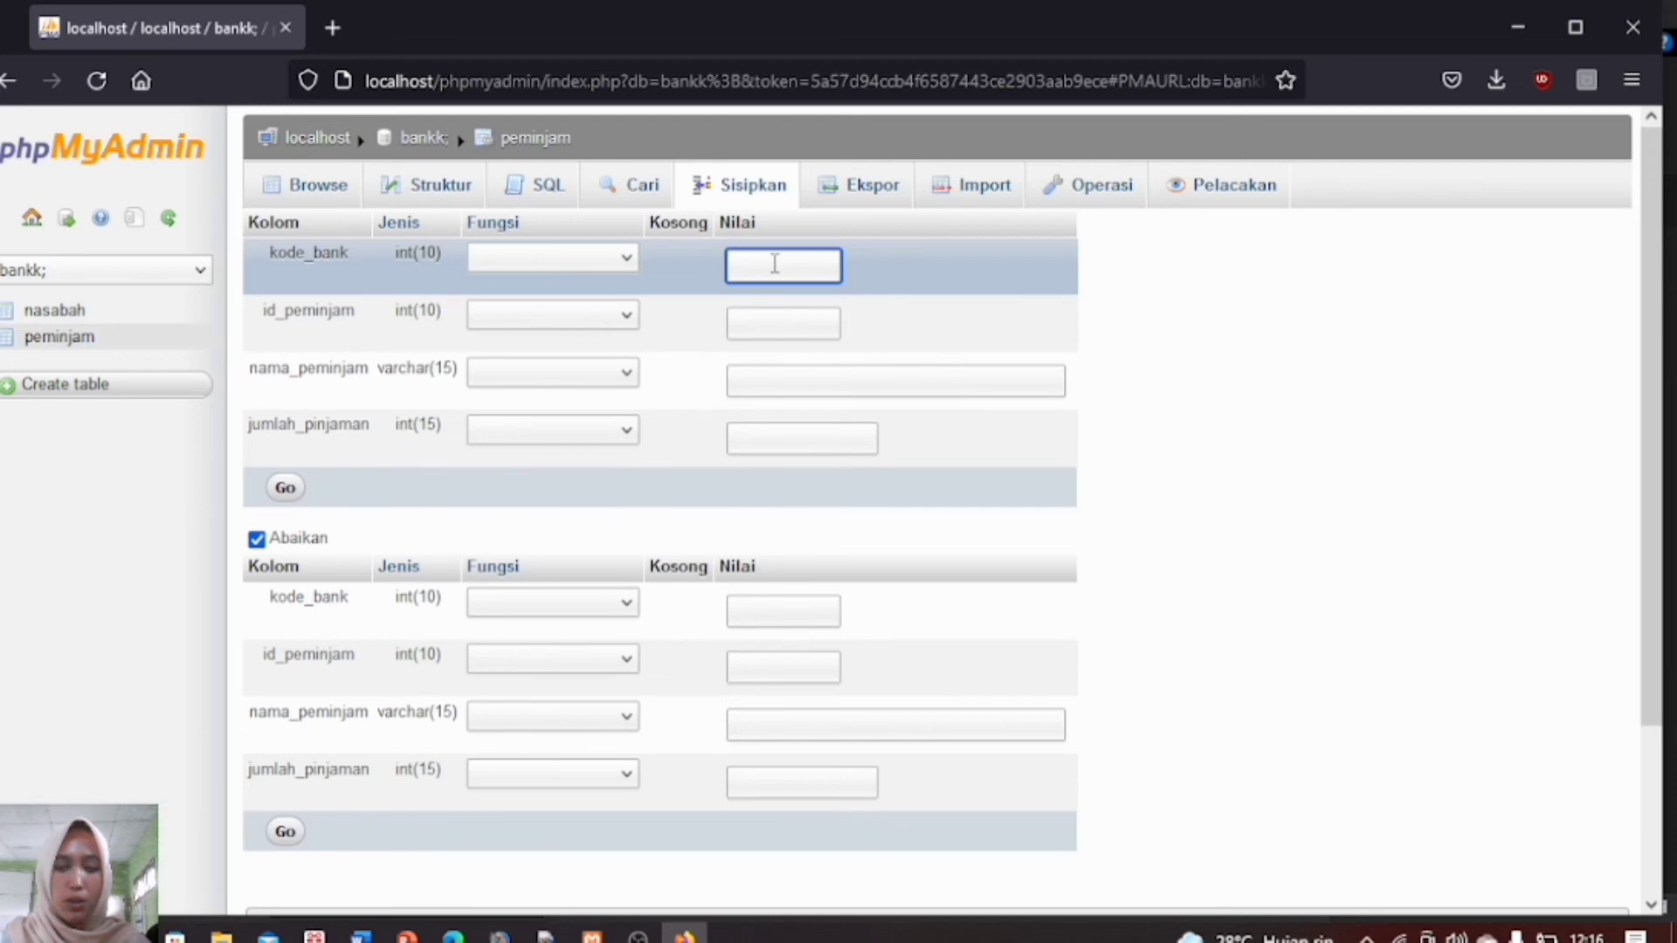
type("3")
left_click(780, 322)
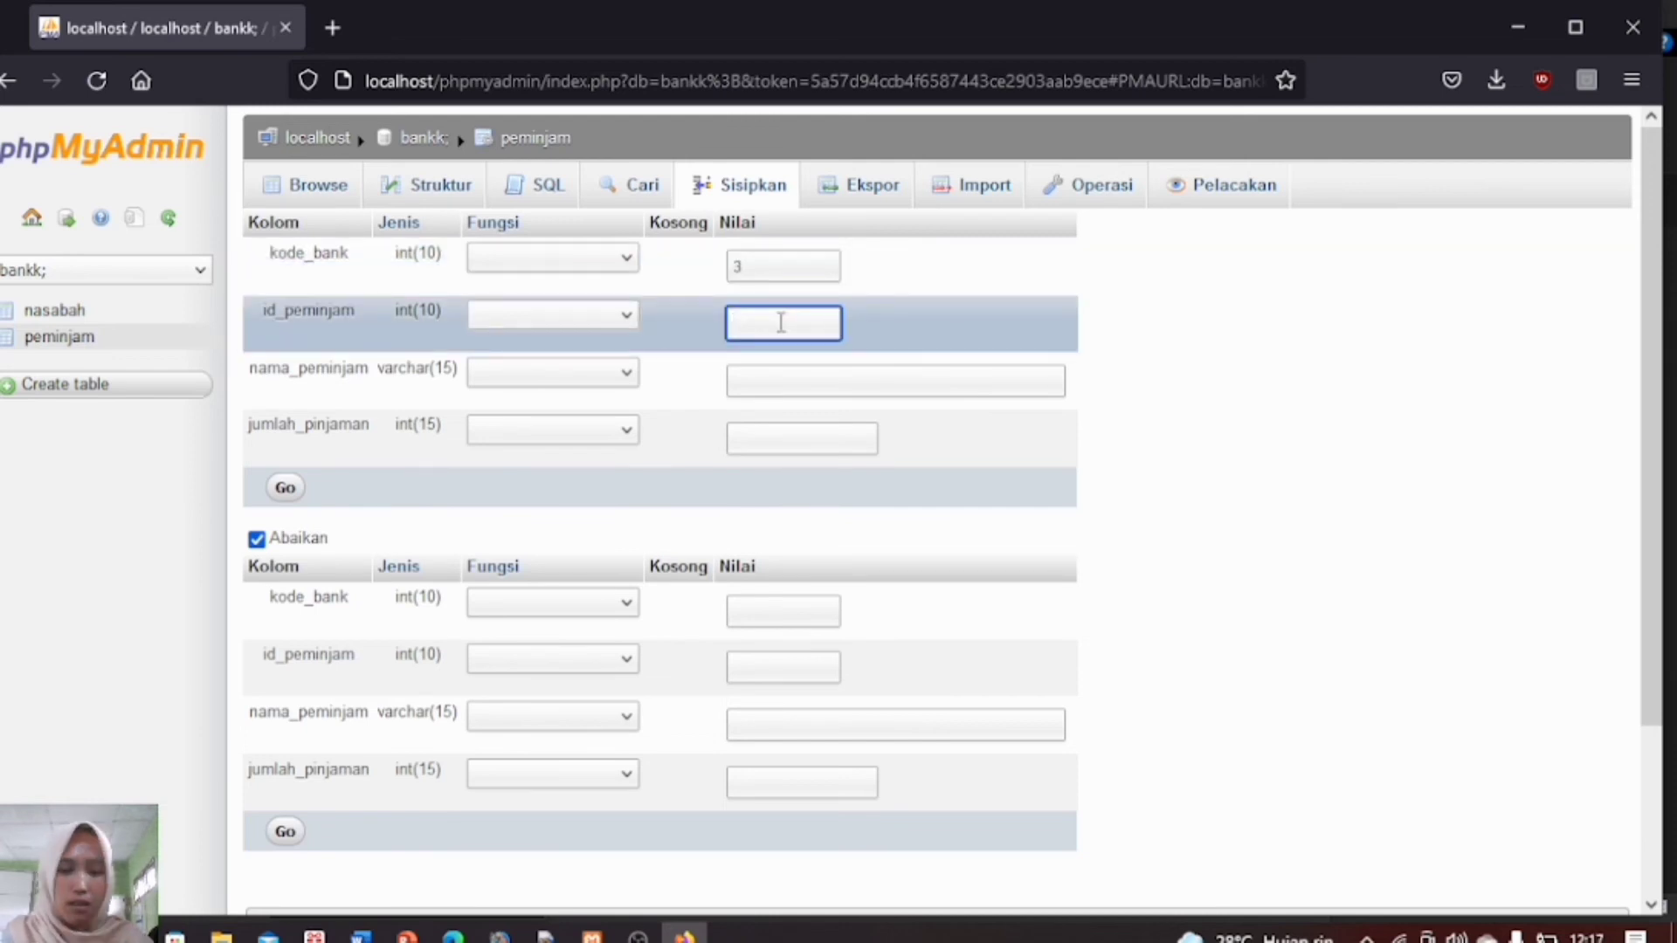
type("1003")
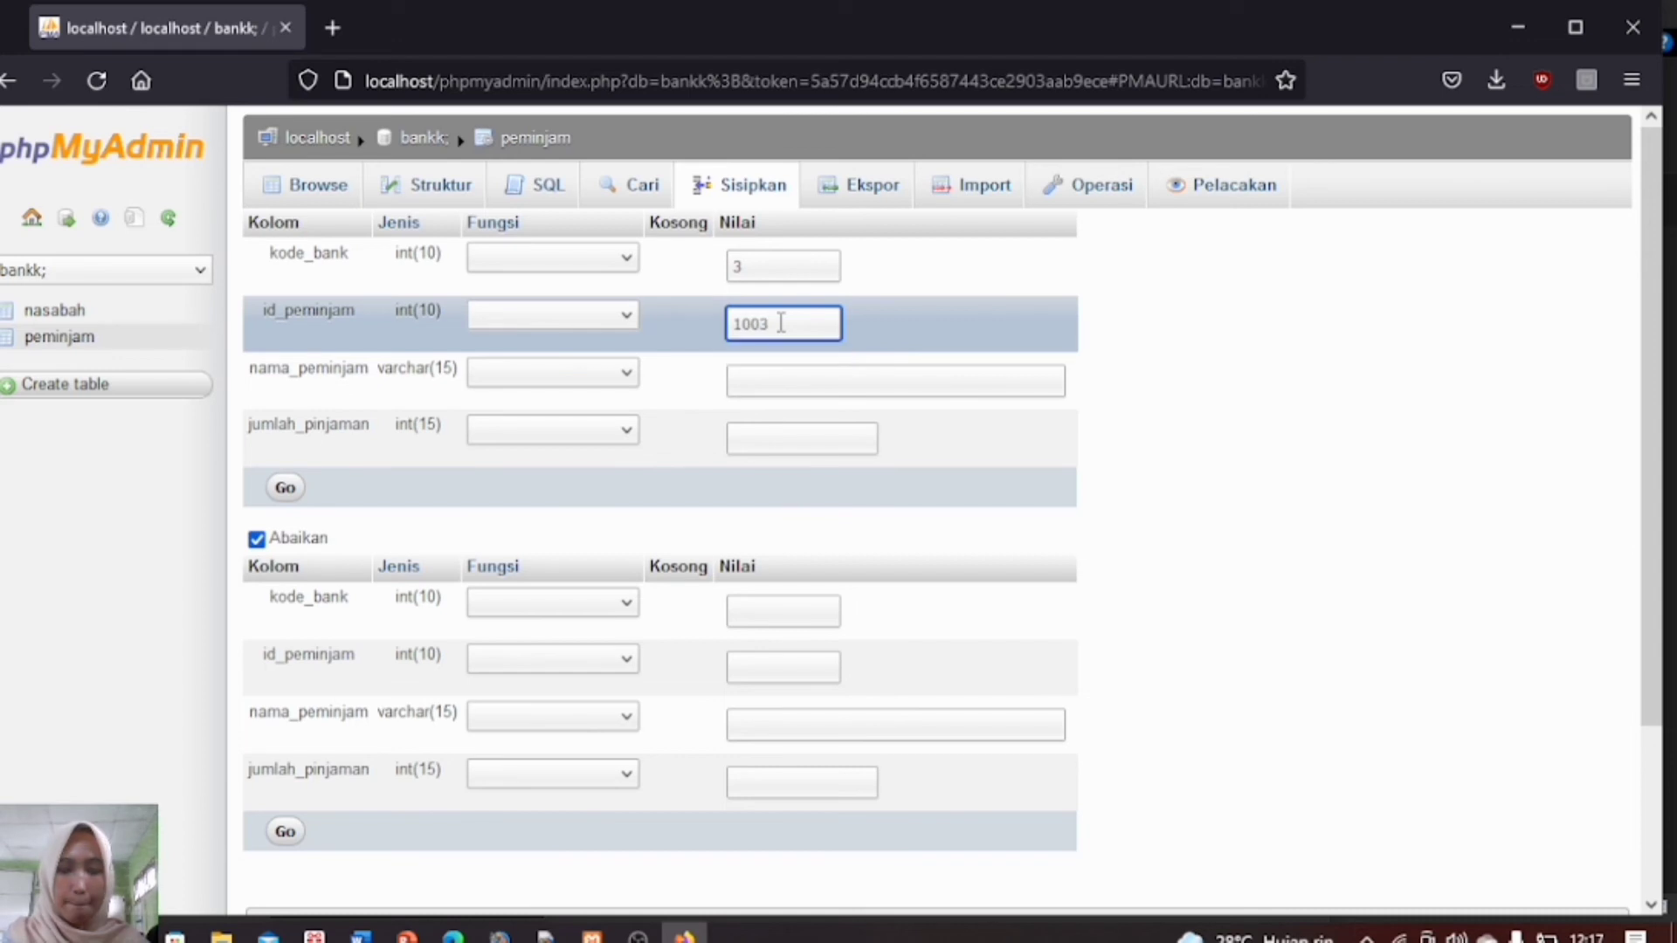
key("BackSpace")
type("2")
left_click(792, 379)
type("dewa")
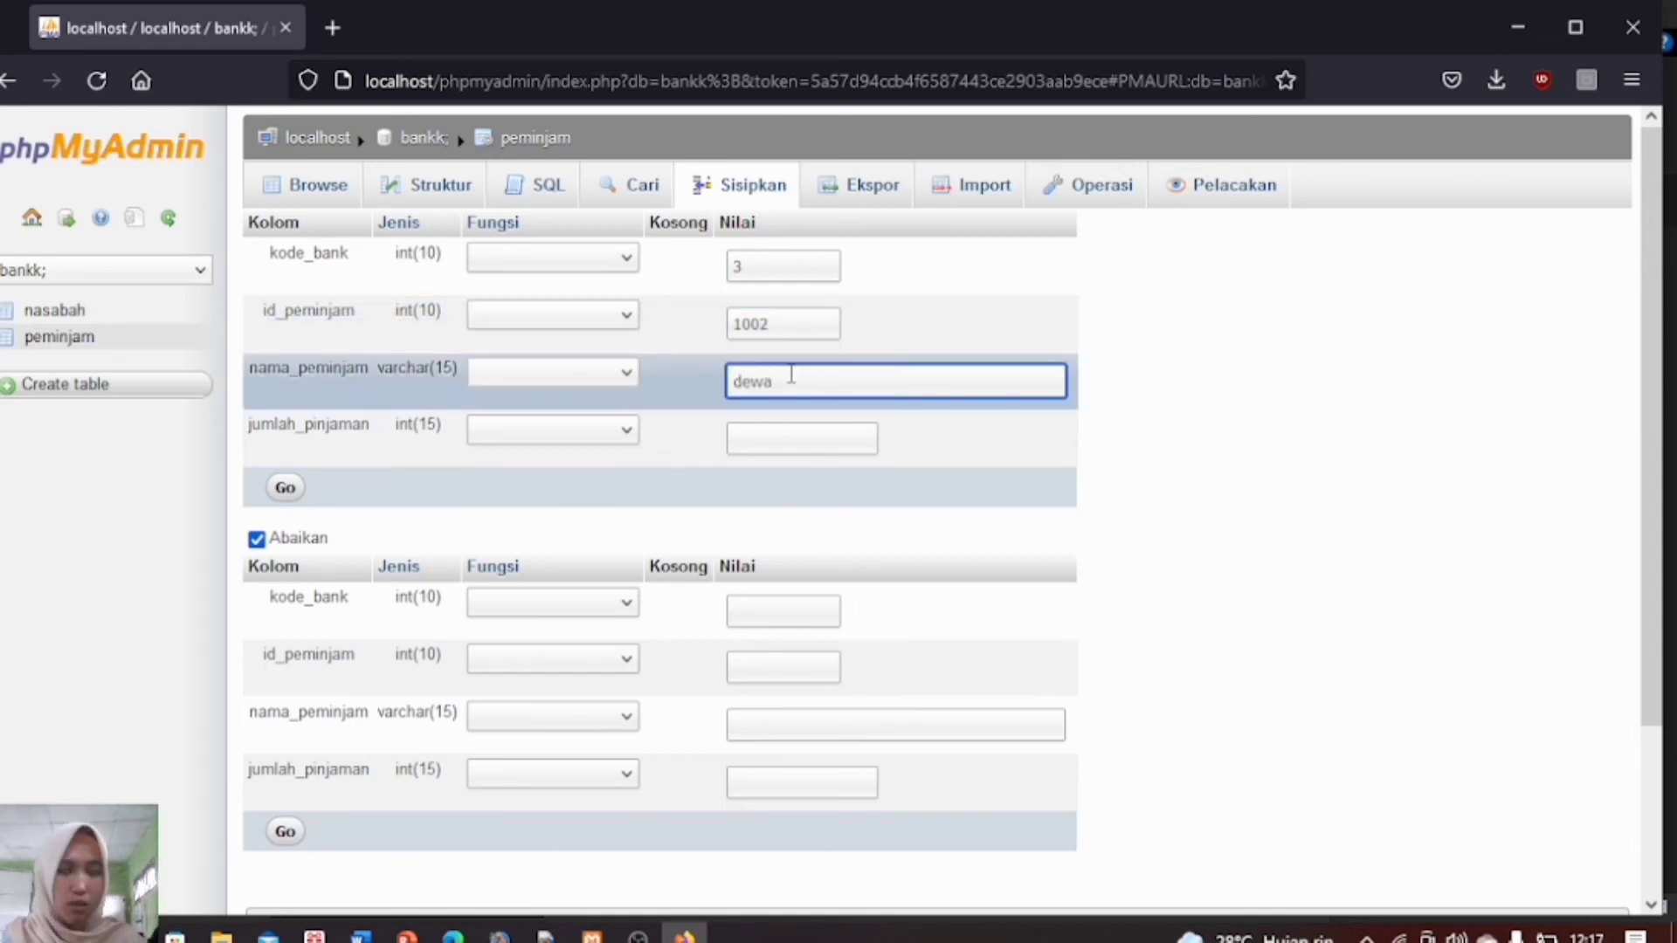
left_click(804, 445)
type("1")
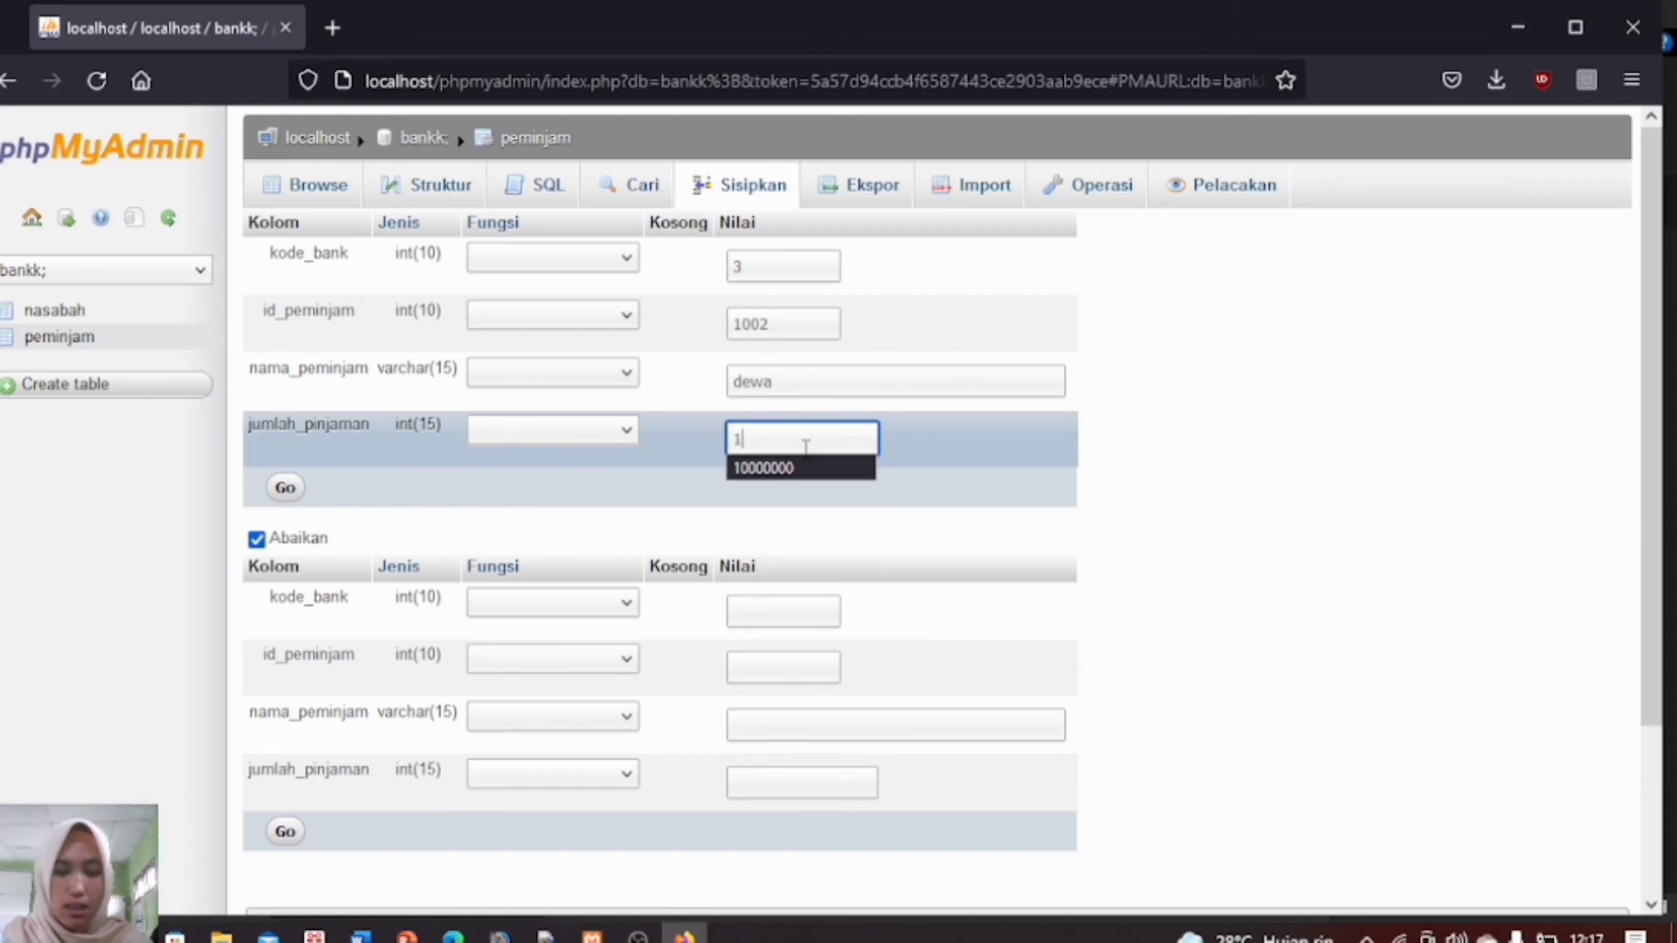
type("5000000")
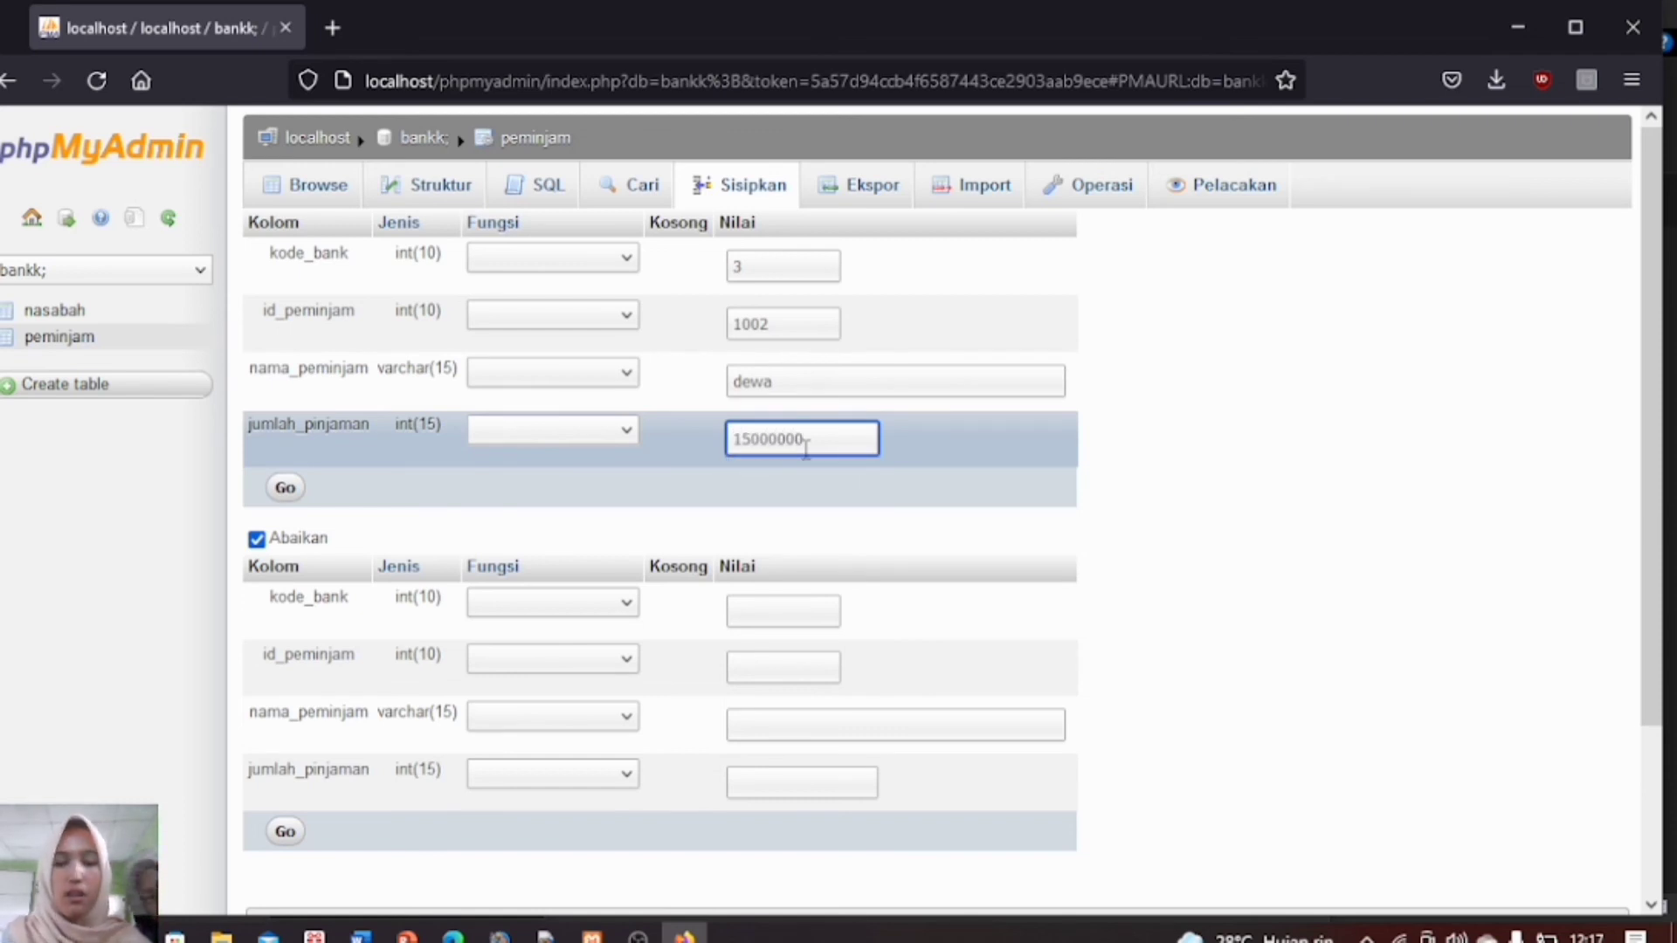
Step: Fill the second row with kode_bank 4, the borrower's ID and name, and jumlah_pinjaman 10000000, and submit both rows
left_click(798, 611)
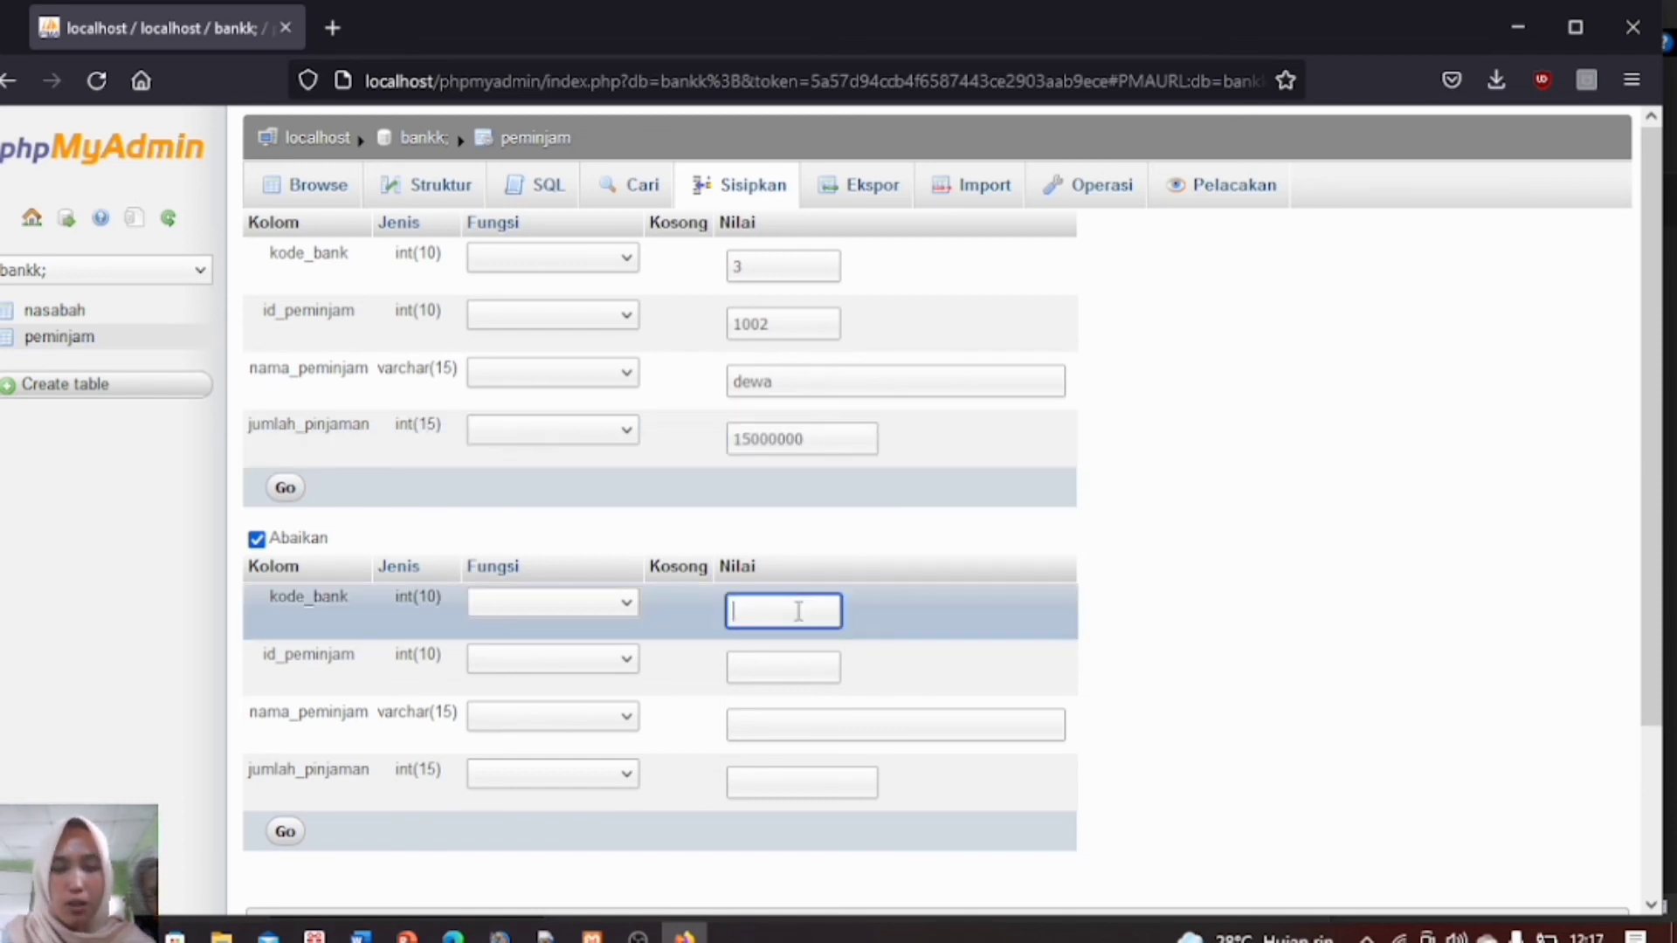
type("4")
left_click(797, 671)
type("1")
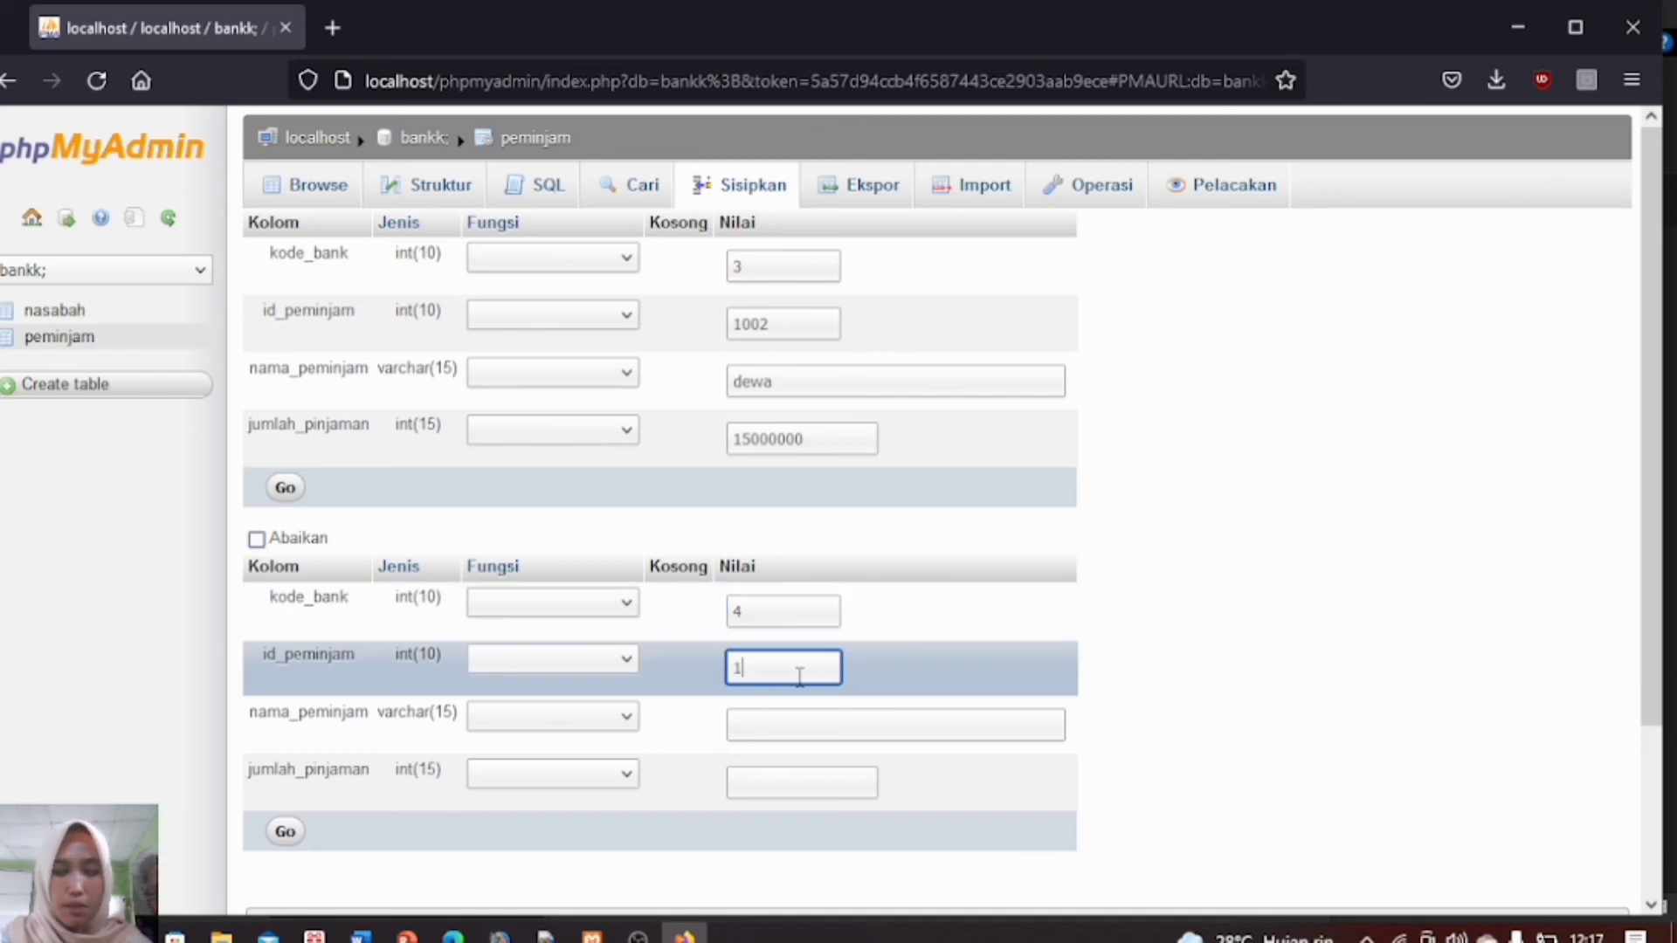
type("003")
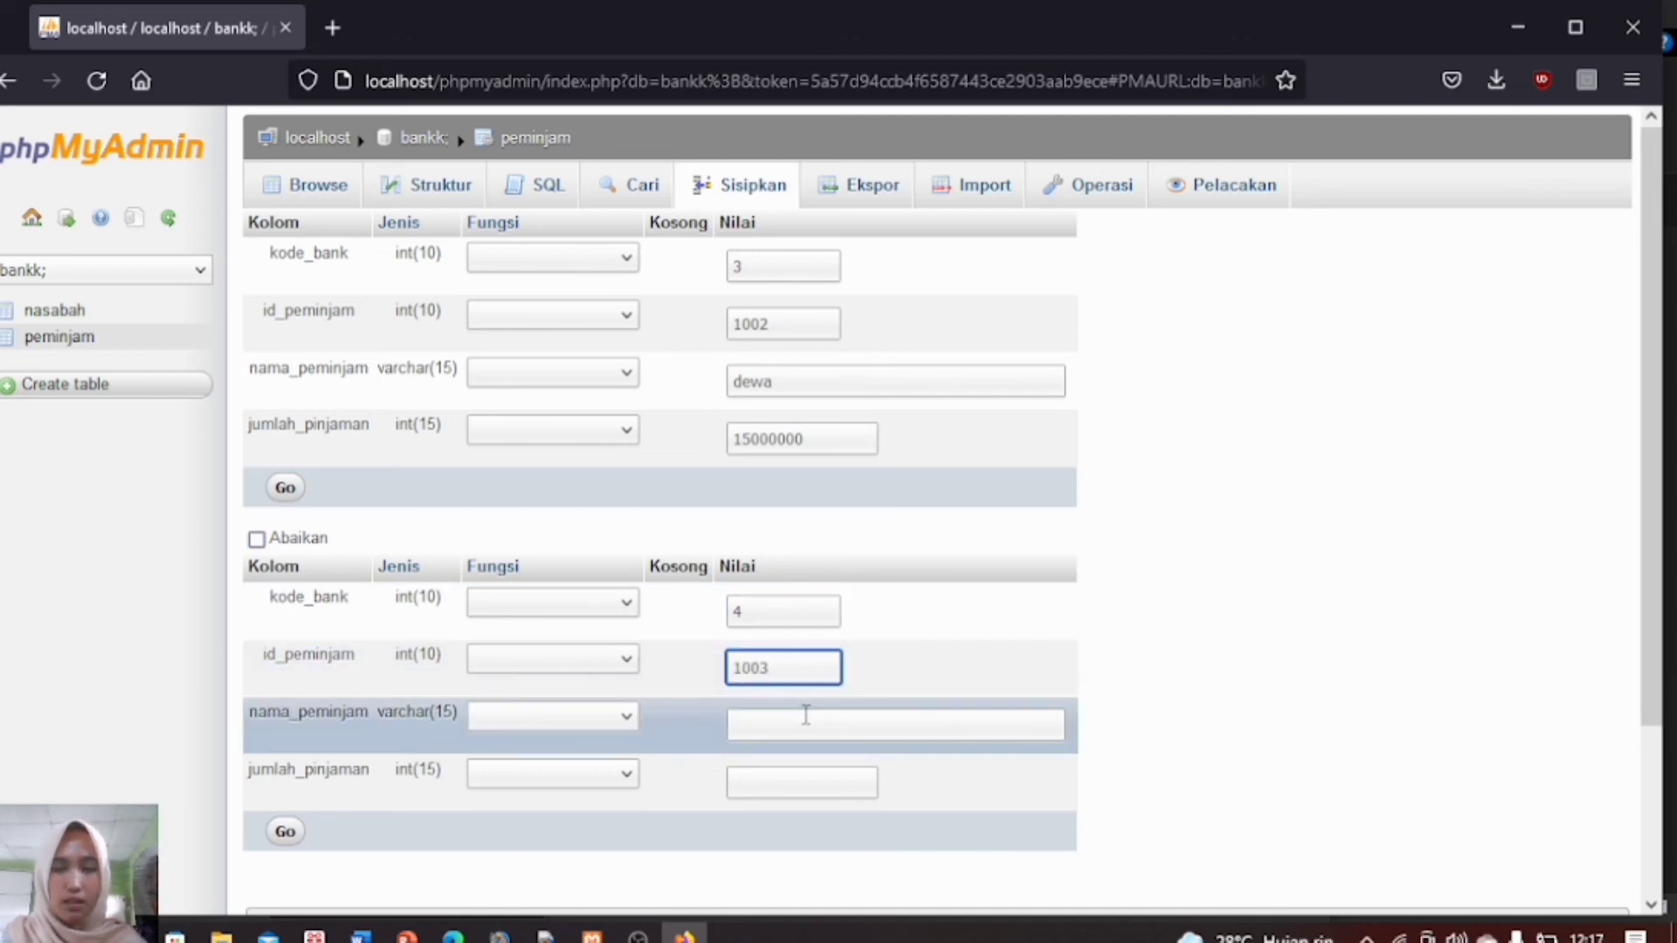
left_click(804, 716)
type("dewi")
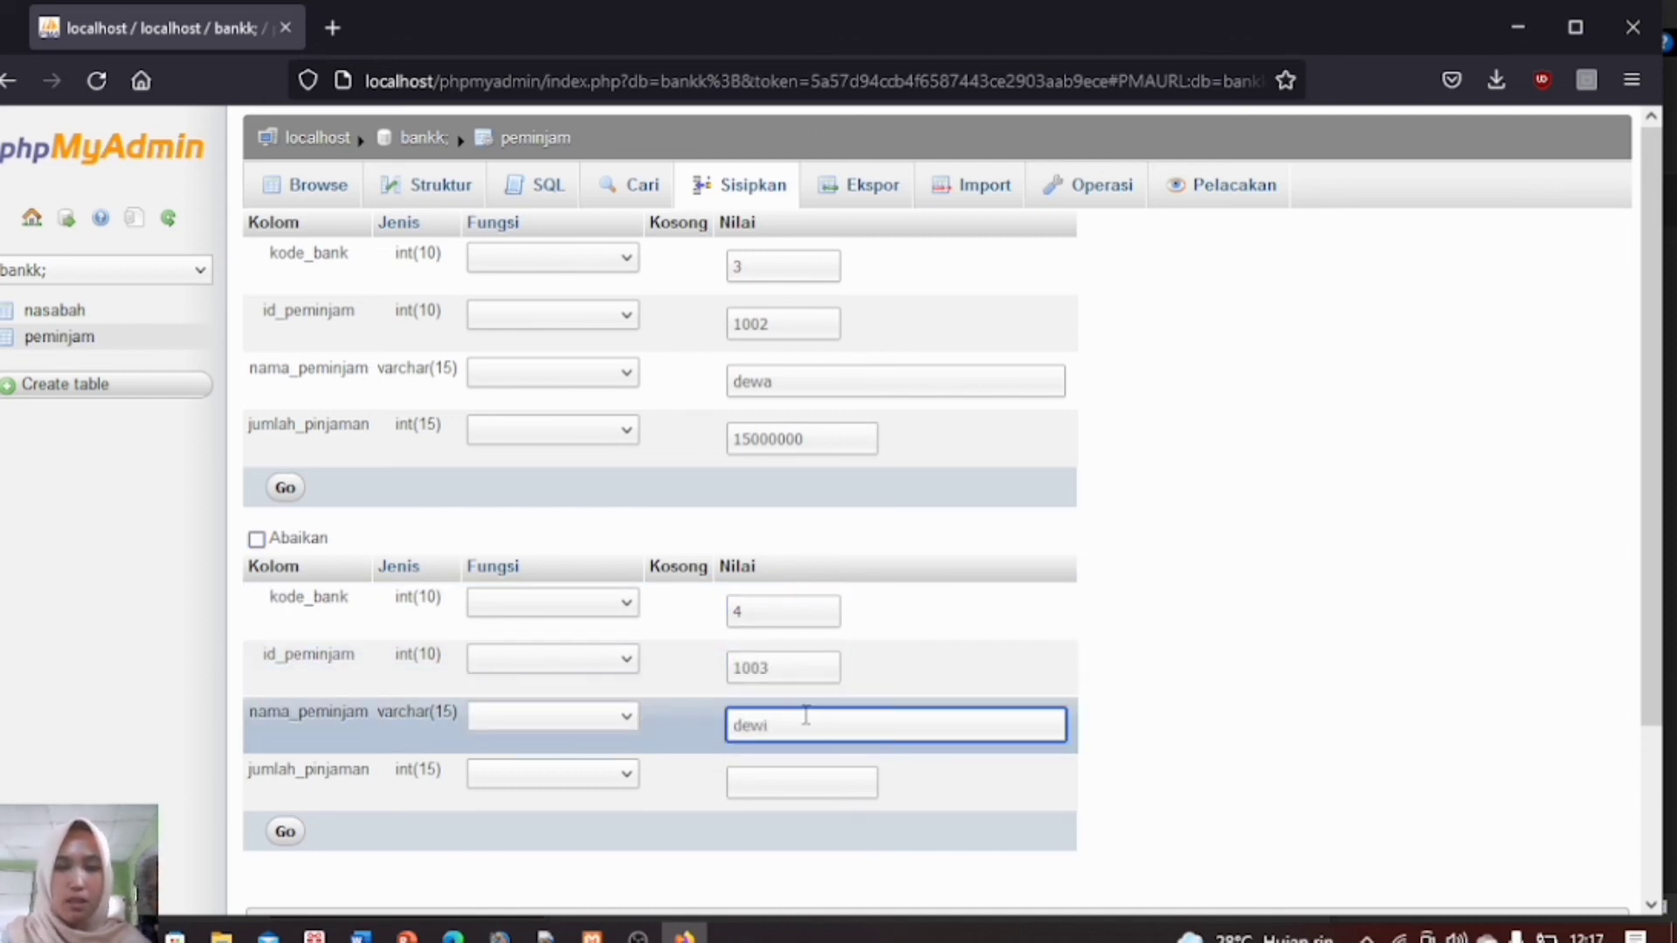
left_click(817, 812)
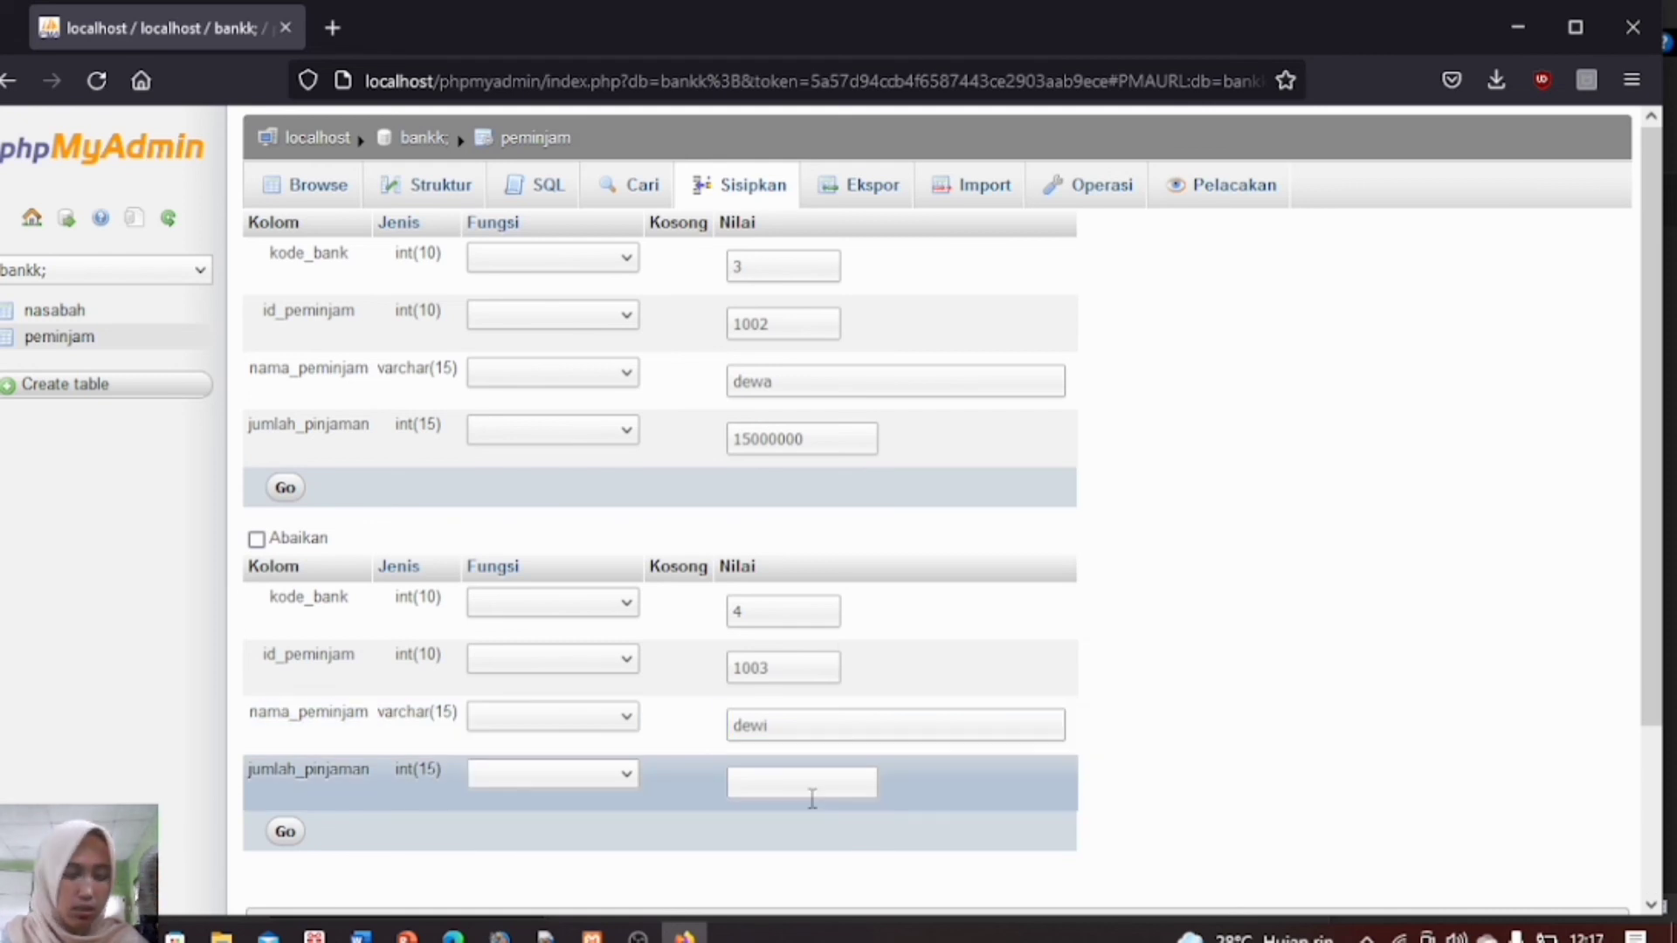
left_click(807, 785)
type("10")
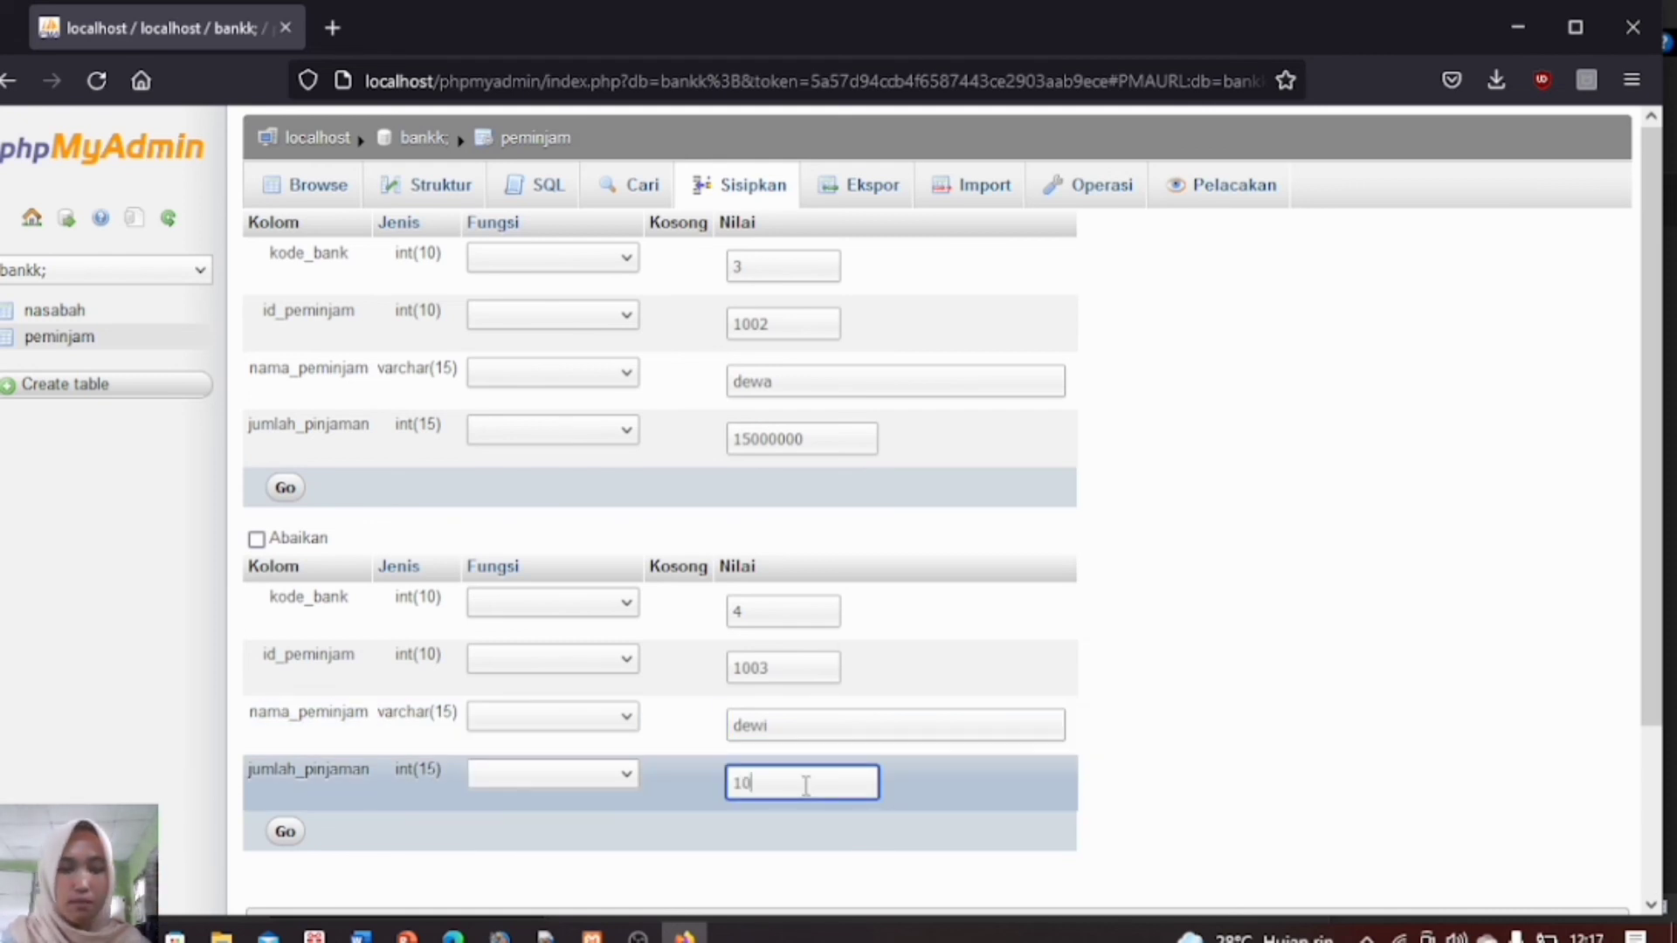
type("000000")
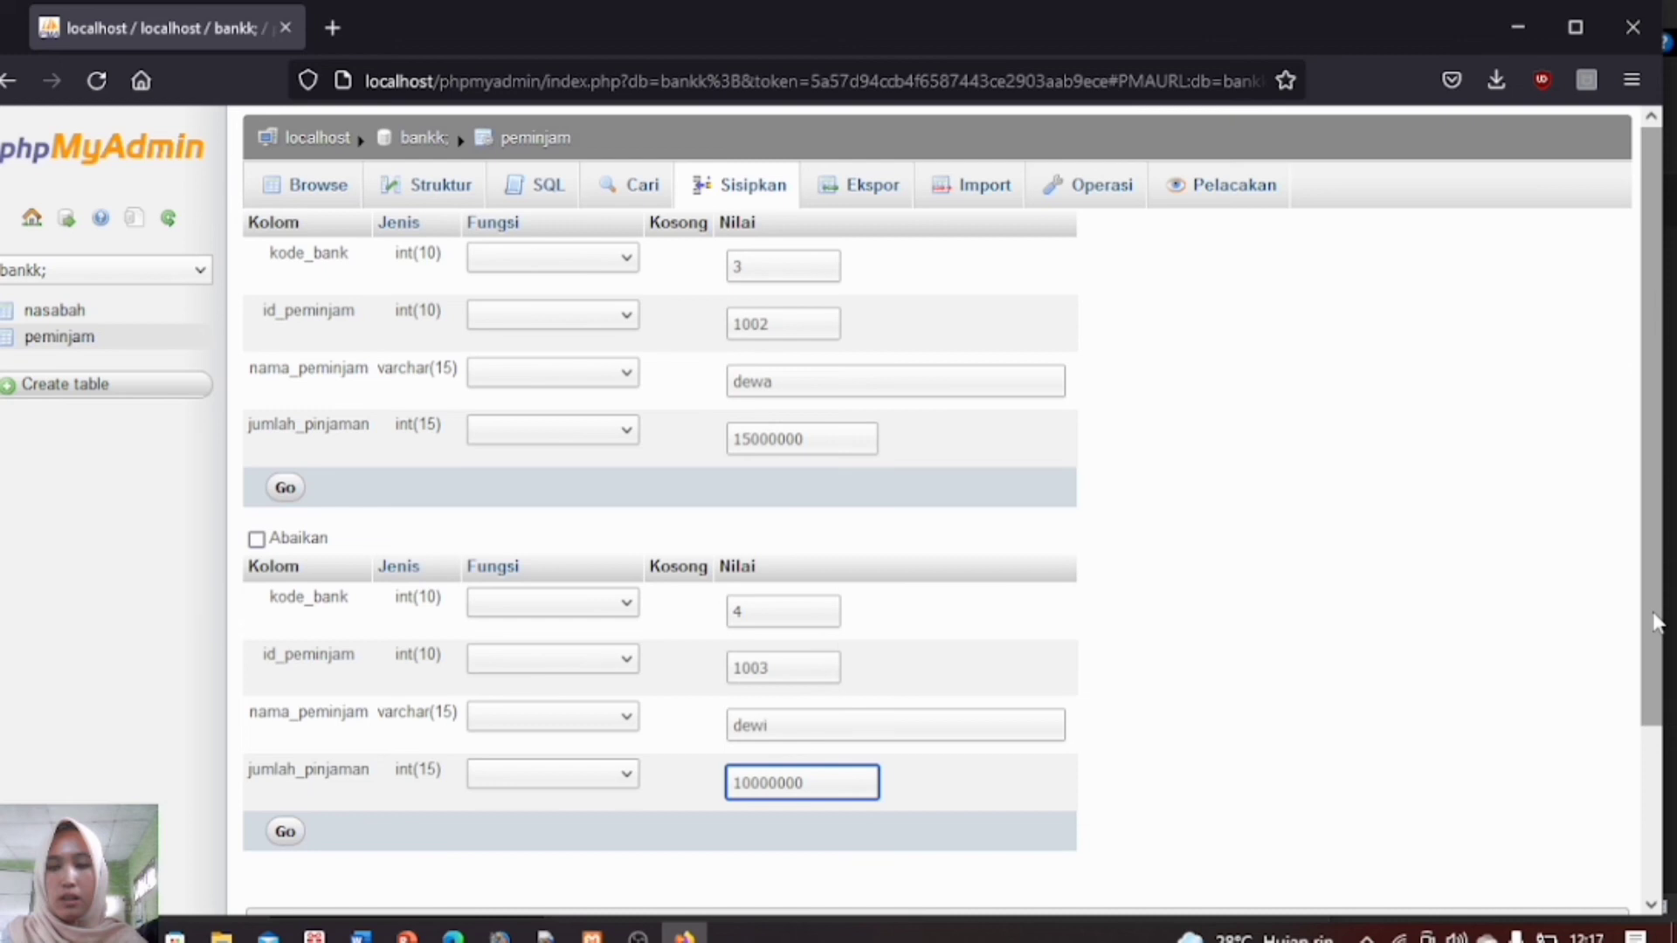
key("Return")
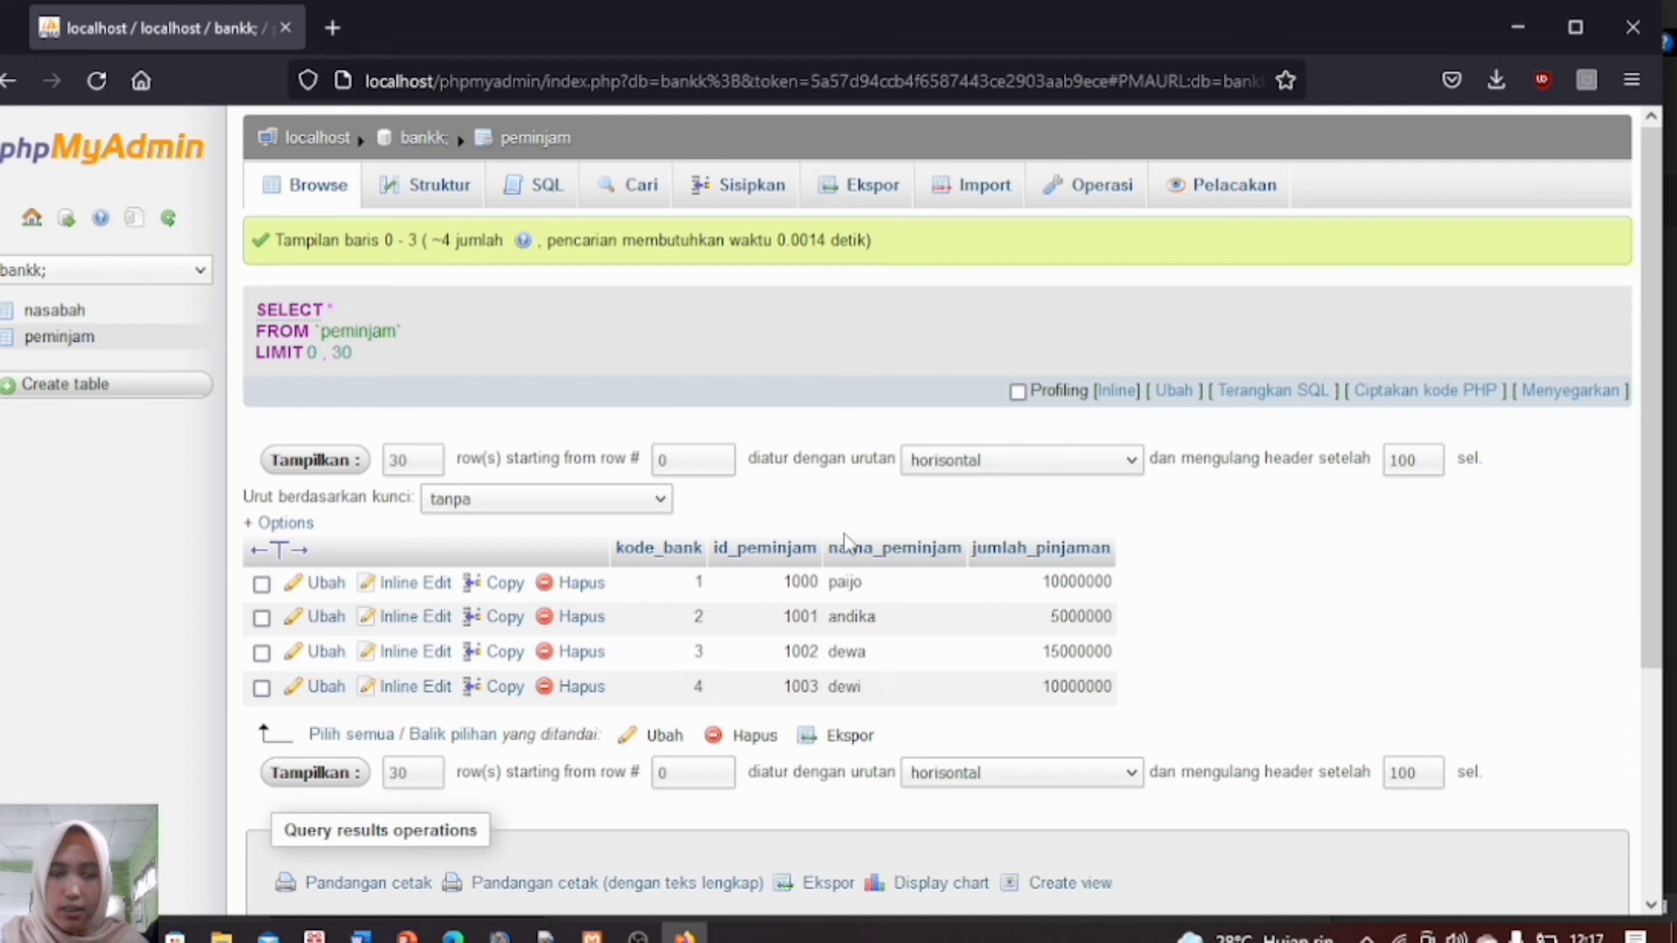
Step: Insert a fifth peminjam record with kode_bank 5, the borrower's ID and name, and jumlah_pinjaman 20000000
left_click(738, 185)
left_click(773, 262)
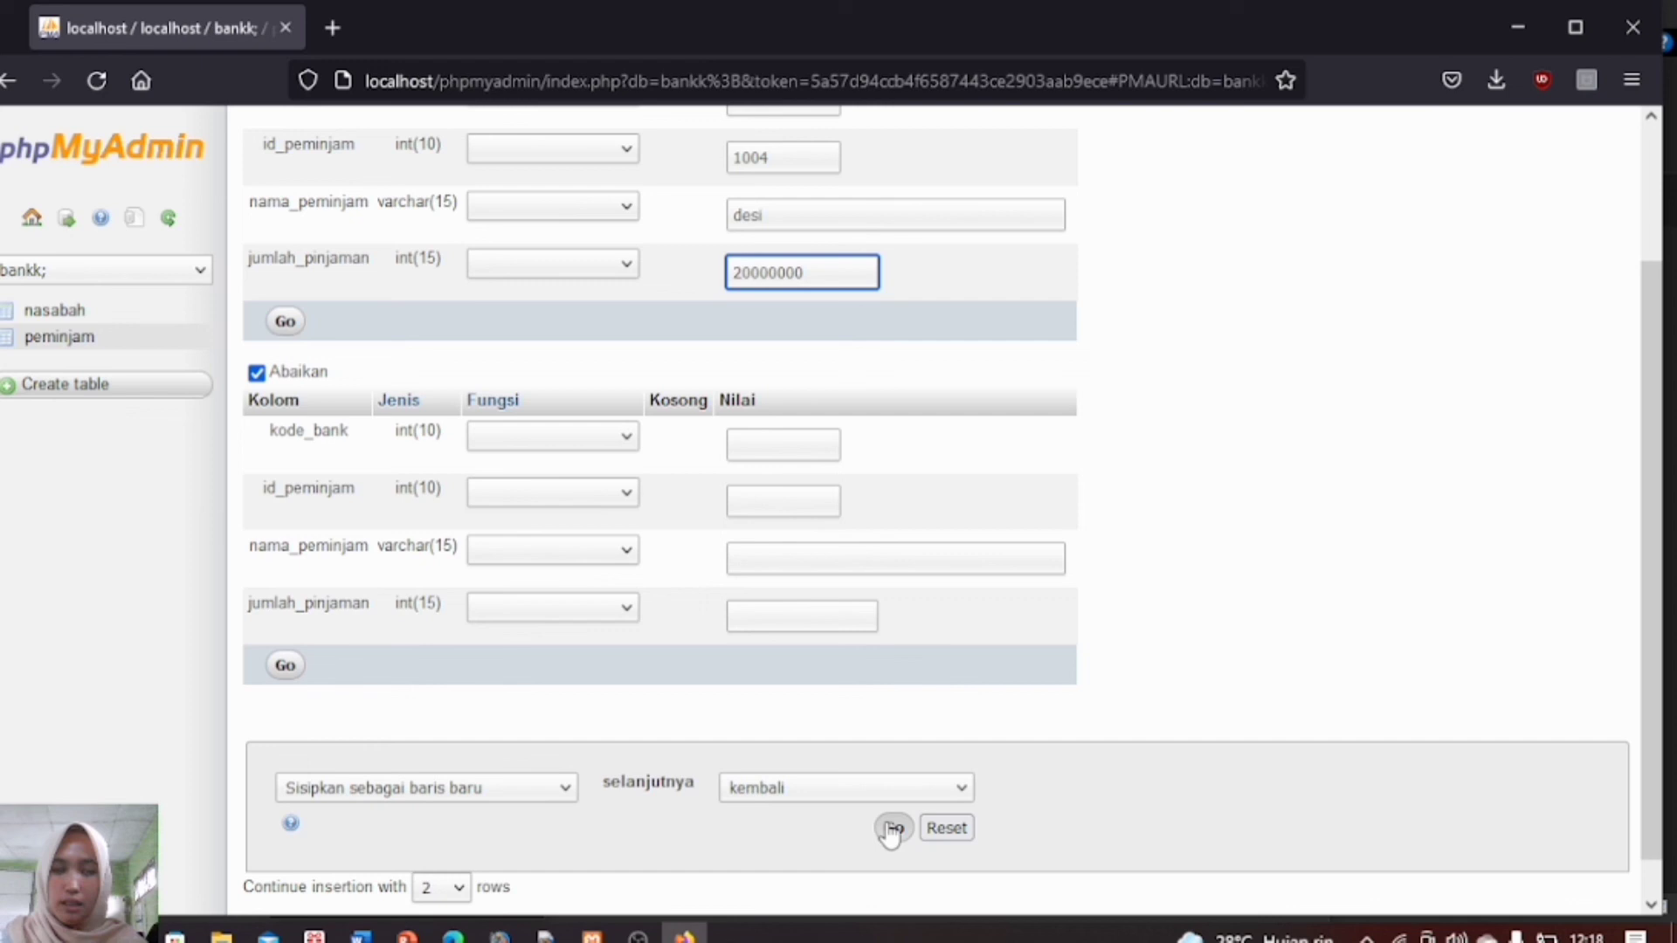
left_click(892, 828)
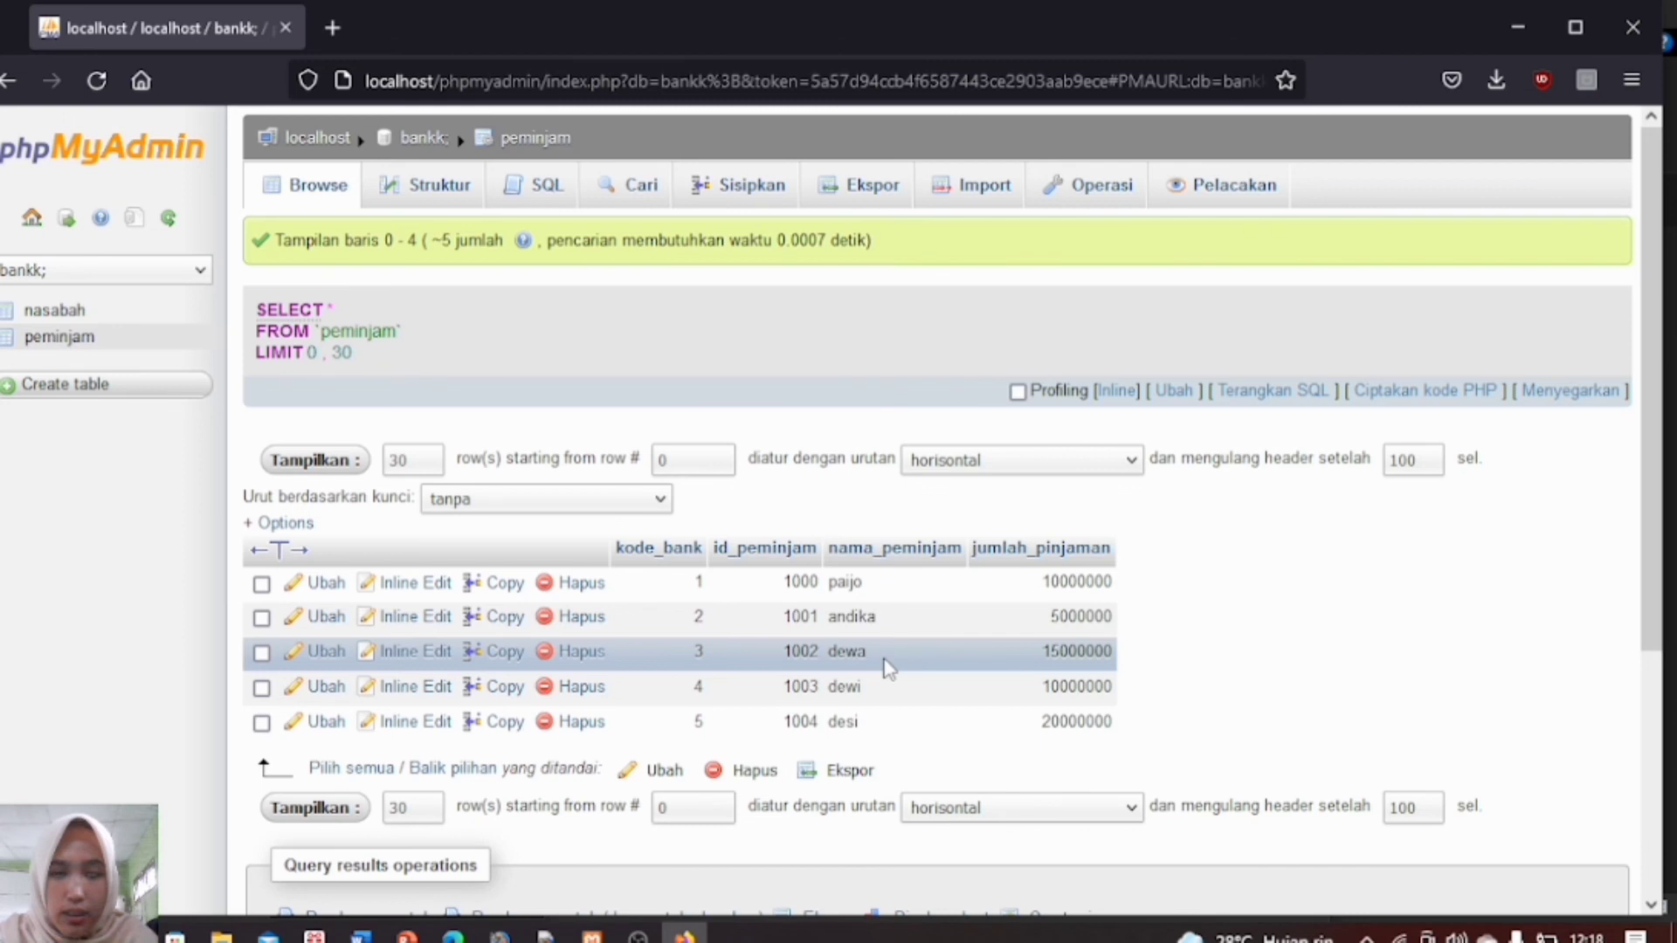
Step: Open the bankk; database in the relation designer (Perancang) and move the peminjam table clear of the nasabah table
left_click(112, 286)
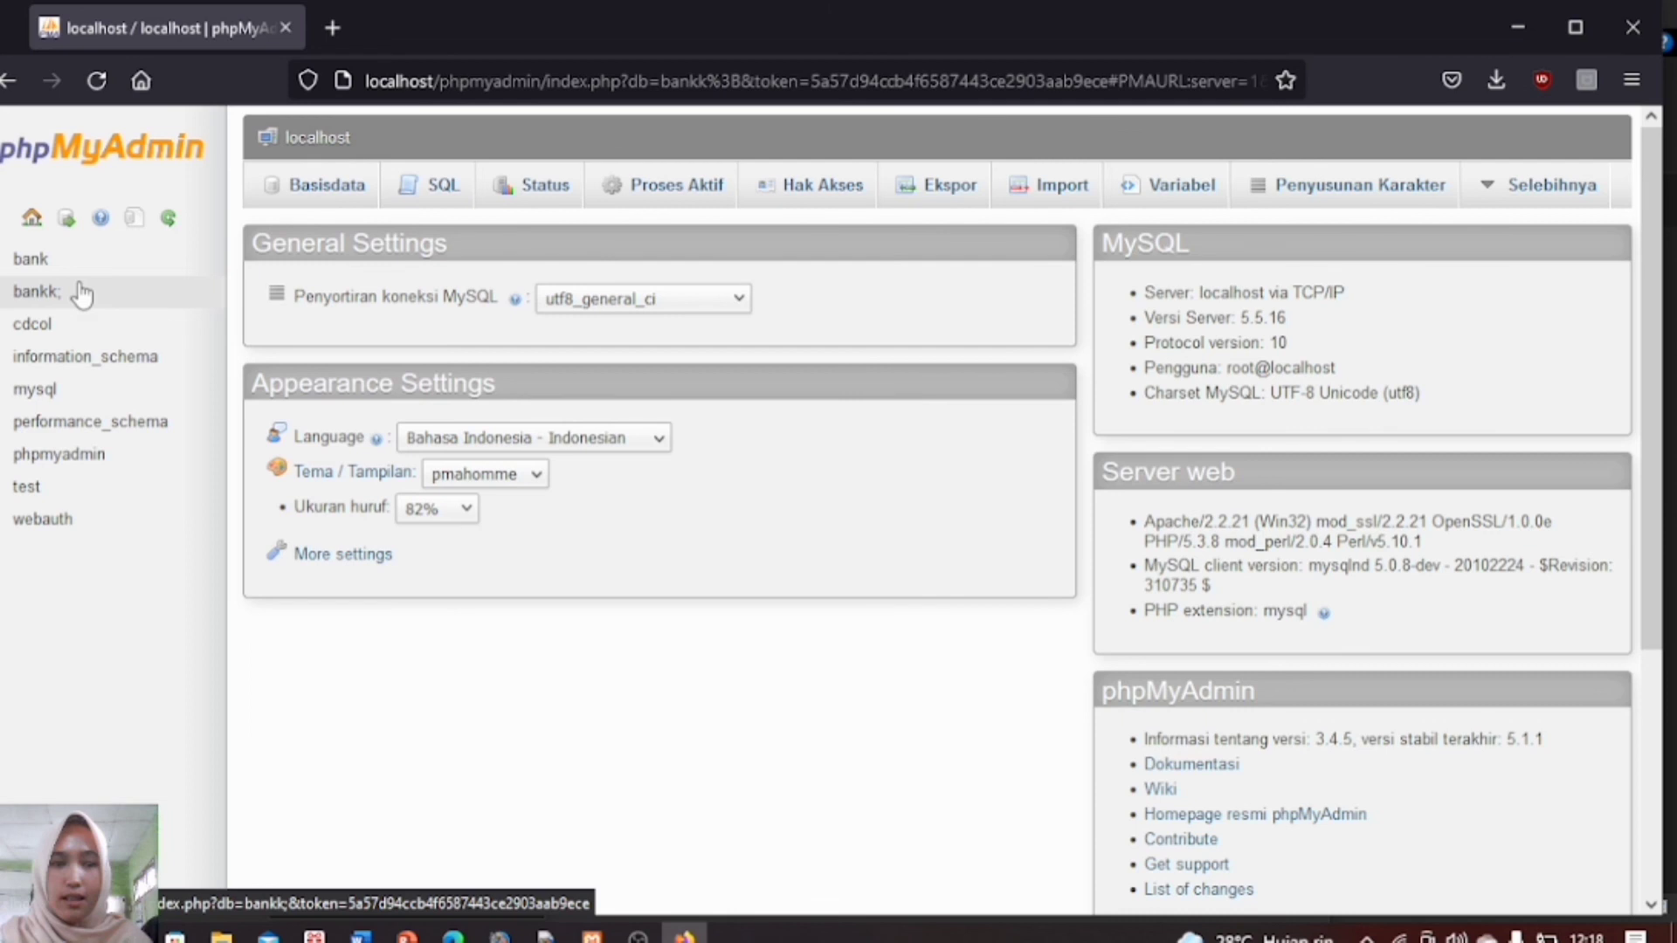
left_click(81, 294)
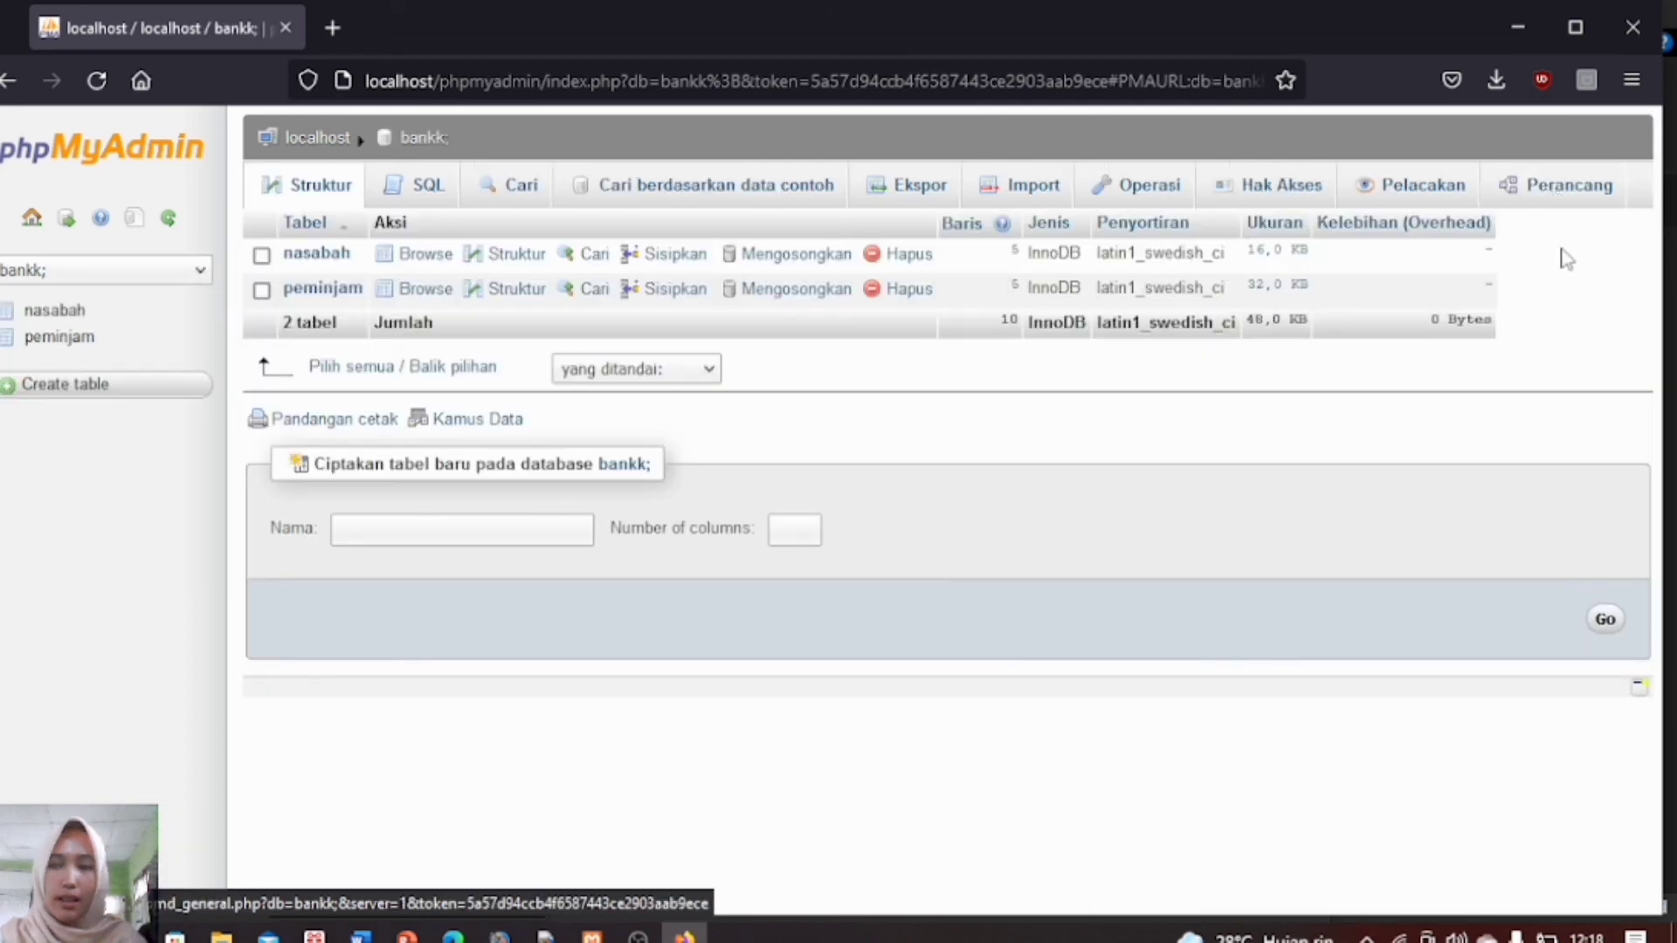
left_click(1551, 194)
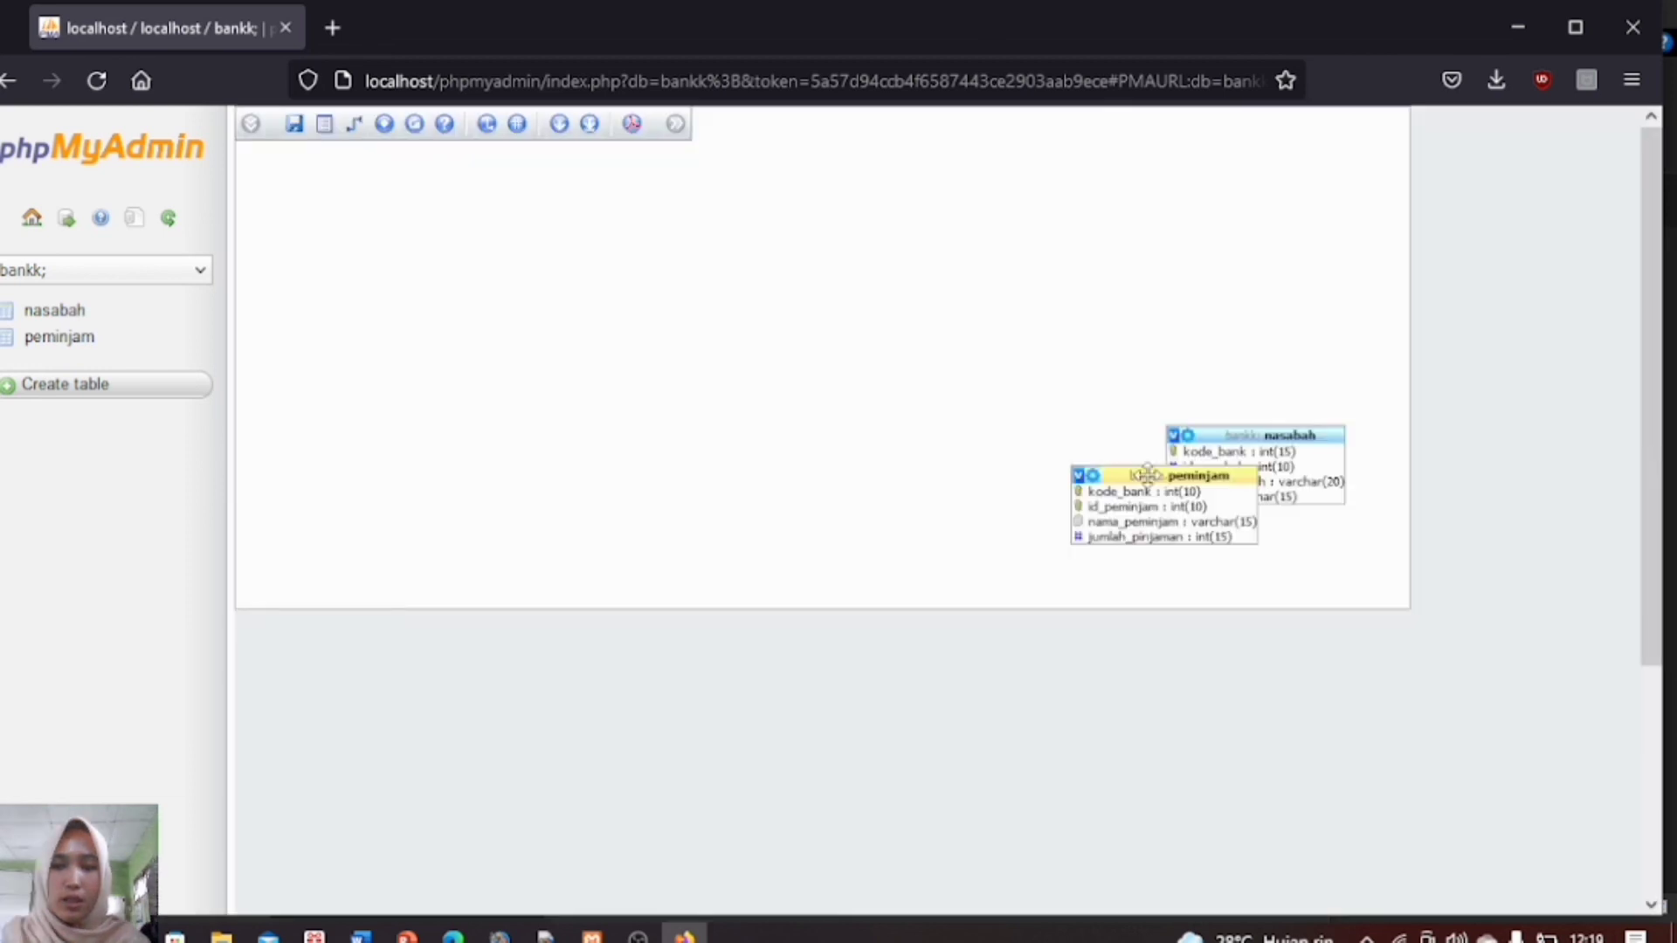
left_click_drag(1147, 474, 829, 286)
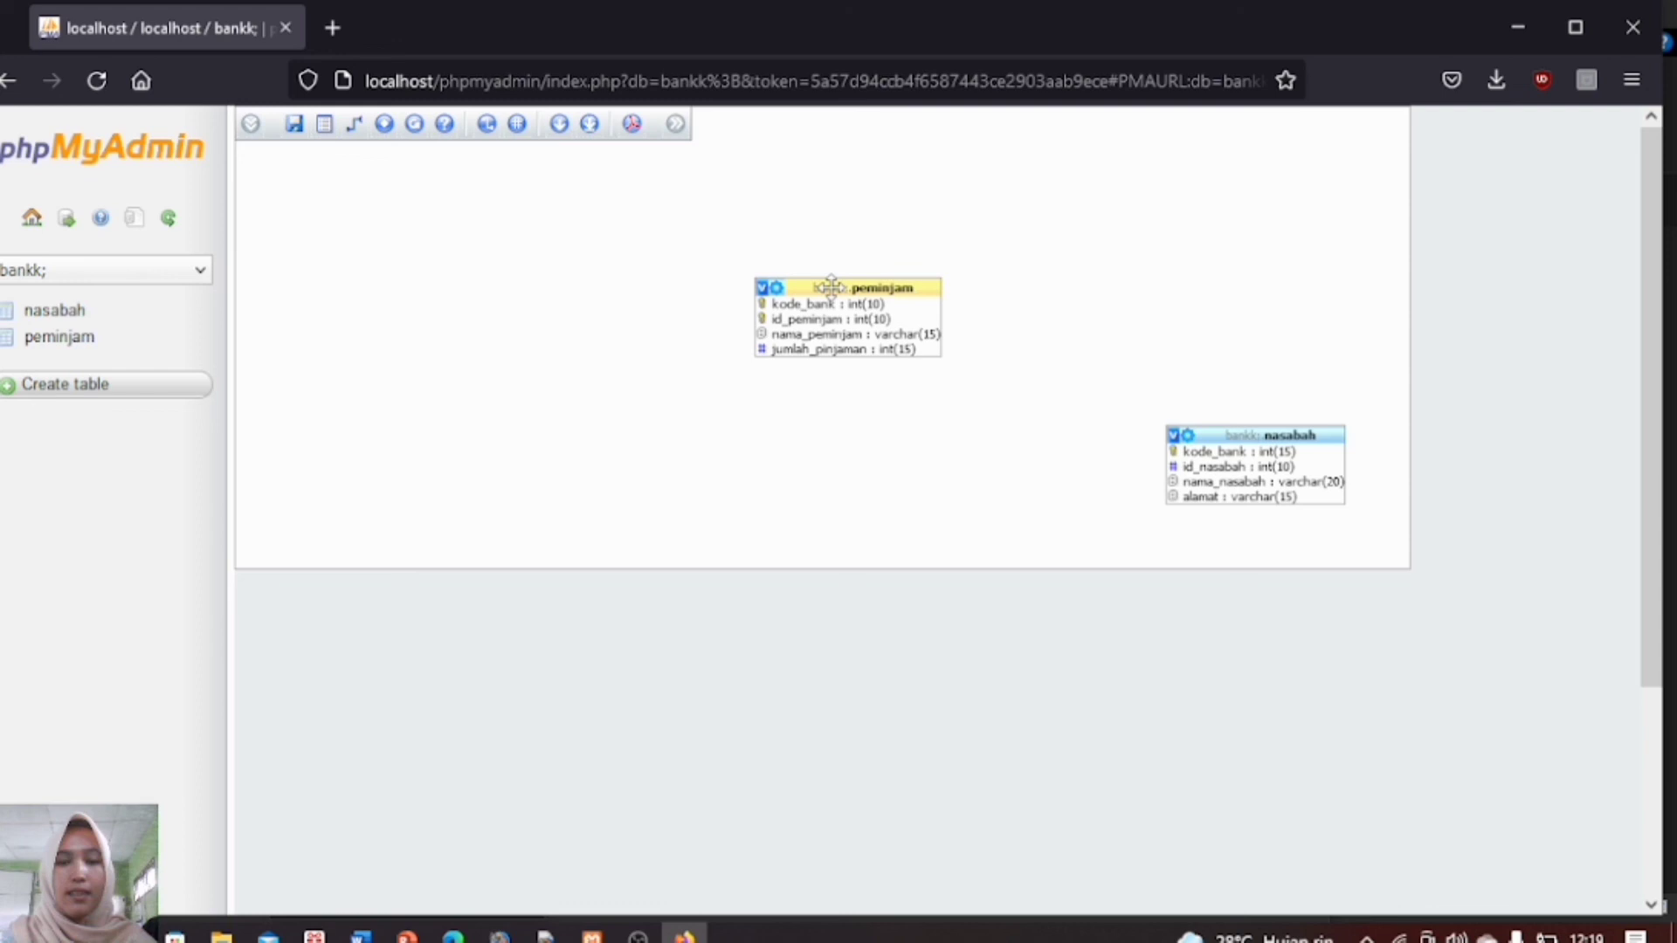
Step: Create a foreign key relation with kode_bank of nasabah as the referenced key and kode_bank of peminjam as the foreign key
left_click(353, 124)
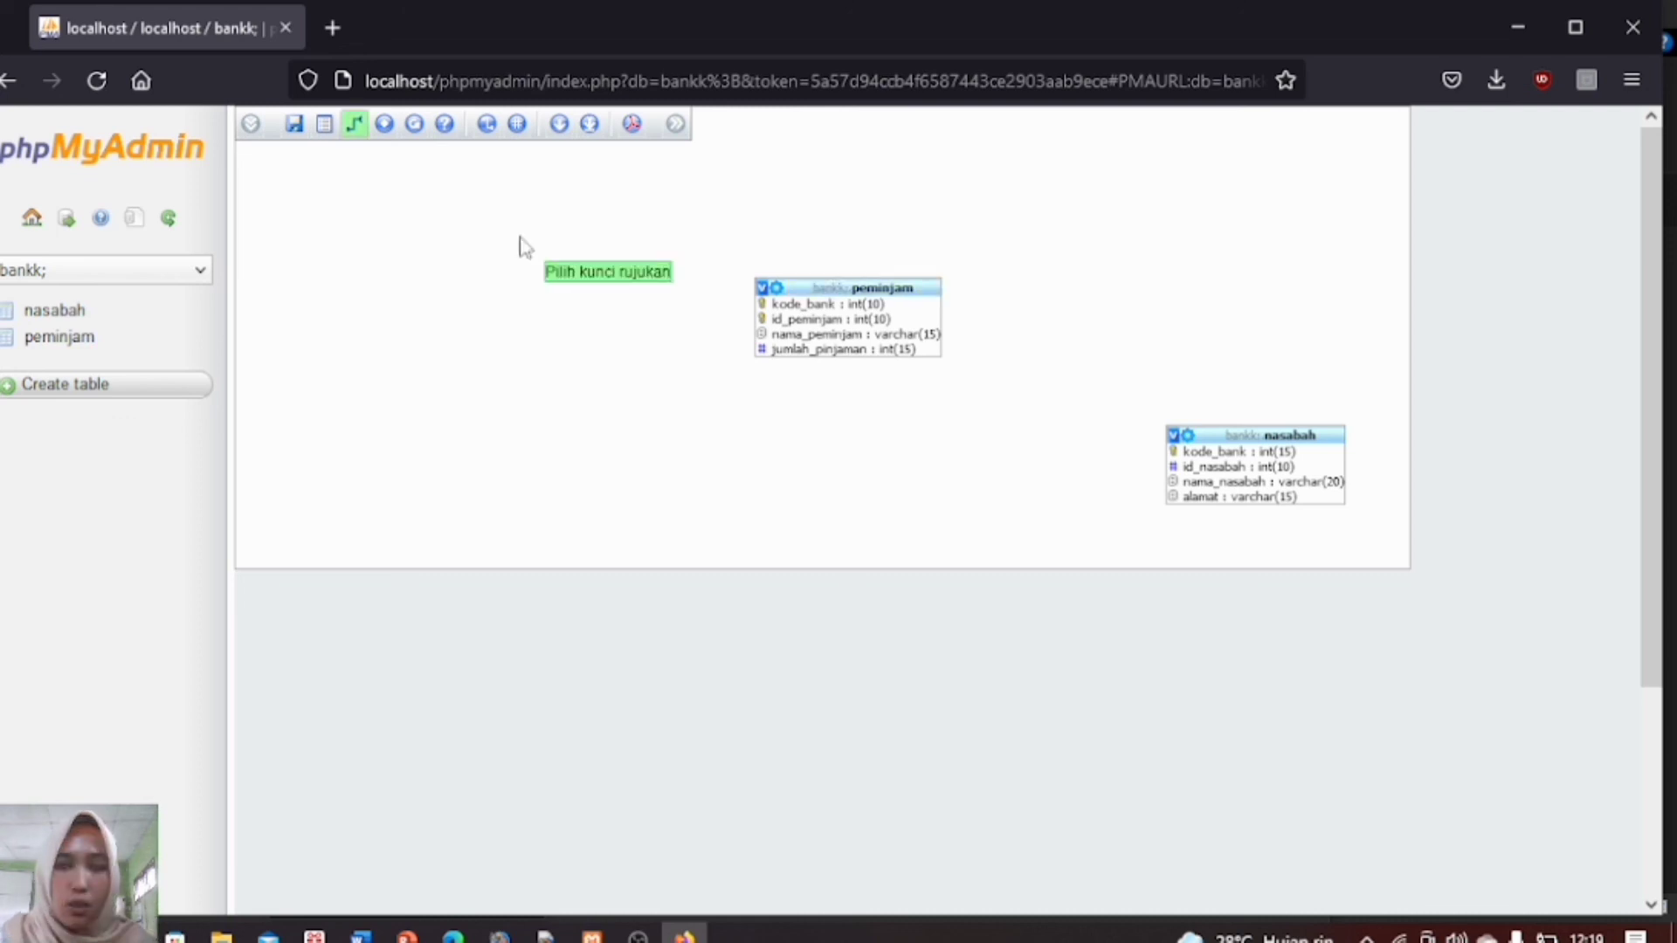
left_click(1271, 450)
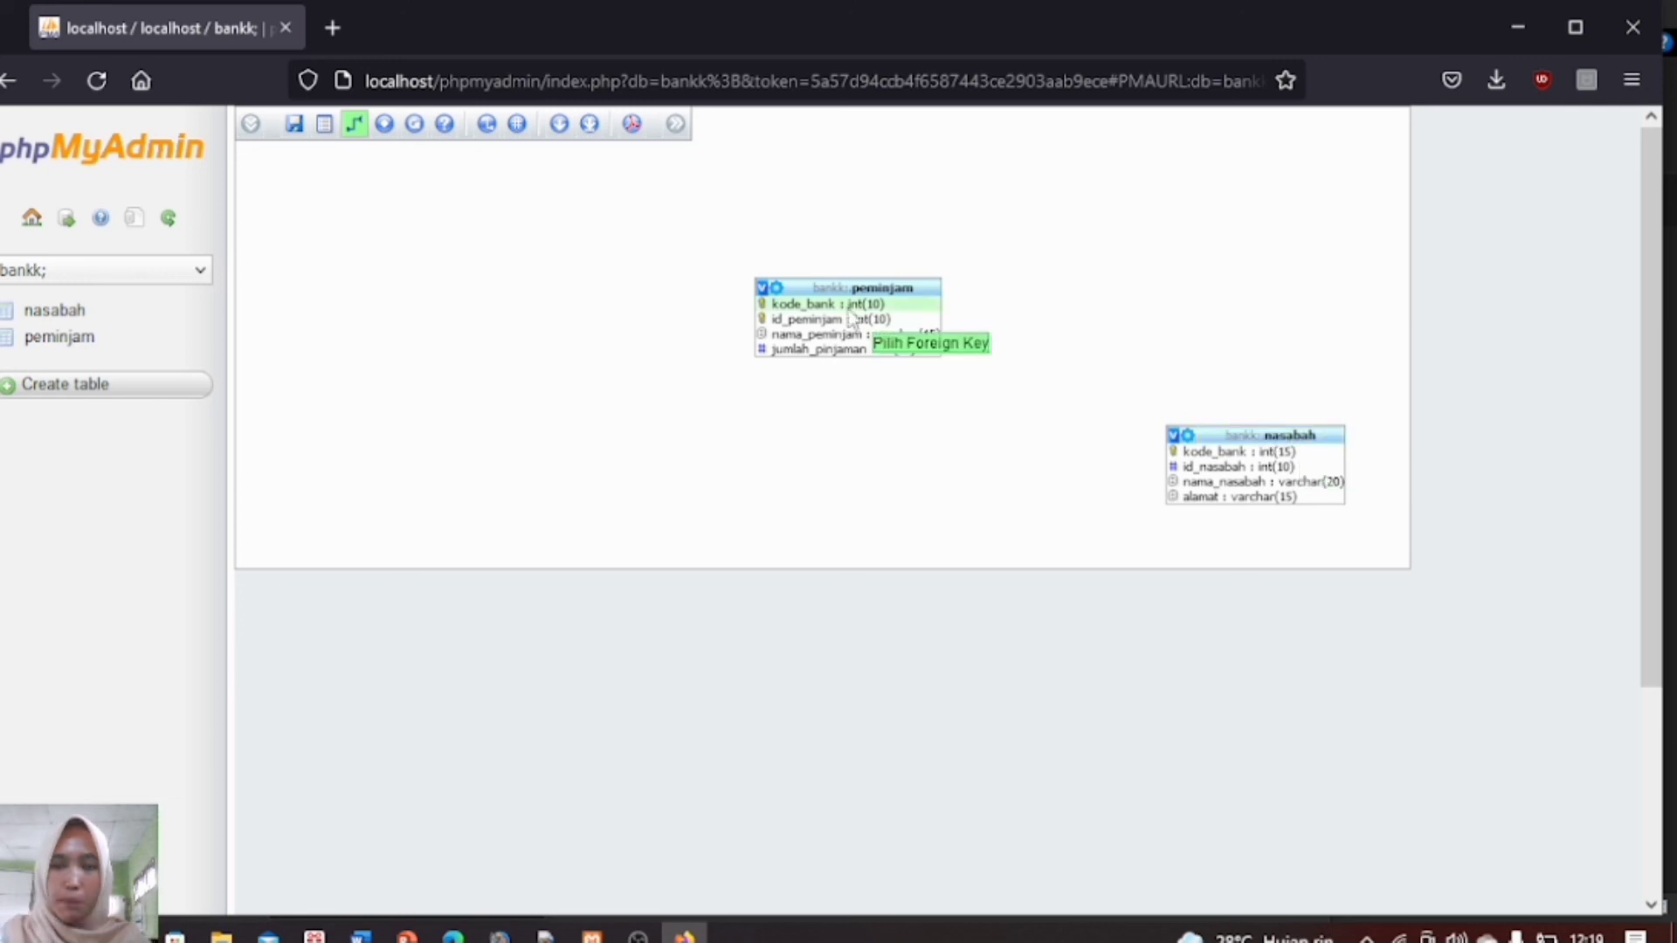
left_click(850, 309)
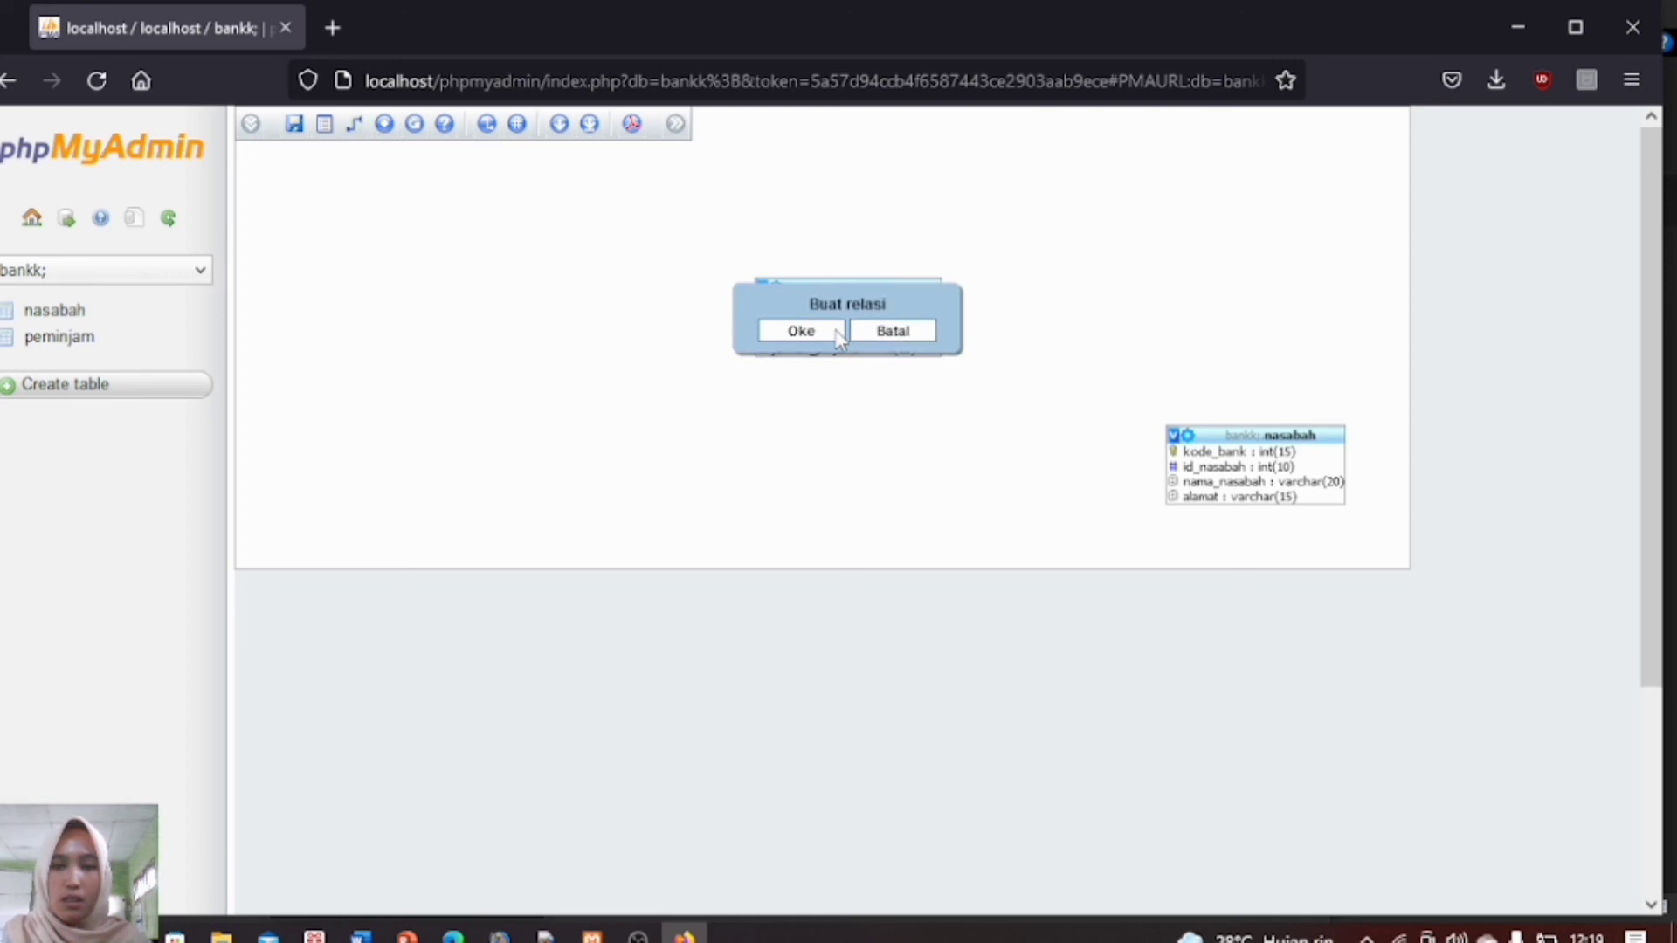
left_click(800, 331)
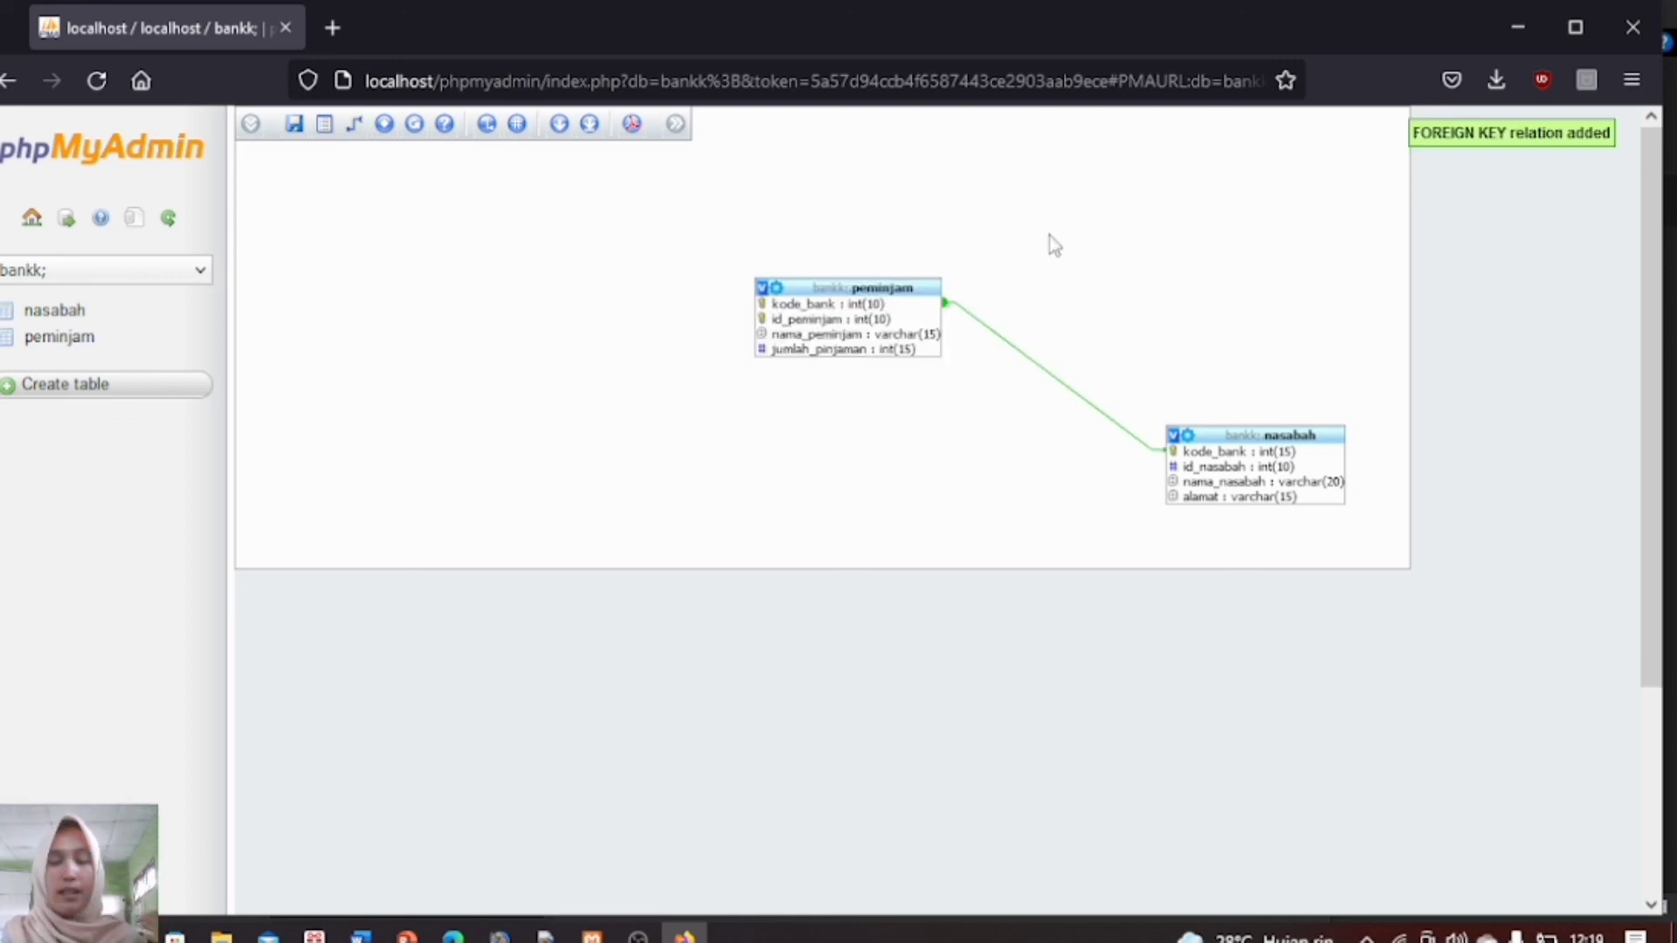